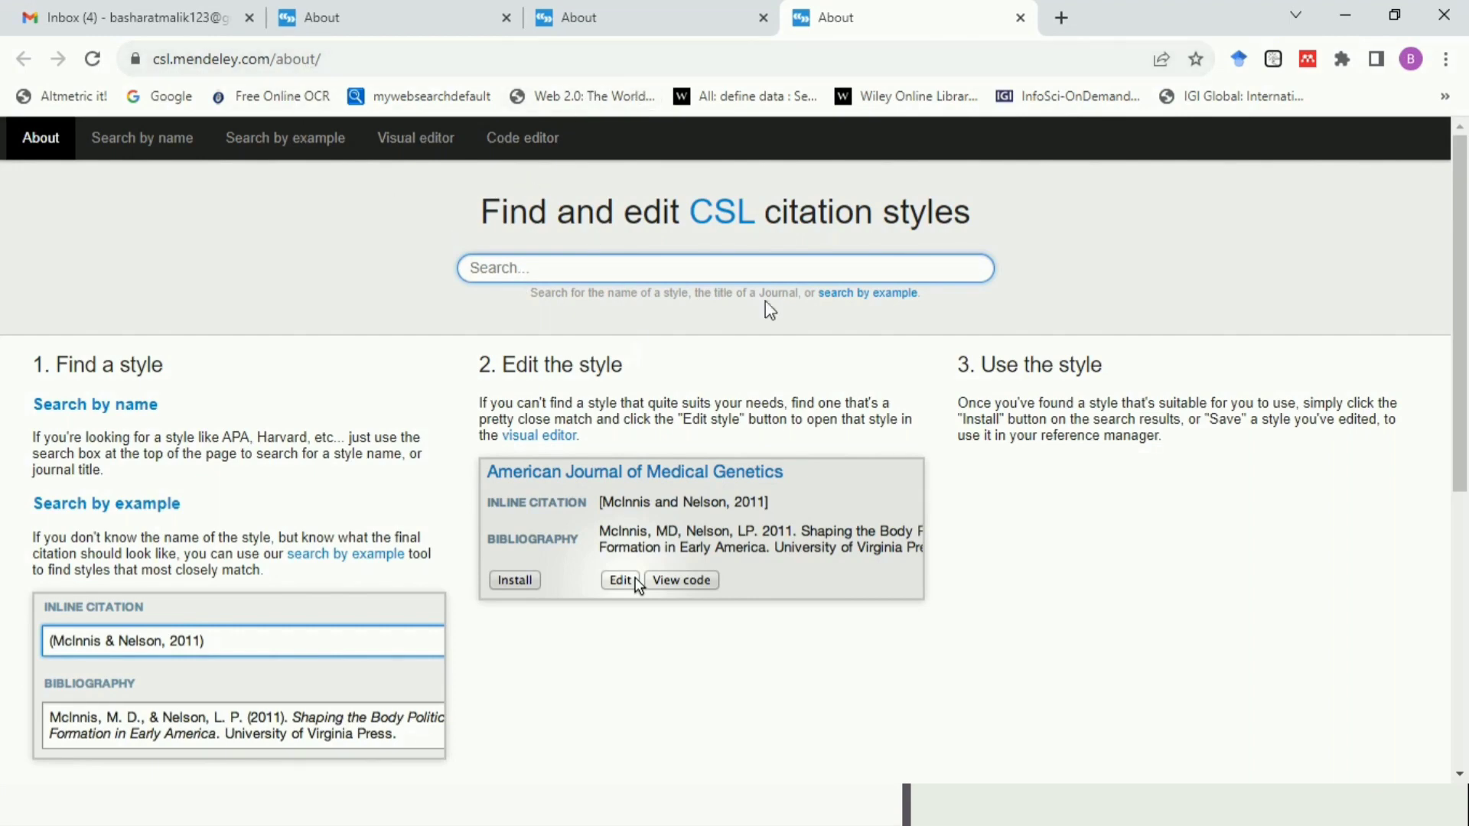
Search Google for "csl style editor" in a new browser tab and open the CSL Mendeley site
{"action": "left_click", "coordinate": [1061, 17]}
{"action": "left_click", "coordinate": [645, 463]}
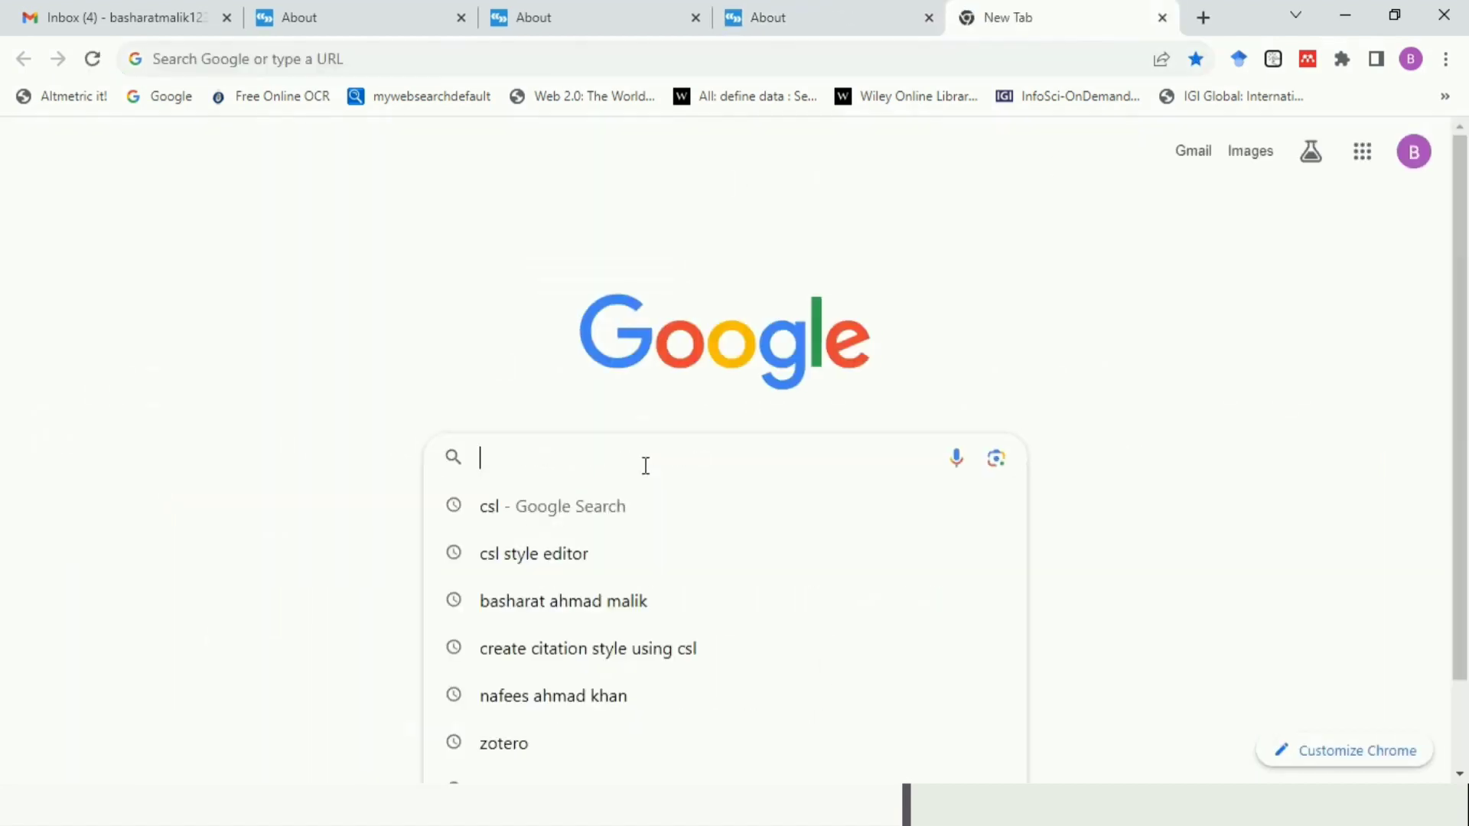
{"action": "left_click", "coordinate": [559, 561]}
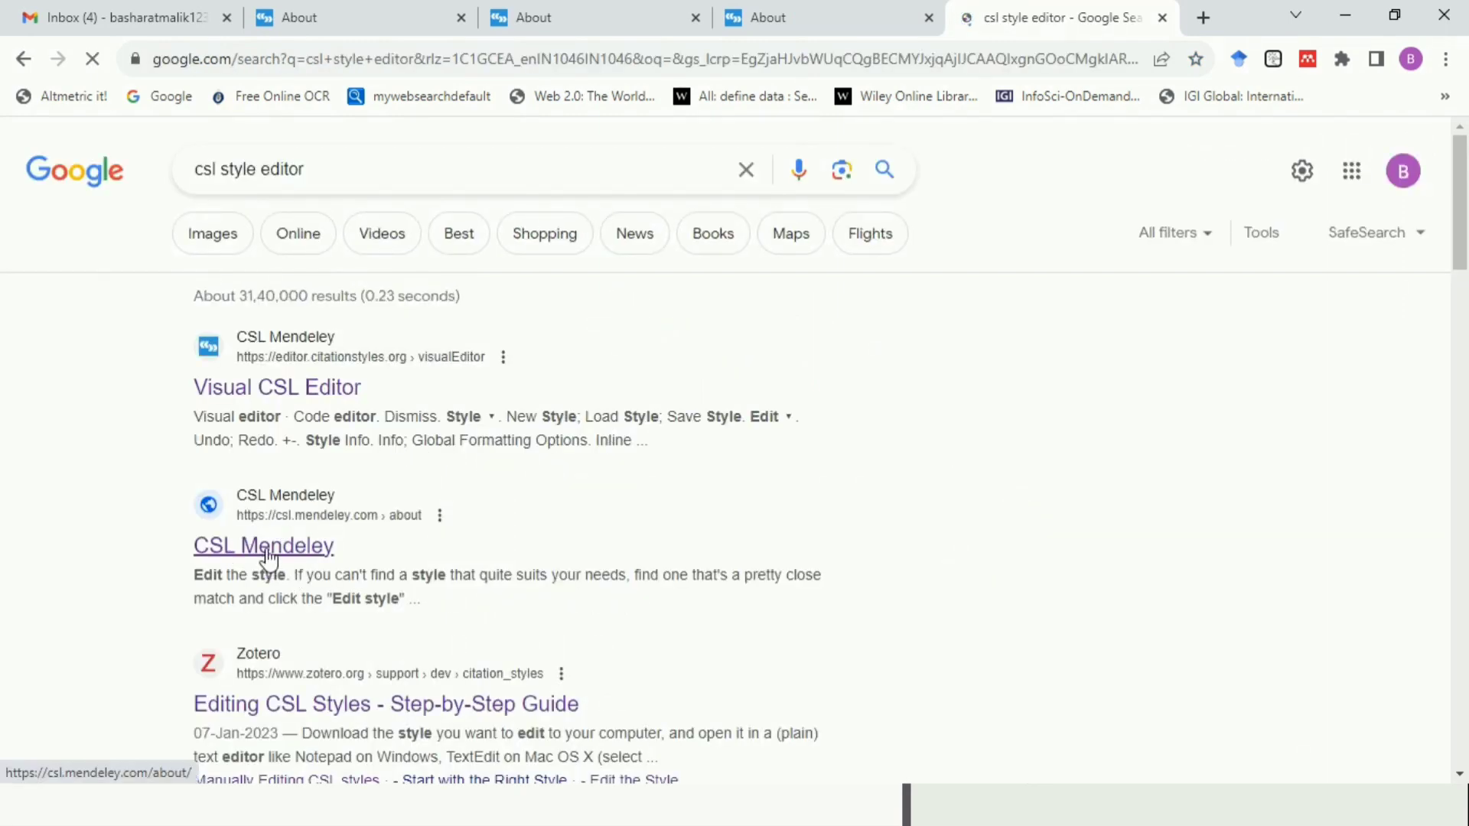
{"action": "left_click", "coordinate": [267, 561]}
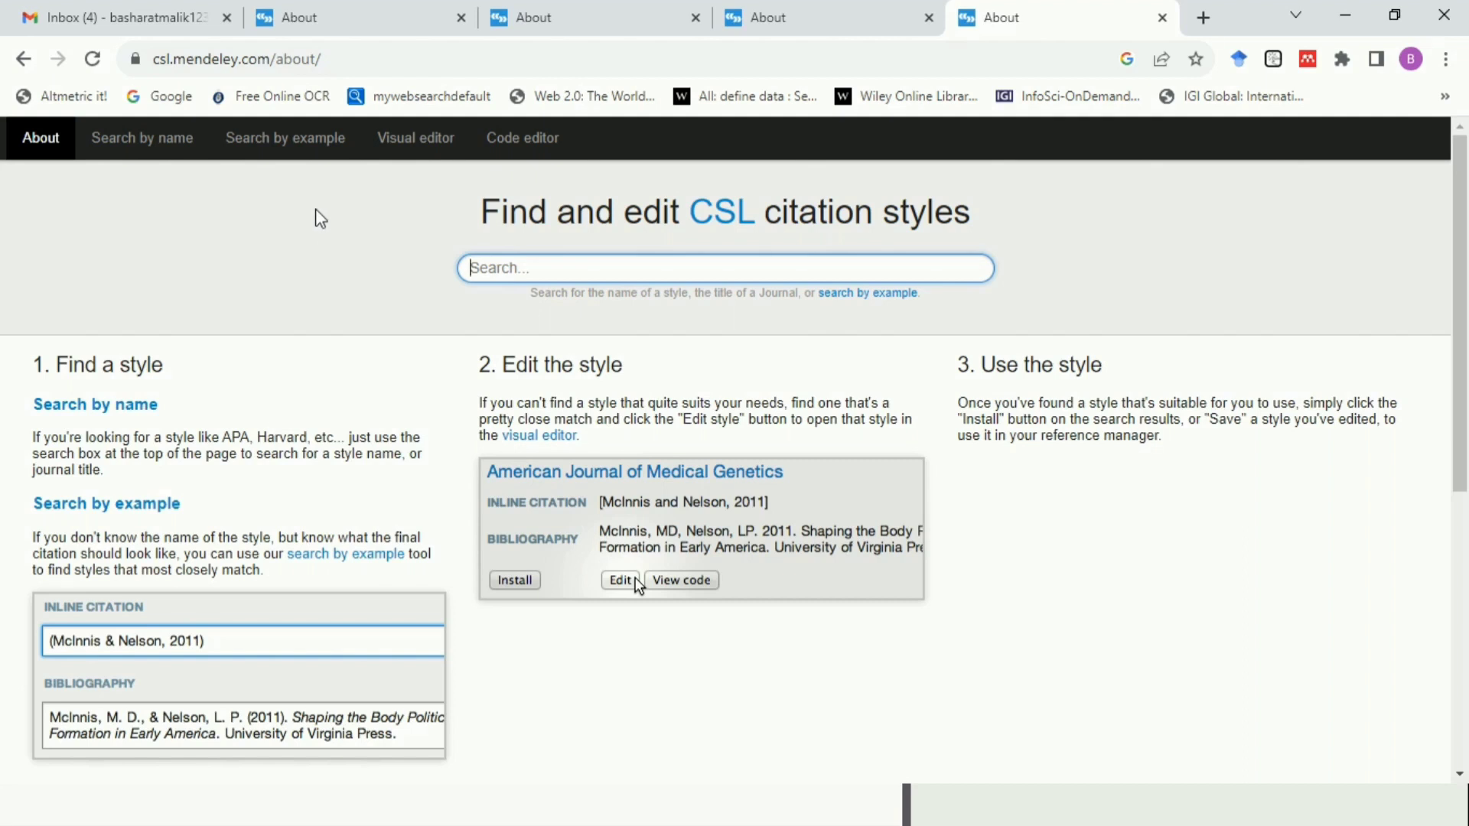
Create a new blank citation style in the visual editor
{"action": "left_click", "coordinate": [414, 145]}
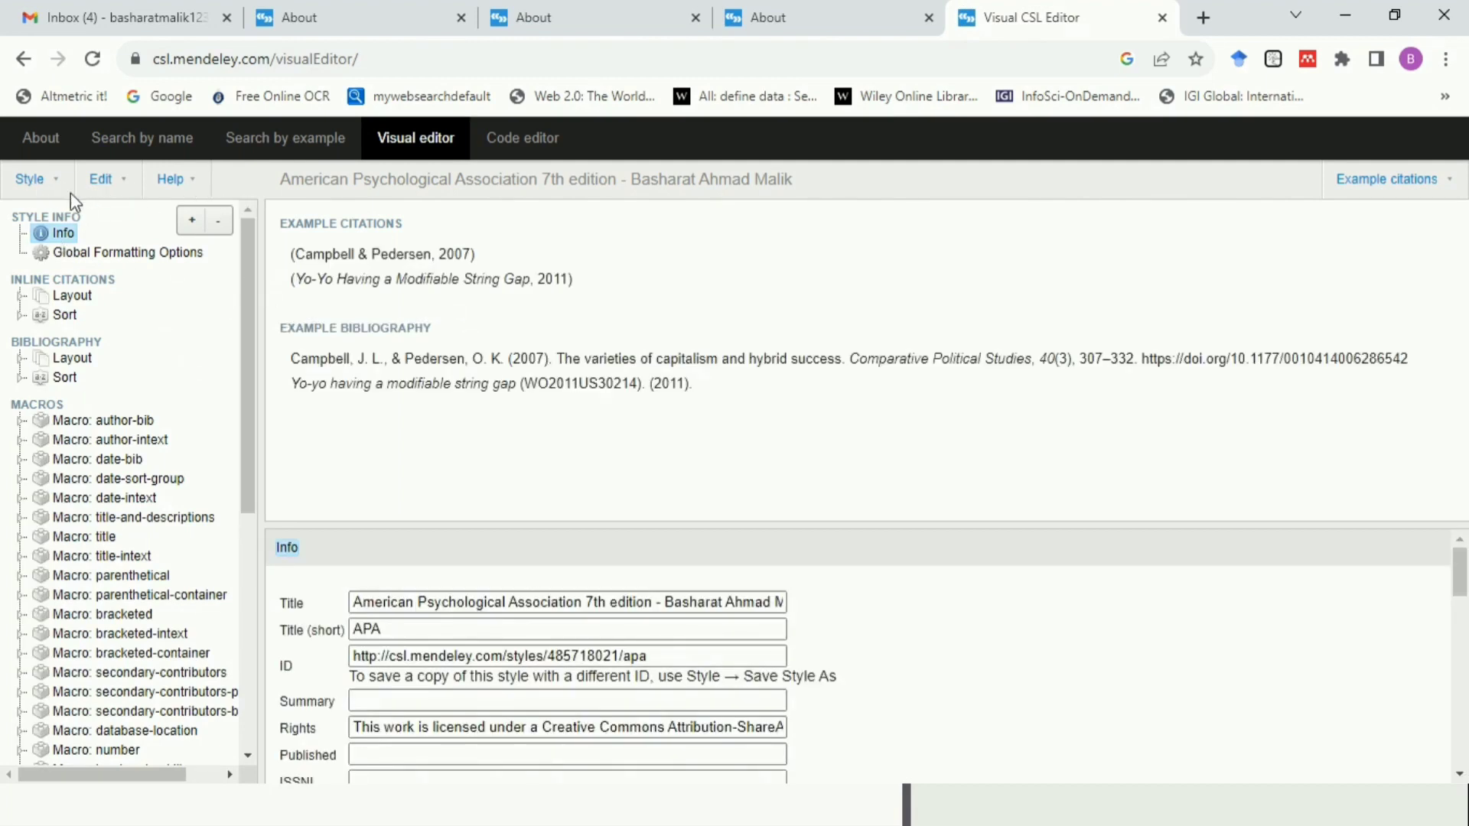
{"action": "left_click", "coordinate": [185, 184]}
{"action": "left_click", "coordinate": [40, 188]}
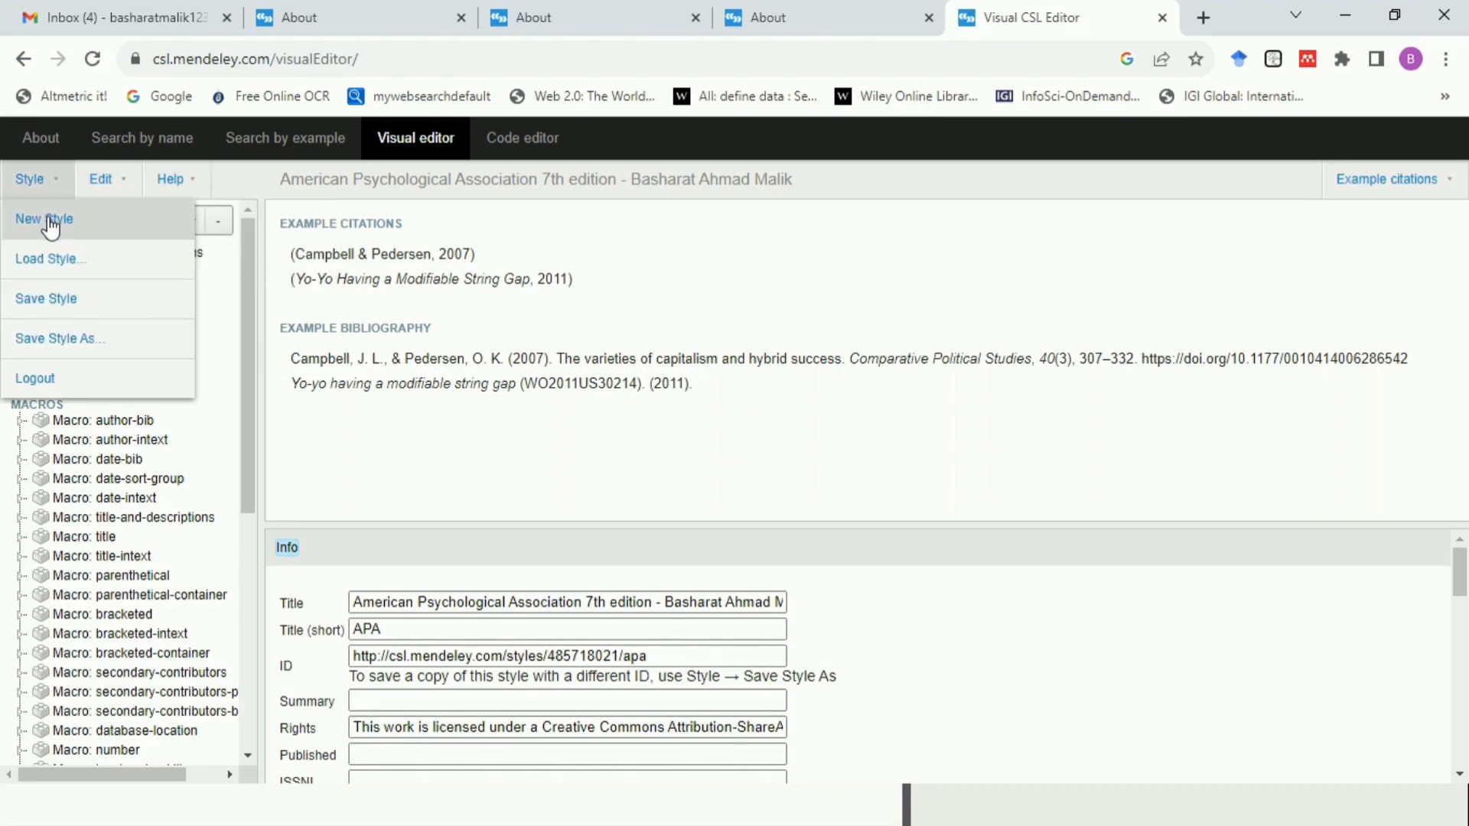
{"action": "left_click", "coordinate": [51, 224]}
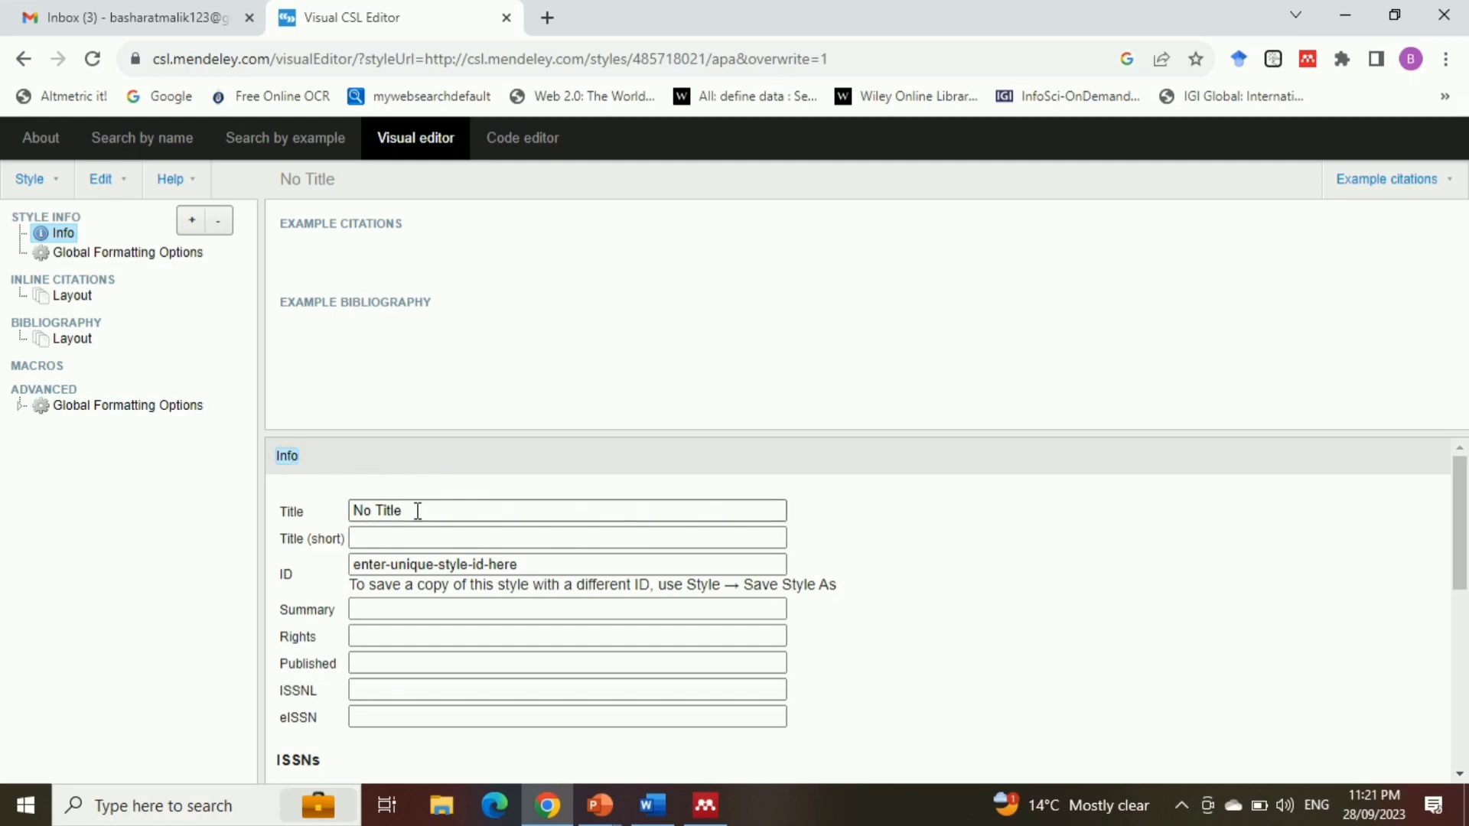
Set the style's title to "Annals of Library and Information Studies" and its short title to "ALIS"
{"action": "key", "text": "alt+Tab"}
{"action": "key", "text": "alt+Tab"}
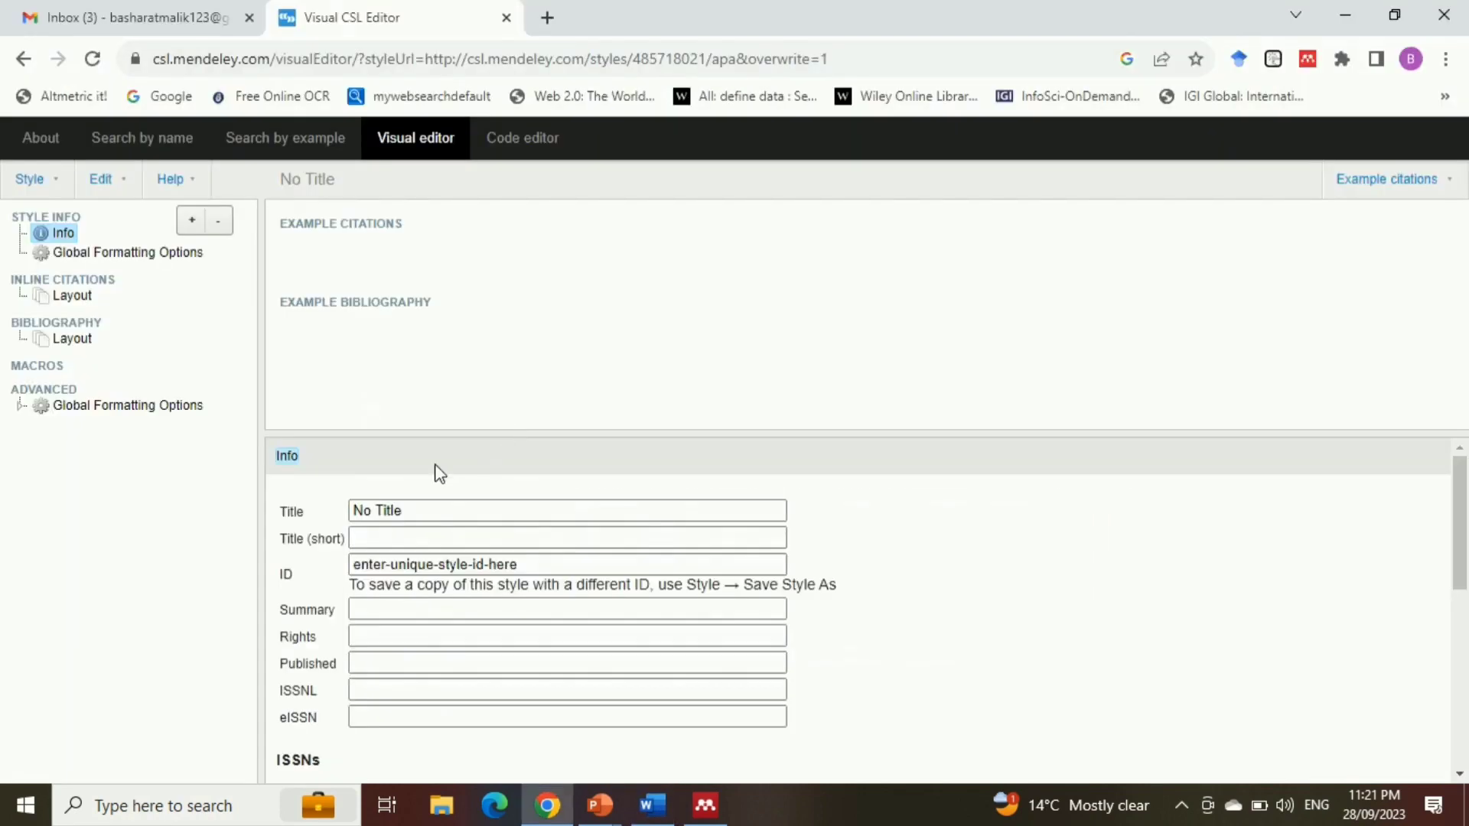
{"action": "triple_click", "coordinate": [410, 508]}
{"action": "type", "text": "Annals of Library and Information Studies"}
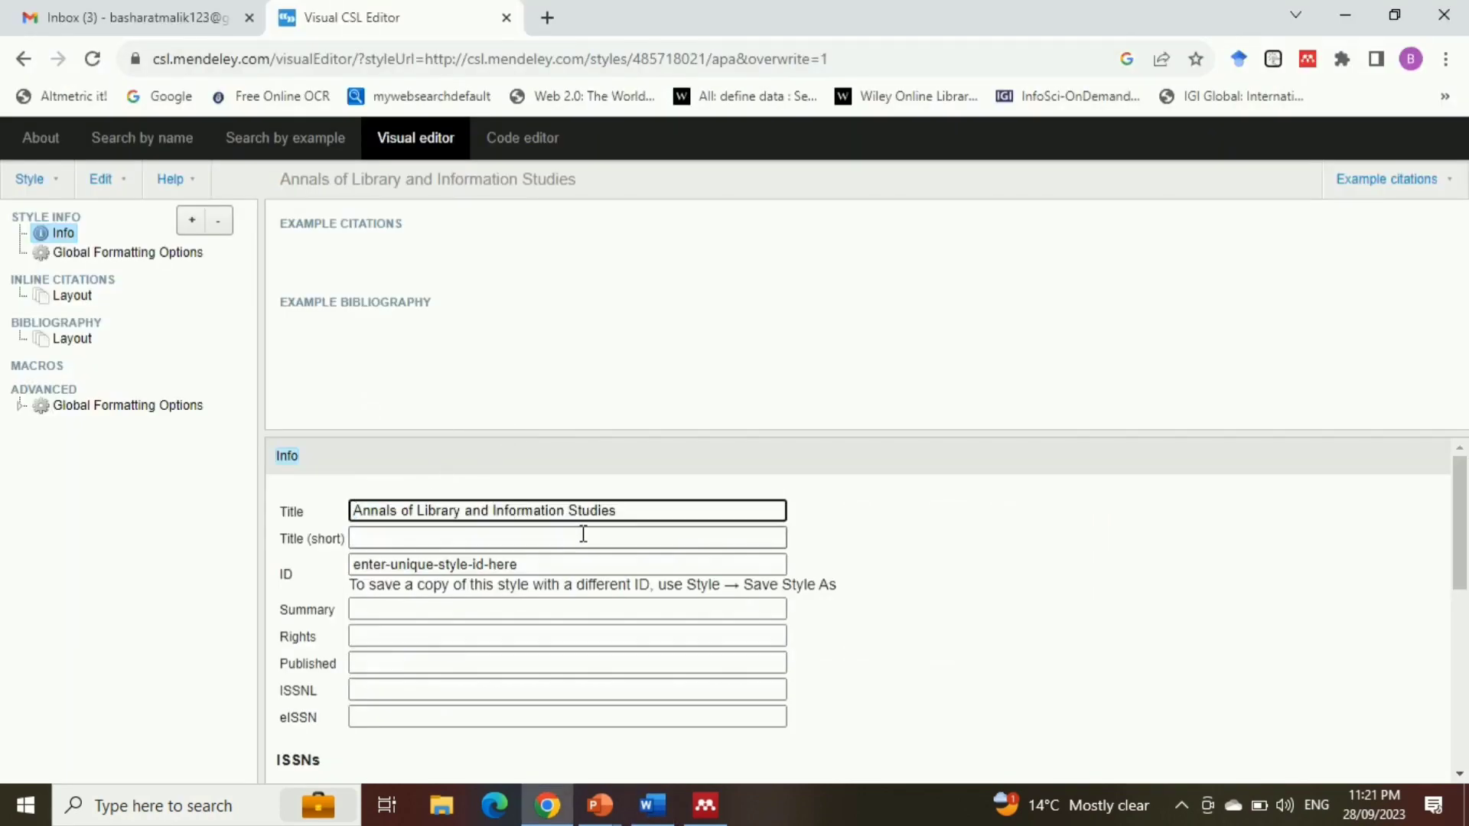
{"action": "left_click", "coordinate": [484, 538]}
{"action": "type", "text": "ALIS"}
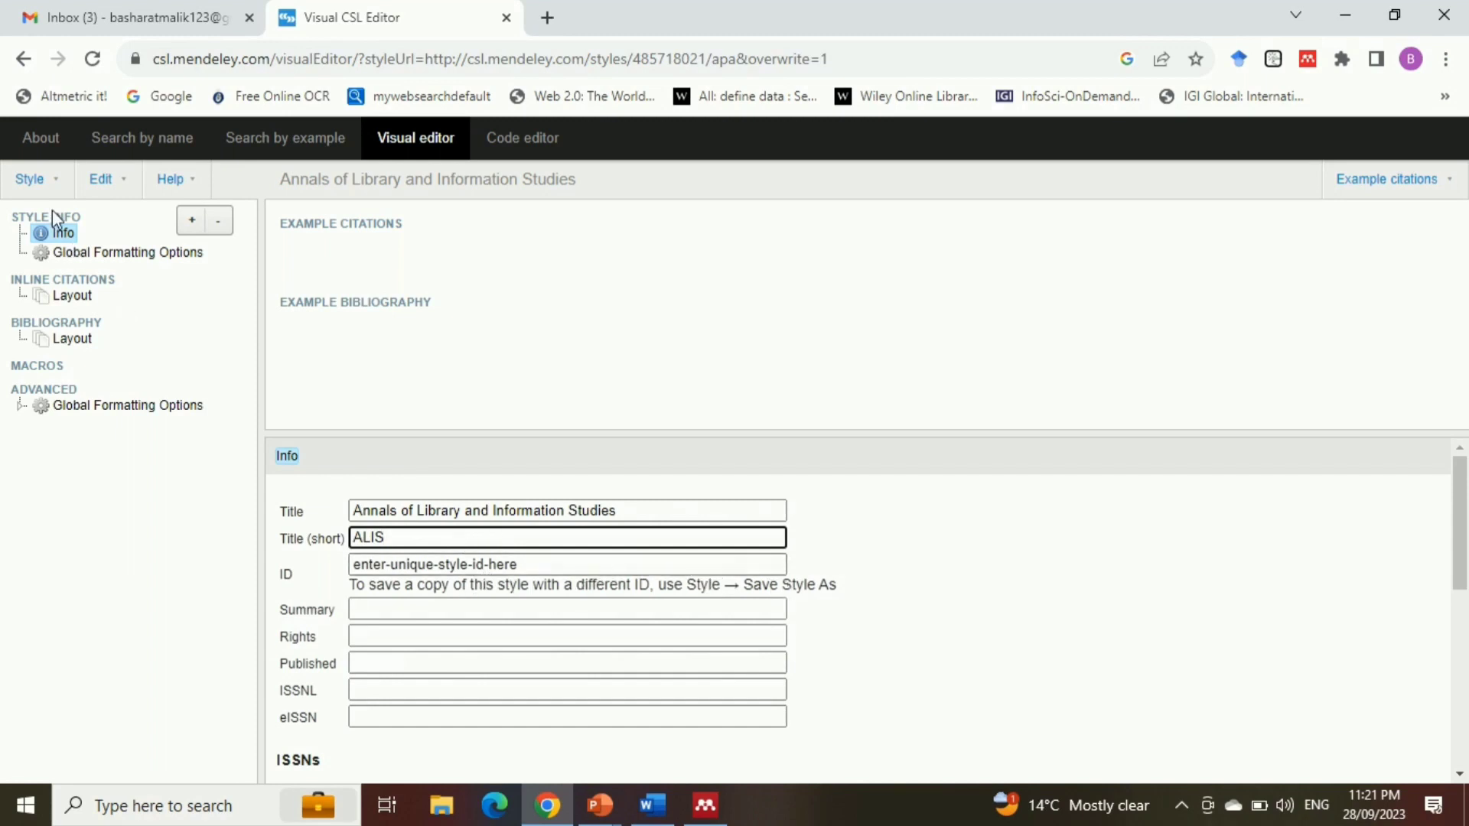
{"action": "left_click", "coordinate": [33, 189]}
Copy the Creative Commons Attribution-ShareAlike 3.0 License statement from STYLE INFO.docx in Word into the style's Rights field
{"action": "scroll", "coordinate": [1459, 528], "scroll_direction": "down", "scroll_amount": 1}
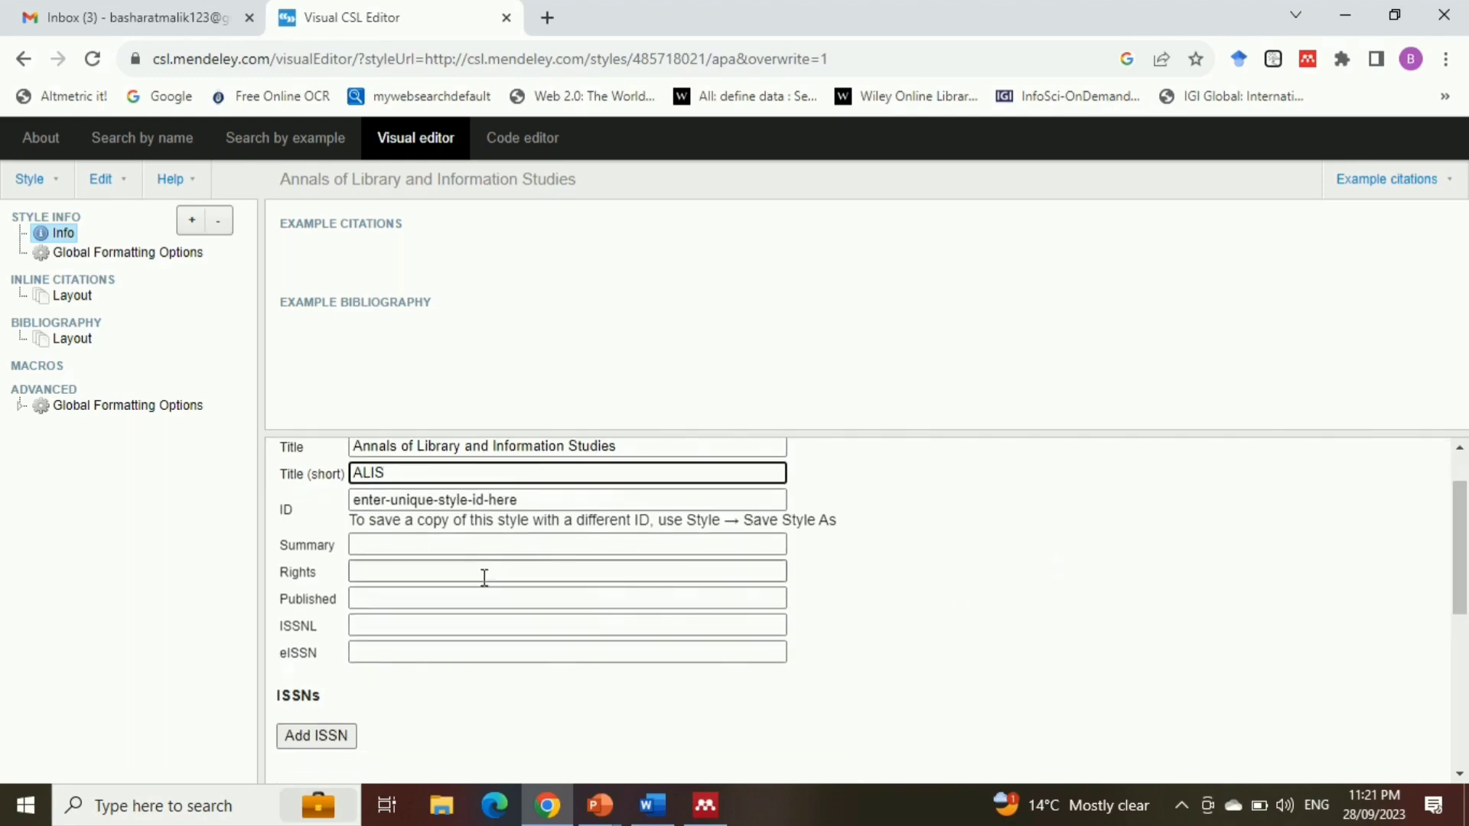
{"action": "key", "text": "alt+Tab"}
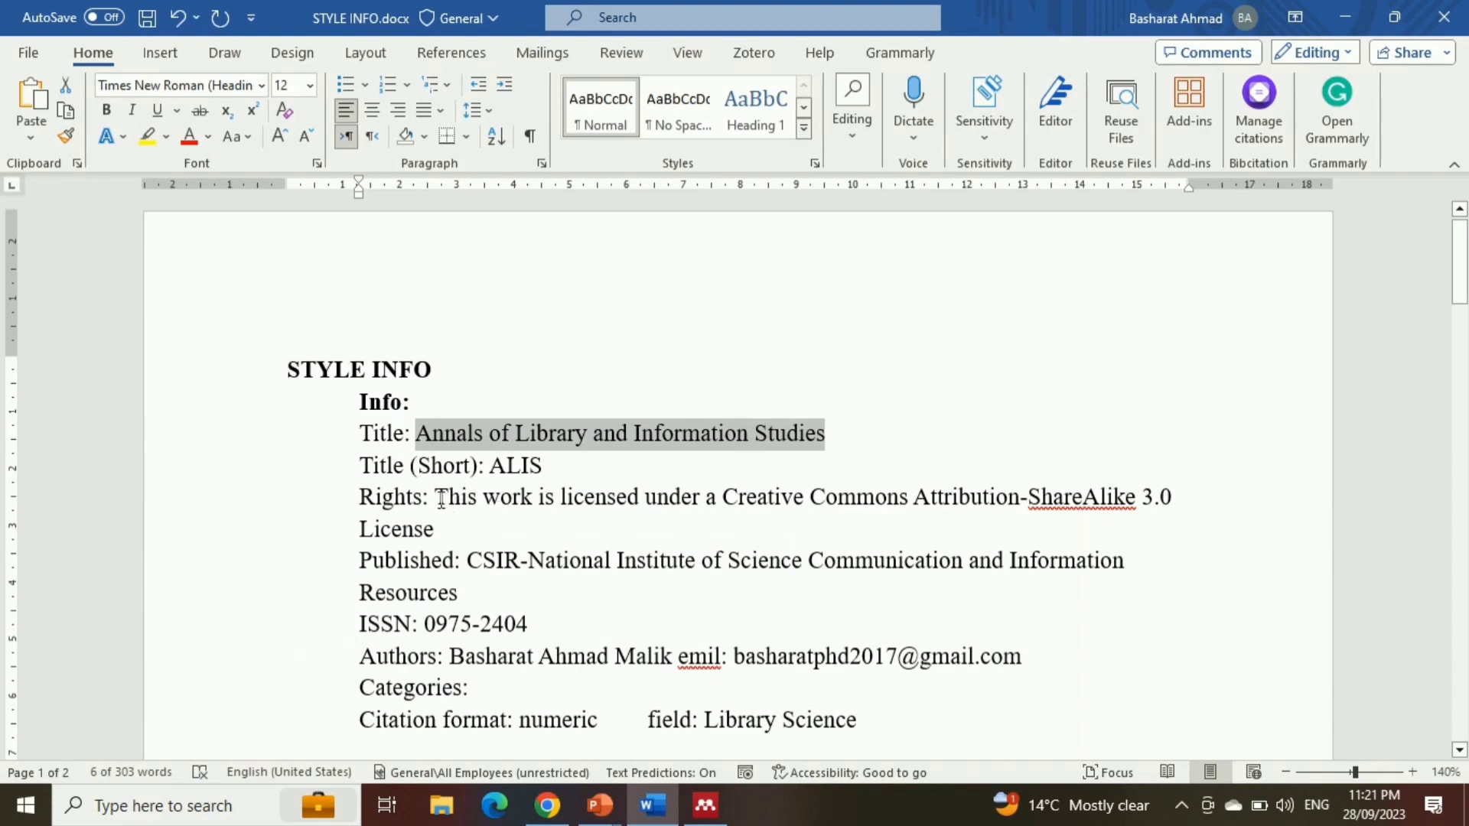
{"action": "left_click_drag", "start_coordinate": [440, 499], "coordinate": [438, 527]}
{"action": "key", "text": "ctrl+c"}
{"action": "key", "text": "alt+Tab"}
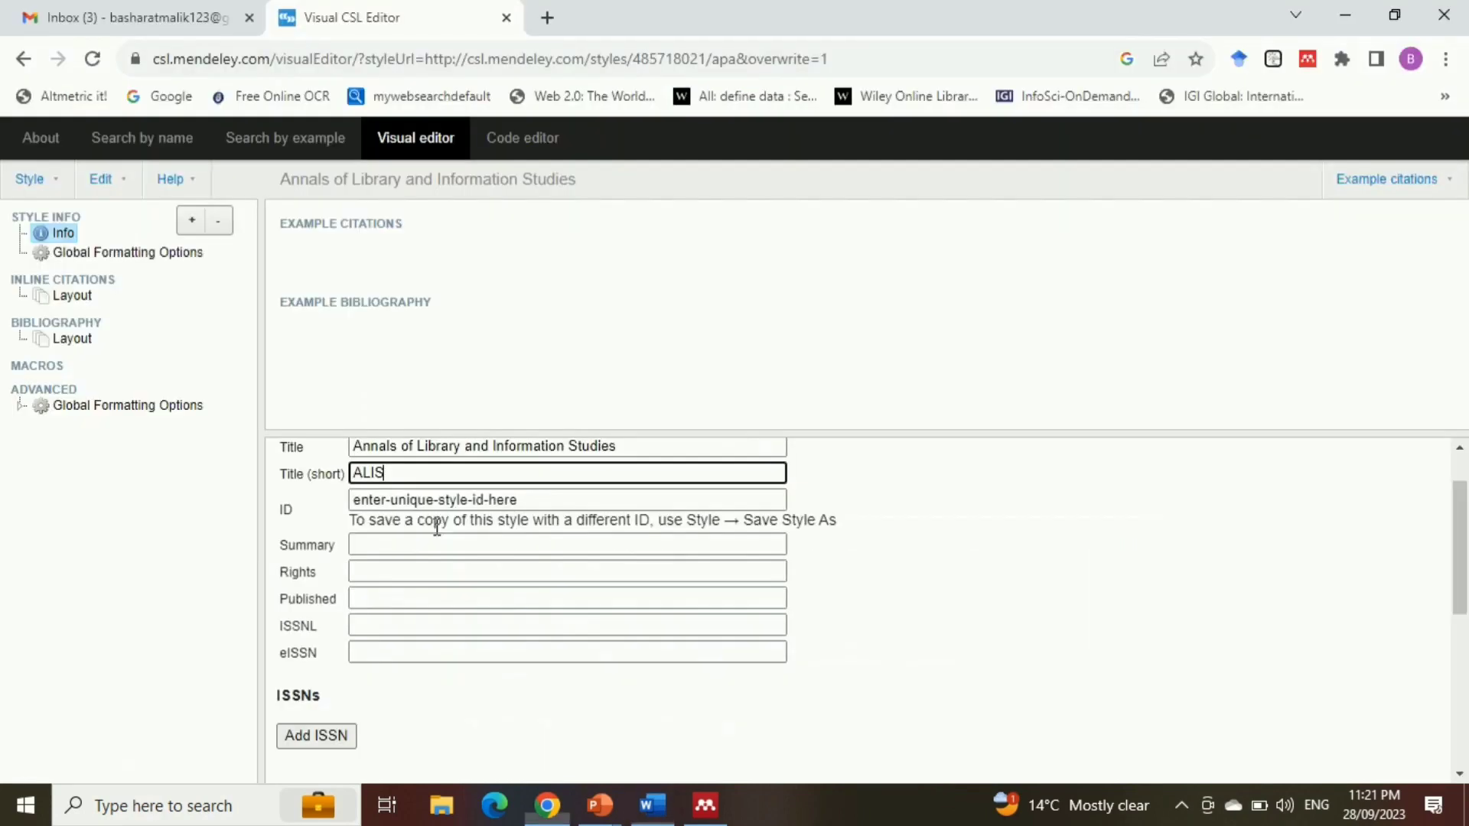
{"action": "left_click", "coordinate": [418, 571]}
{"action": "key", "text": "ctrl+v"}
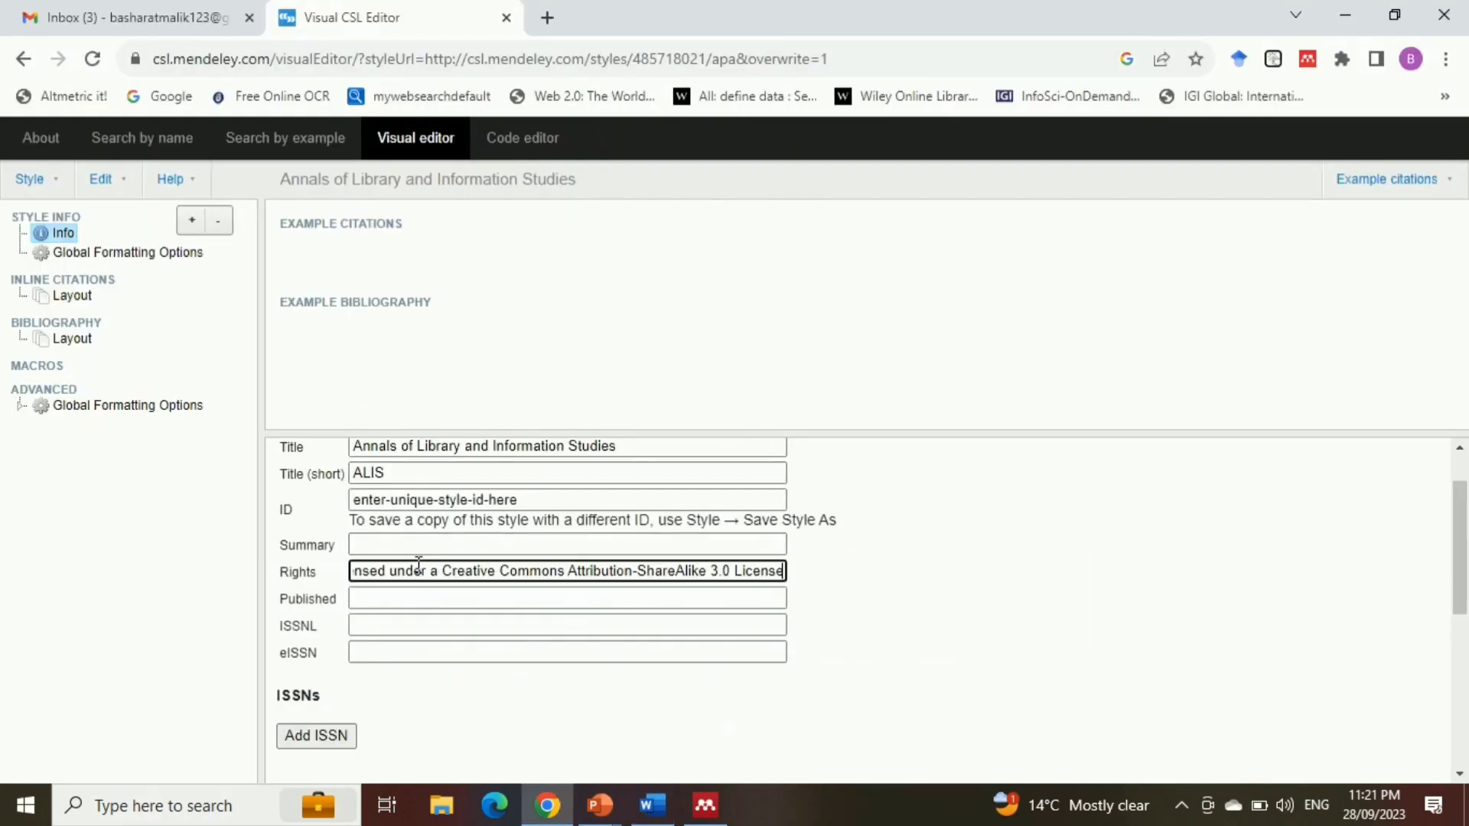
Add a contributor to the style and fill in the name copied from the Authors line of STYLE INFO.docx
{"action": "left_click_drag", "start_coordinate": [1462, 534], "coordinate": [1465, 683]}
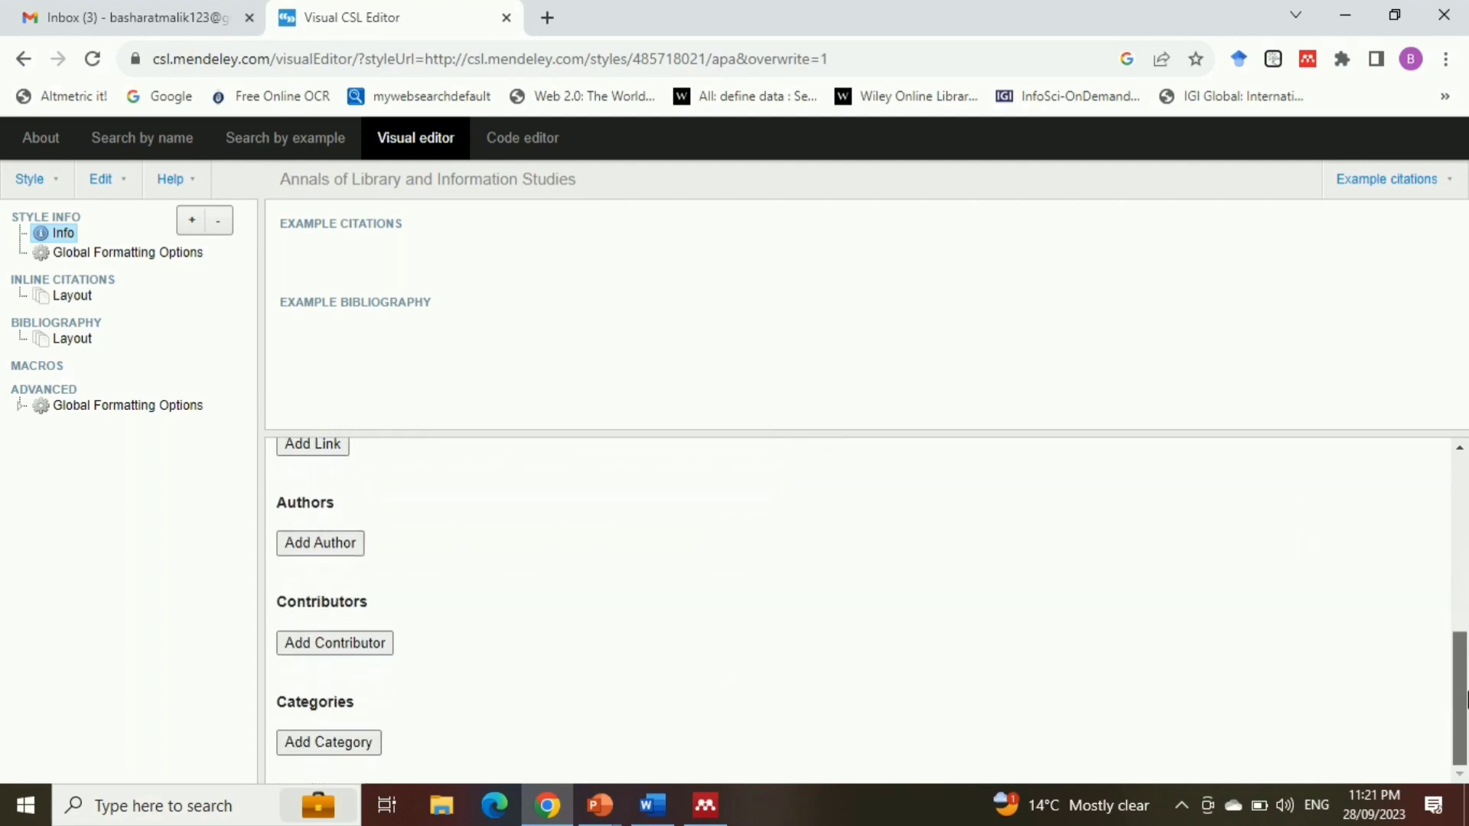
{"action": "left_click", "coordinate": [367, 643]}
{"action": "left_click", "coordinate": [368, 668]}
{"action": "key", "text": "alt+Tab"}
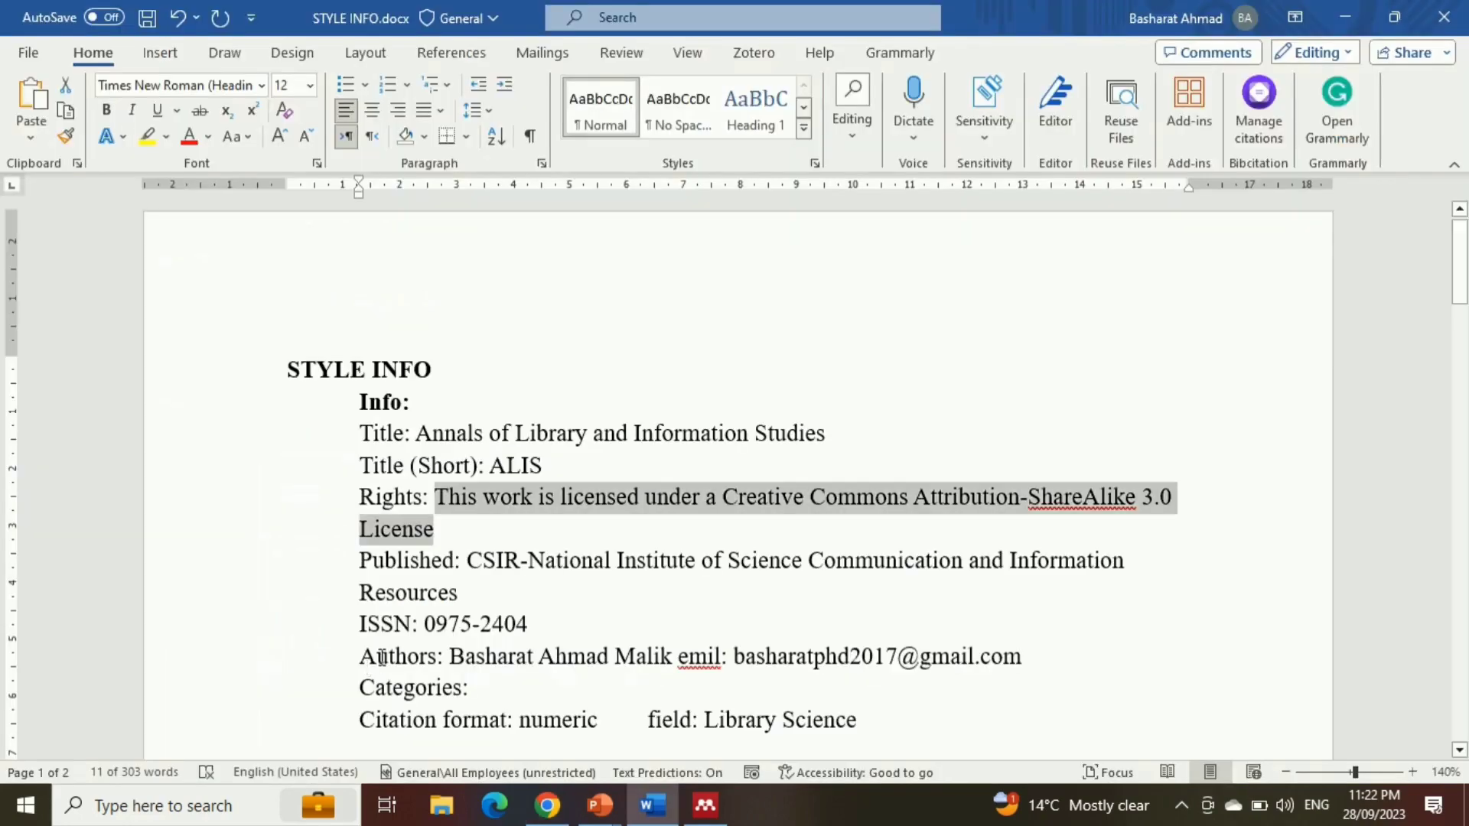
{"action": "left_click_drag", "start_coordinate": [451, 658], "coordinate": [672, 660]}
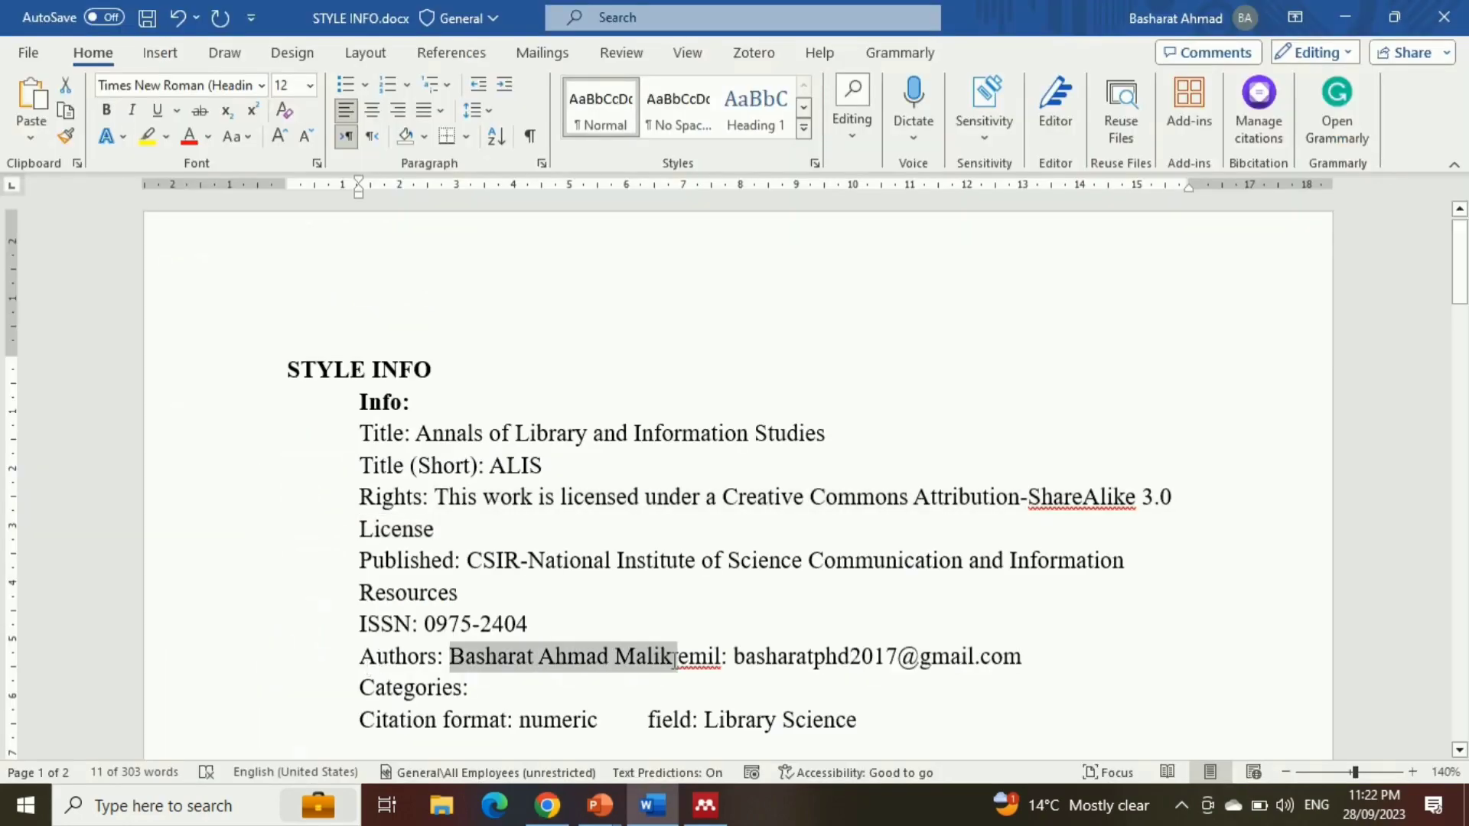
{"action": "key", "text": "ctrl+c"}
{"action": "key", "text": "alt+Tab"}
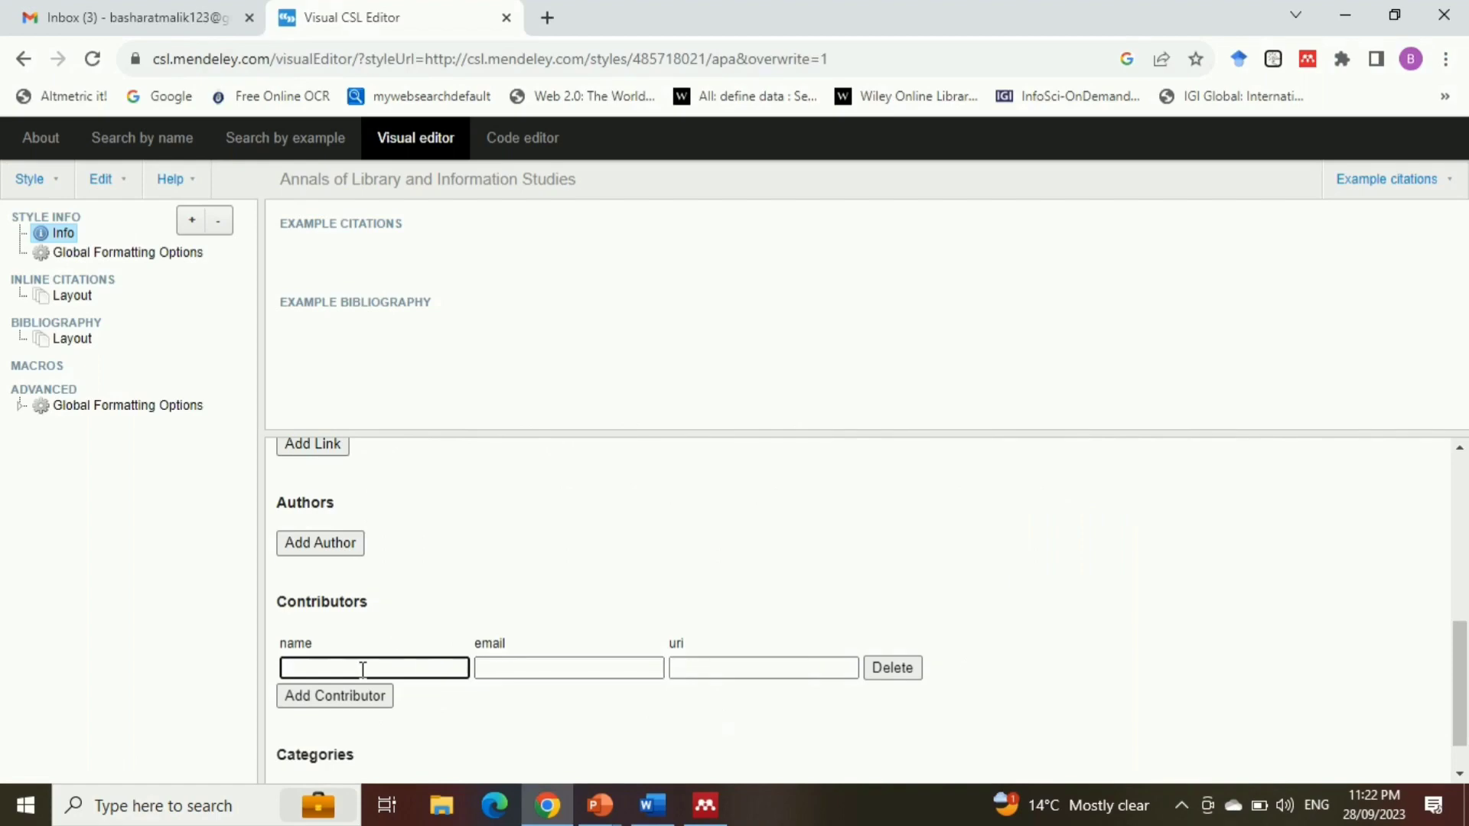
{"action": "key", "text": "ctrl+v"}
Fill in the contributor's email with the address copied from the Authors line of STYLE INFO.docx
{"action": "left_click", "coordinate": [508, 666]}
{"action": "key", "text": "alt+Tab"}
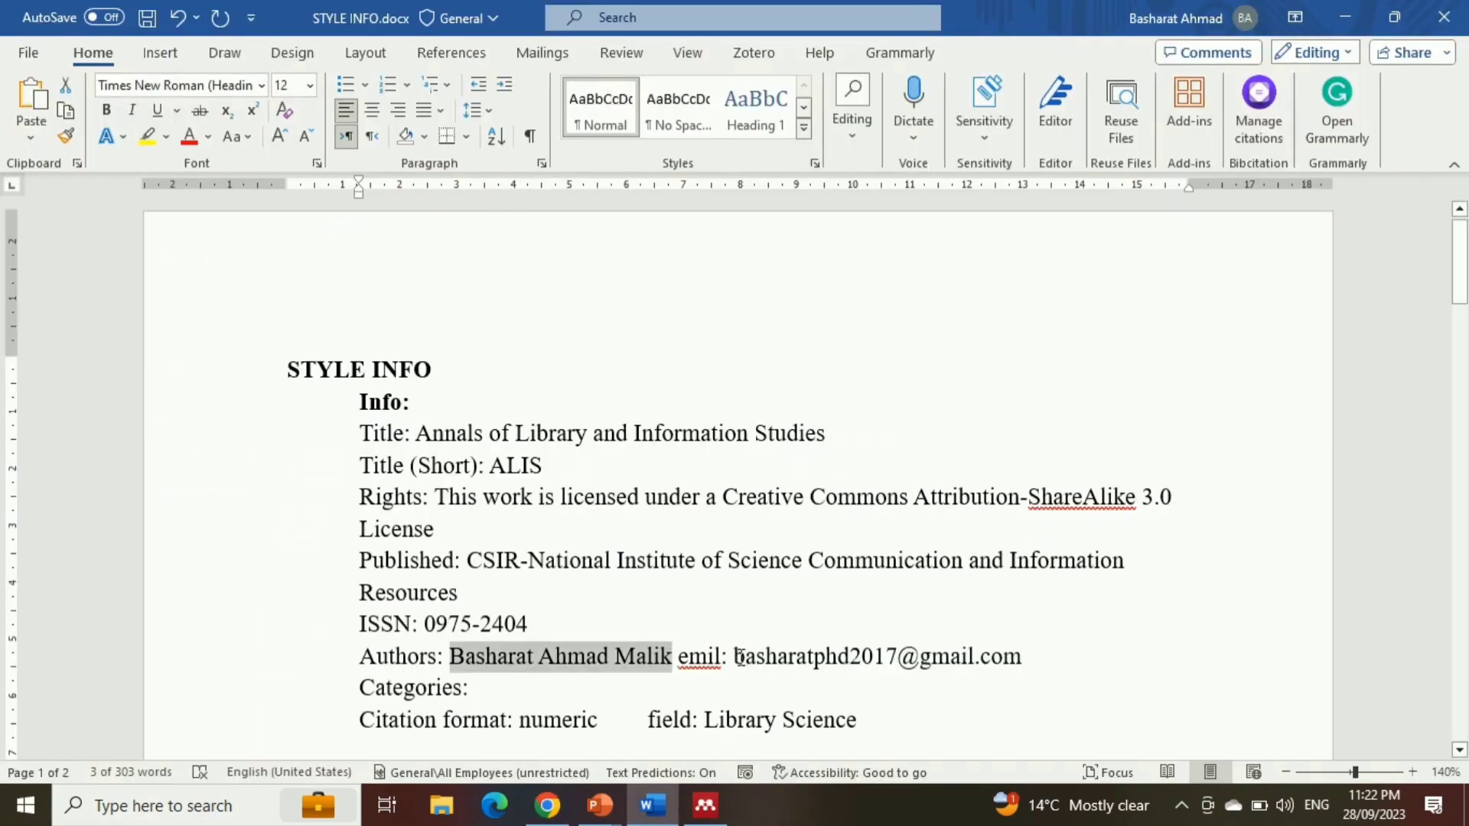
{"action": "left_click", "coordinate": [734, 657]}
{"action": "left_click_drag", "start_coordinate": [735, 656], "coordinate": [1005, 657]}
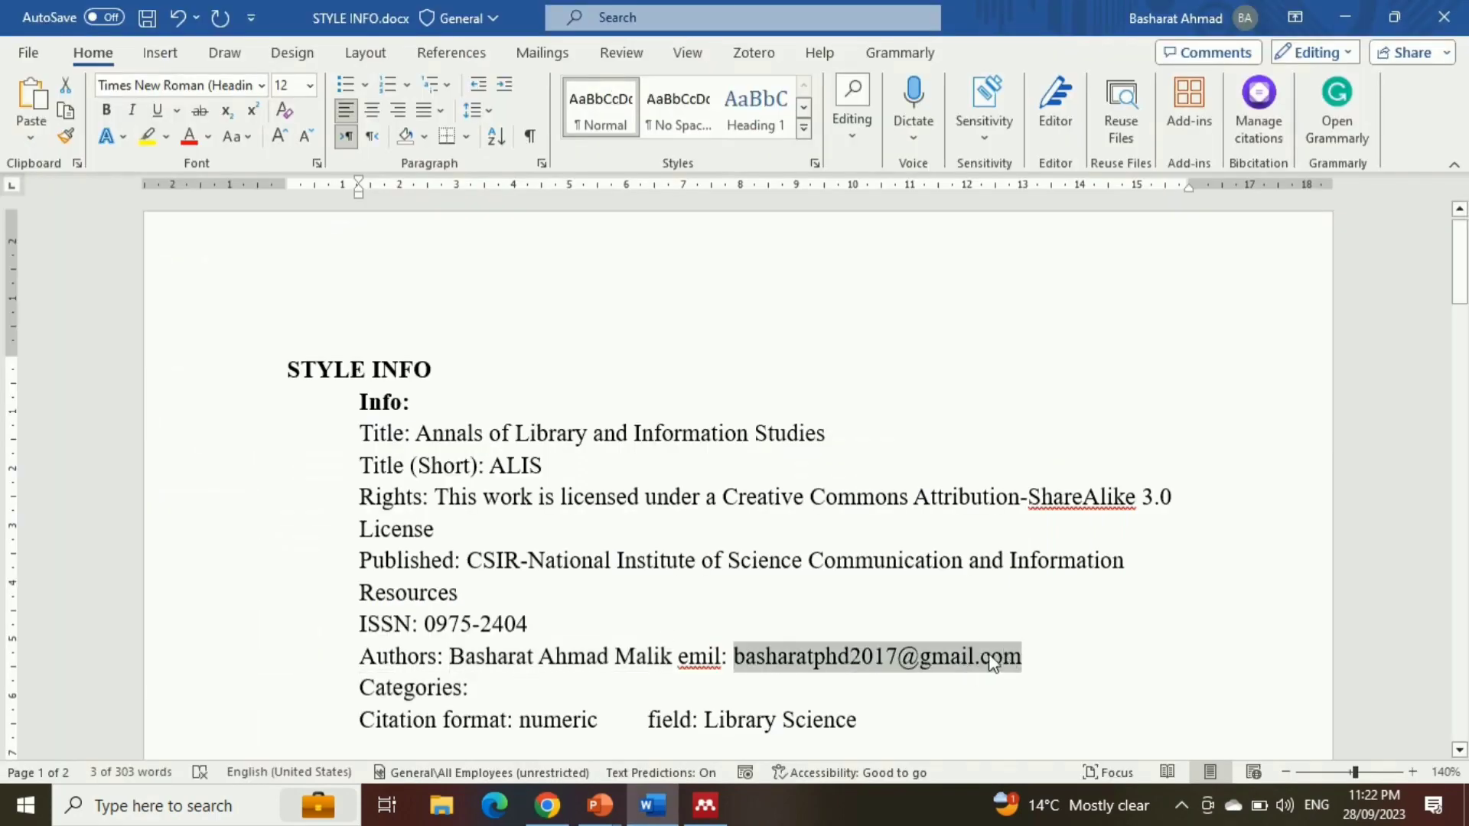
{"action": "key", "text": "ctrl+c"}
{"action": "key", "text": "alt+Tab"}
{"action": "key", "text": "ctrl+v"}
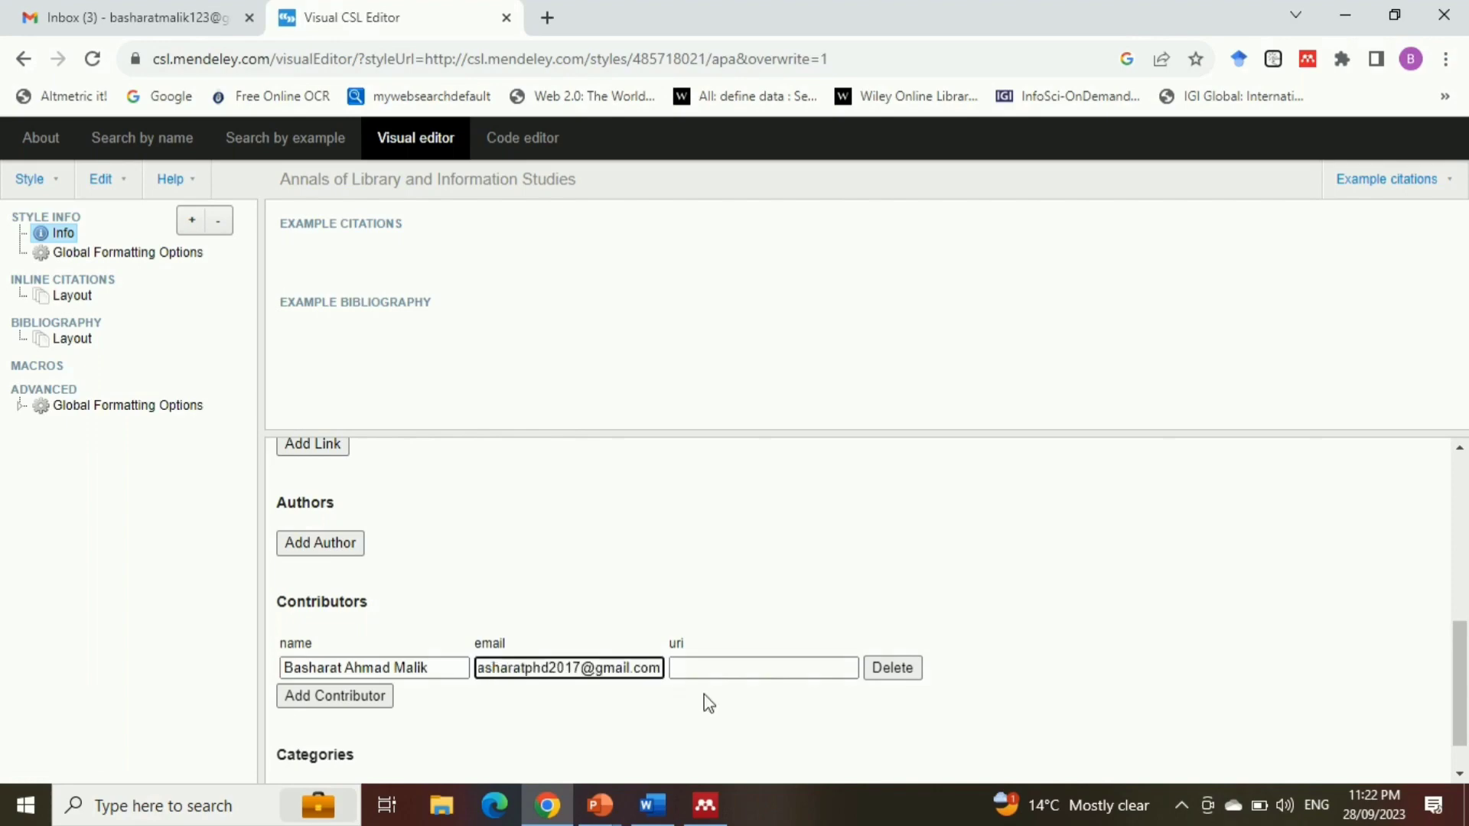
Add a category with citation format numeric and field Library Science, plus a second with field Information Science
{"action": "left_click_drag", "start_coordinate": [1459, 666], "coordinate": [1460, 697]}
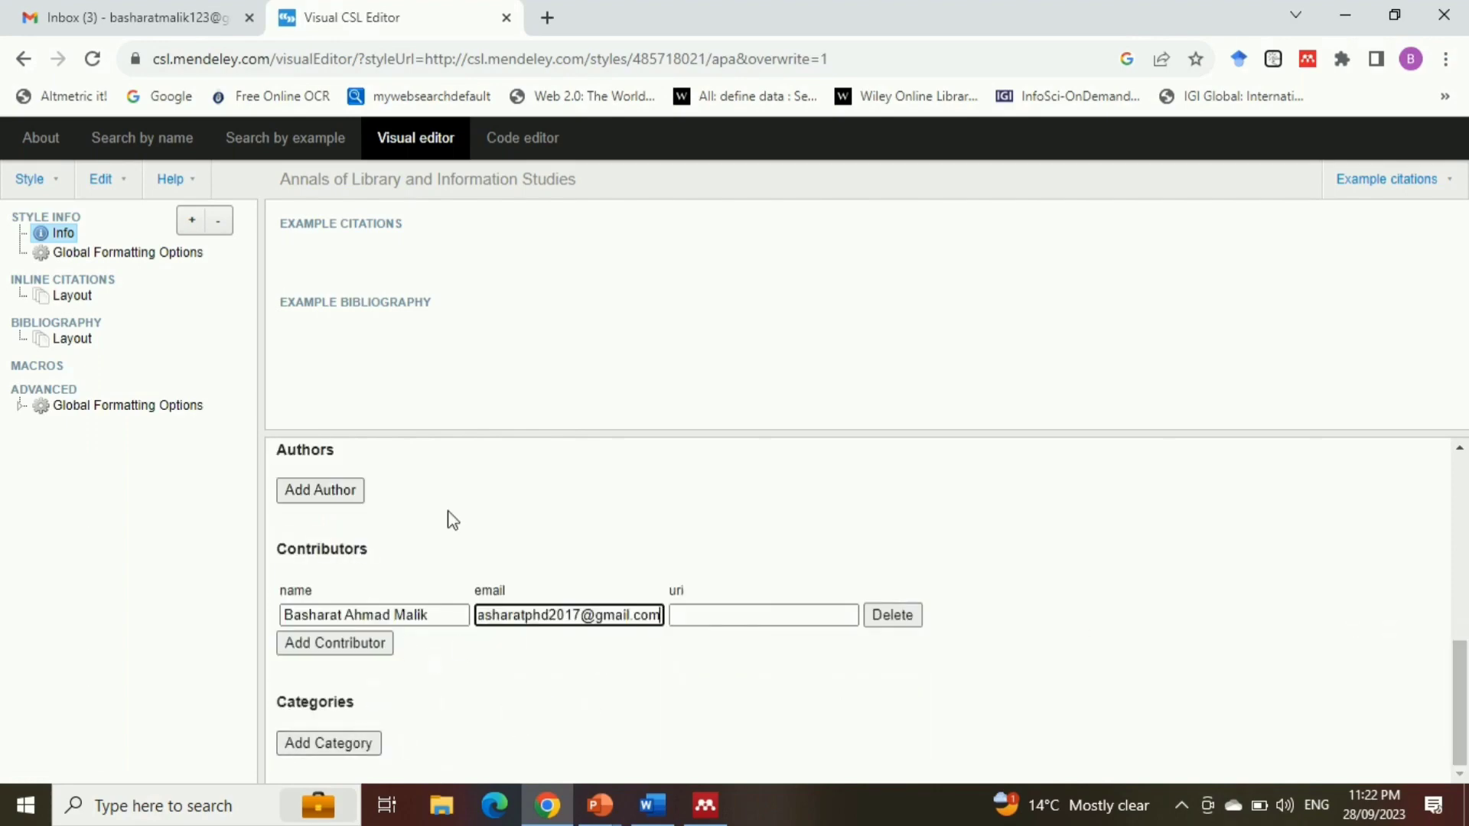
{"action": "left_click", "coordinate": [345, 746]}
{"action": "left_click_drag", "start_coordinate": [1460, 688], "coordinate": [1460, 708]}
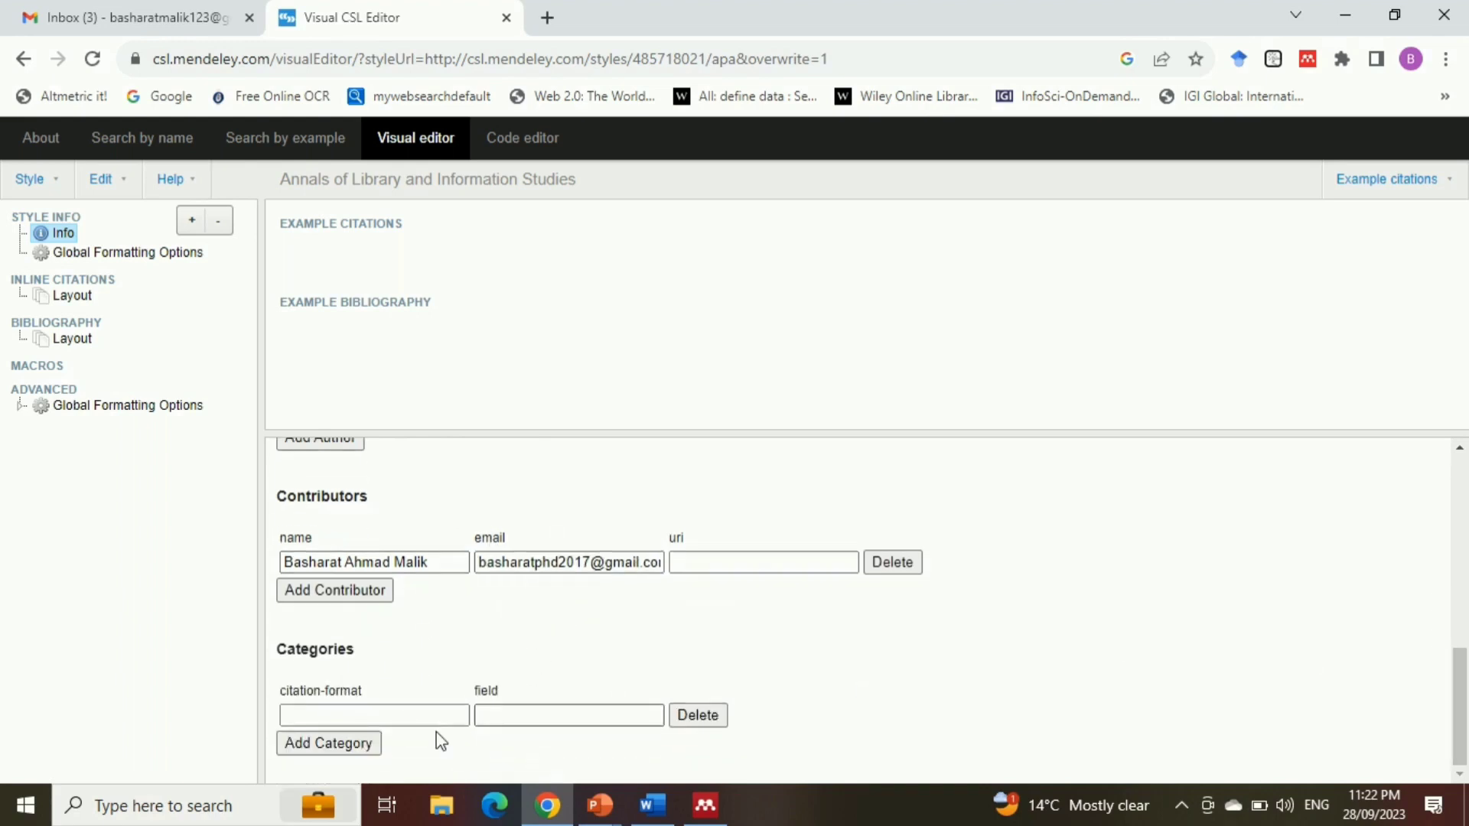
{"action": "left_click", "coordinate": [387, 714]}
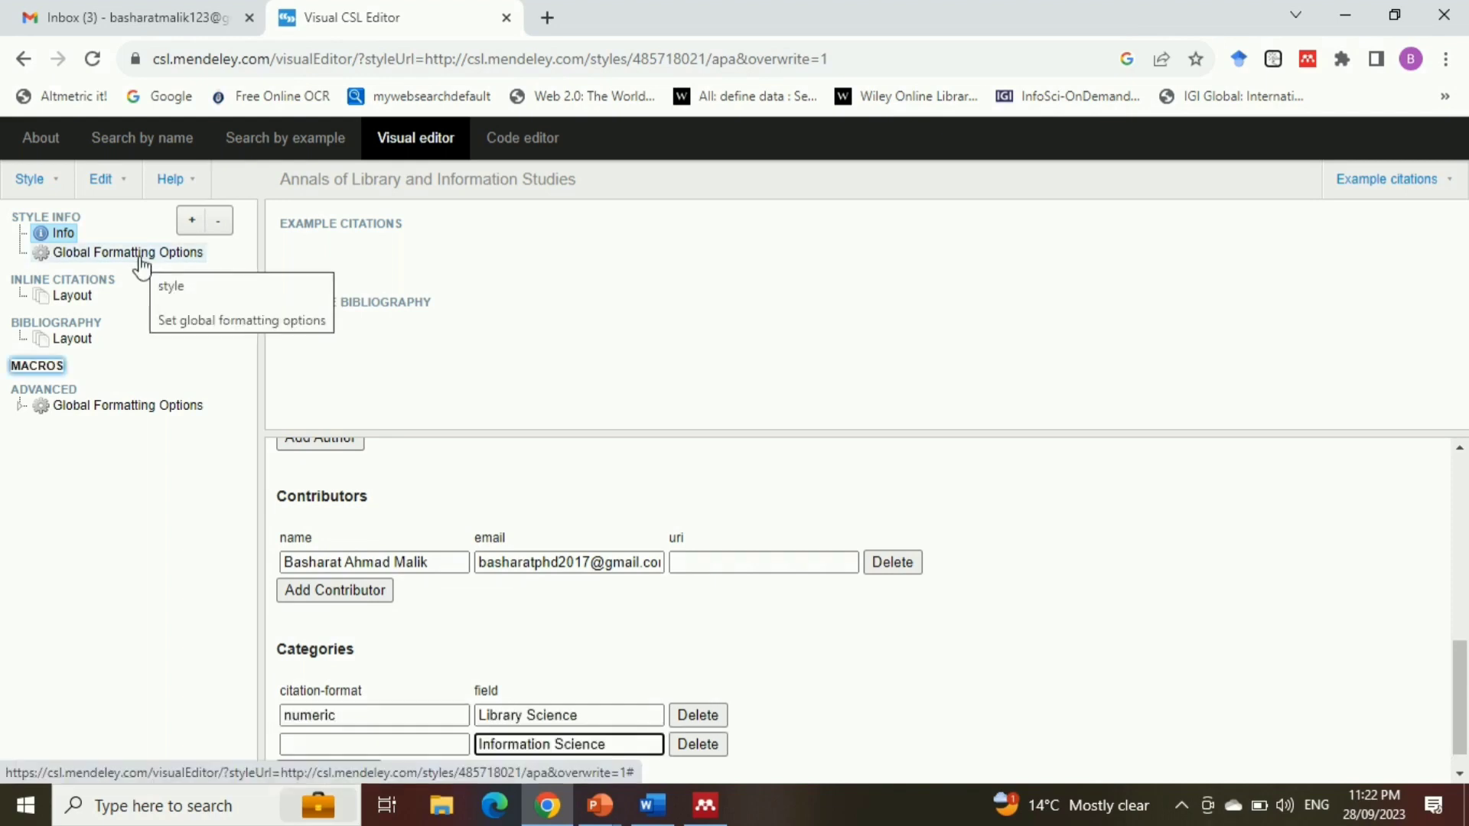
Set initialize-with-hyphen to false in the Global Formatting Options under Style Info
{"action": "left_click", "coordinate": [141, 258]}
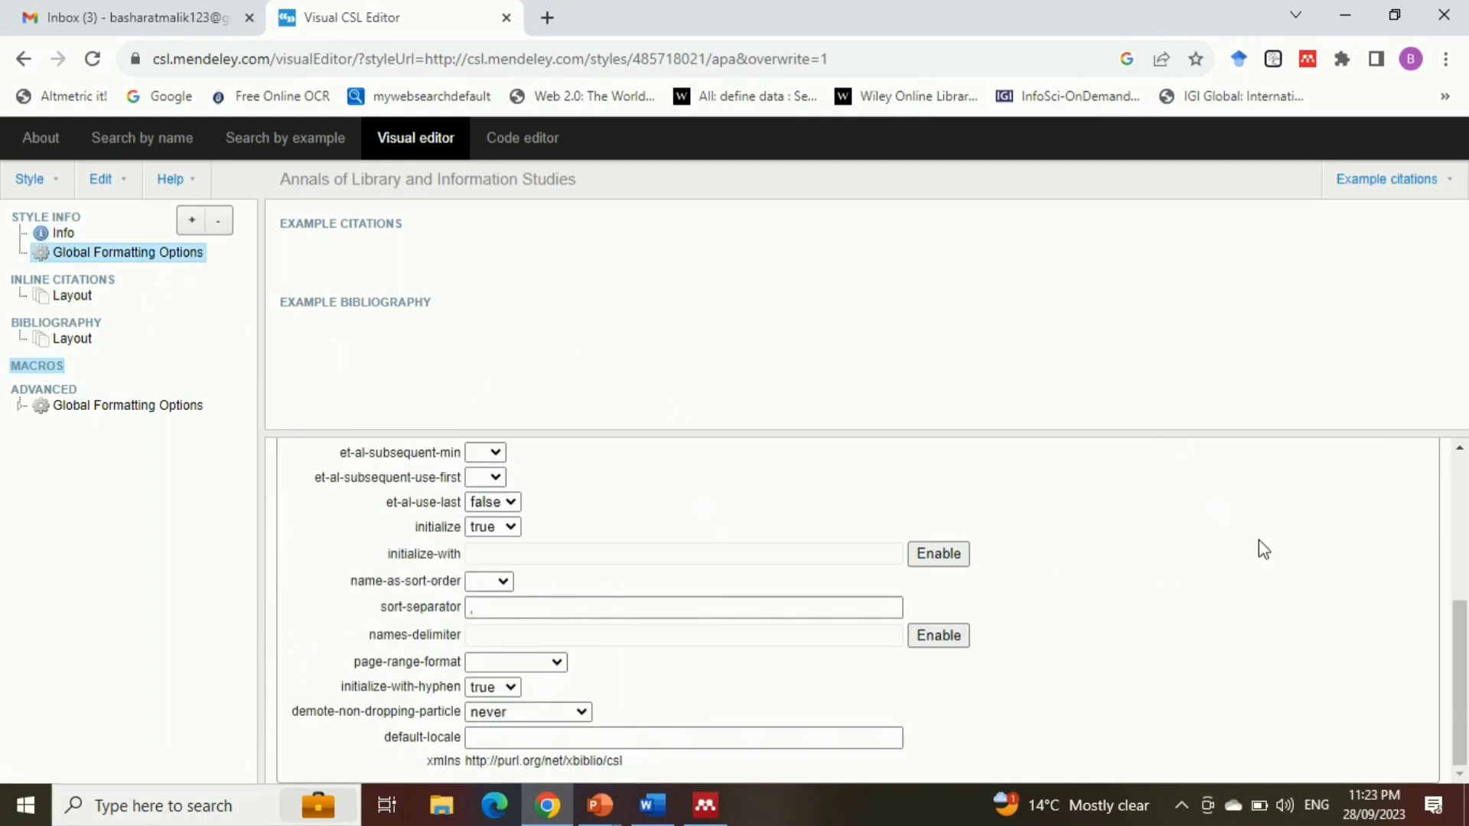
{"action": "left_click_drag", "start_coordinate": [1460, 606], "coordinate": [1461, 472]}
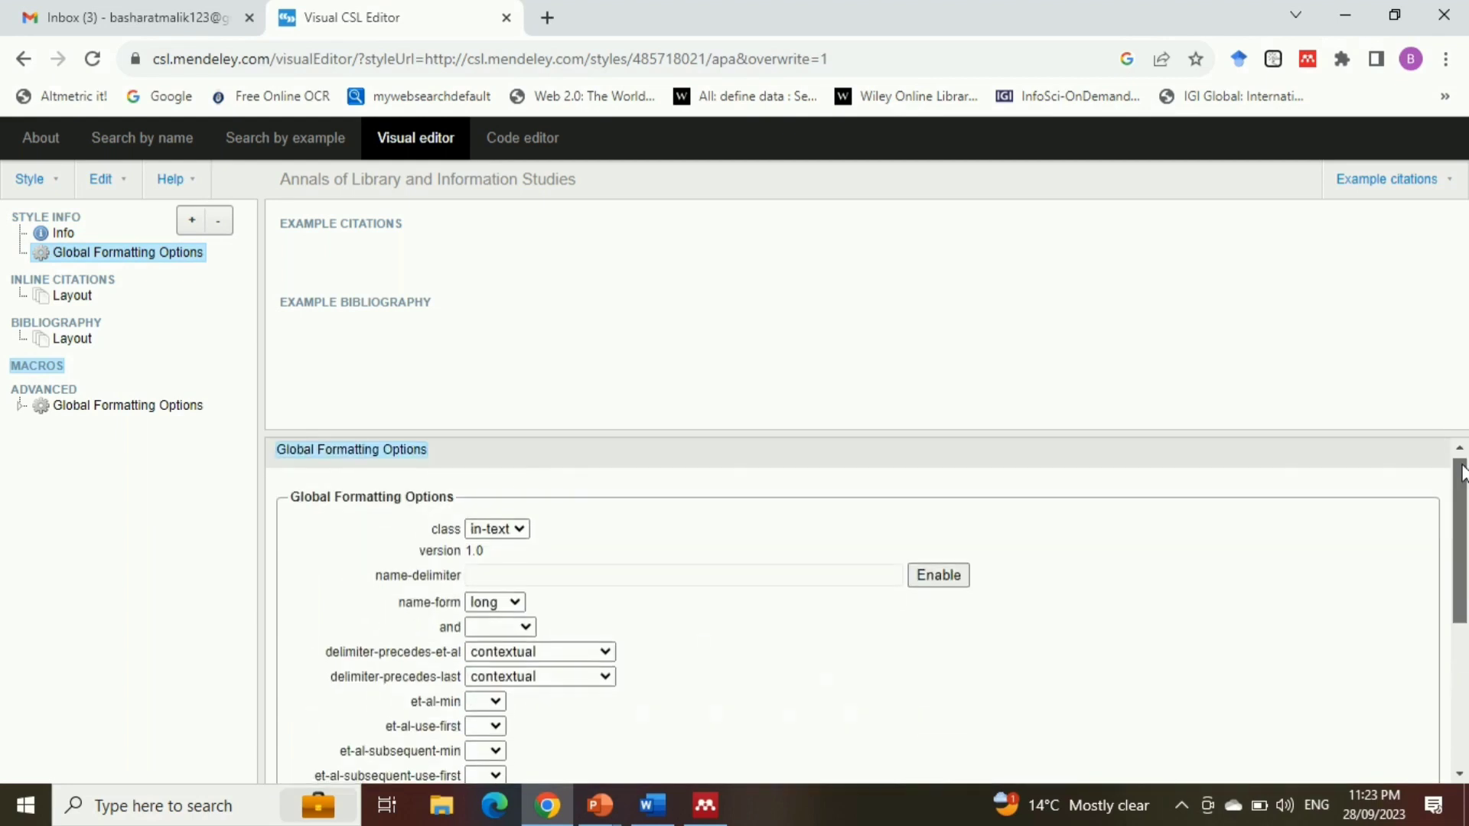
{"action": "scroll", "coordinate": [1462, 474], "scroll_direction": "down", "scroll_amount": 3}
{"action": "scroll", "coordinate": [1161, 498], "scroll_direction": "up", "scroll_amount": 3}
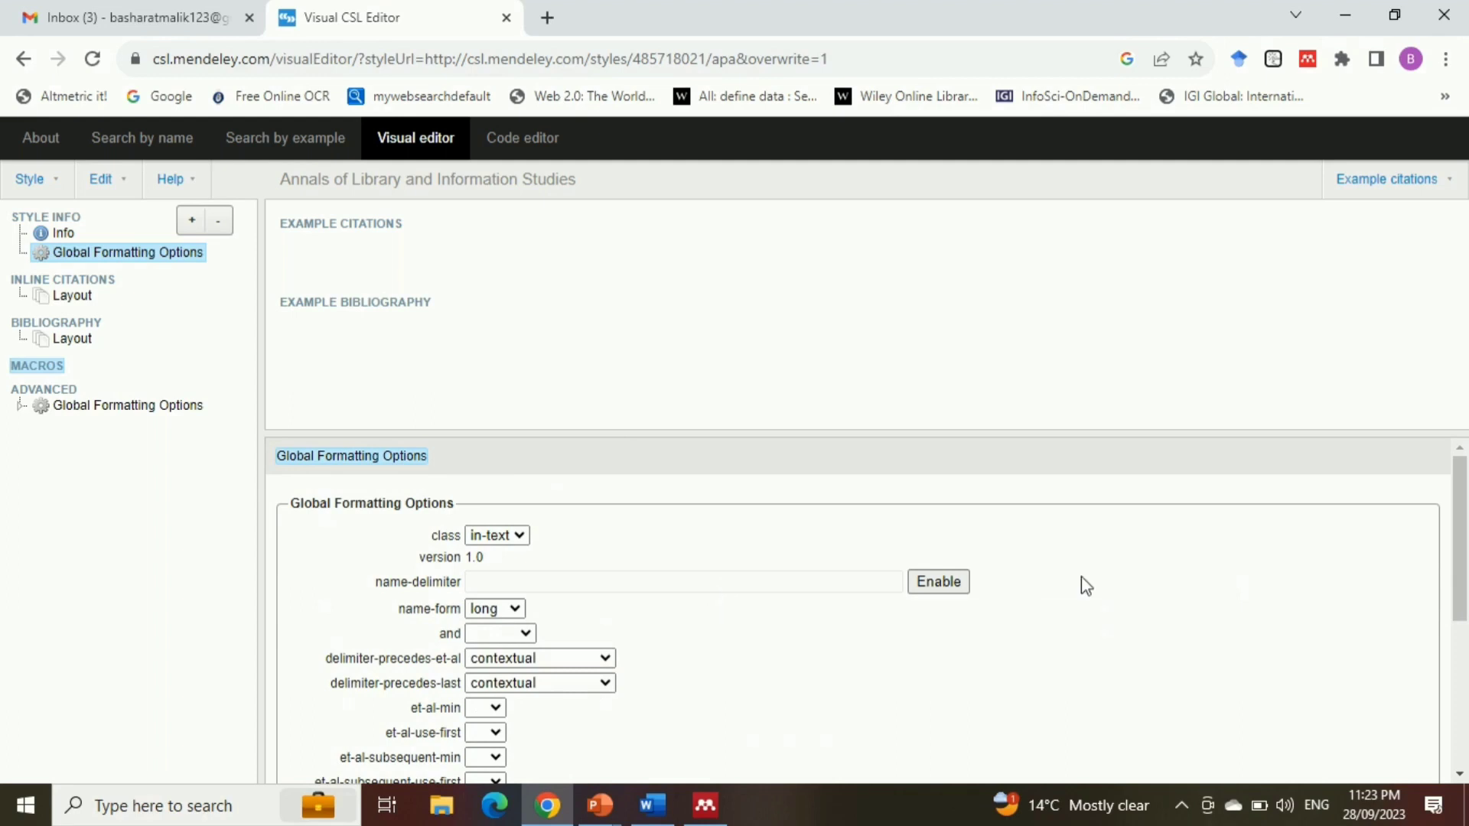
{"action": "left_click_drag", "start_coordinate": [1466, 528], "coordinate": [1466, 635]}
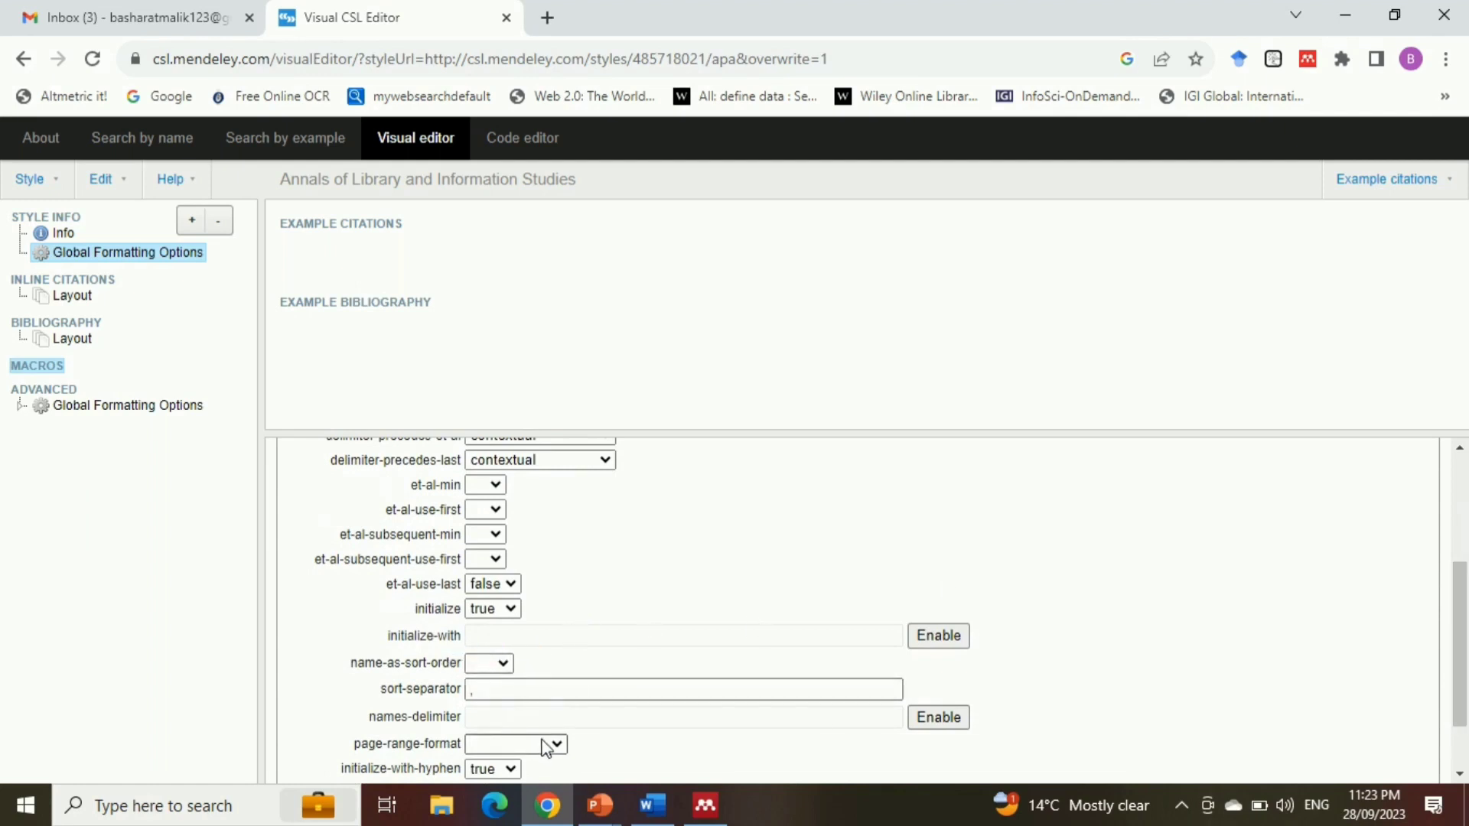
{"action": "scroll", "coordinate": [541, 689], "scroll_direction": "down", "scroll_amount": 1}
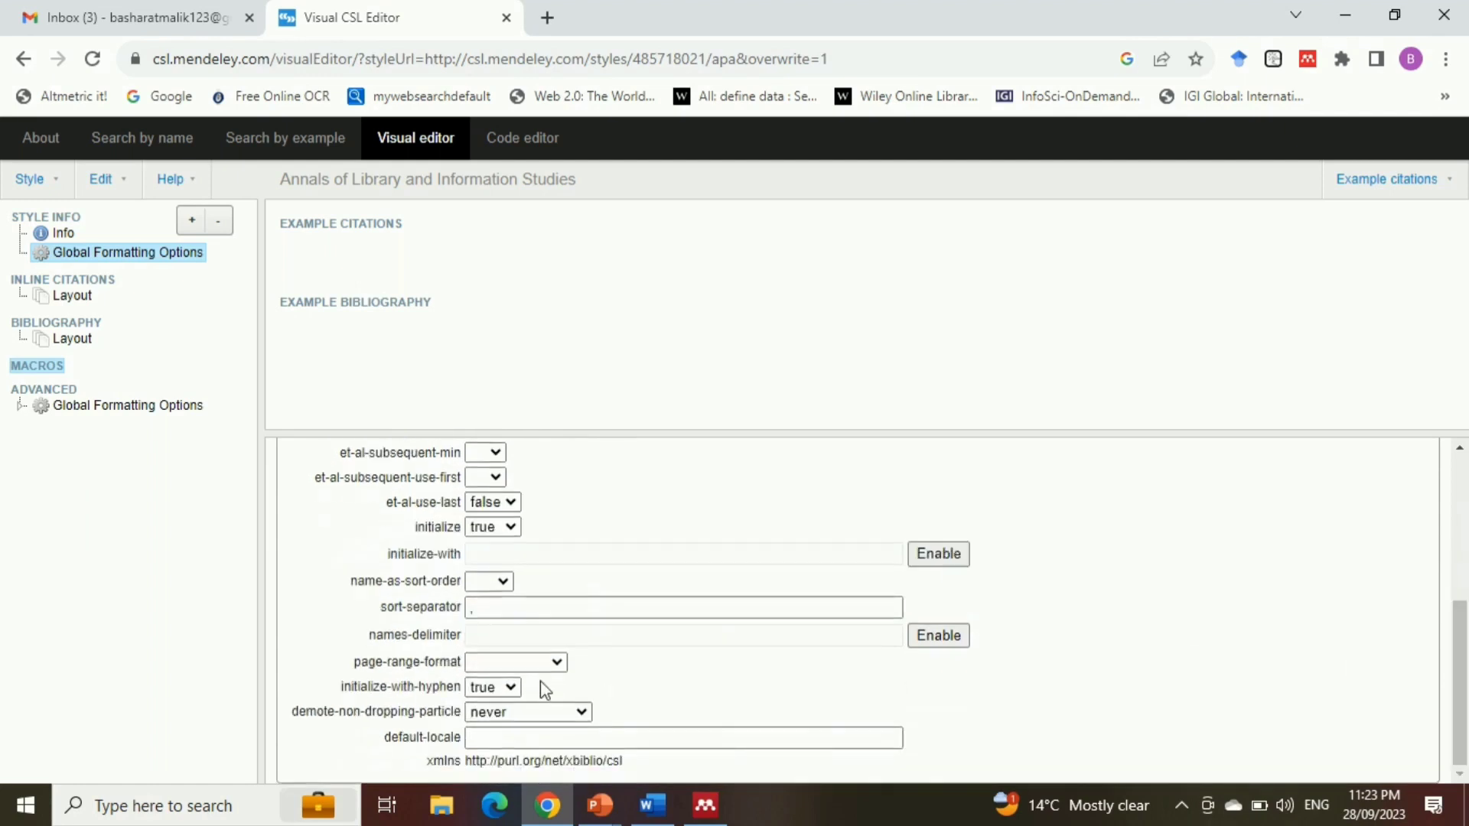
{"action": "left_click", "coordinate": [514, 688]}
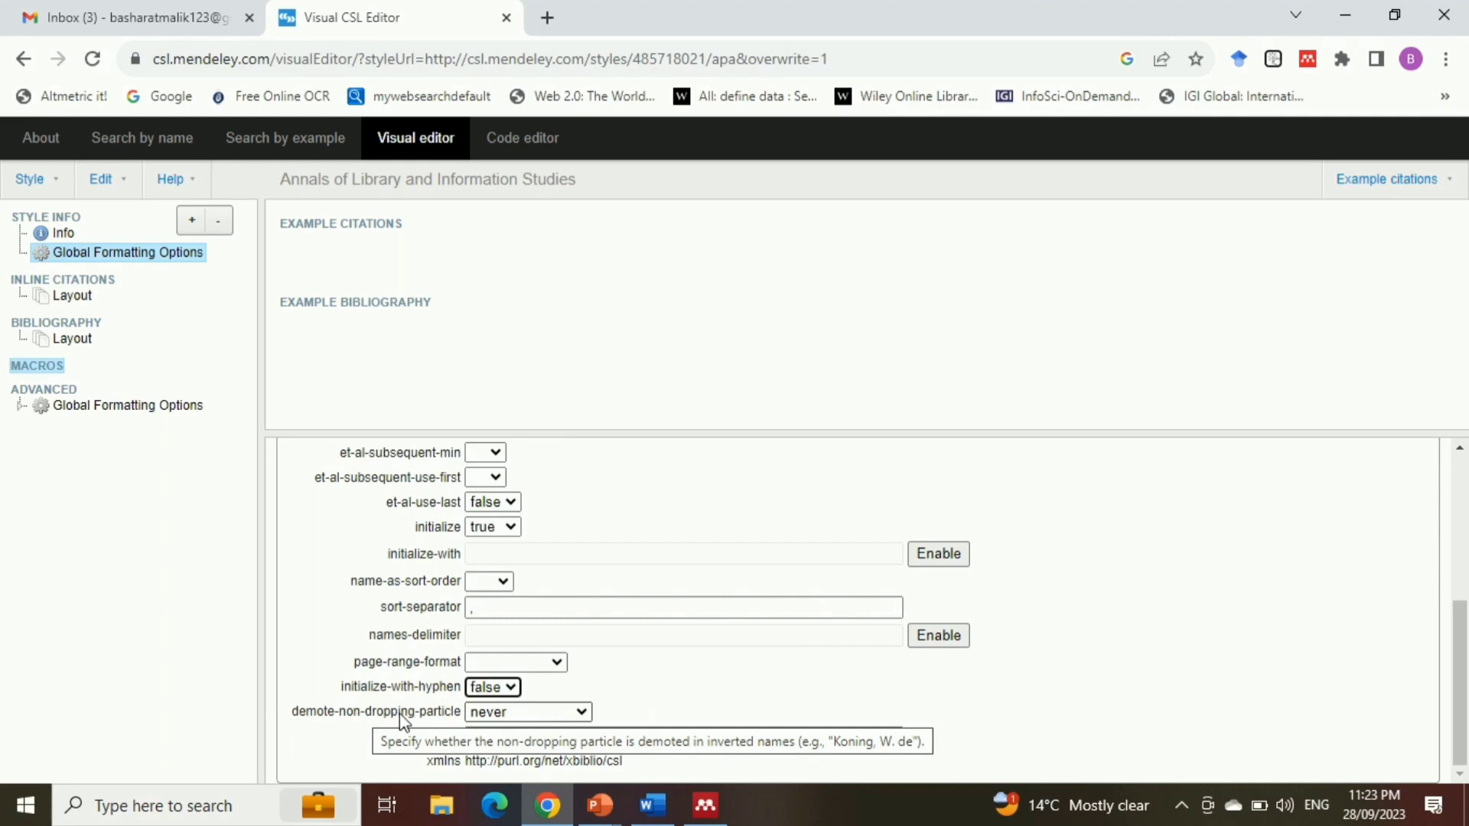
Set demote-non-dropping-particle to sort-only and enter en-UK as the default locale
{"action": "left_click", "coordinate": [557, 710]}
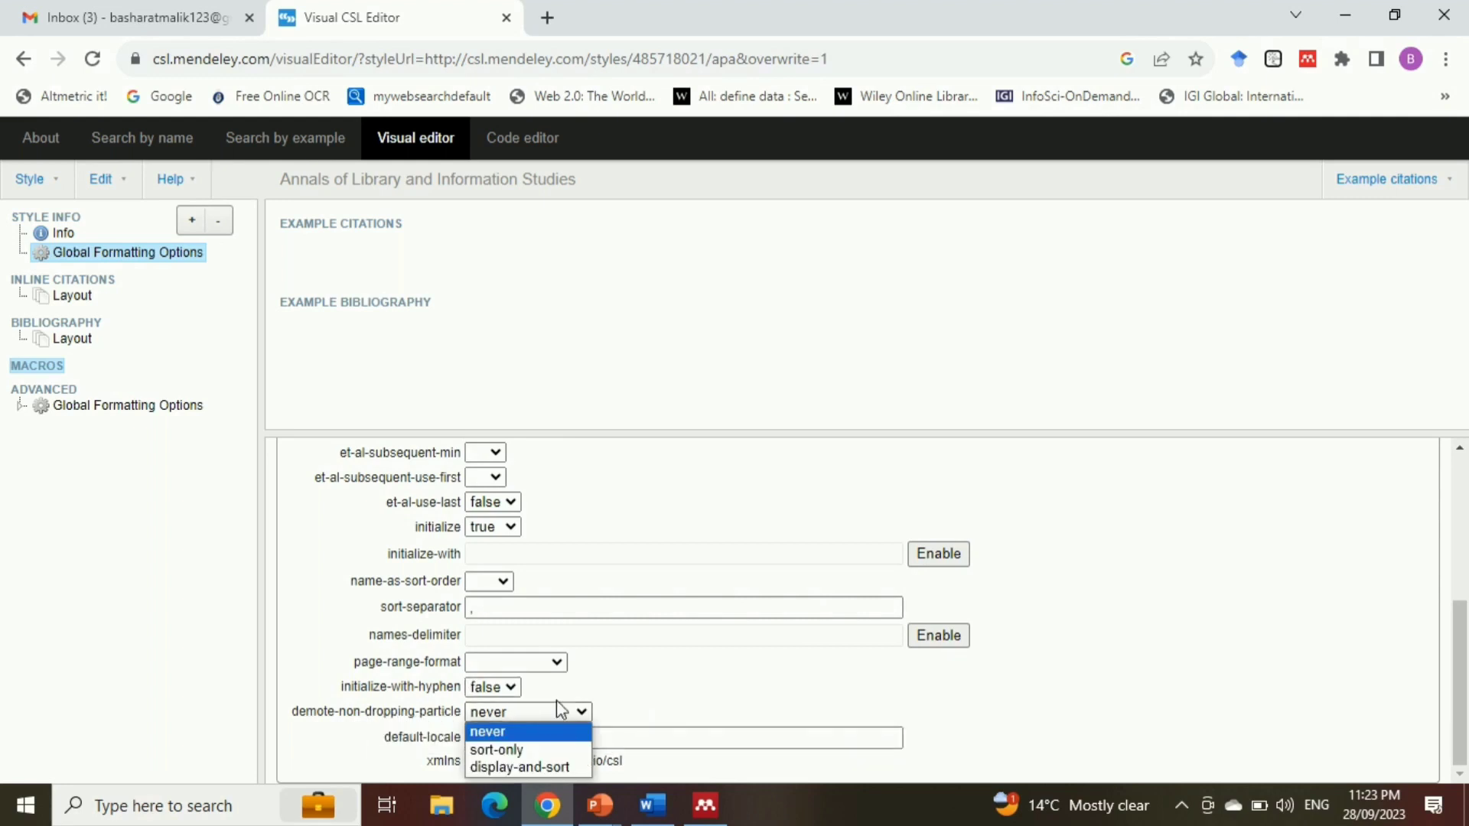
{"action": "left_click", "coordinate": [522, 750]}
{"action": "left_click", "coordinate": [588, 738]}
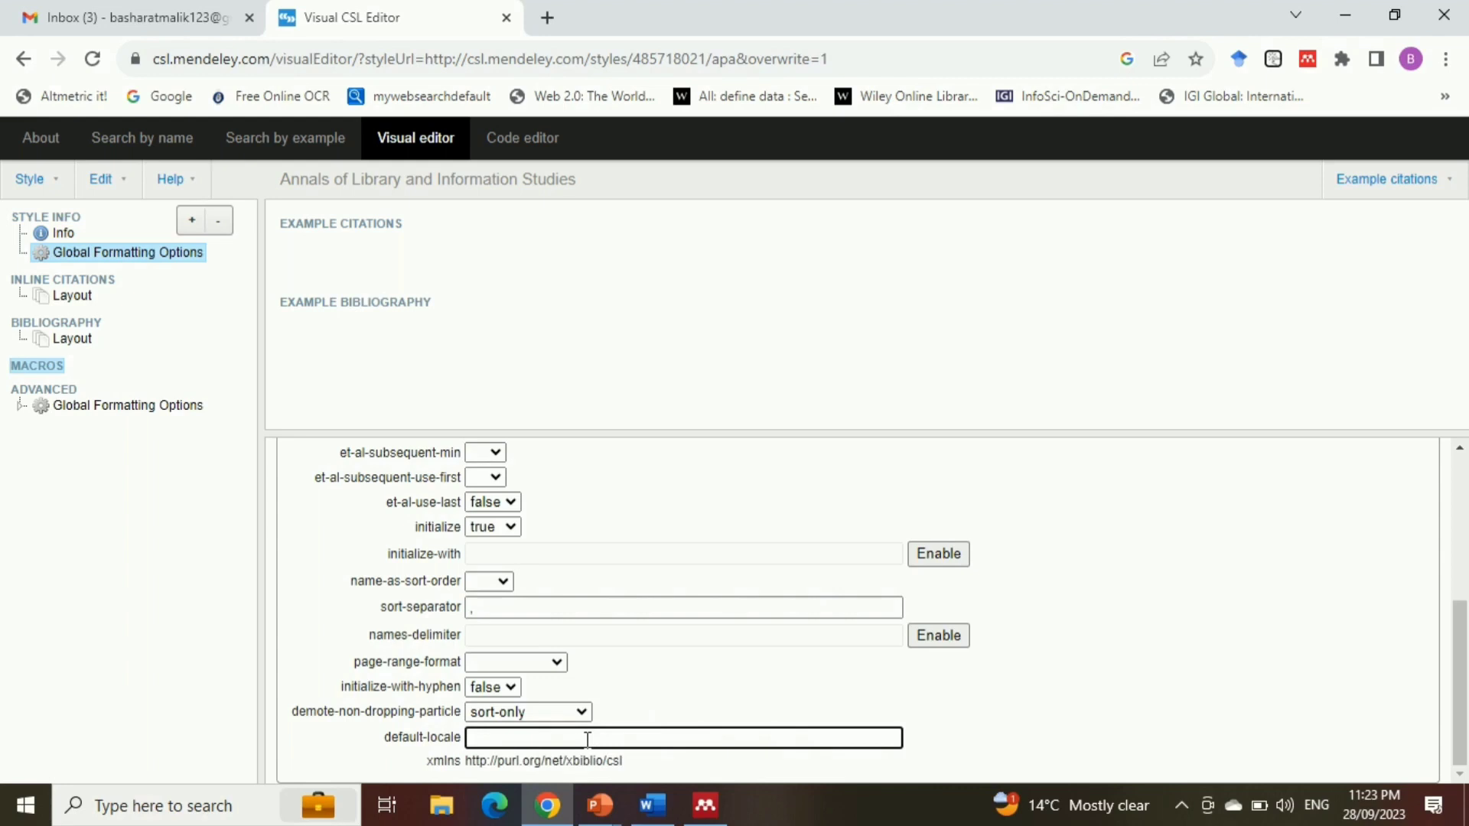
{"action": "type", "text": "en-UK"}
Set the collapse option of the inline citations to citation-number
{"action": "left_click", "coordinate": [68, 282]}
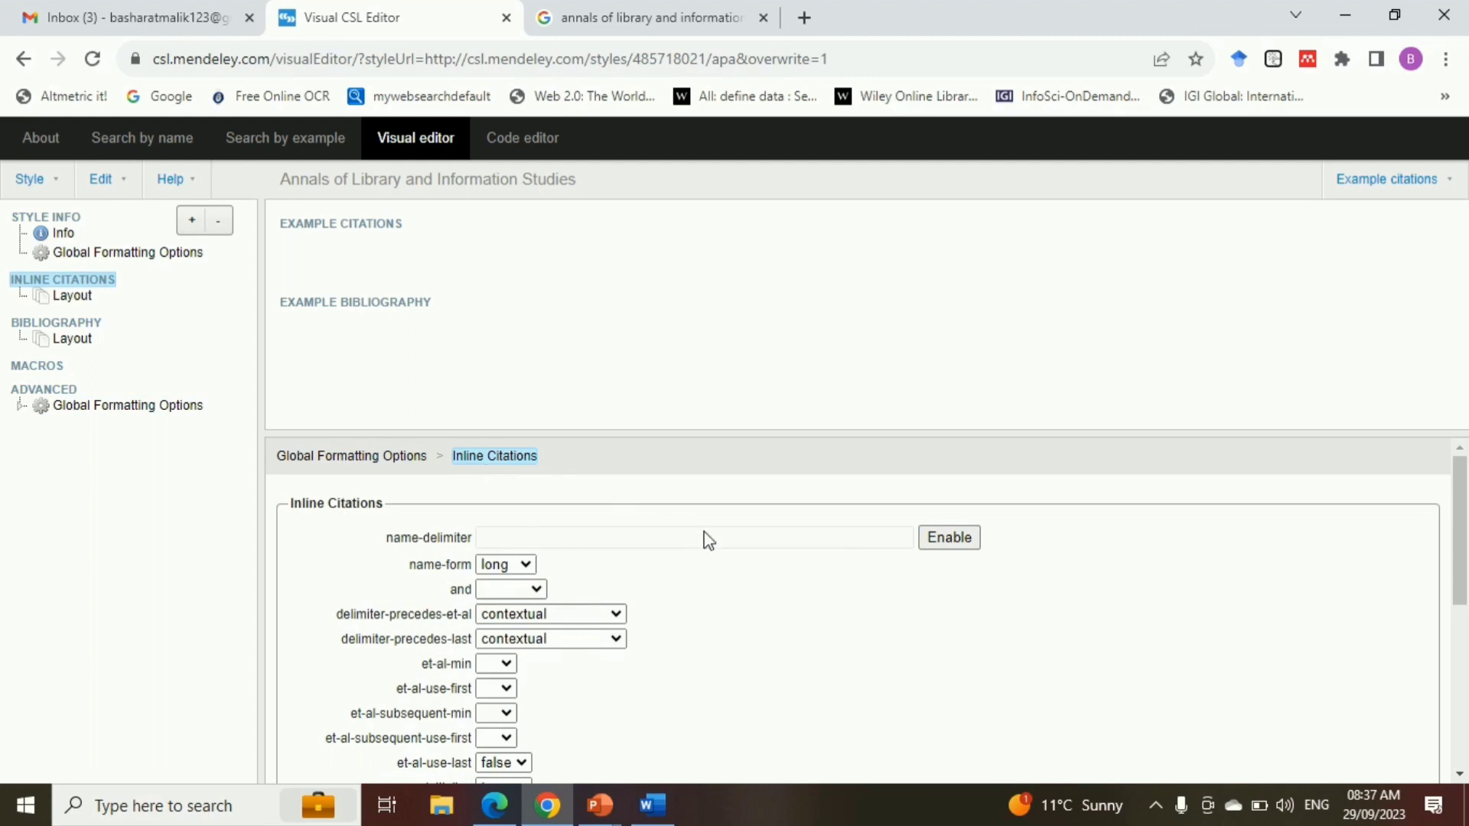
{"action": "left_click_drag", "start_coordinate": [1461, 540], "coordinate": [1466, 719]}
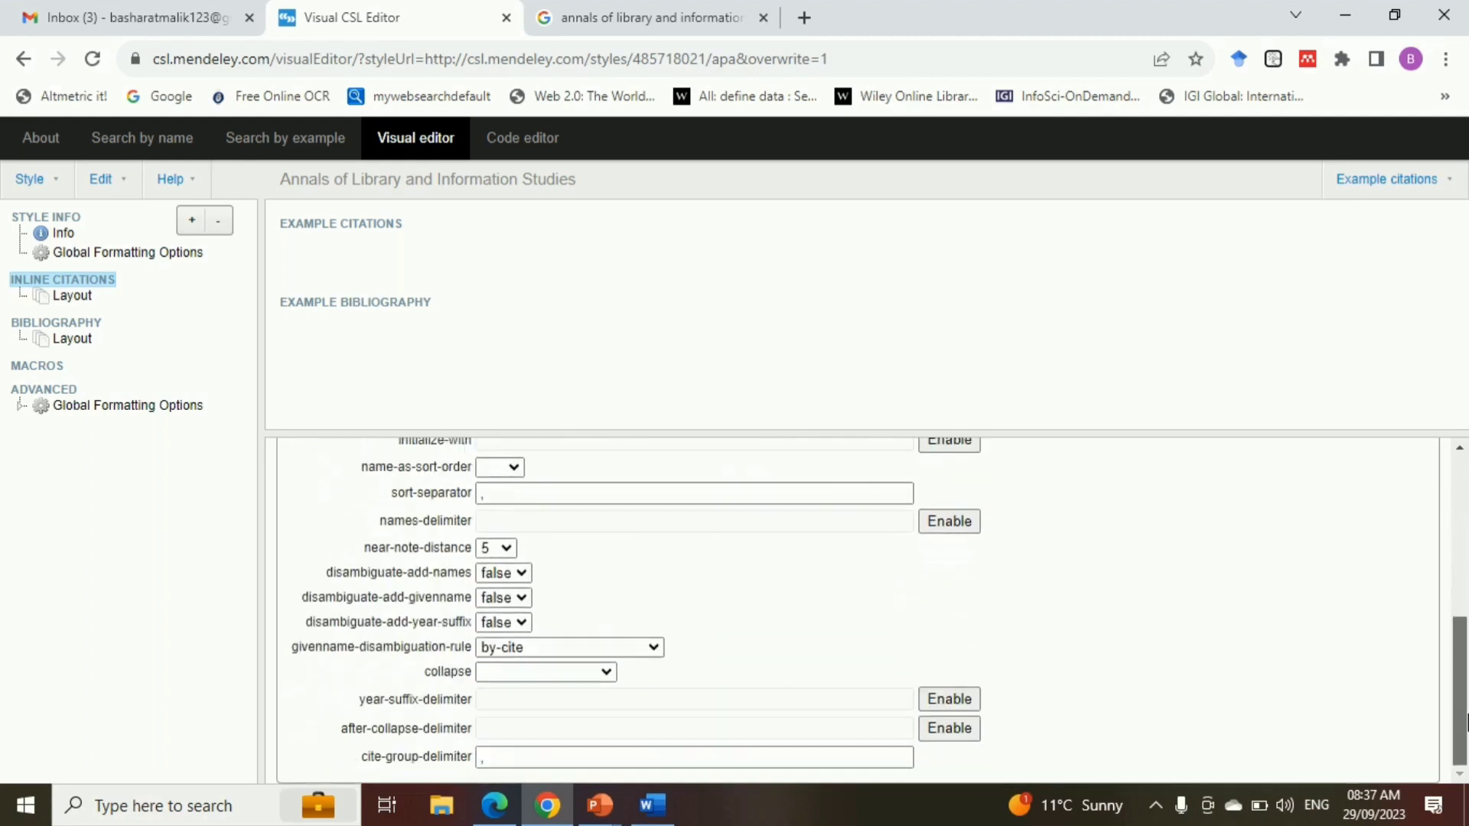
{"action": "left_click", "coordinate": [607, 672]}
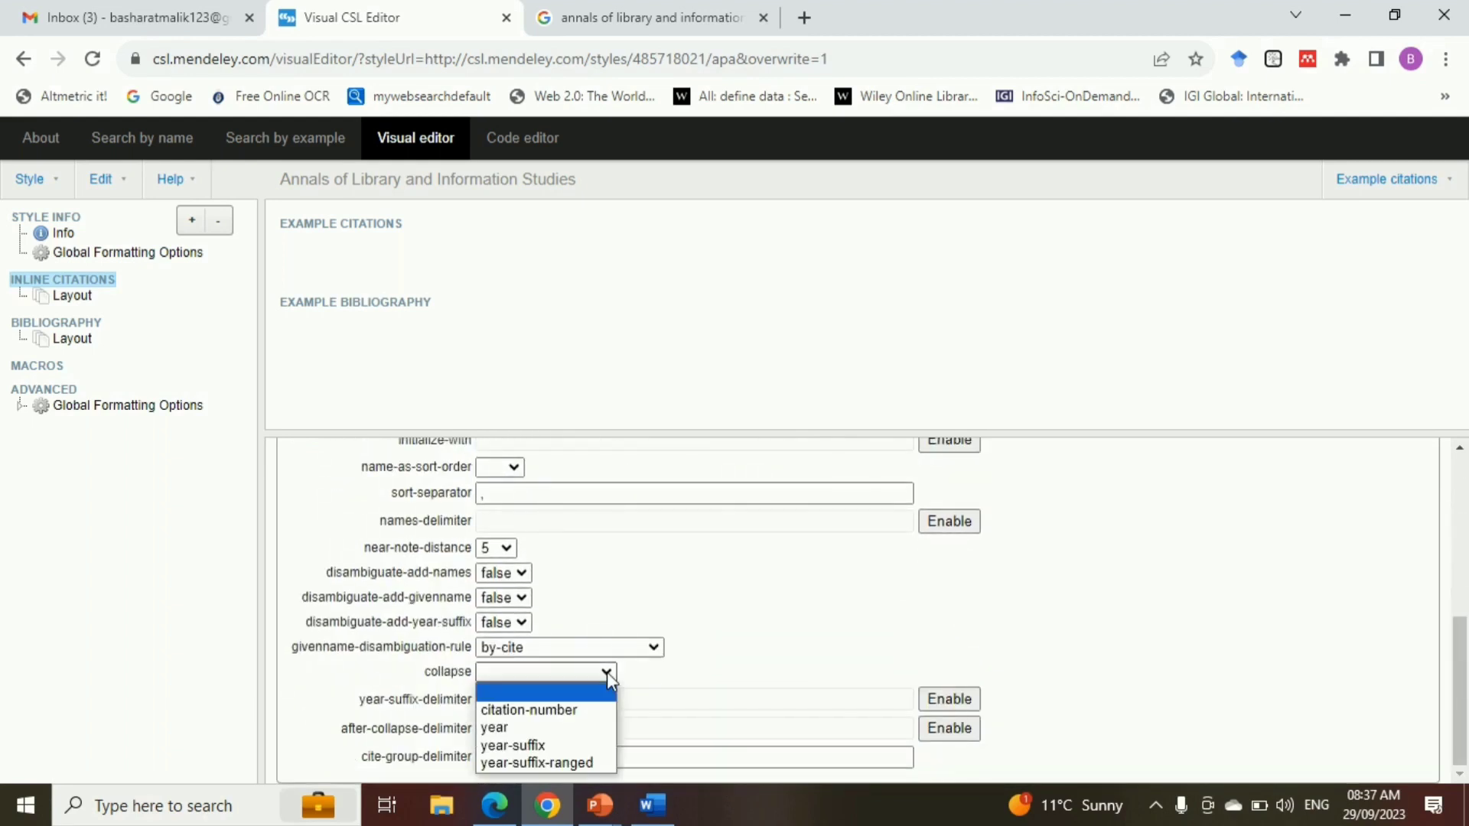
{"action": "left_click", "coordinate": [567, 711]}
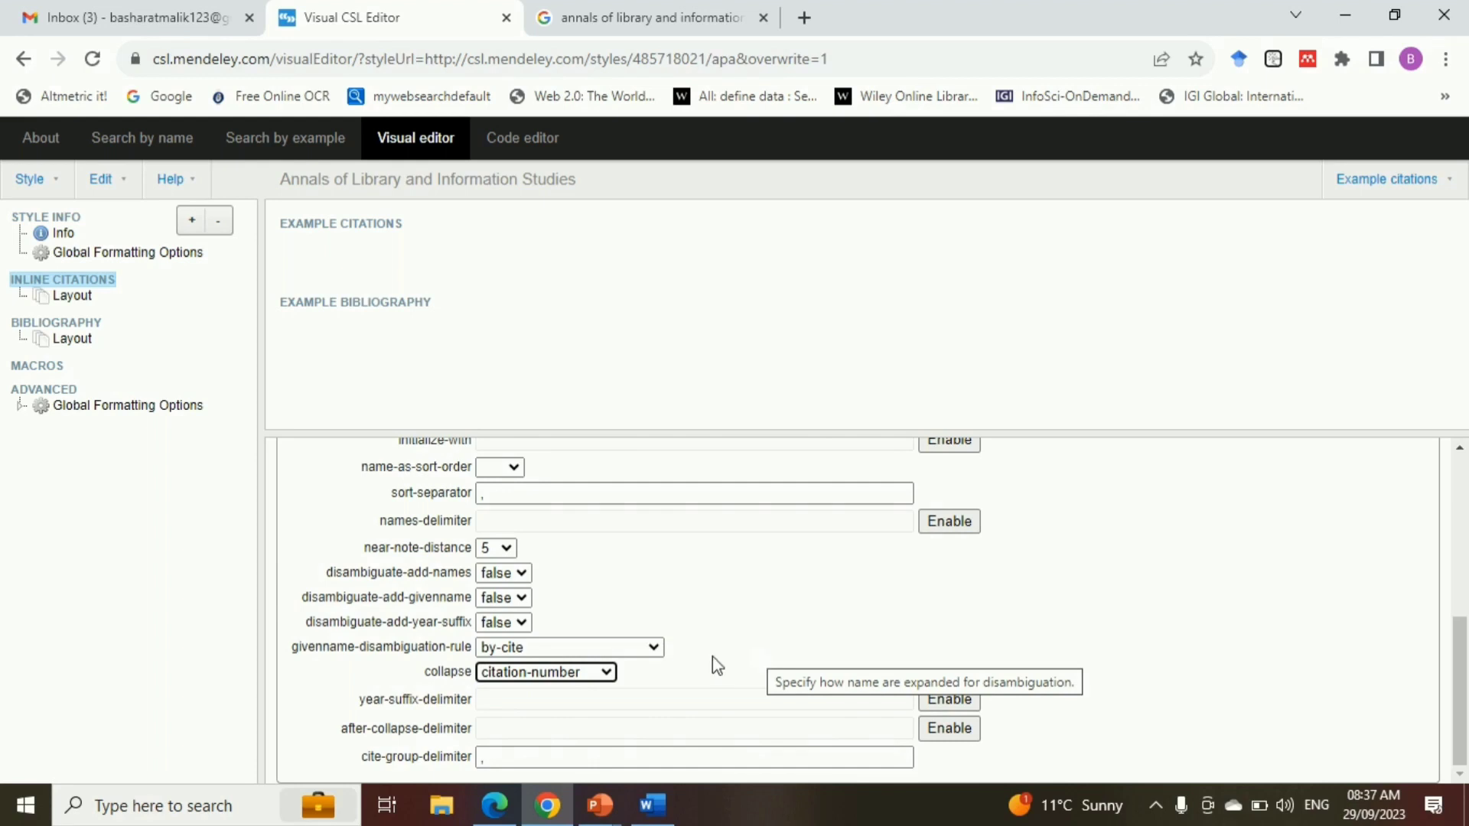
Format the inline citations Layout as superscript and set its delimiter to a comma
{"action": "left_click", "coordinate": [73, 298]}
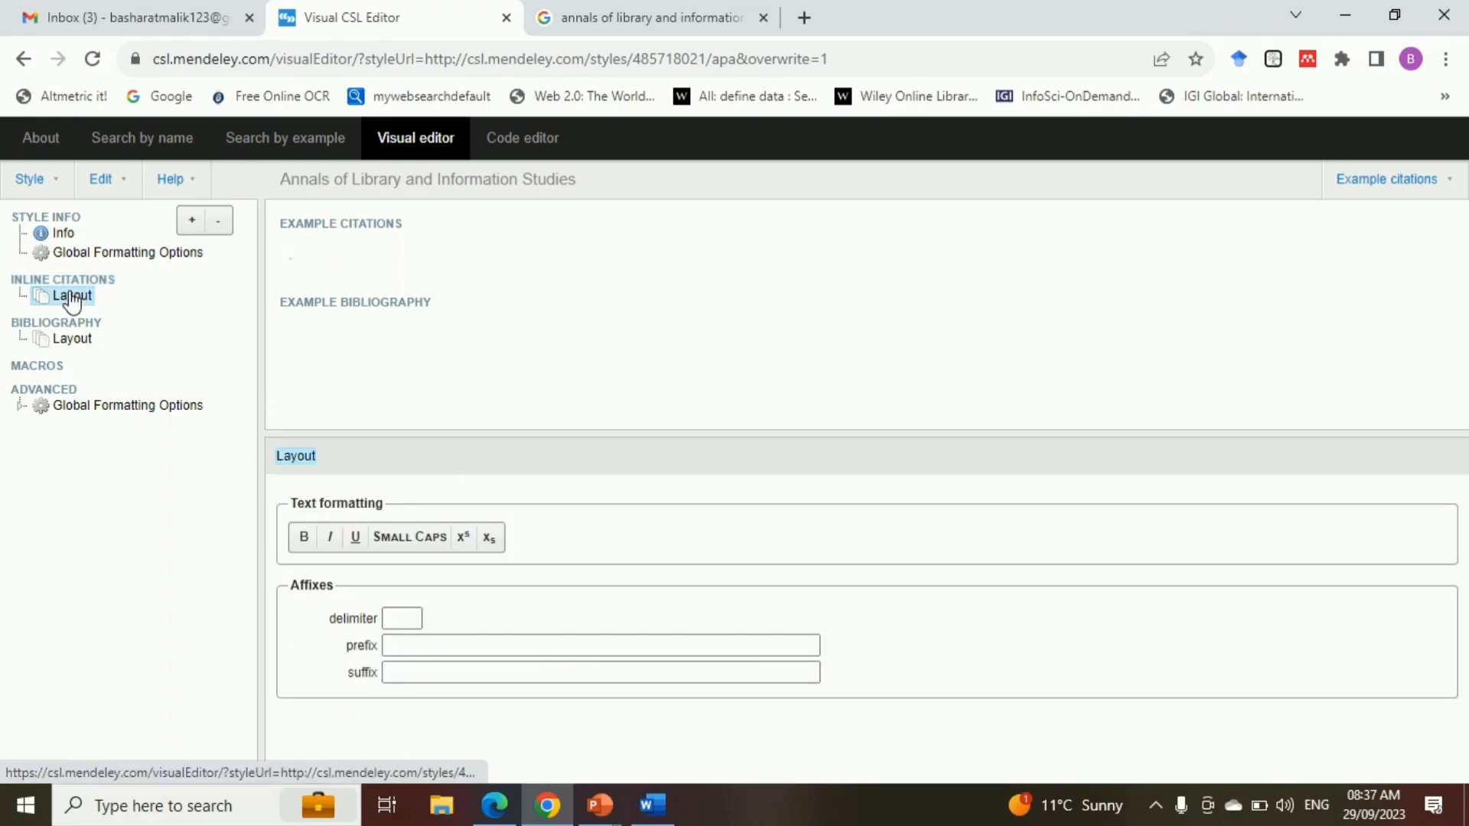
{"action": "left_click", "coordinate": [464, 538]}
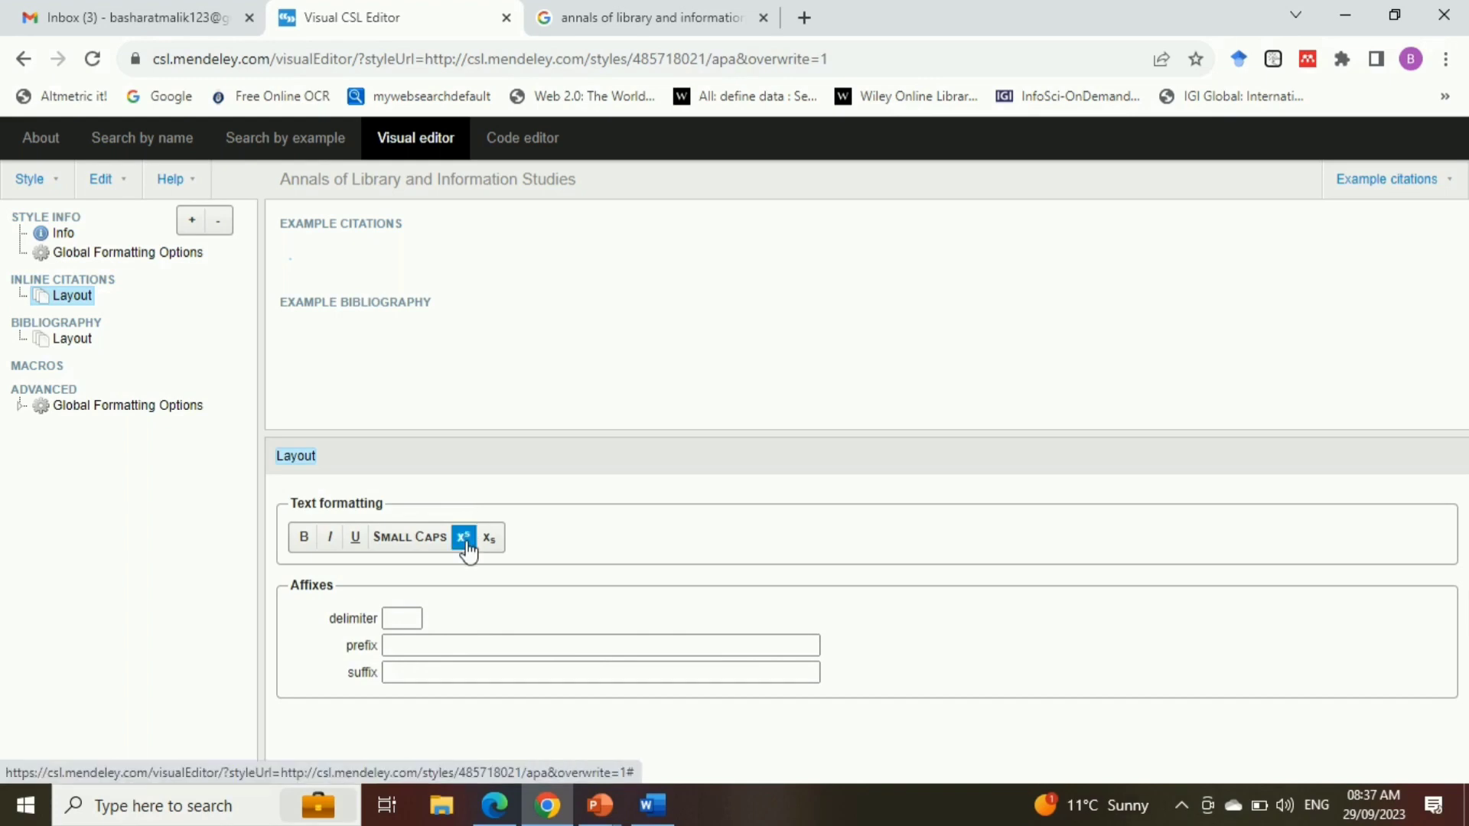
{"action": "left_click", "coordinate": [403, 618]}
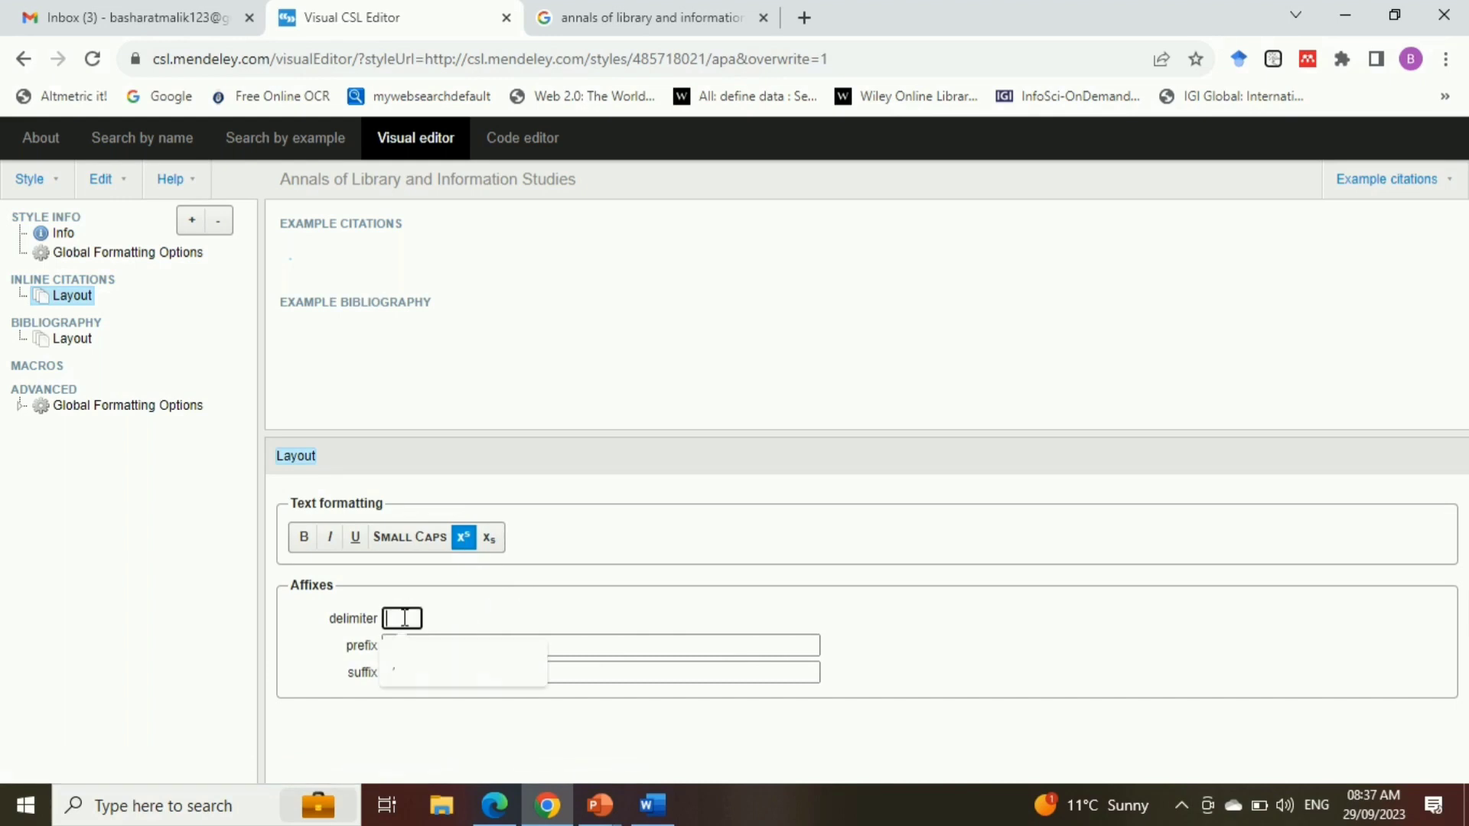
{"action": "type", "text": ","}
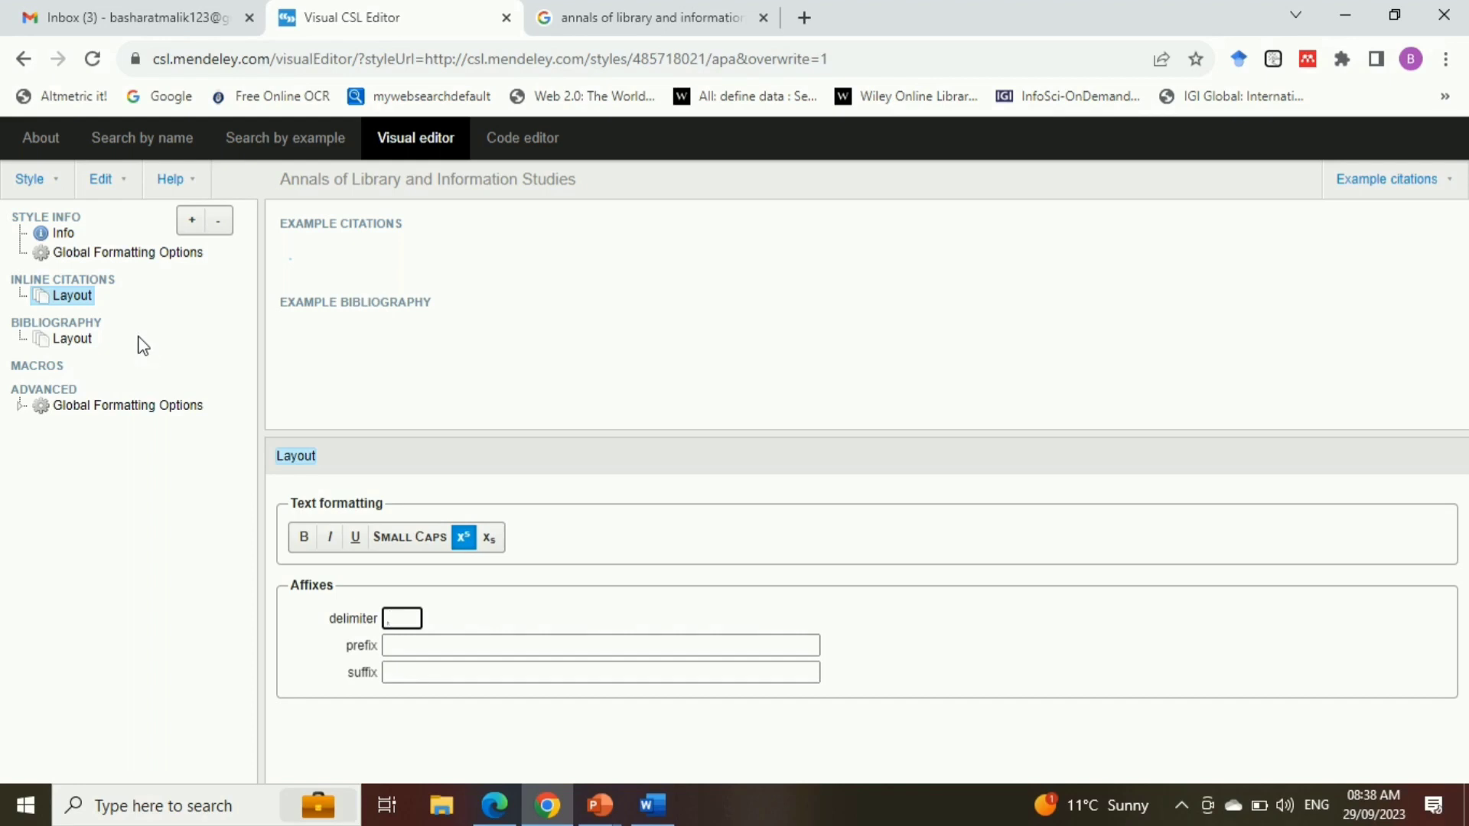
Add a Text node within the inline citations Layout, with type variable and the variable citation-number
{"action": "left_click", "coordinate": [196, 228]}
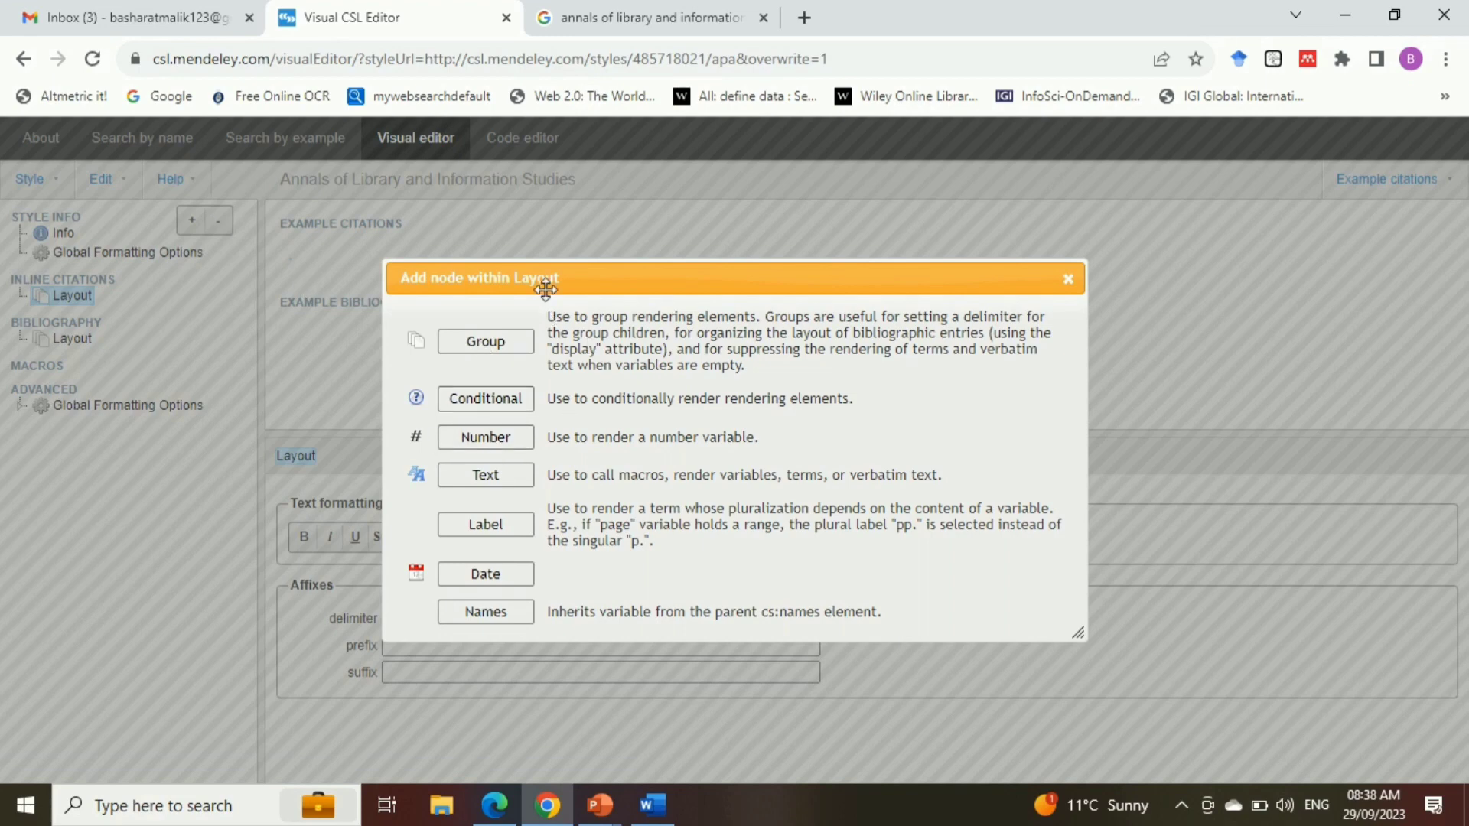
{"action": "left_click", "coordinate": [516, 479]}
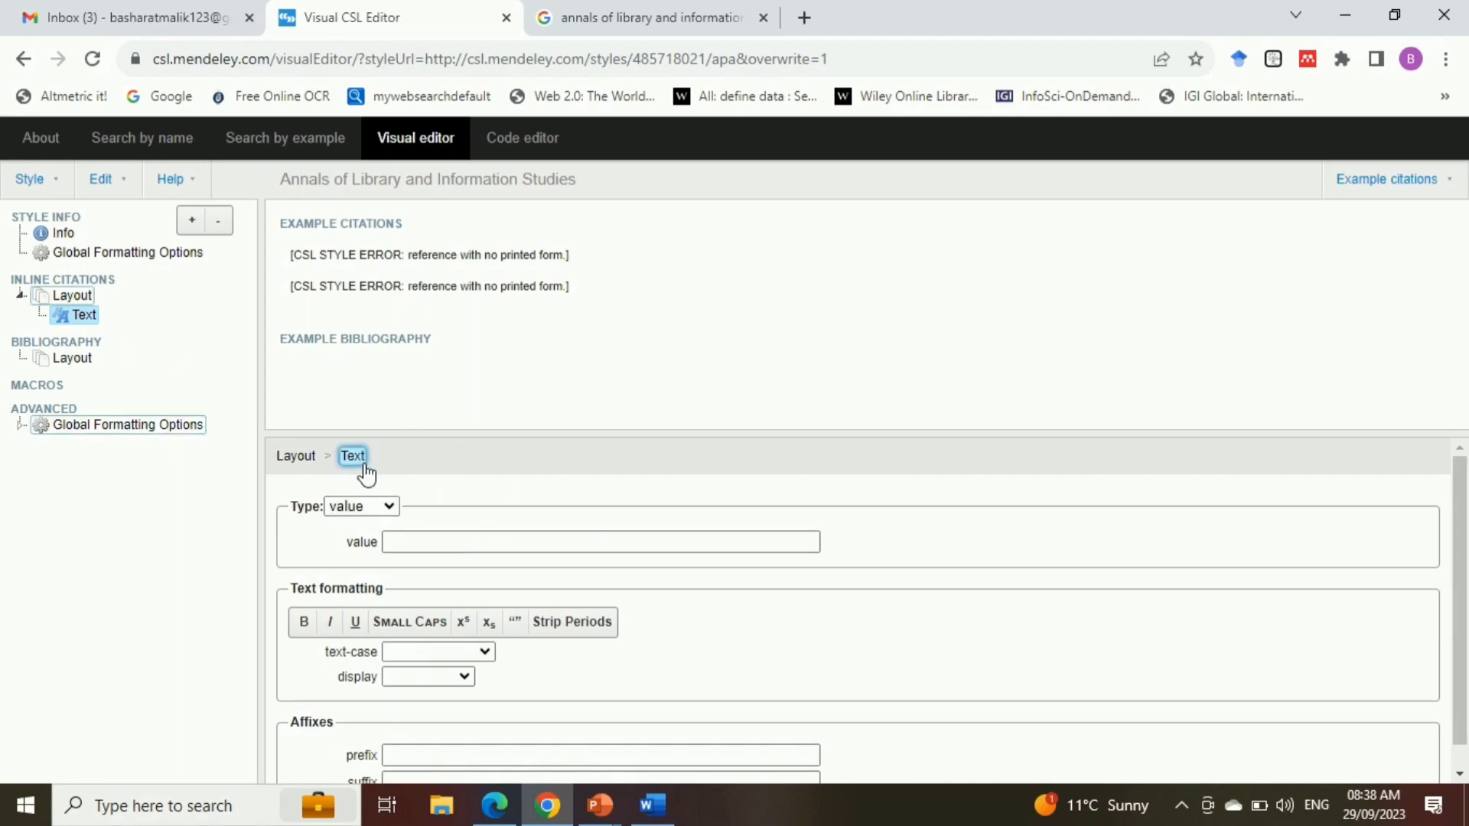
{"action": "left_click", "coordinate": [392, 508]}
{"action": "left_click", "coordinate": [368, 579]}
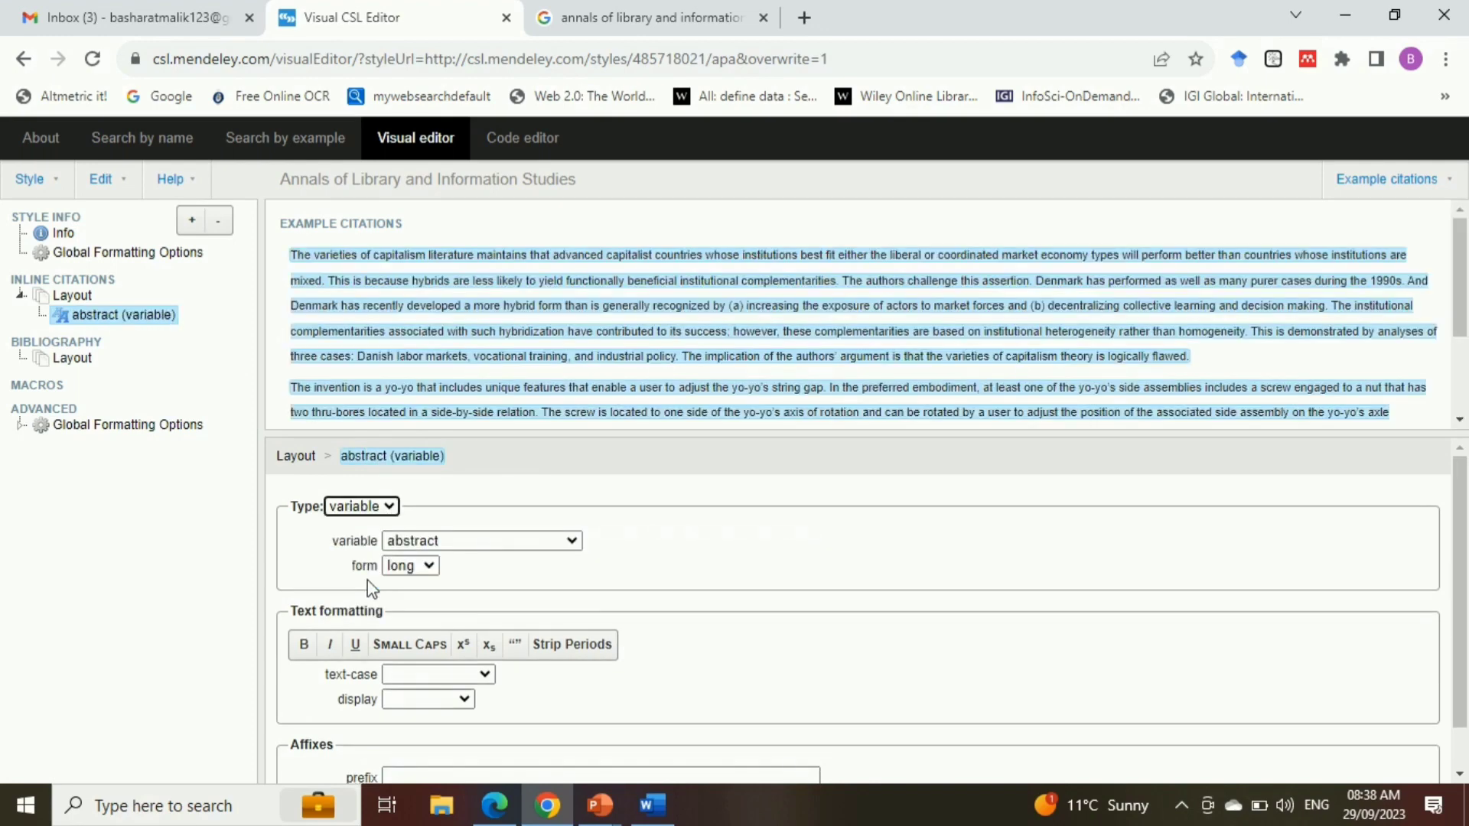
{"action": "left_click", "coordinate": [449, 543]}
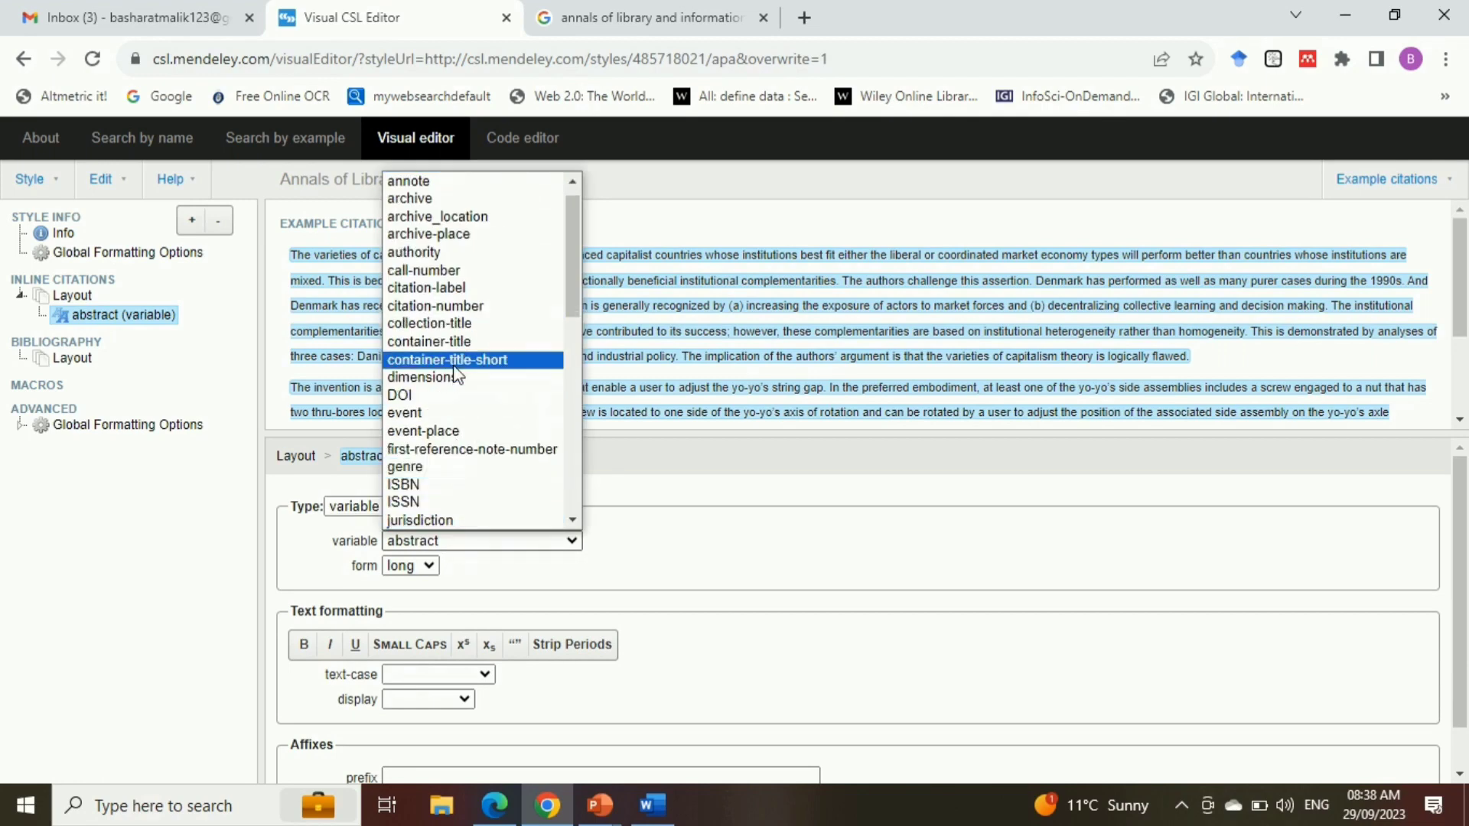
{"action": "left_click", "coordinate": [436, 306]}
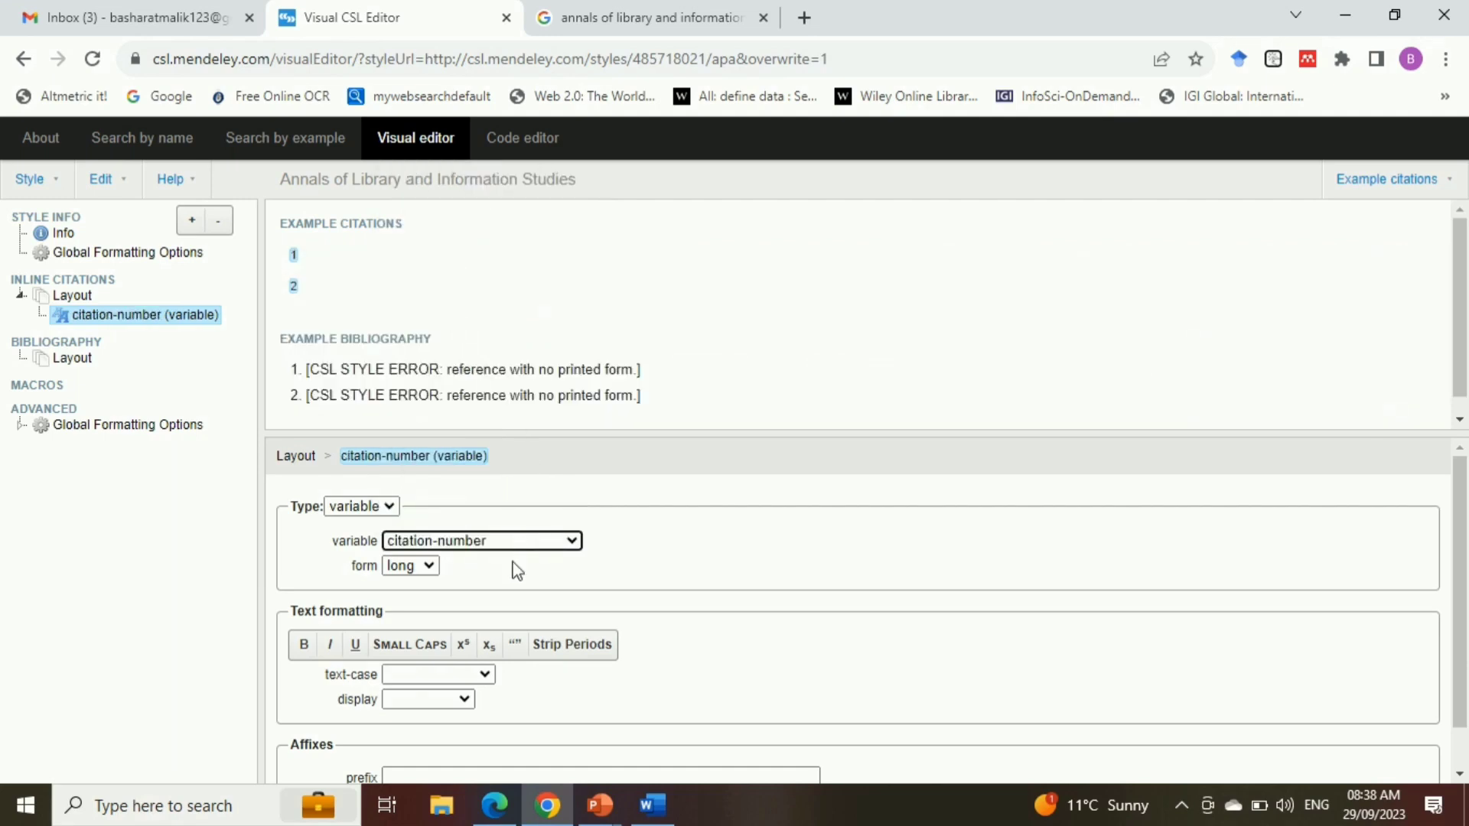
{"action": "scroll", "coordinate": [1463, 600], "scroll_direction": "down", "scroll_amount": 1}
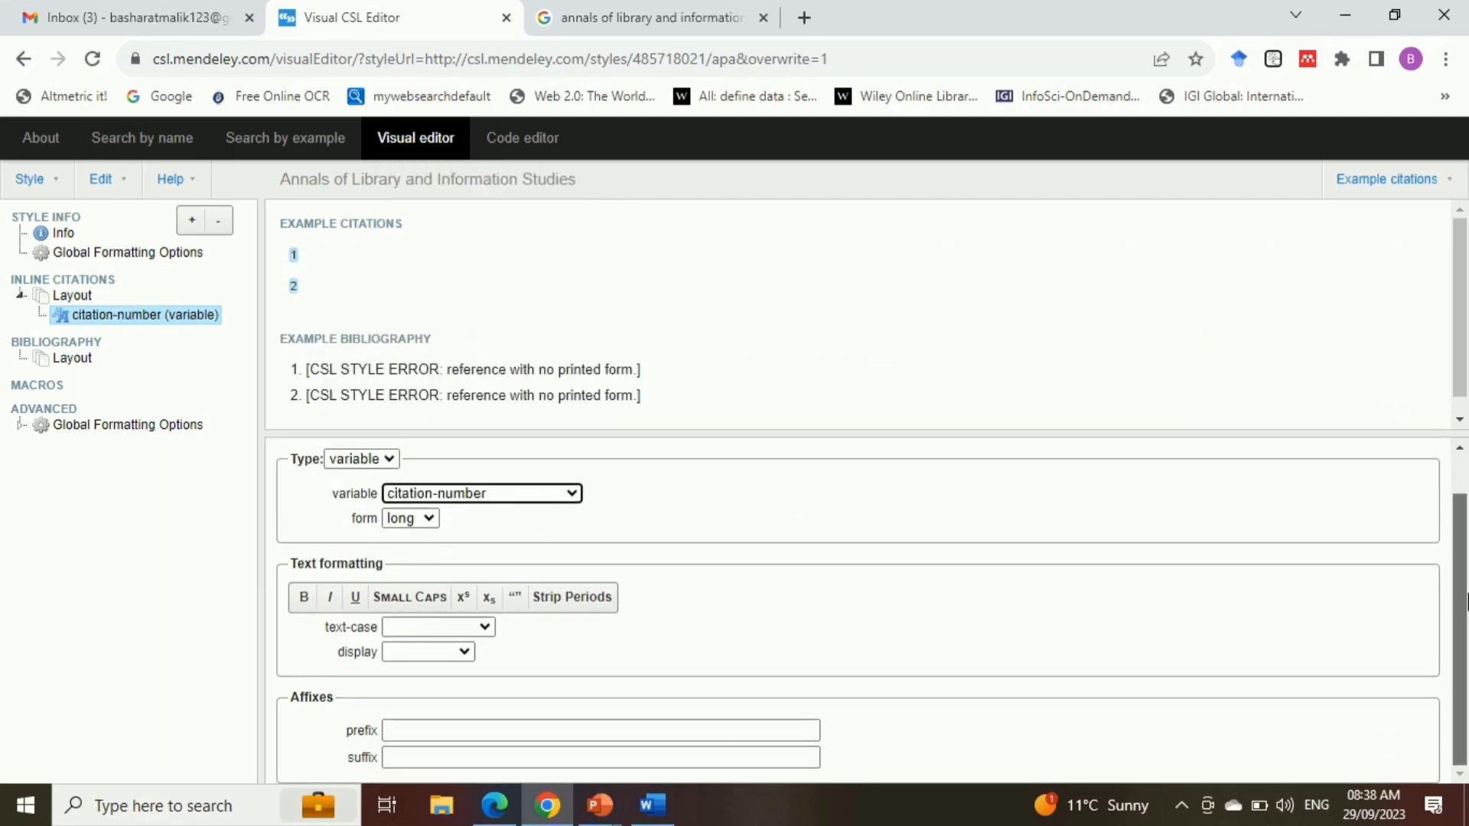
{"action": "scroll", "coordinate": [1464, 511], "scroll_direction": "up", "scroll_amount": 1}
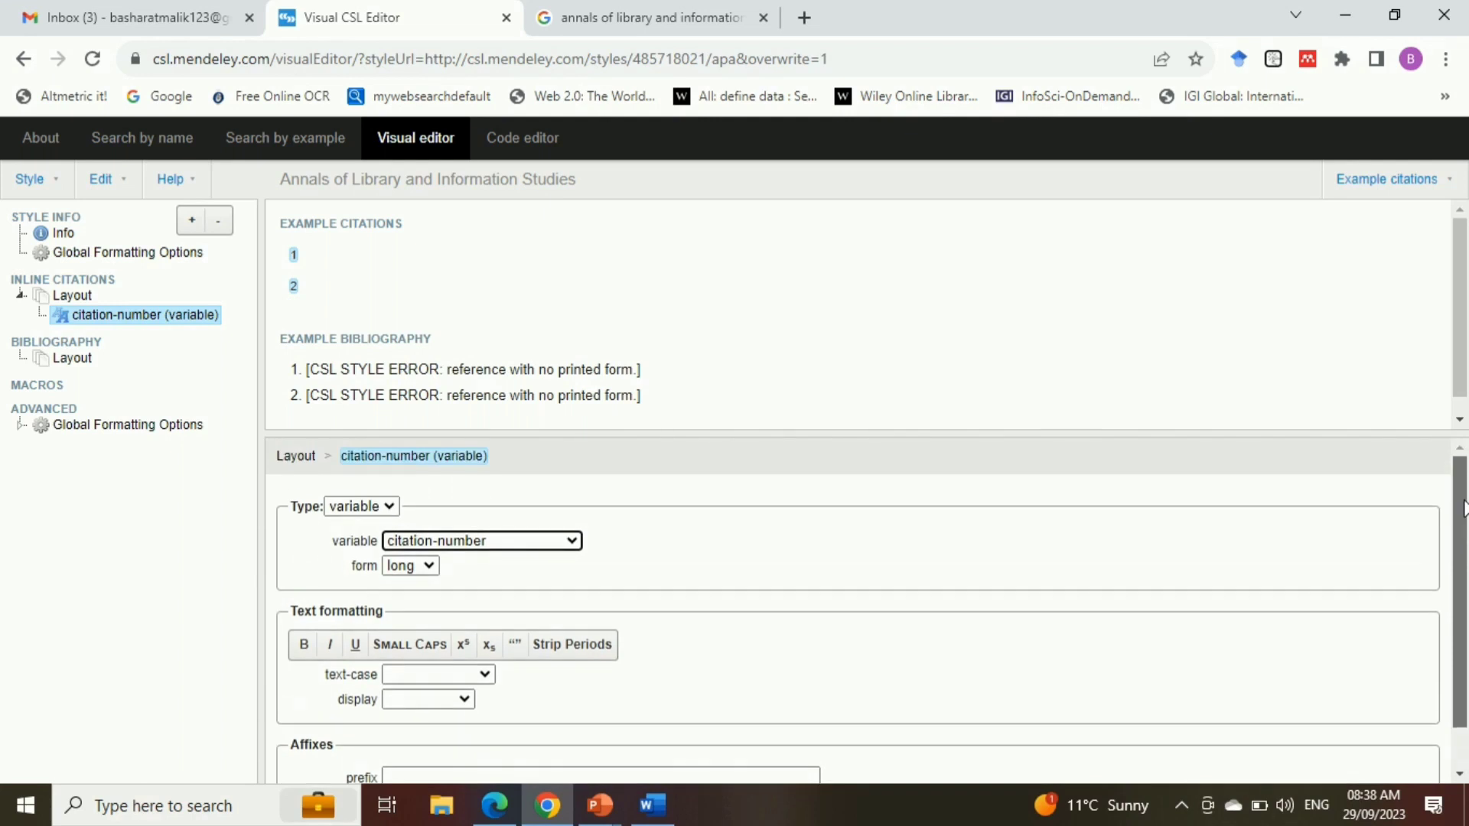
{"action": "scroll", "coordinate": [1463, 509], "scroll_direction": "down", "scroll_amount": 1}
{"action": "scroll", "coordinate": [1465, 527], "scroll_direction": "up", "scroll_amount": 1}
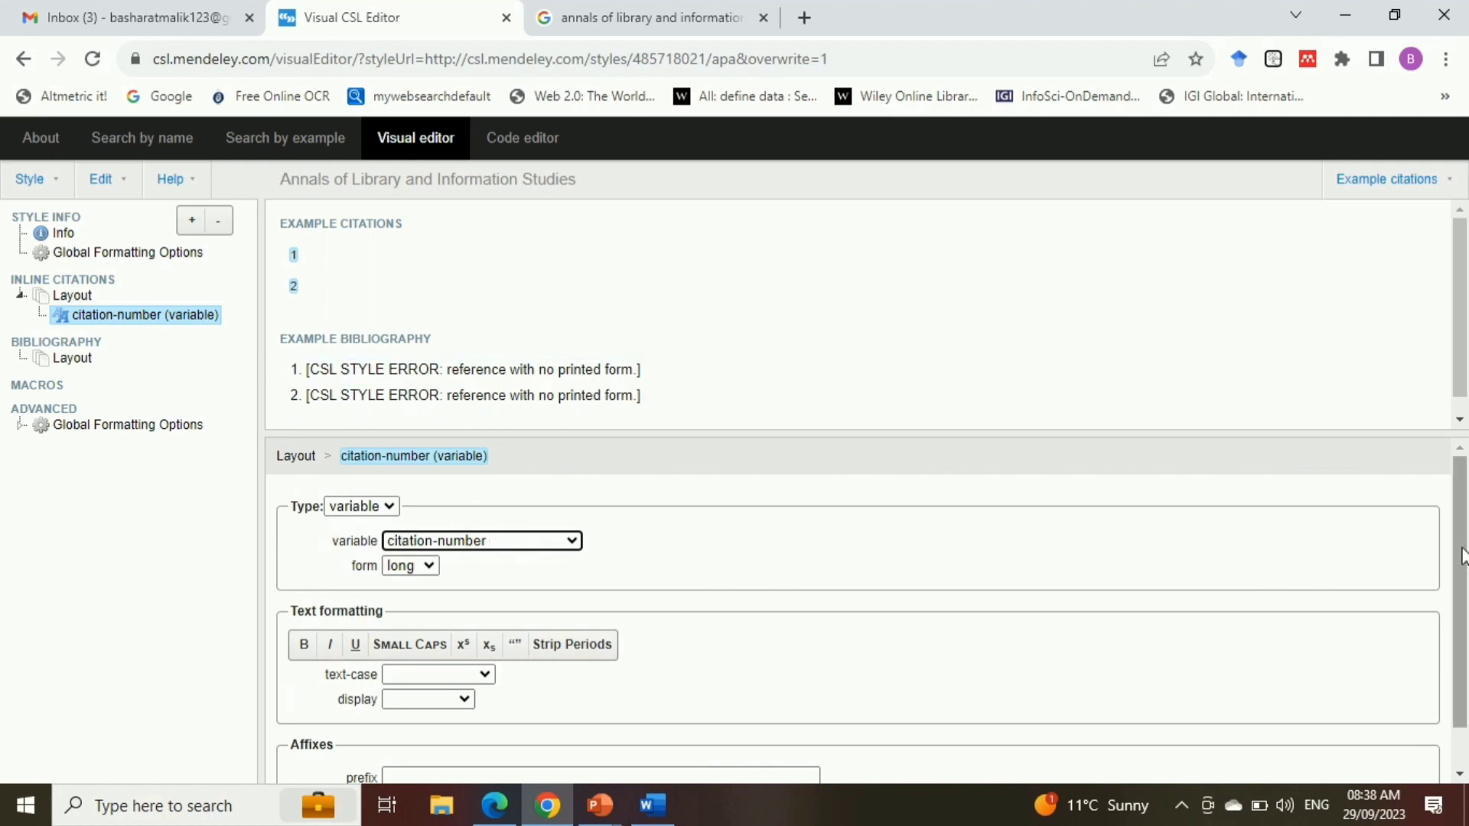
{"action": "scroll", "coordinate": [1465, 654], "scroll_direction": "down", "scroll_amount": 1}
{"action": "scroll", "coordinate": [1465, 654], "scroll_direction": "up", "scroll_amount": 1}
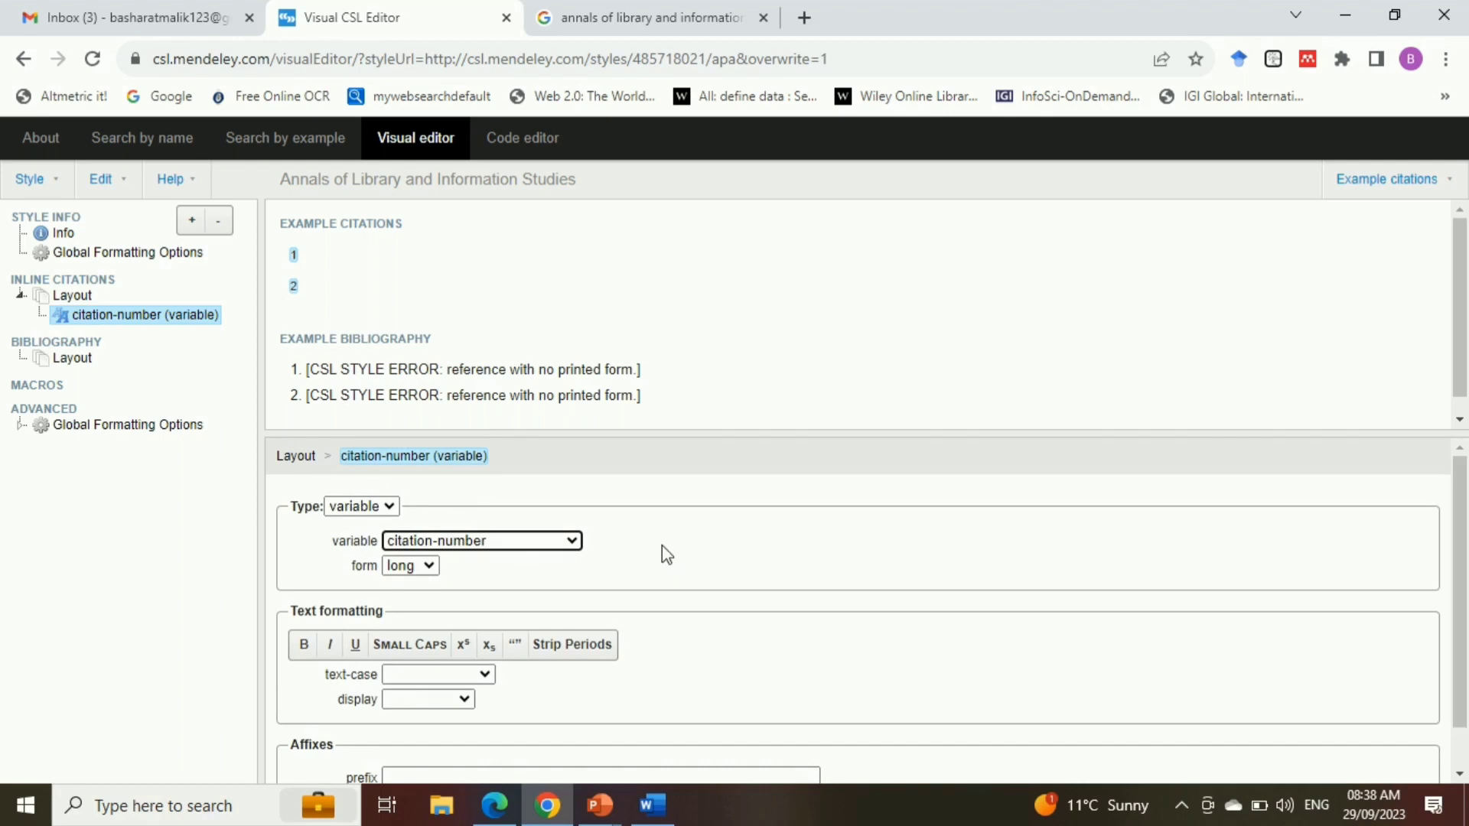
Add a Sort node within Inline Citations and create a sort key in it
{"action": "left_click", "coordinate": [55, 281]}
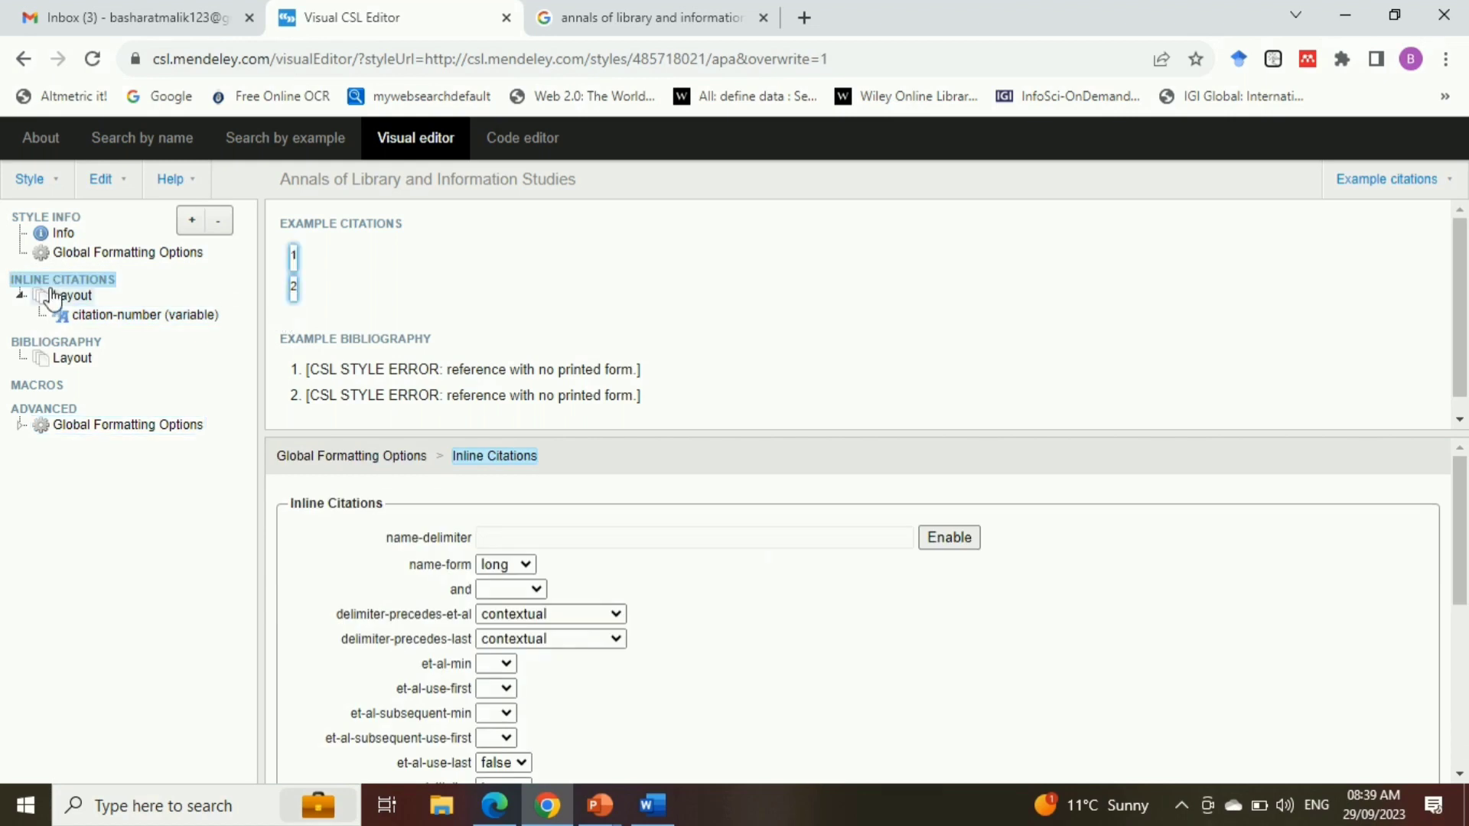
{"action": "left_click", "coordinate": [191, 225]}
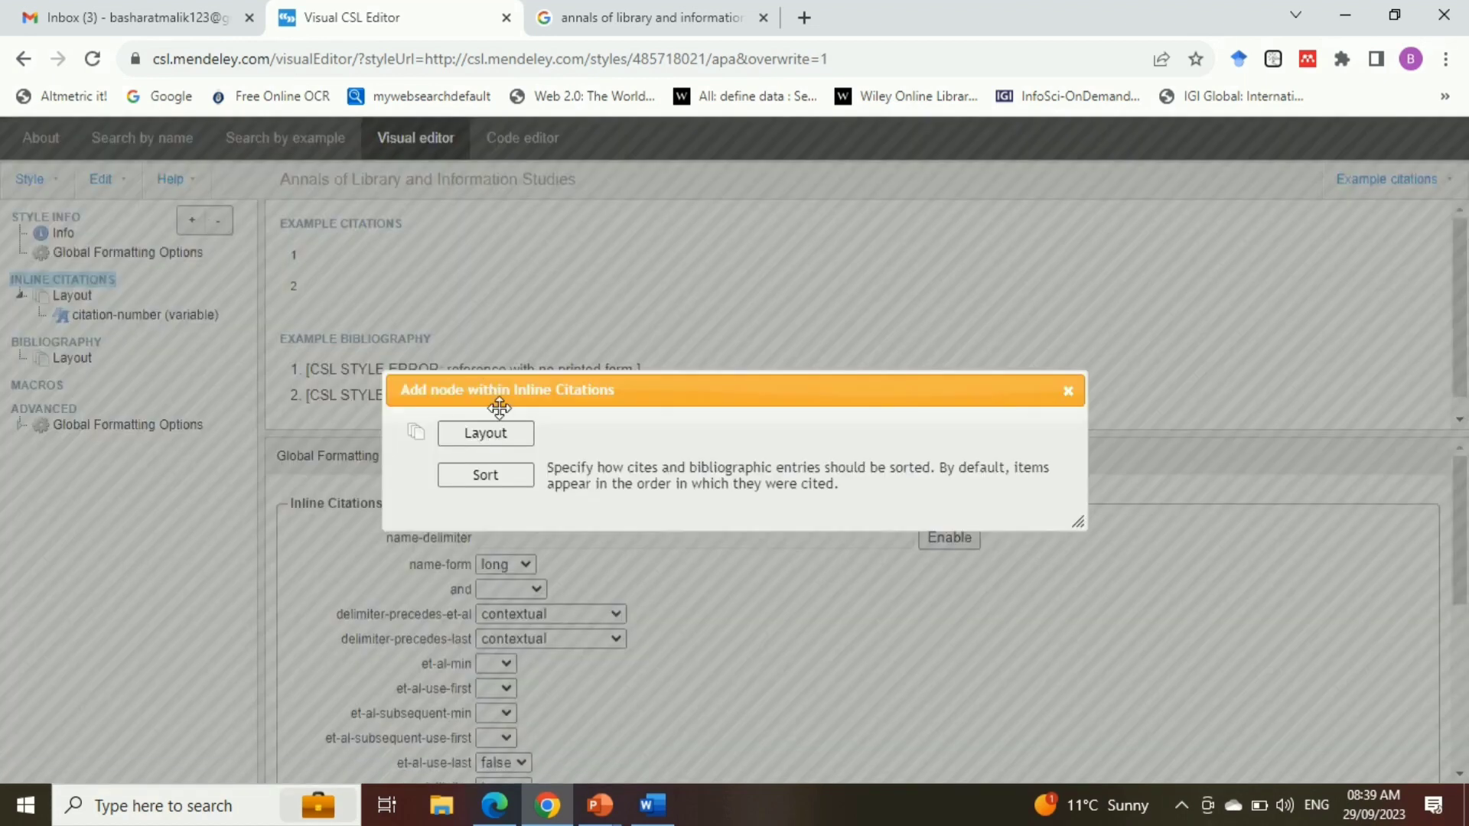
{"action": "left_click", "coordinate": [490, 475]}
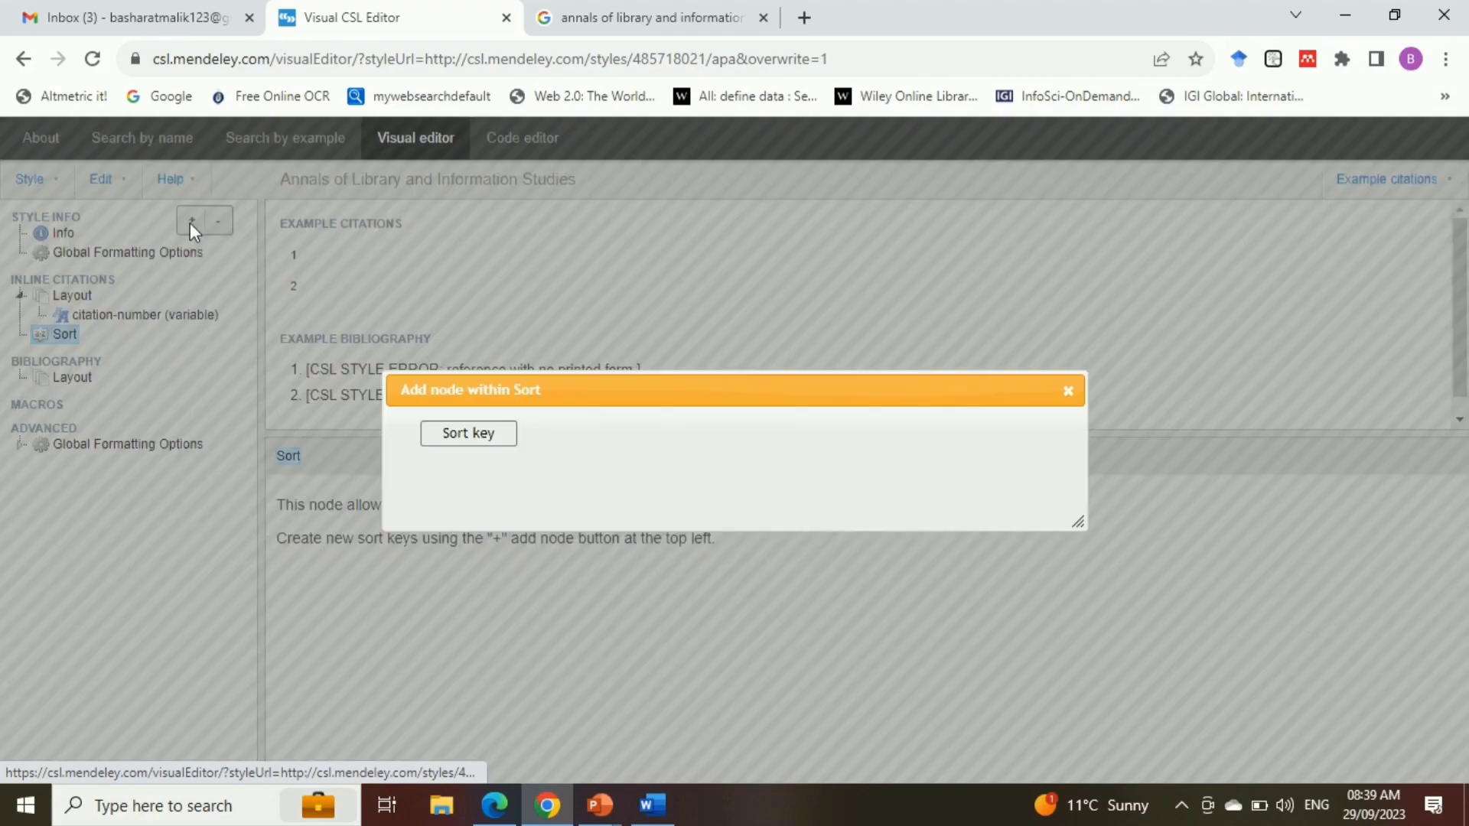
{"action": "left_click", "coordinate": [191, 221]}
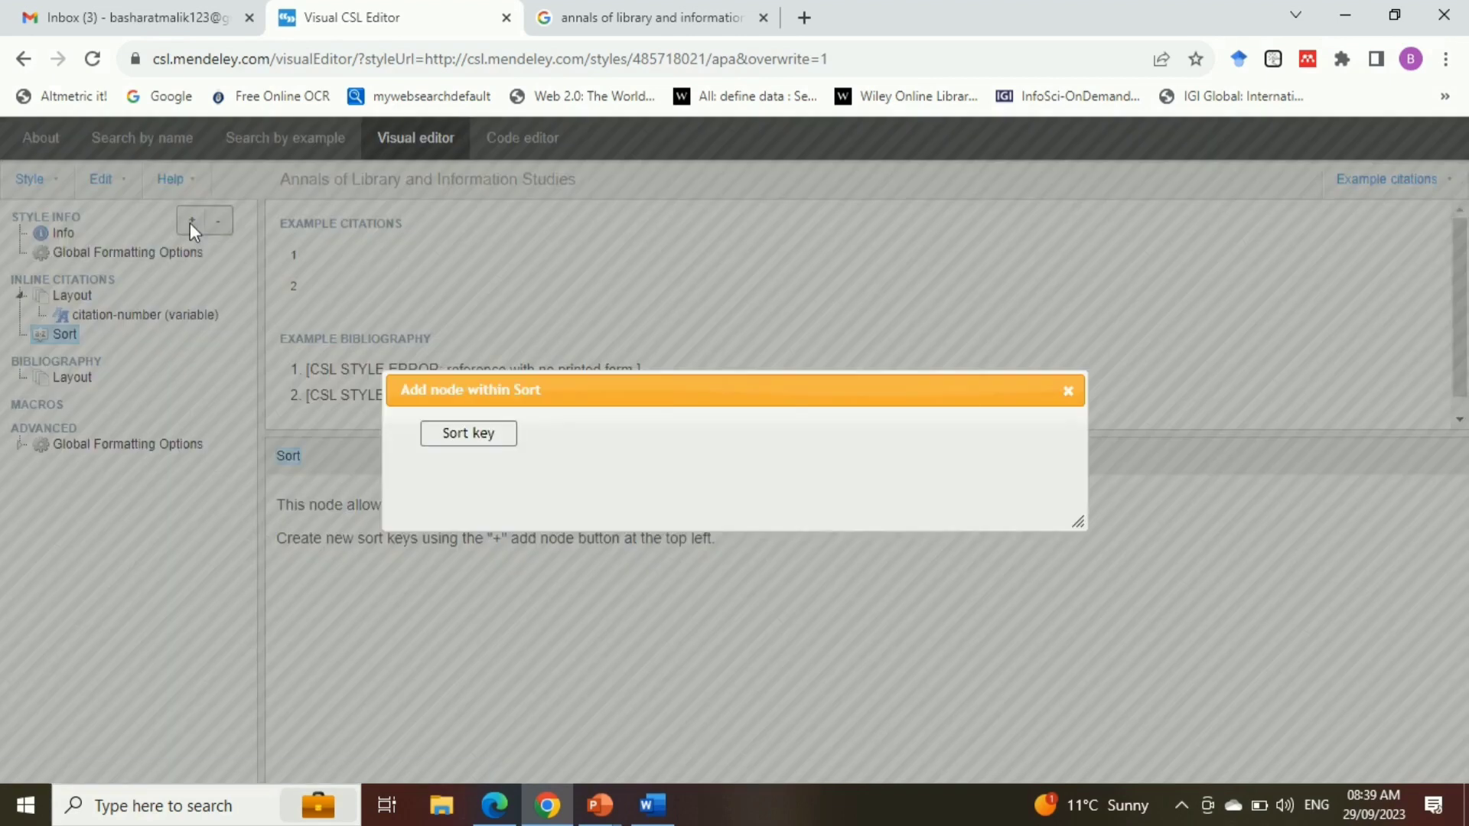
{"action": "left_click", "coordinate": [481, 431]}
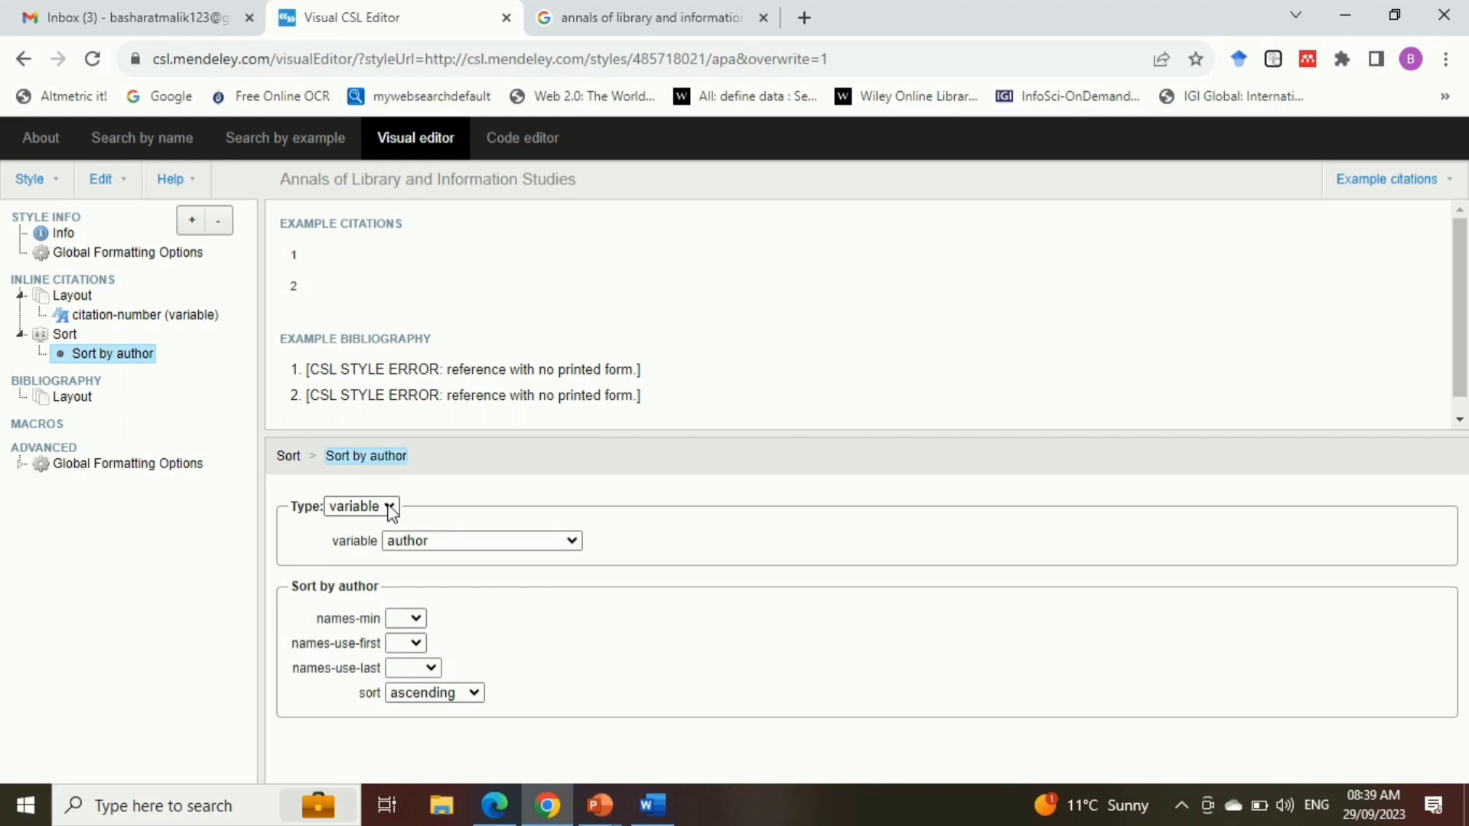
Set the inline citations sort key to type variable with the variable citation-number
{"action": "left_click", "coordinate": [390, 508]}
{"action": "left_click", "coordinate": [381, 523]}
{"action": "left_click", "coordinate": [447, 549]}
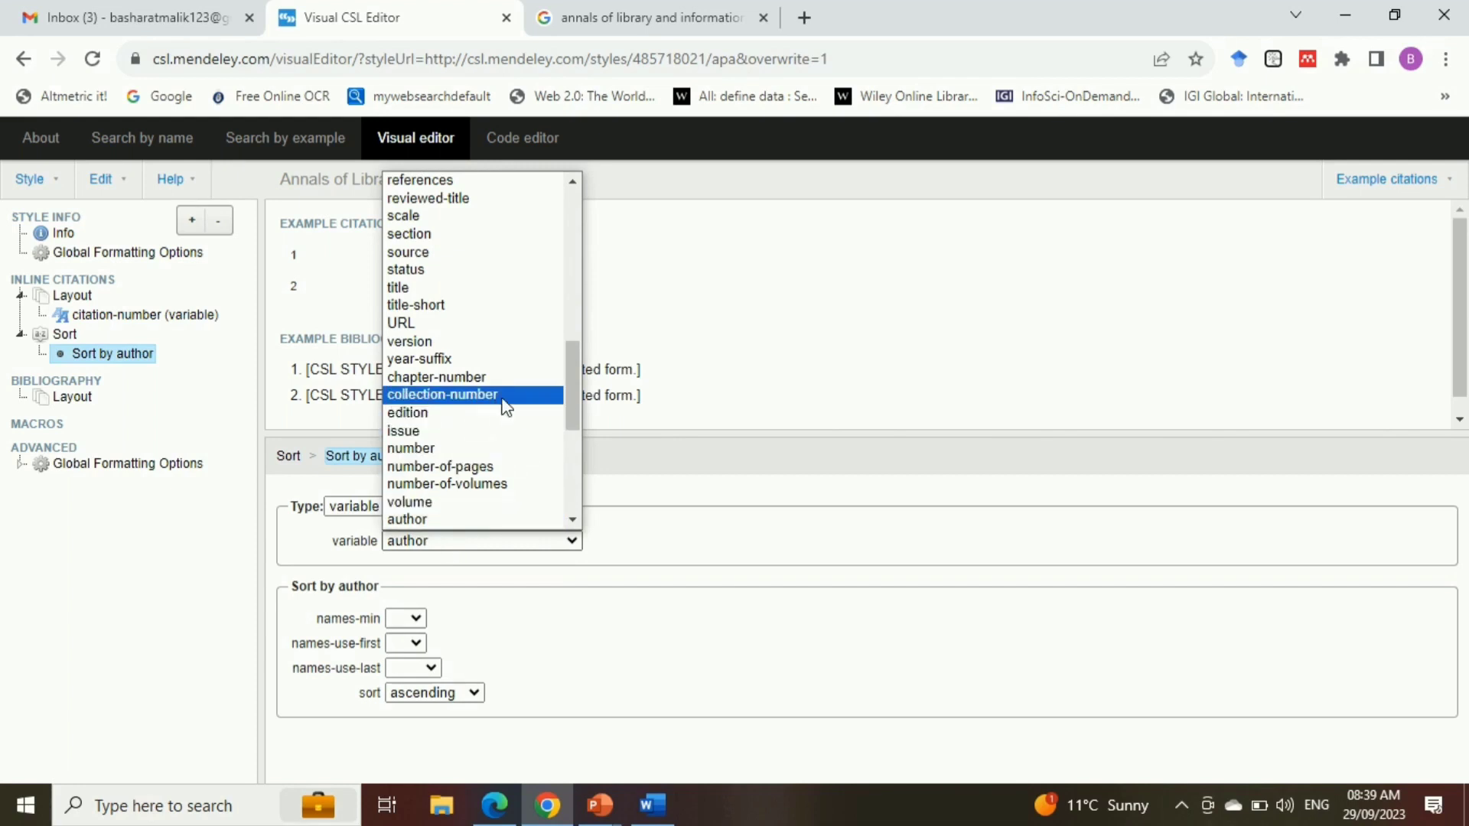
{"action": "left_click_drag", "start_coordinate": [572, 387], "coordinate": [572, 441]}
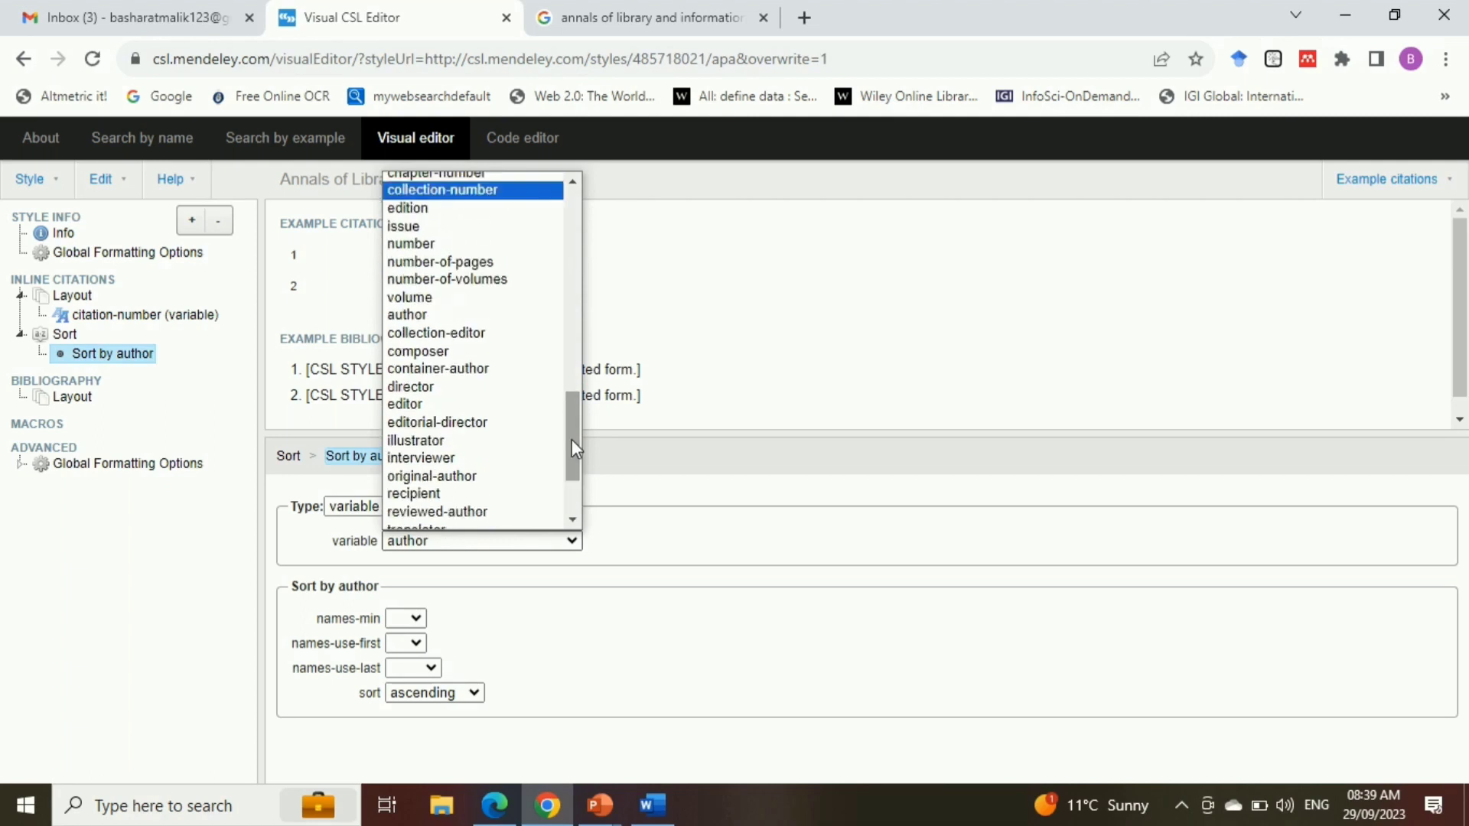
{"action": "key", "text": "c"}
{"action": "key", "text": "c"}
{"action": "key", "text": "c"}
{"action": "key", "text": "c"}
{"action": "key", "text": "c"}
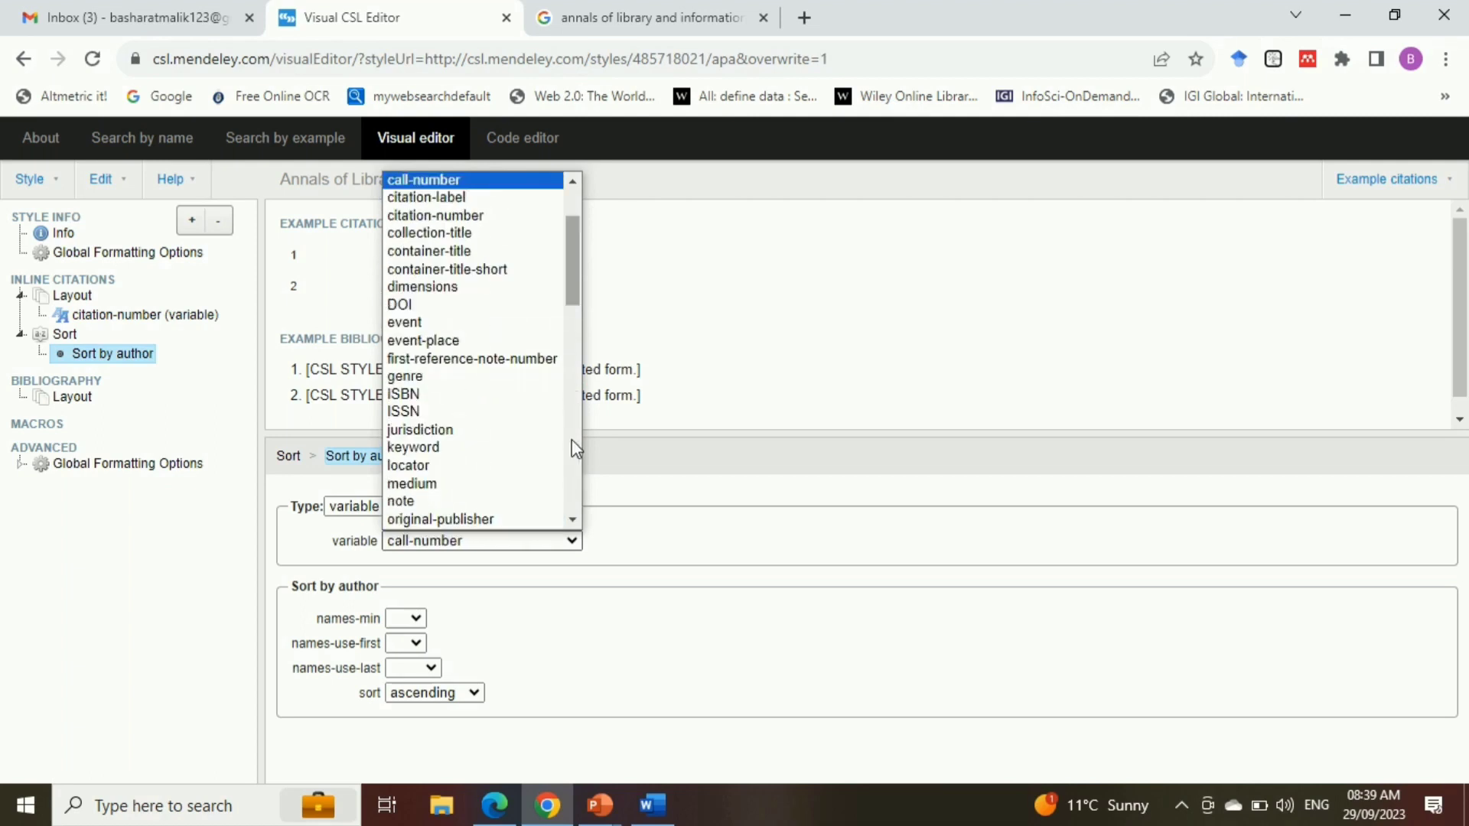
{"action": "left_click", "coordinate": [459, 216]}
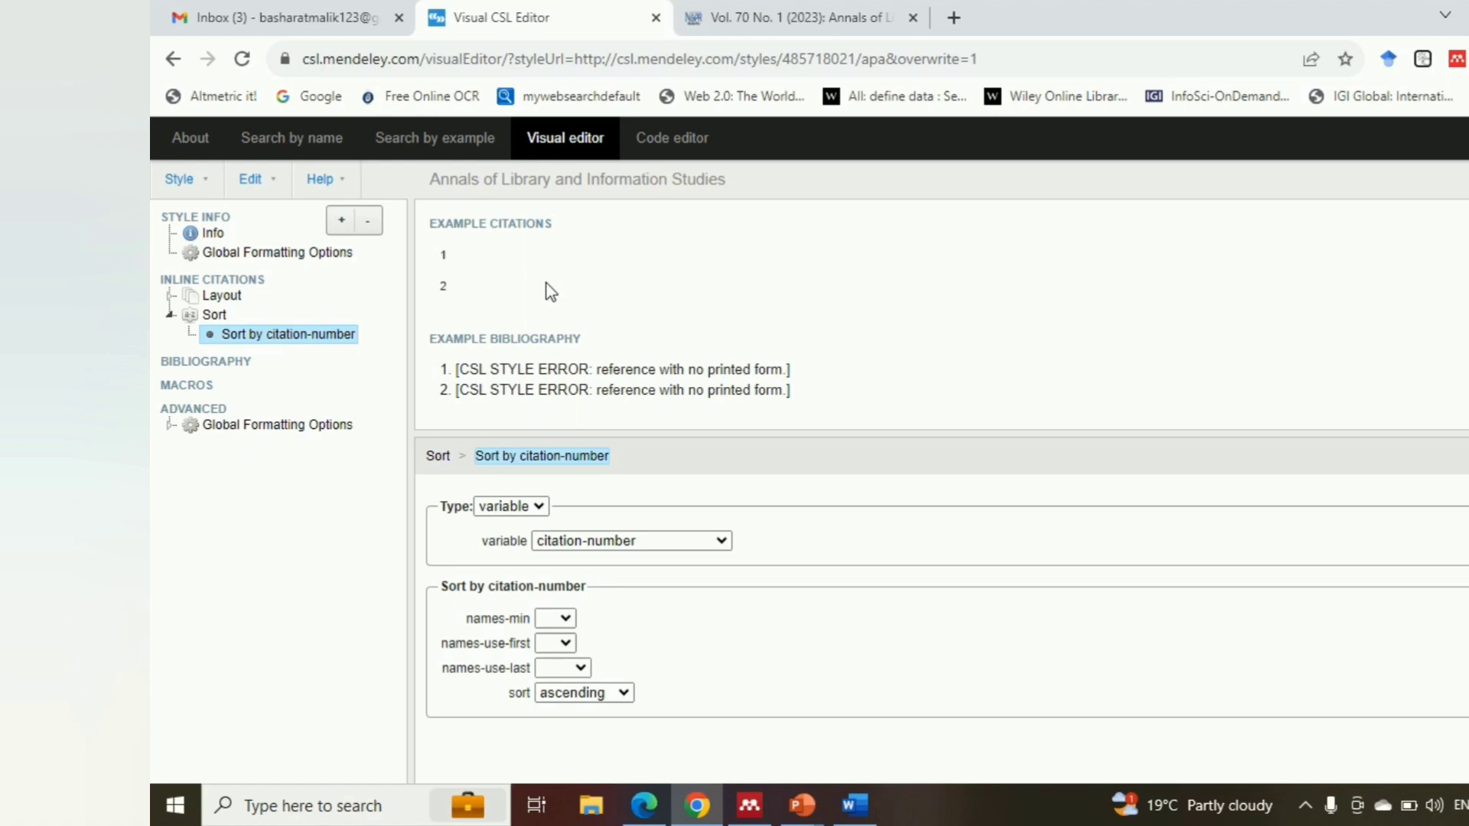
Open the Bibliography formatting options and check the highlighted sample reference in the Word document before returning to the style editor
{"action": "left_click", "coordinate": [232, 371]}
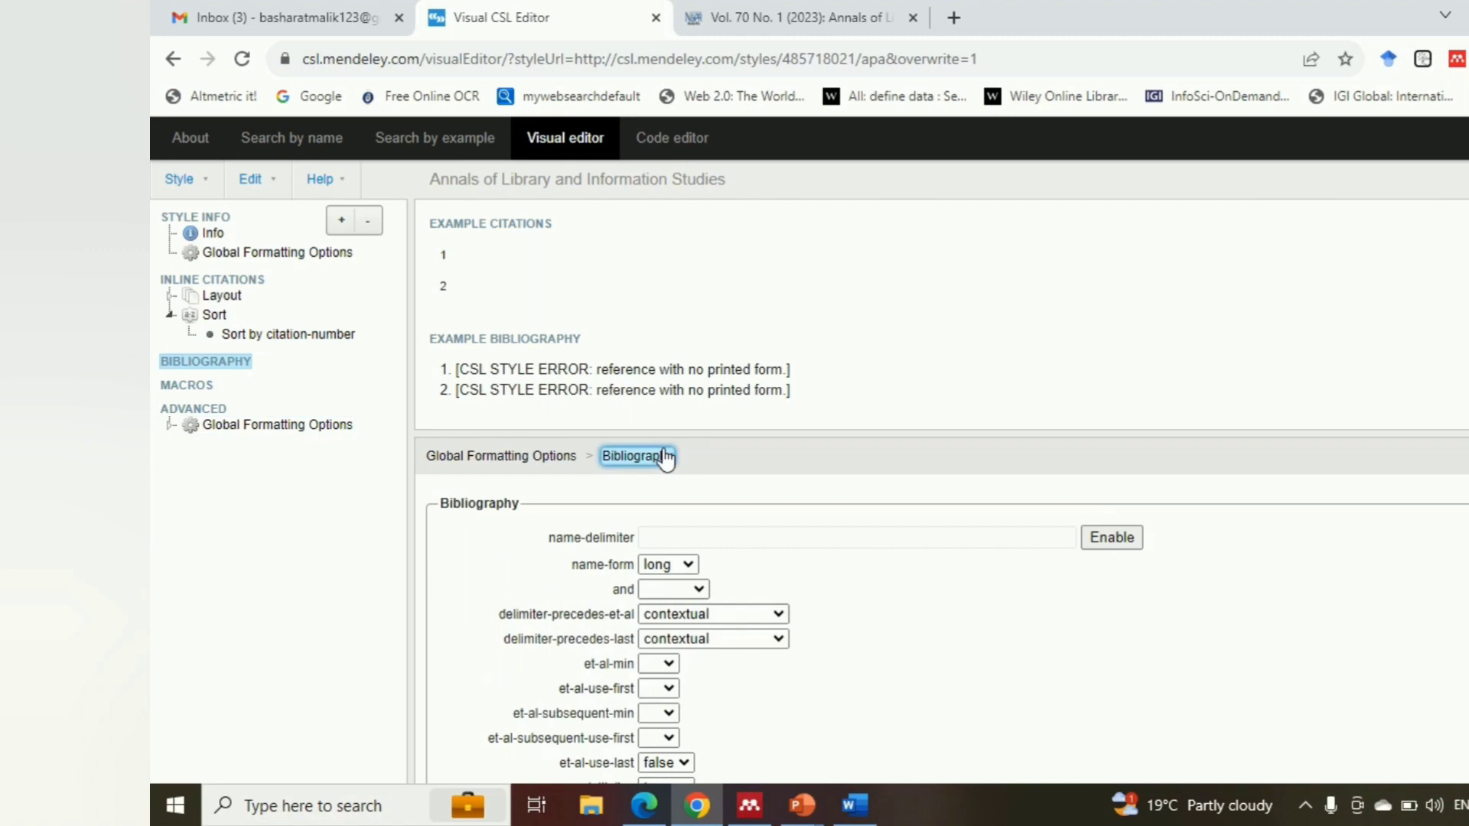
{"action": "key", "text": "alt+Tab"}
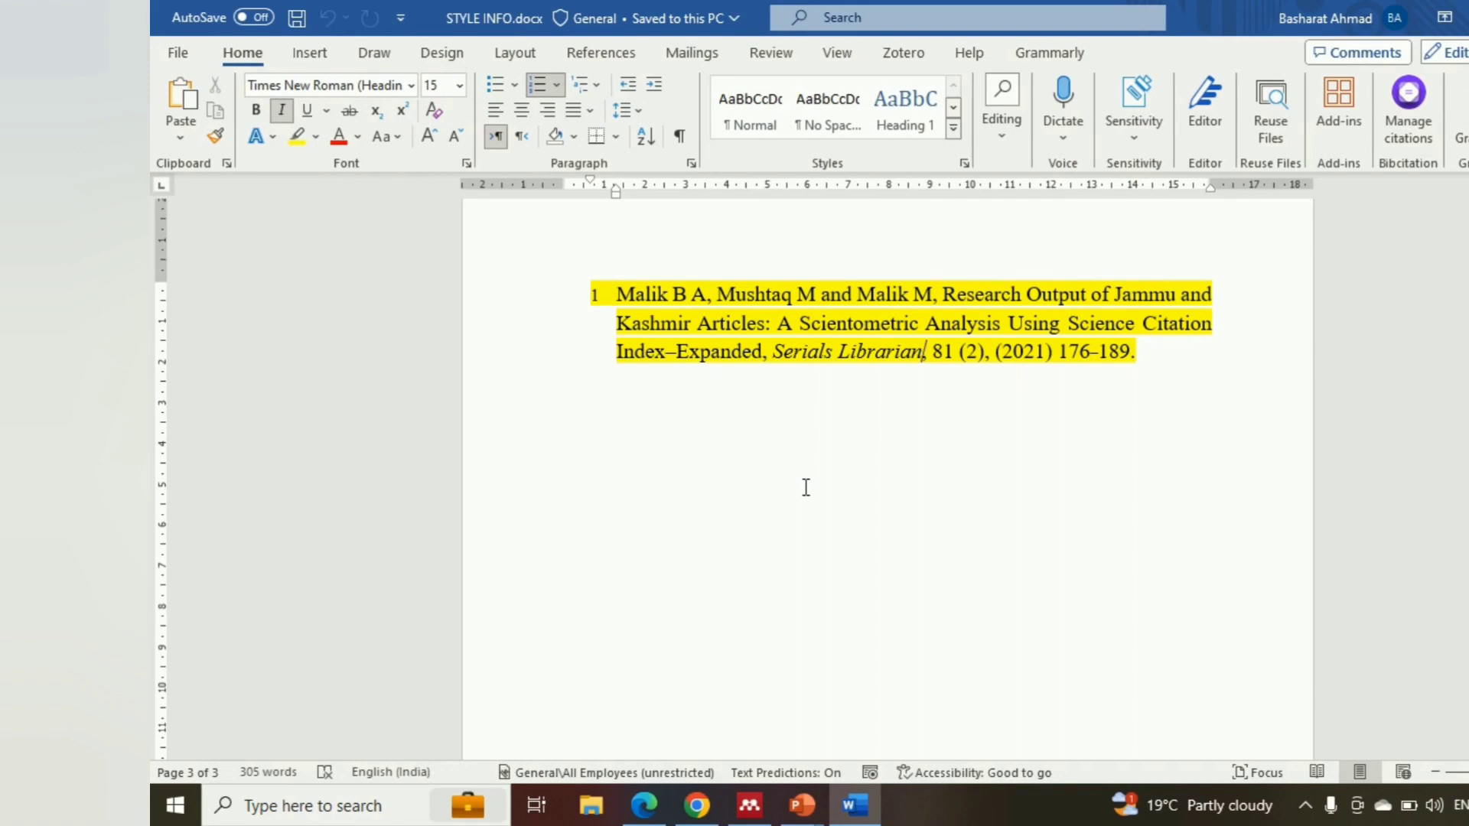
{"action": "key", "text": "alt+Tab"}
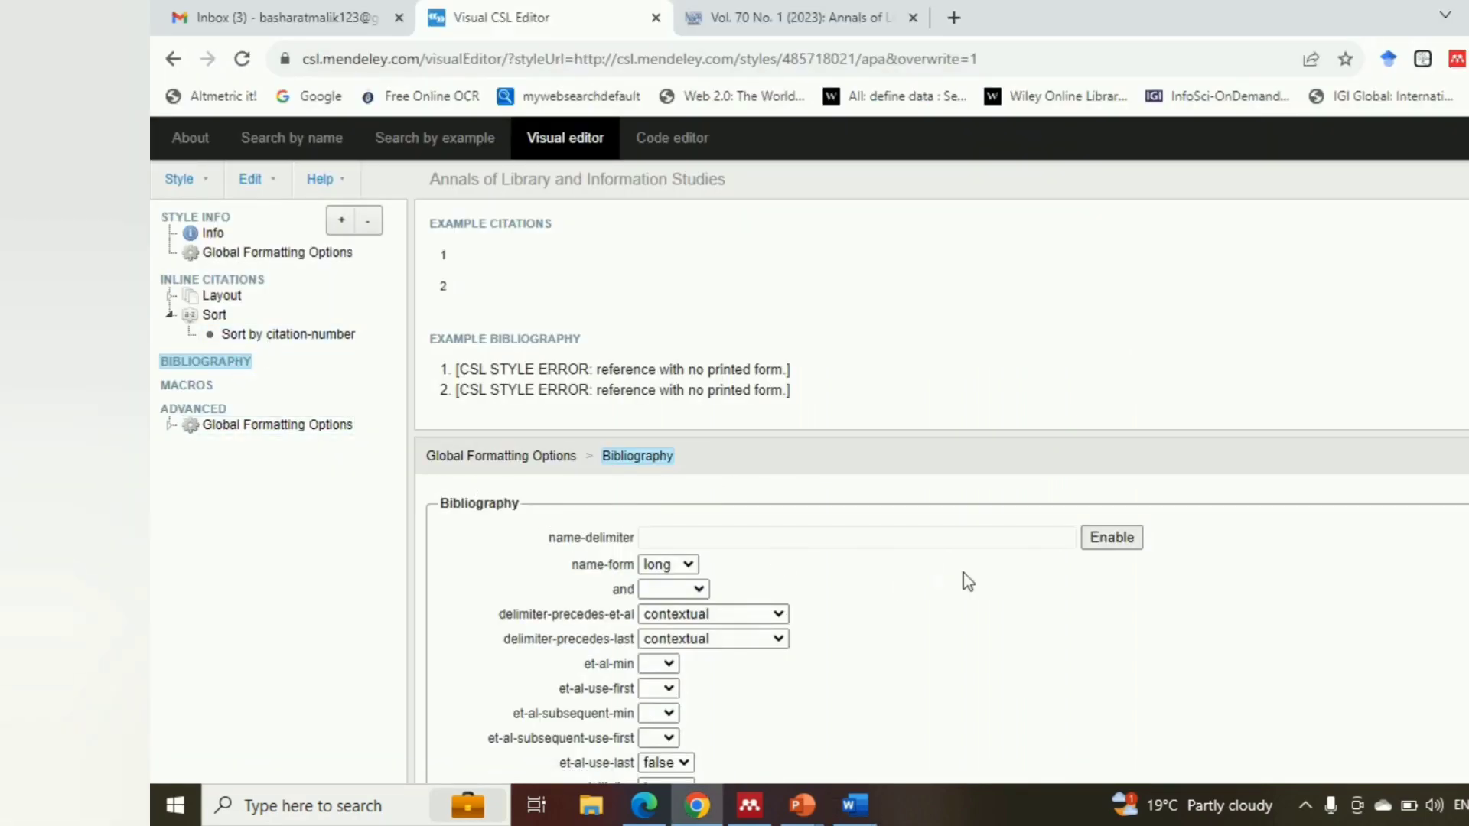
Set the "and" option of the Bibliography to text
{"action": "scroll", "coordinate": [941, 611], "scroll_direction": "down", "scroll_amount": 1}
{"action": "scroll", "coordinate": [941, 611], "scroll_direction": "up", "scroll_amount": 1}
{"action": "scroll", "coordinate": [941, 611], "scroll_direction": "down", "scroll_amount": 1}
{"action": "scroll", "coordinate": [941, 610], "scroll_direction": "up", "scroll_amount": 1}
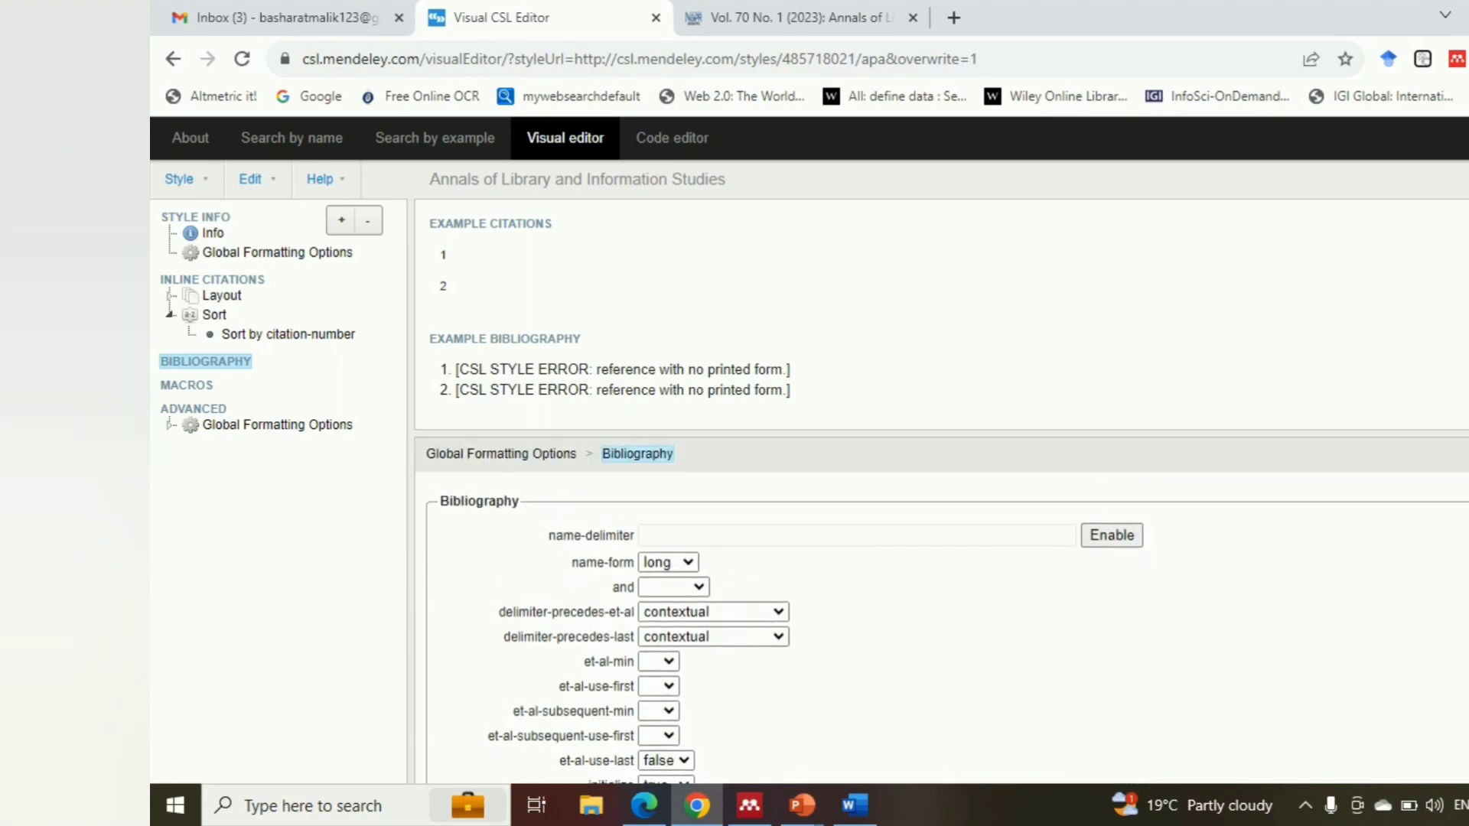
{"action": "scroll", "coordinate": [941, 612], "scroll_direction": "down", "scroll_amount": 2}
{"action": "scroll", "coordinate": [941, 612], "scroll_direction": "down", "scroll_amount": 1}
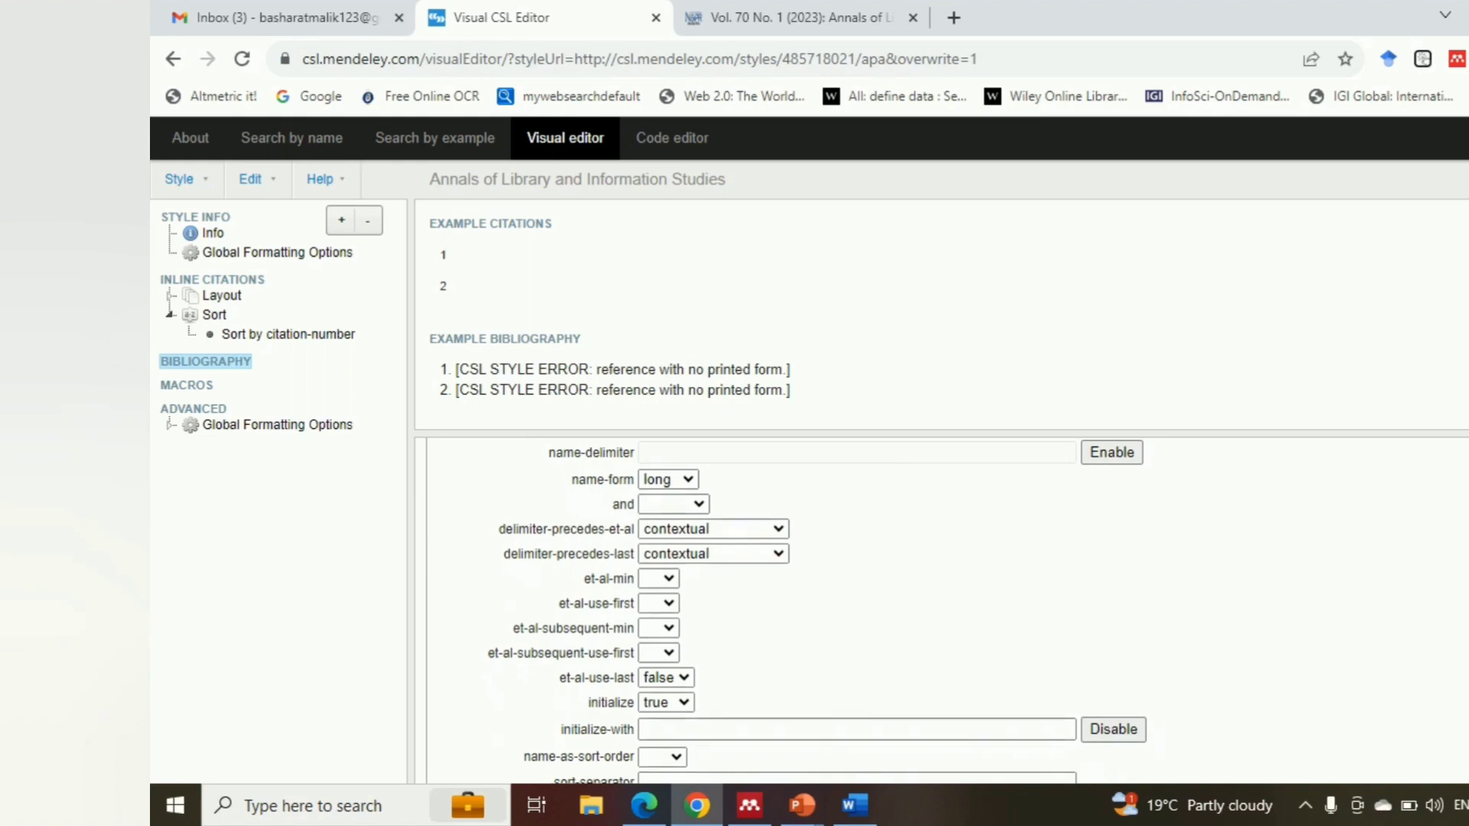
{"action": "left_click", "coordinate": [695, 499]}
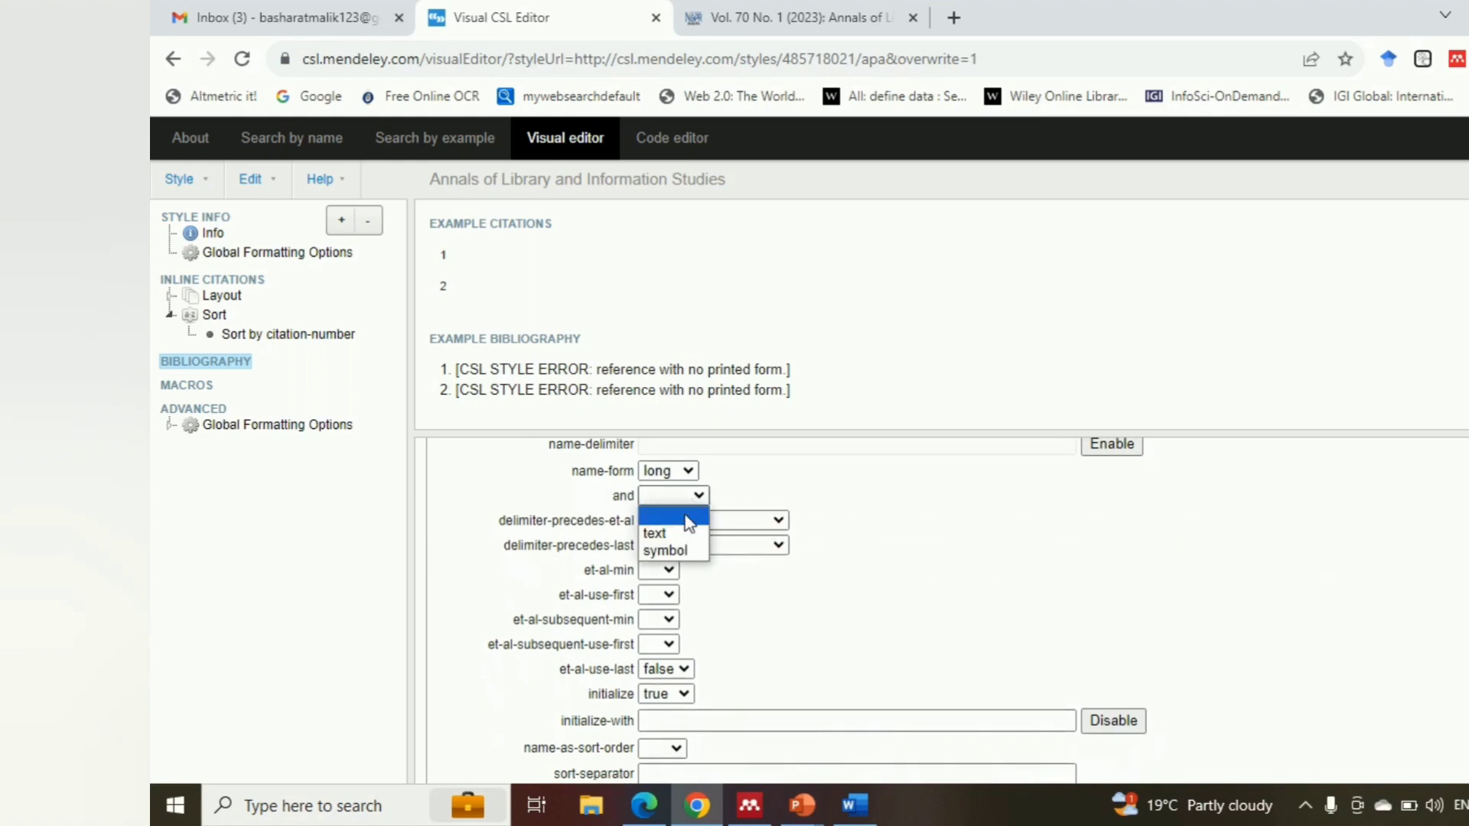
{"action": "left_click", "coordinate": [664, 533]}
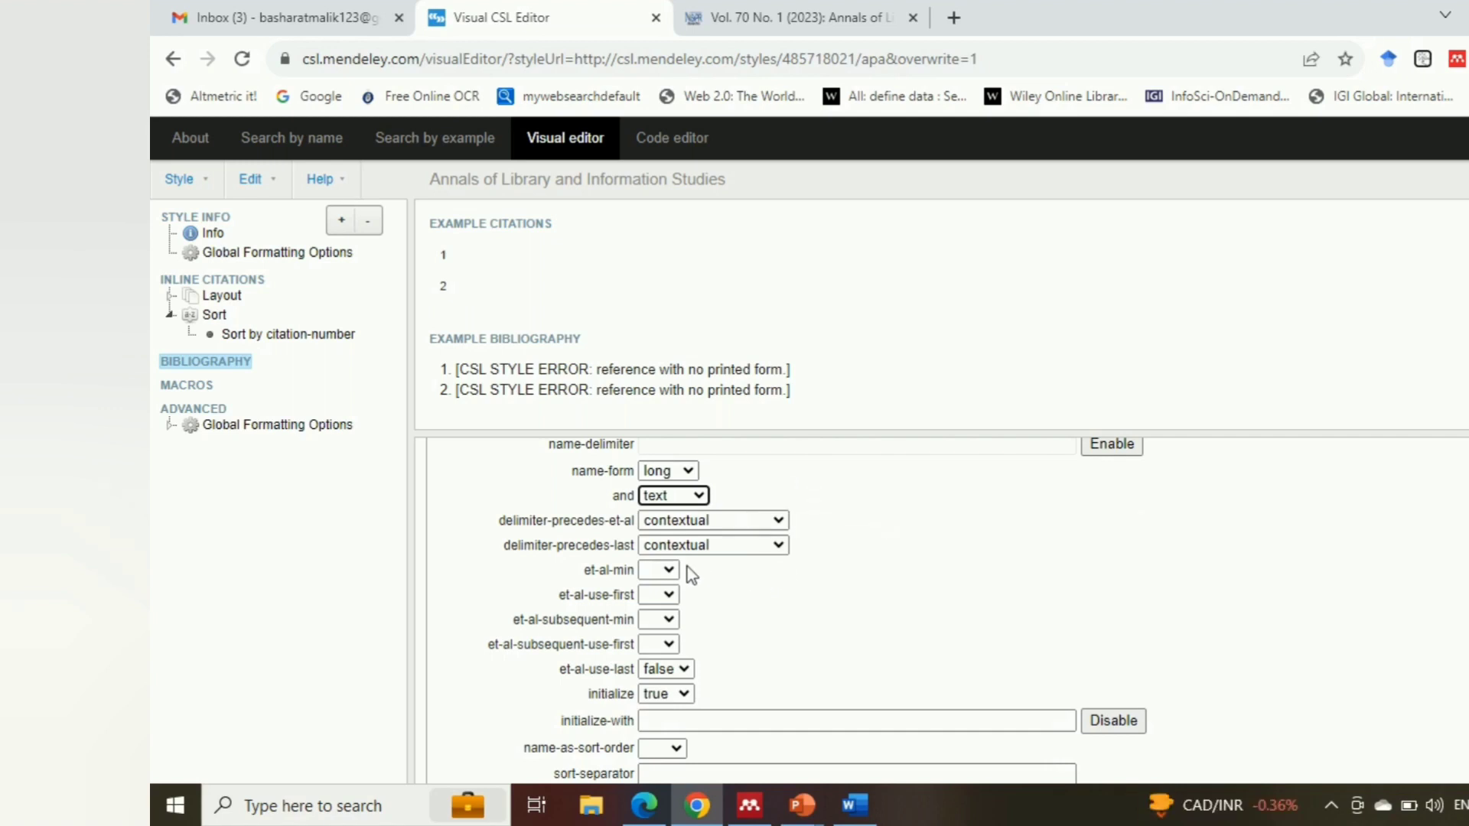
Set et-al-min to 7 and et-al-use-first to 6 for the Bibliography
{"action": "left_click", "coordinate": [667, 570]}
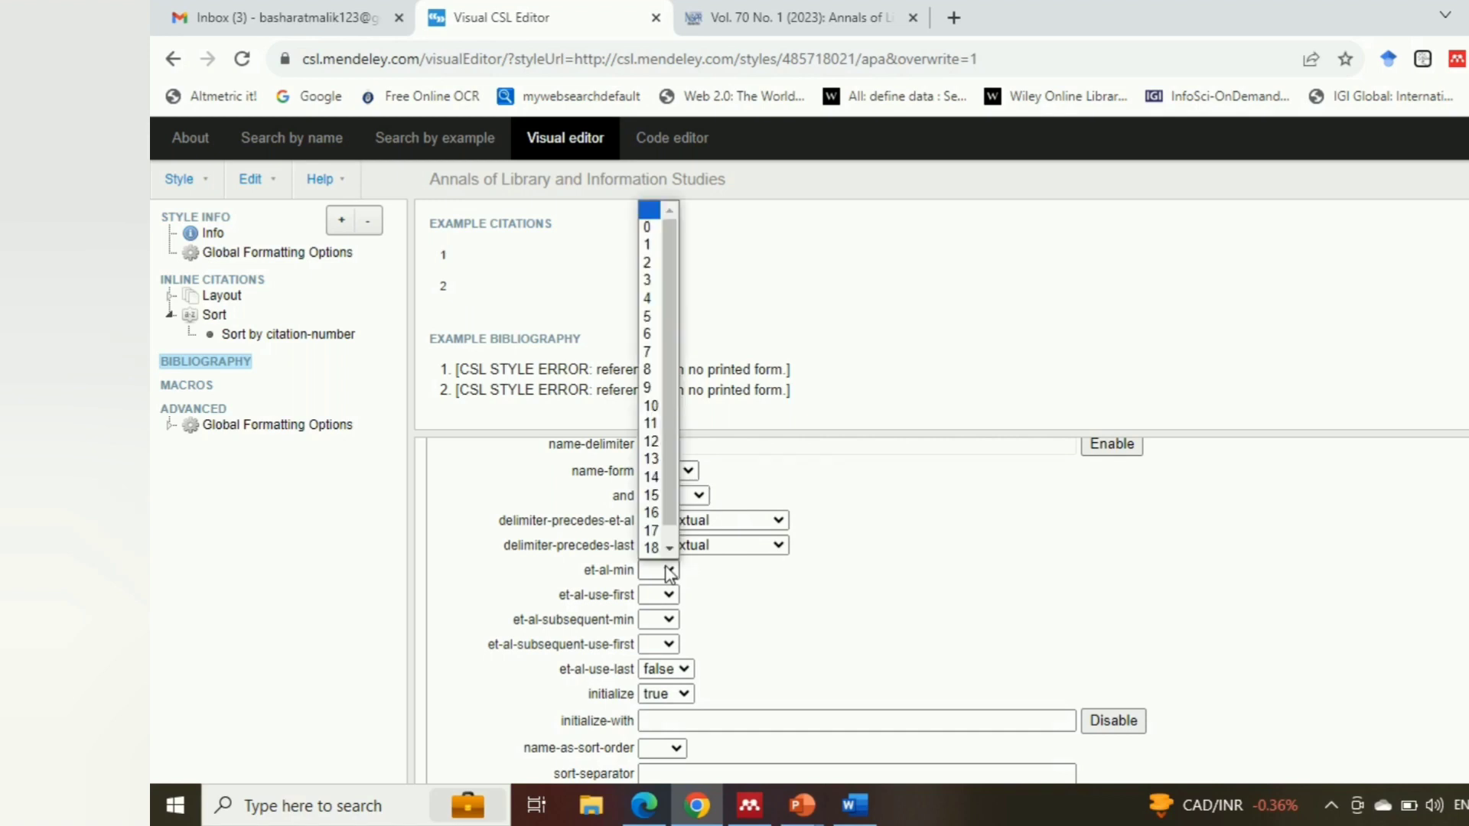
{"action": "left_click", "coordinate": [650, 352]}
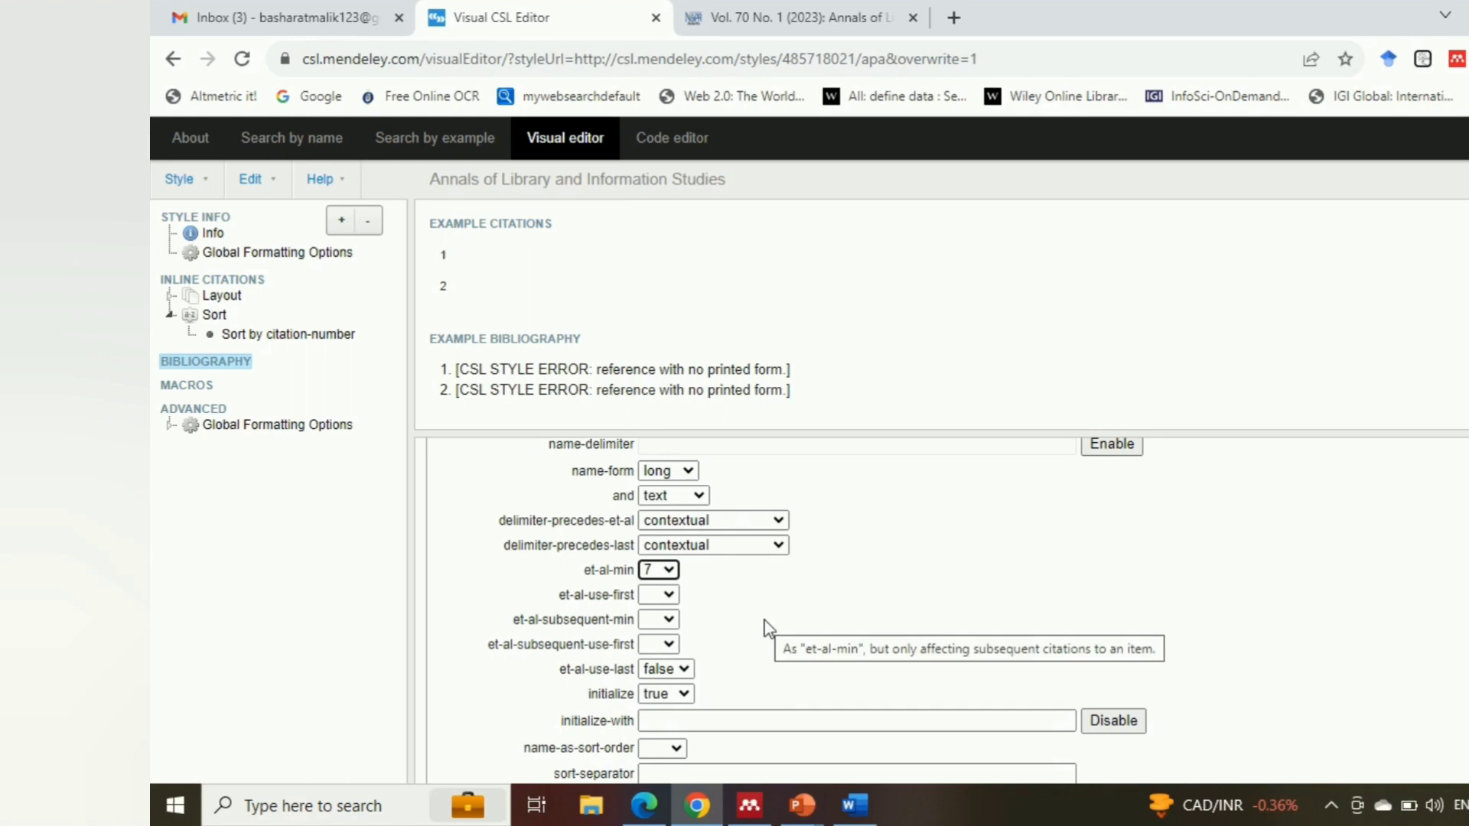
{"action": "left_click", "coordinate": [670, 597]}
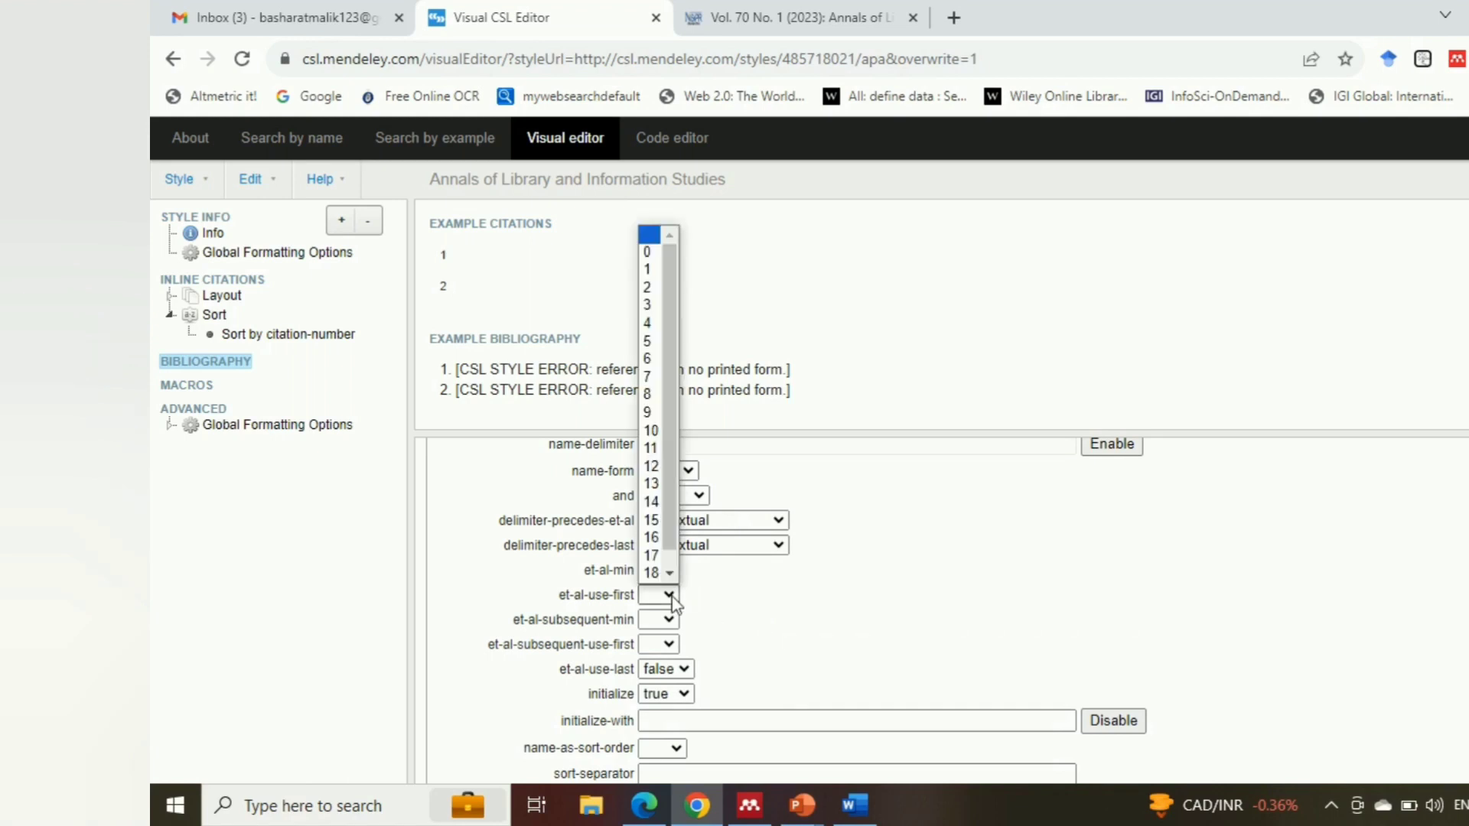
{"action": "left_click", "coordinate": [645, 360]}
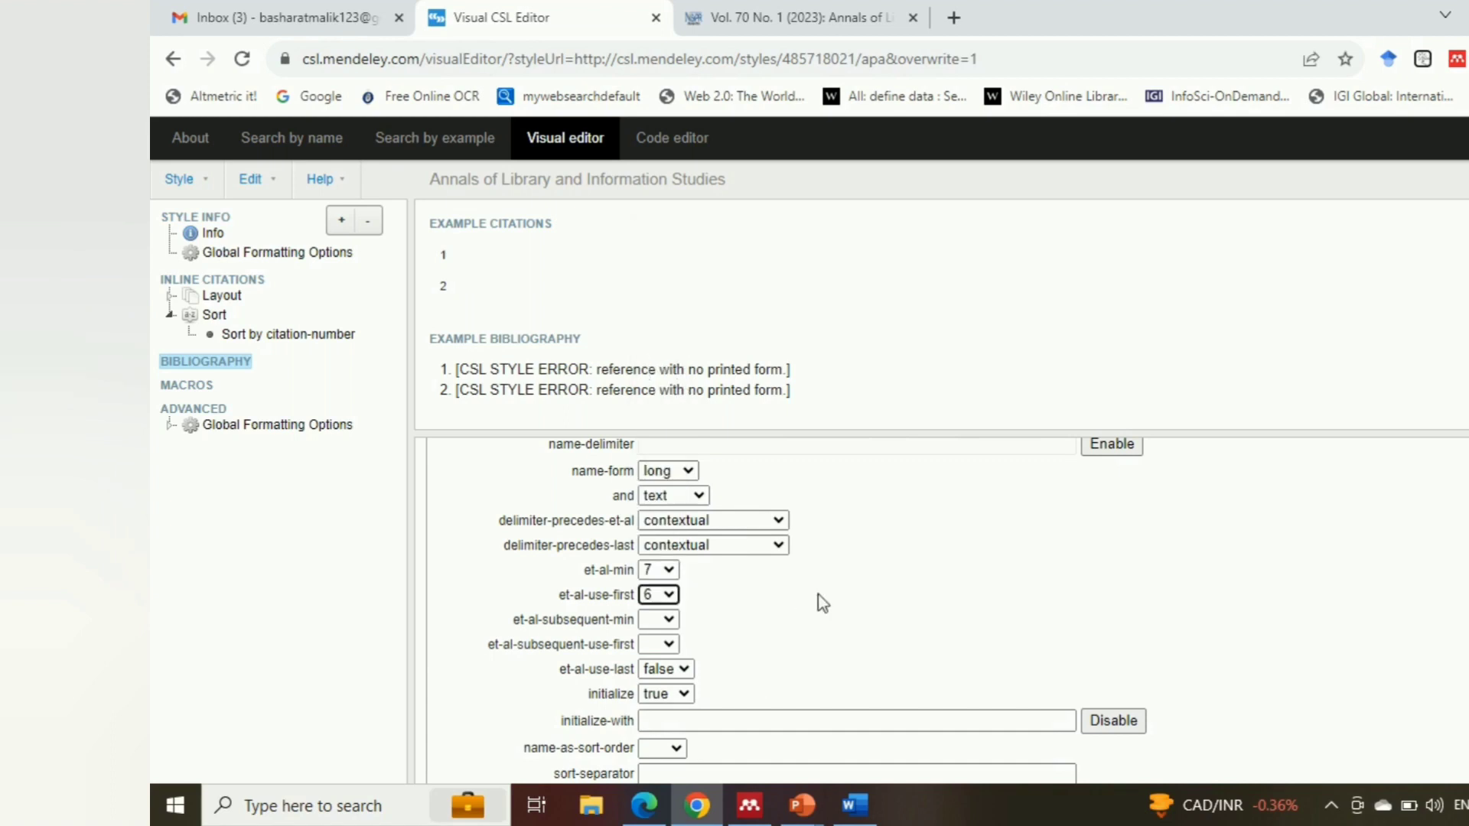
Set the Bibliography's name-as-sort-order to all and its sort-separator to a space followed by a comma
{"action": "scroll", "coordinate": [817, 610], "scroll_direction": "down", "scroll_amount": 3}
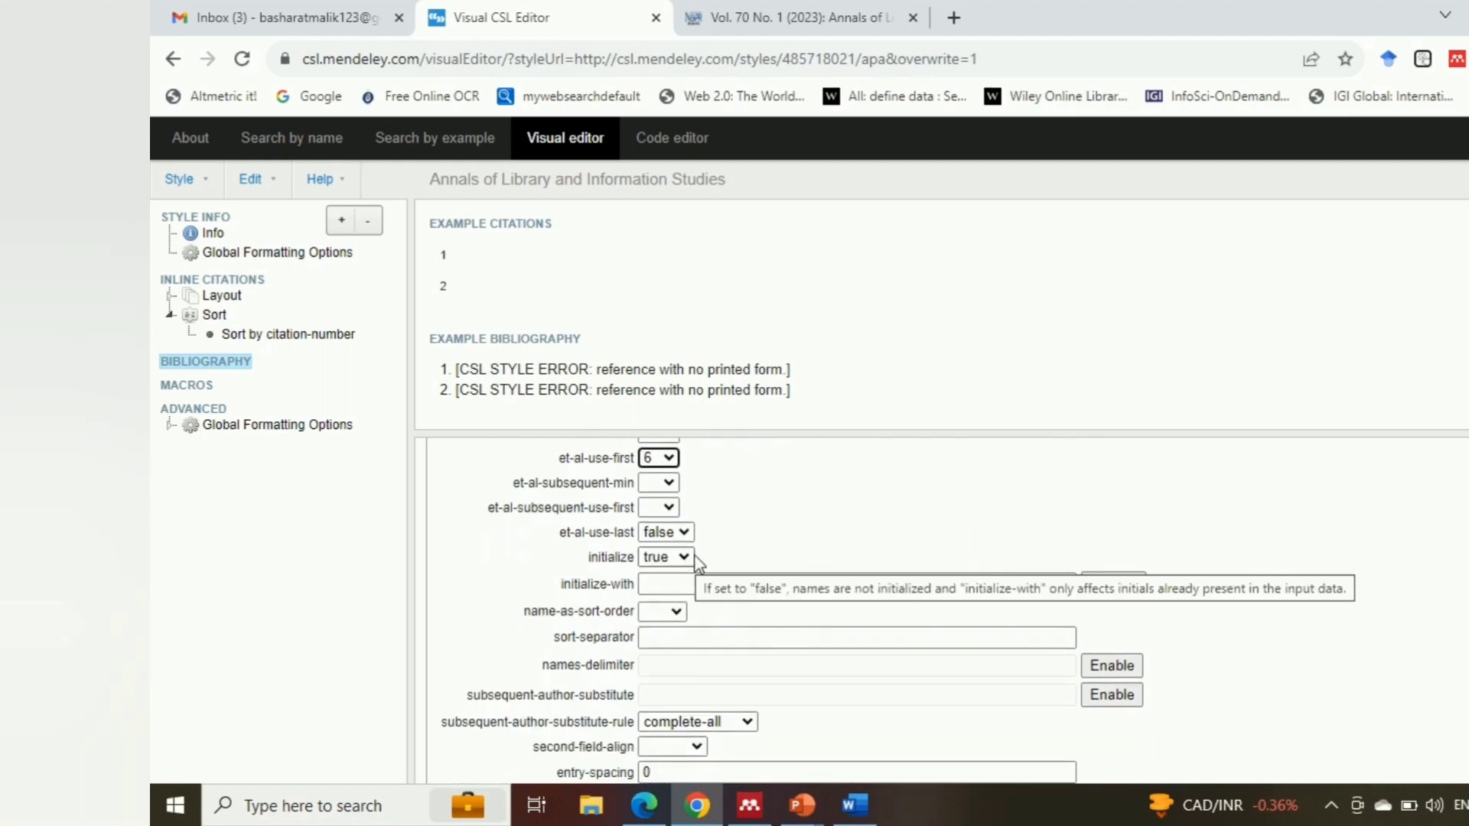
{"action": "left_click", "coordinate": [673, 610]}
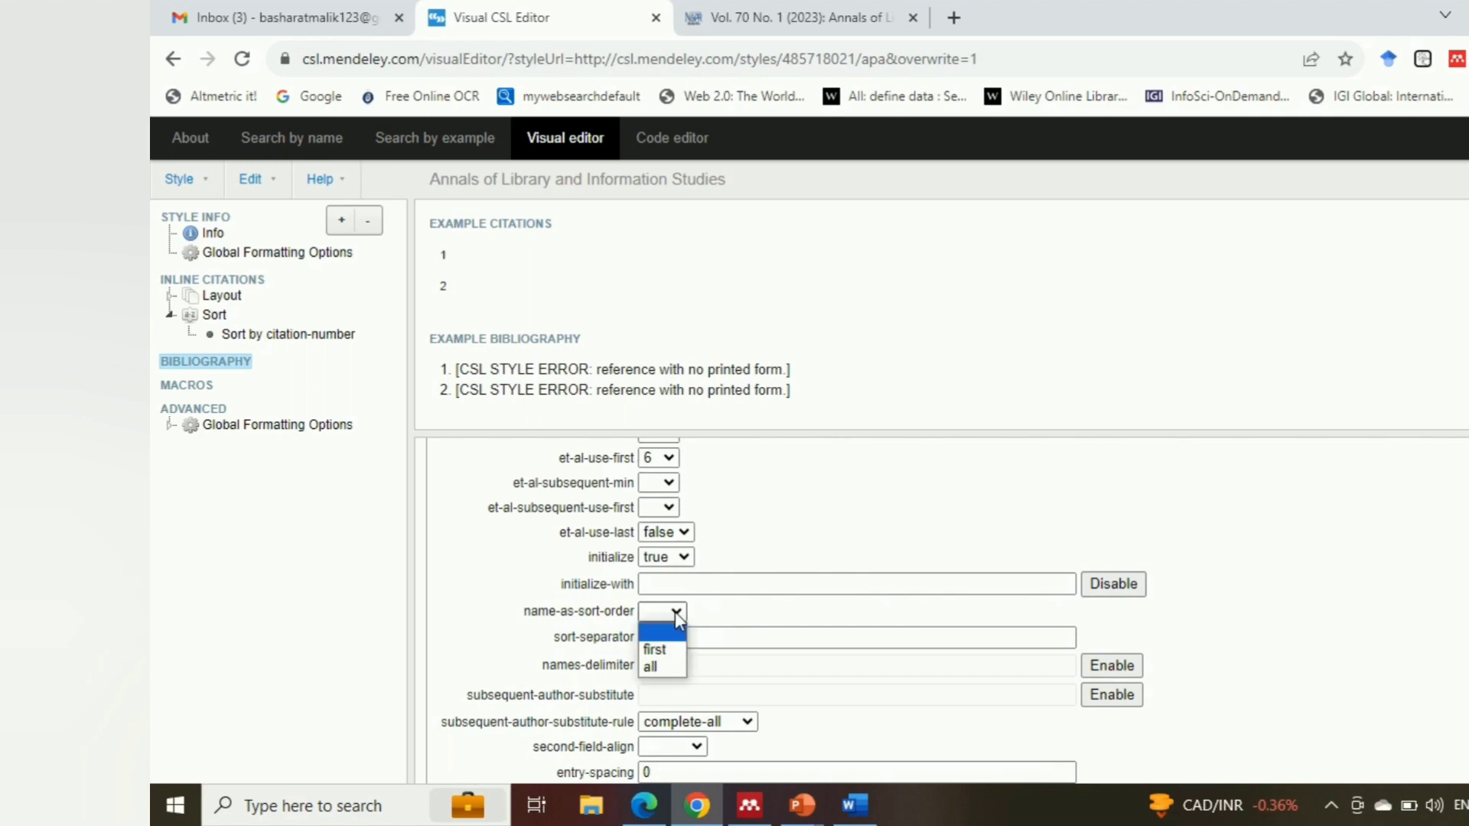
{"action": "left_click", "coordinate": [652, 667]}
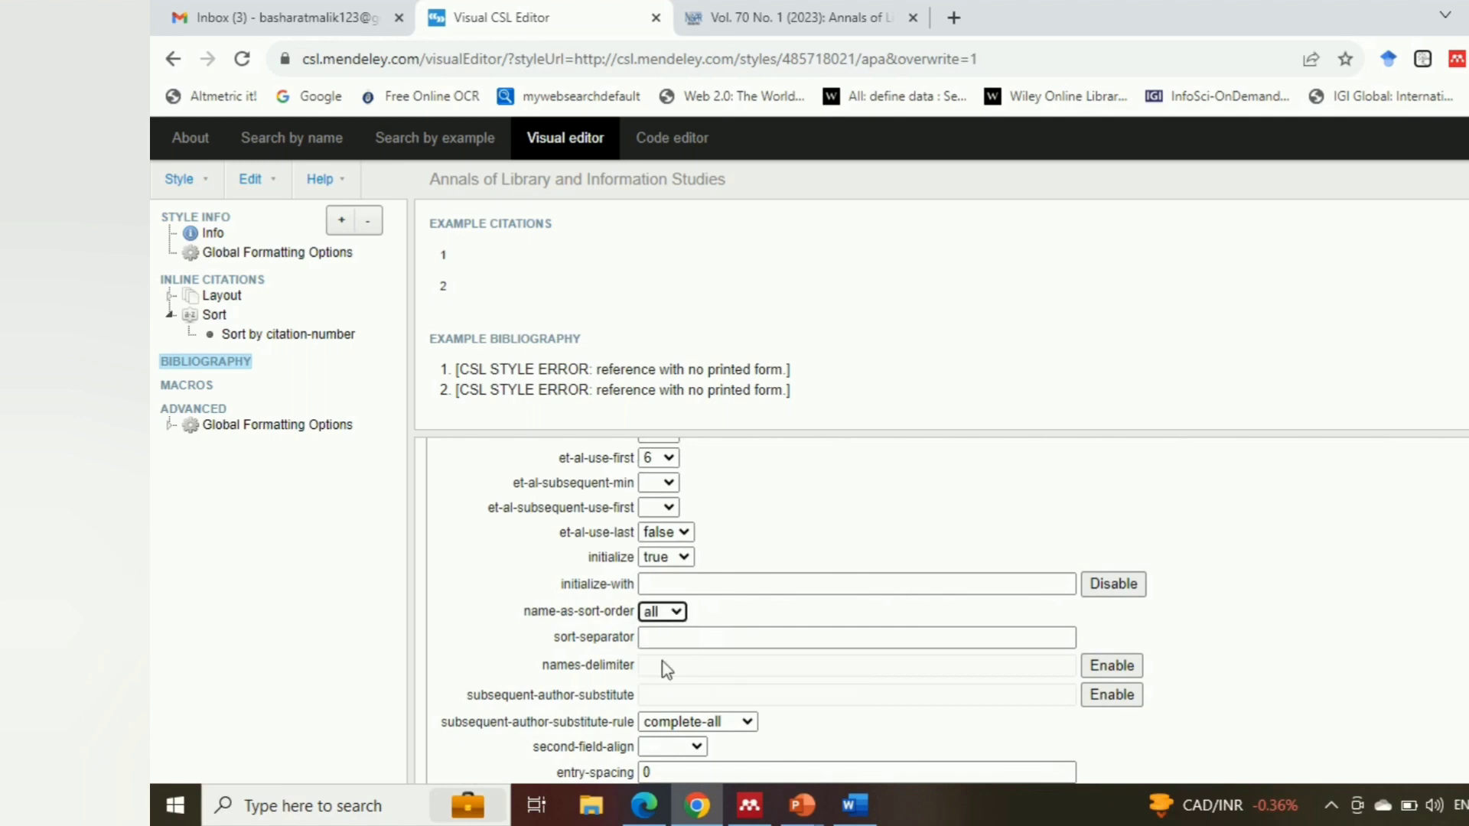
{"action": "scroll", "coordinate": [819, 580], "scroll_direction": "down", "scroll_amount": 1}
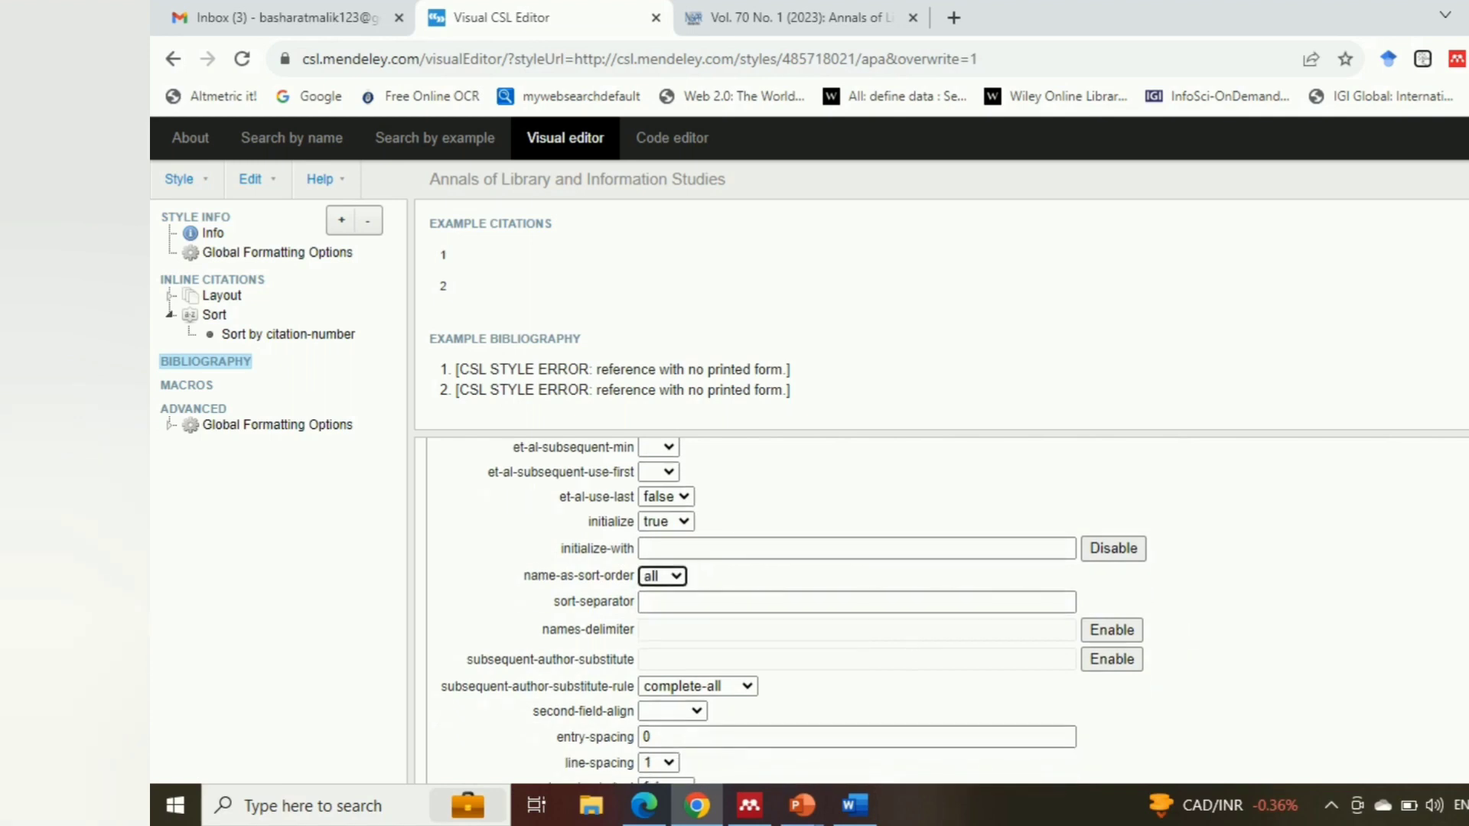
{"action": "left_click", "coordinate": [717, 574]}
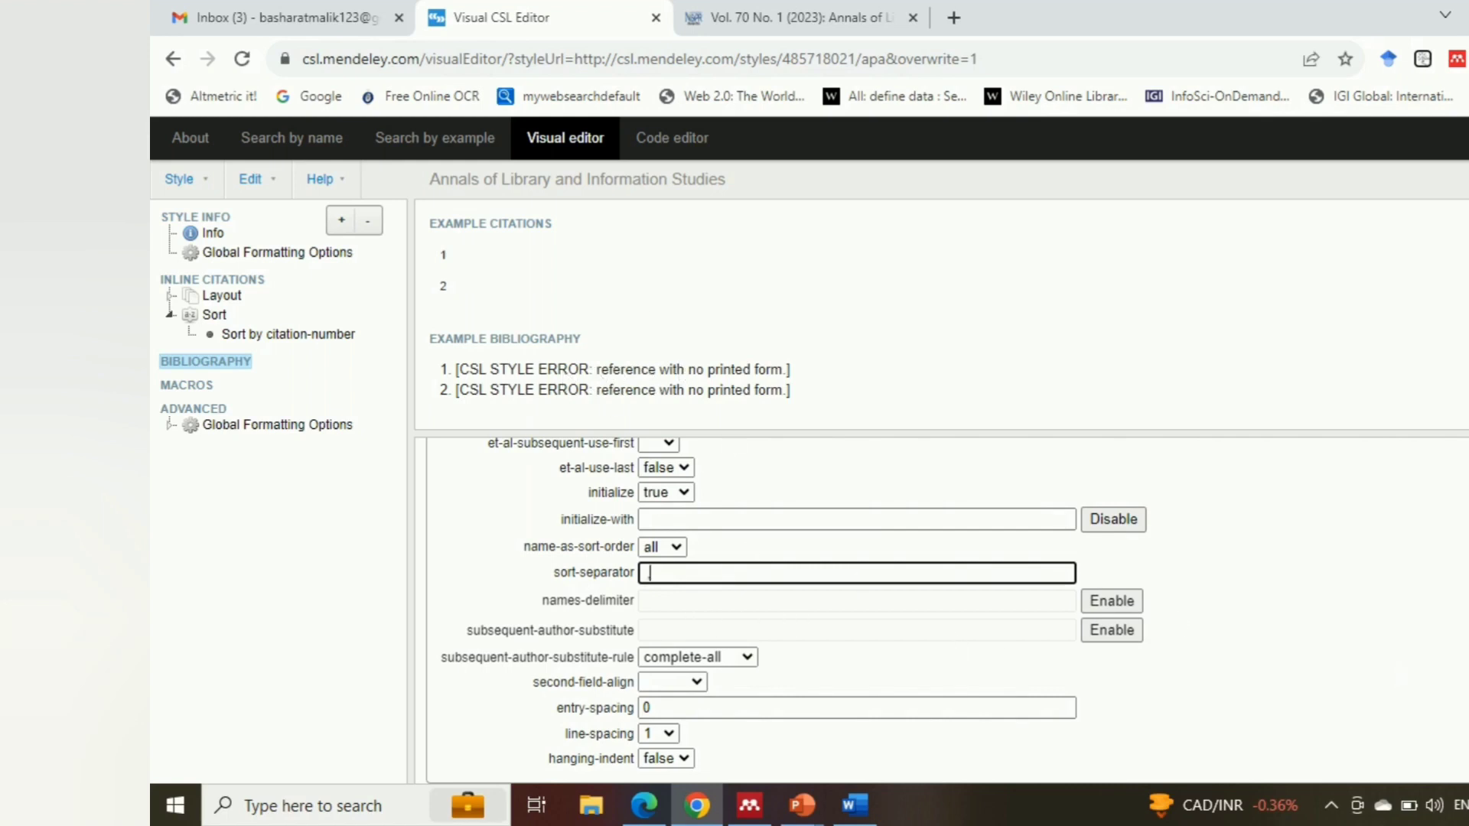
Set the Bibliography's second-field-align option to margin
{"action": "left_click", "coordinate": [696, 683]}
{"action": "left_click", "coordinate": [673, 737]}
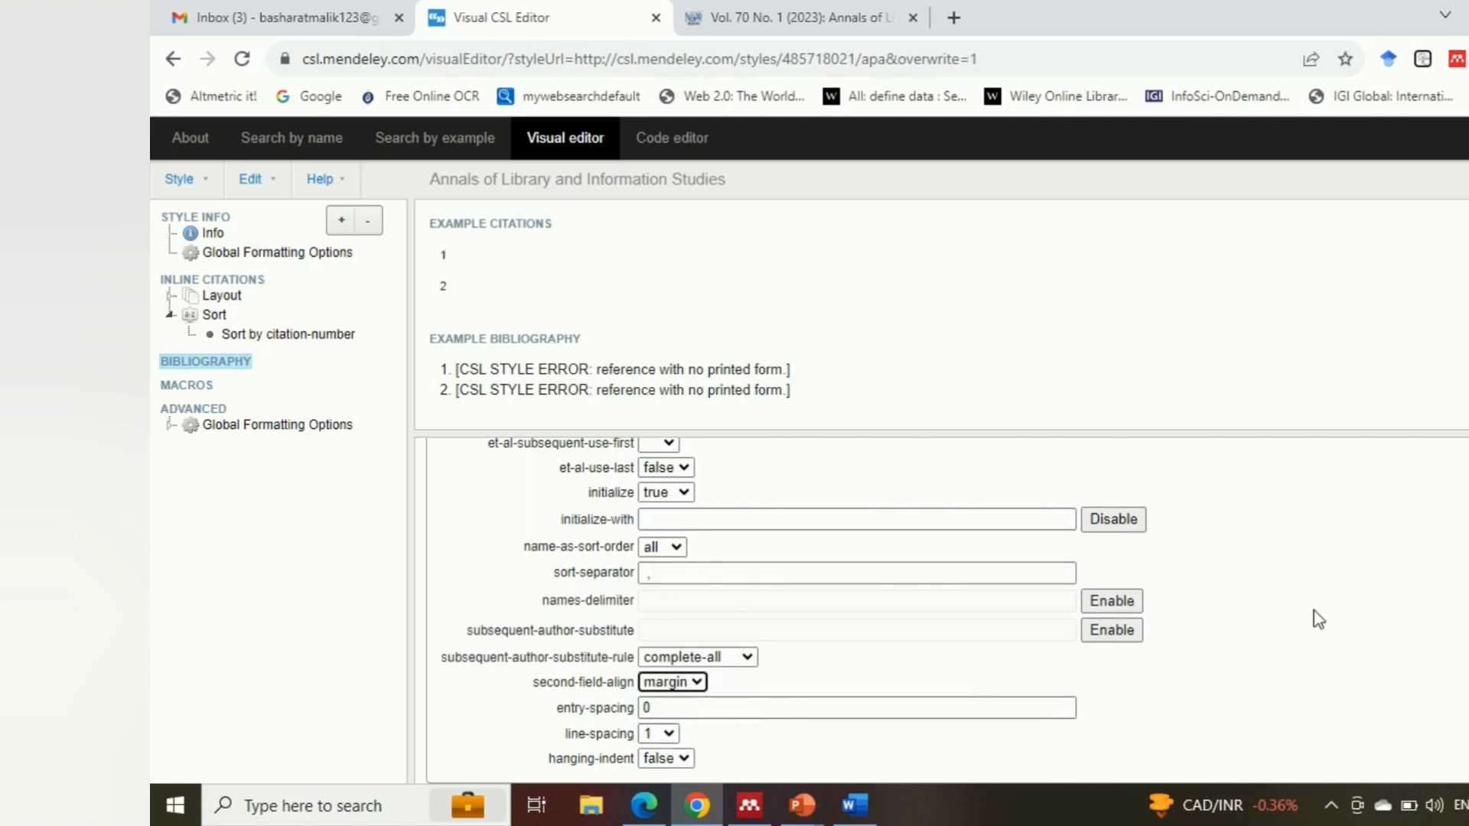
{"action": "scroll", "coordinate": [946, 611], "scroll_direction": "up", "scroll_amount": 3}
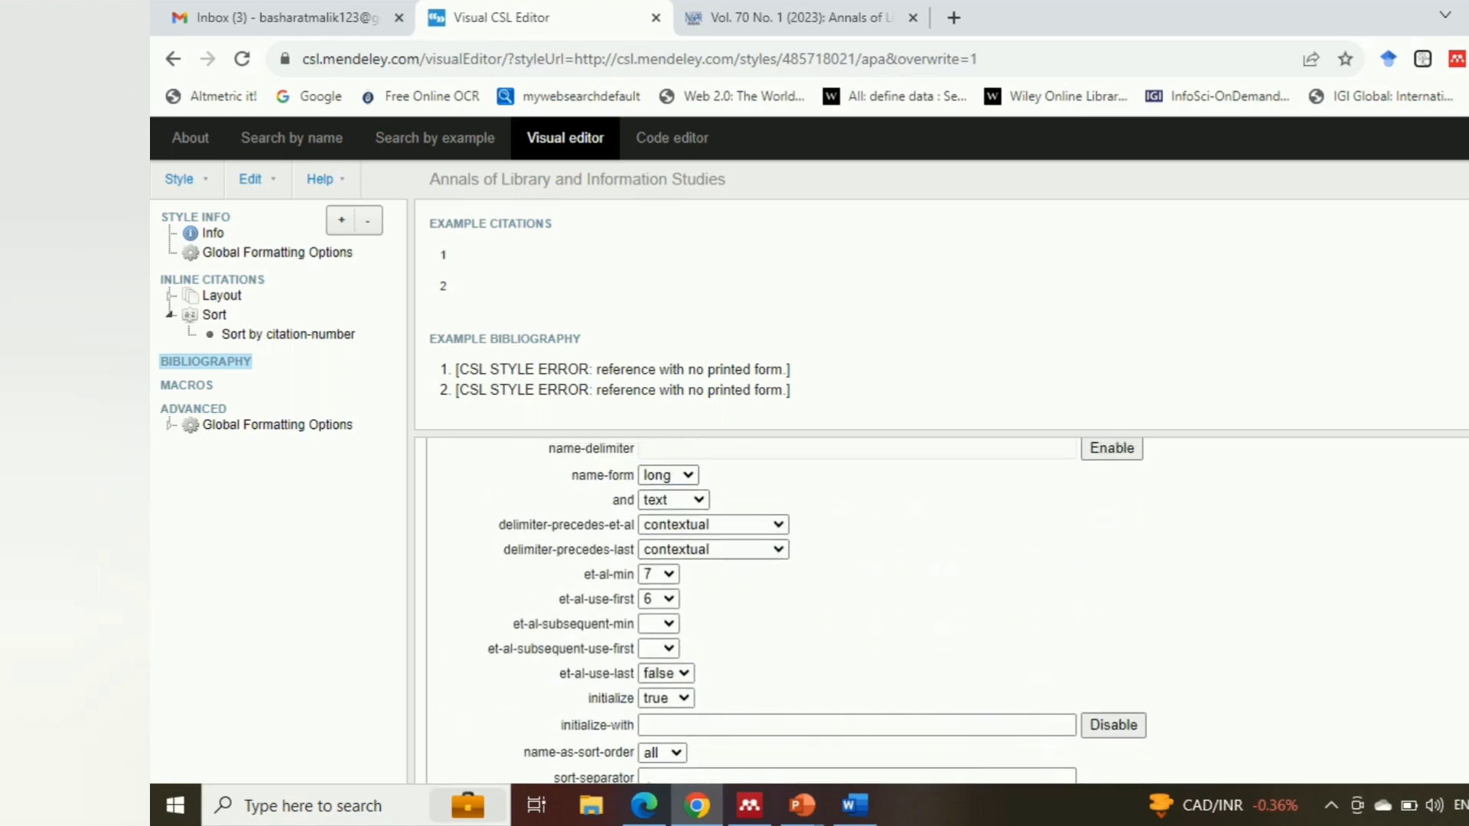
{"action": "scroll", "coordinate": [806, 610], "scroll_direction": "down", "scroll_amount": 5}
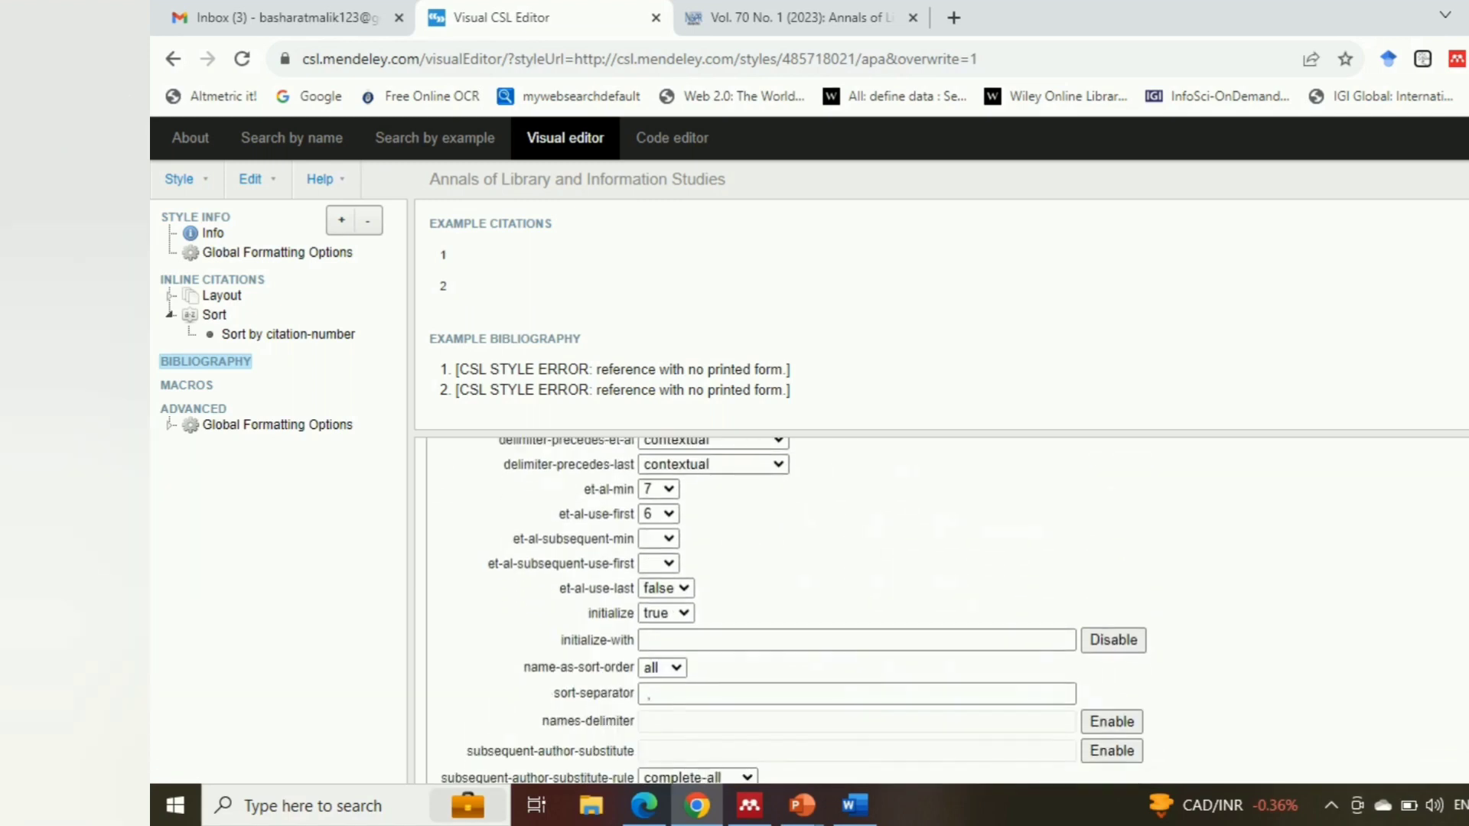
{"action": "scroll", "coordinate": [765, 581], "scroll_direction": "down", "scroll_amount": 1}
{"action": "left_click", "coordinate": [719, 565]}
{"action": "left_click", "coordinate": [1001, 512]}
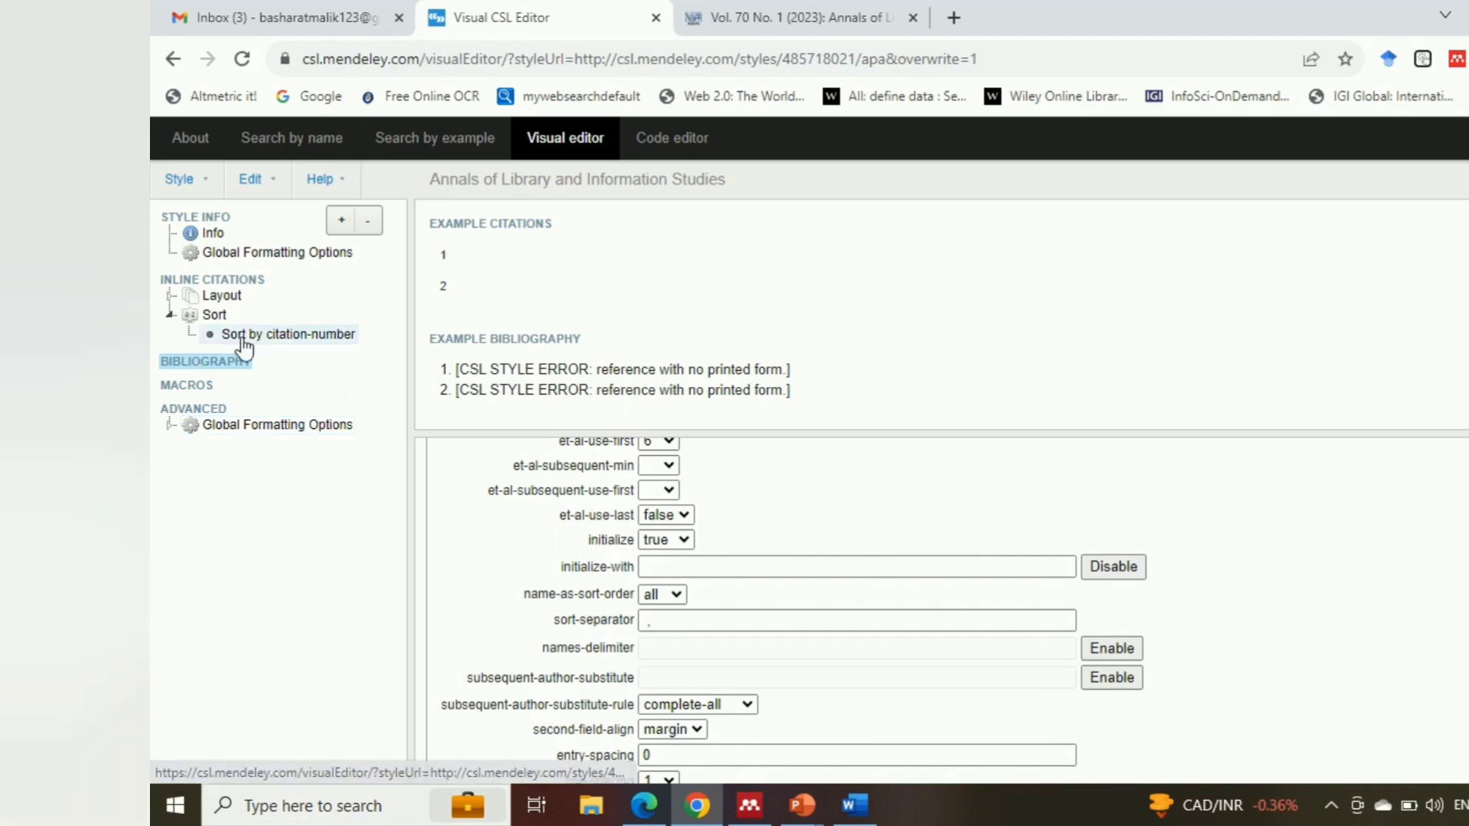
Add a Layout node to the Bibliography and insert a Text node inside it
{"action": "left_click", "coordinate": [341, 222]}
{"action": "left_click", "coordinate": [634, 433]}
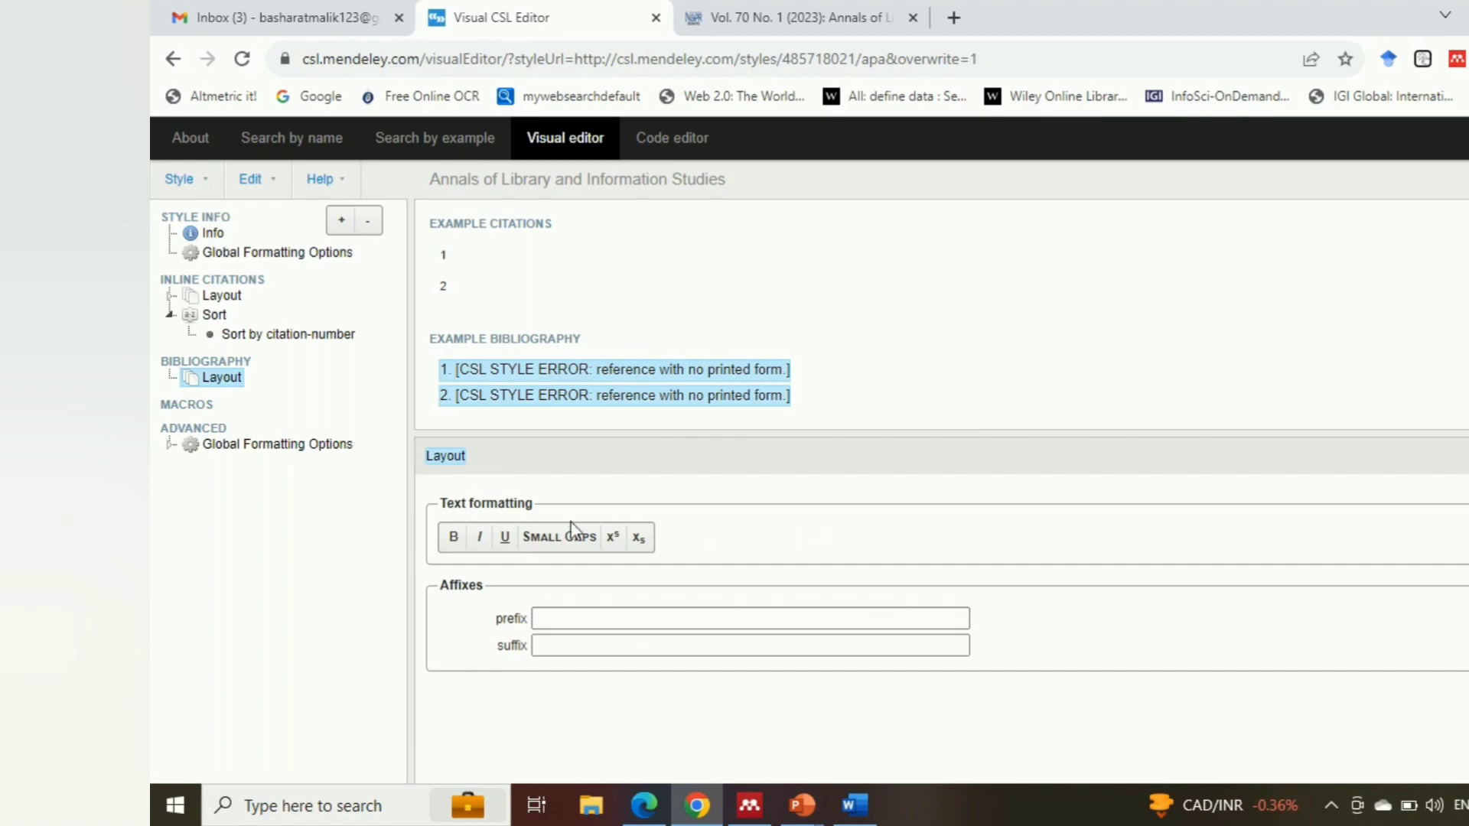
{"action": "left_click", "coordinate": [342, 222]}
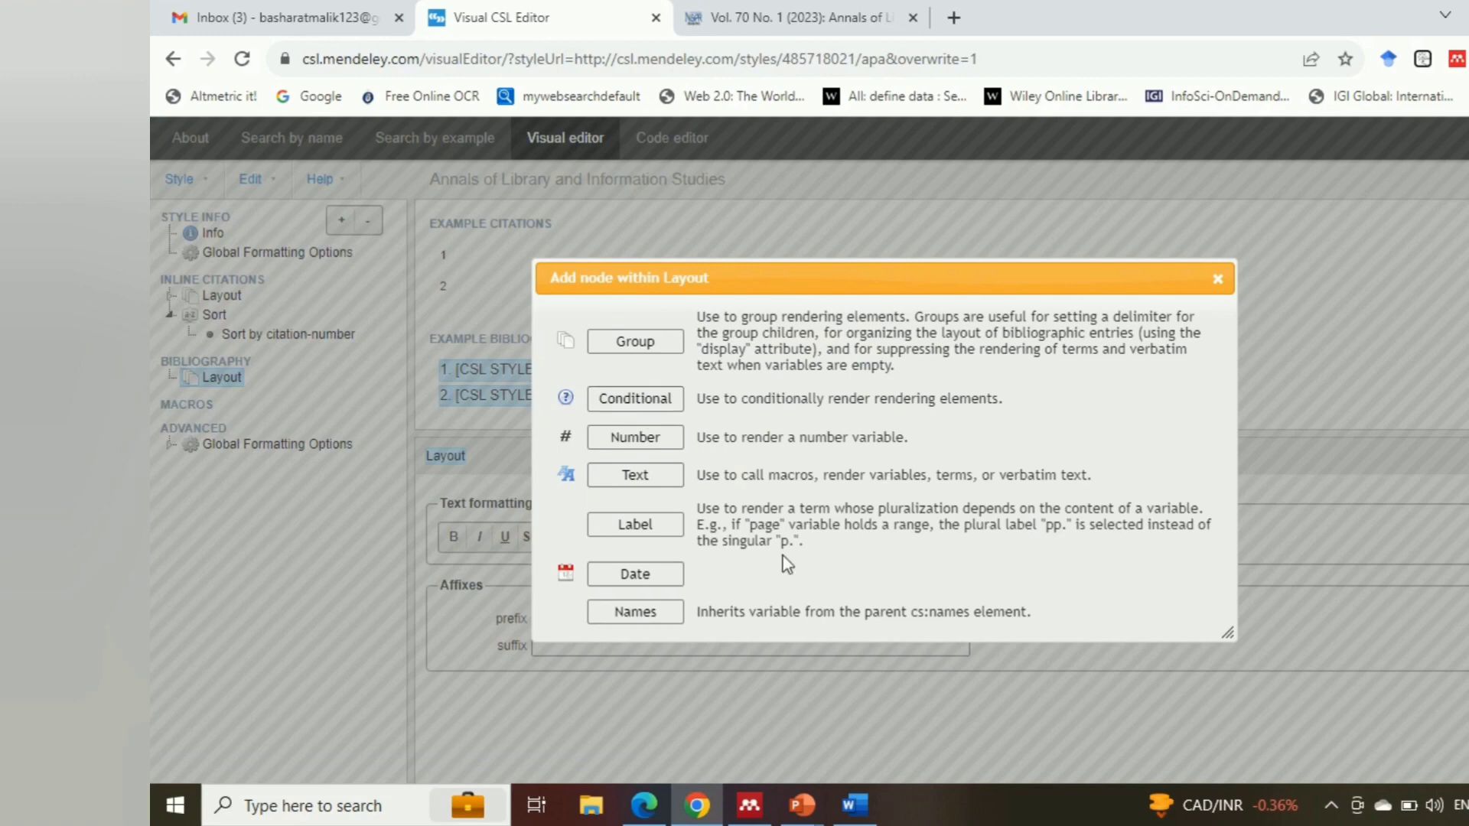
{"action": "left_click", "coordinate": [649, 479]}
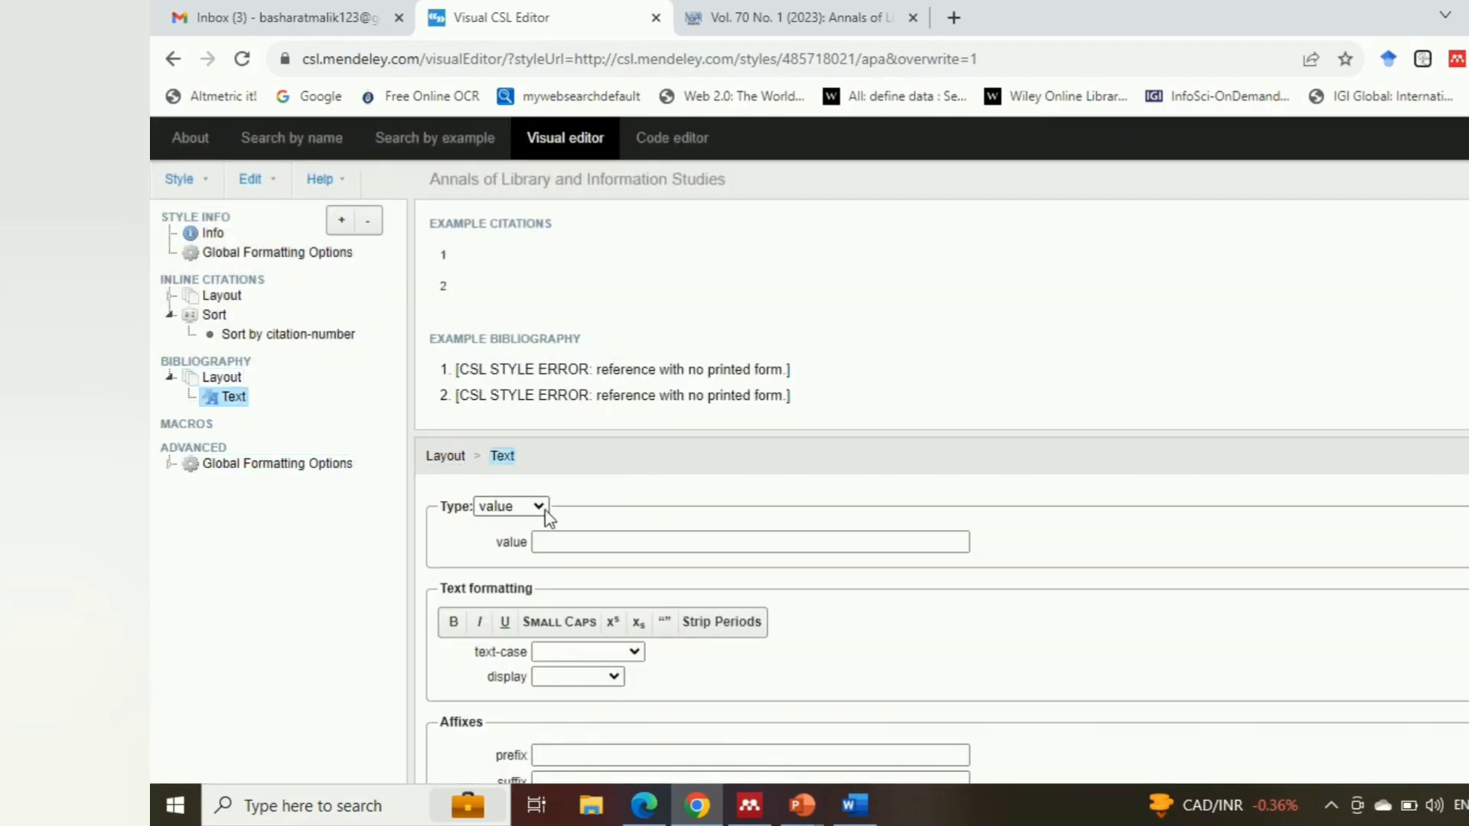
Set the bibliography layout's Text node to type variable with the variable citation-number
{"action": "left_click", "coordinate": [541, 508]}
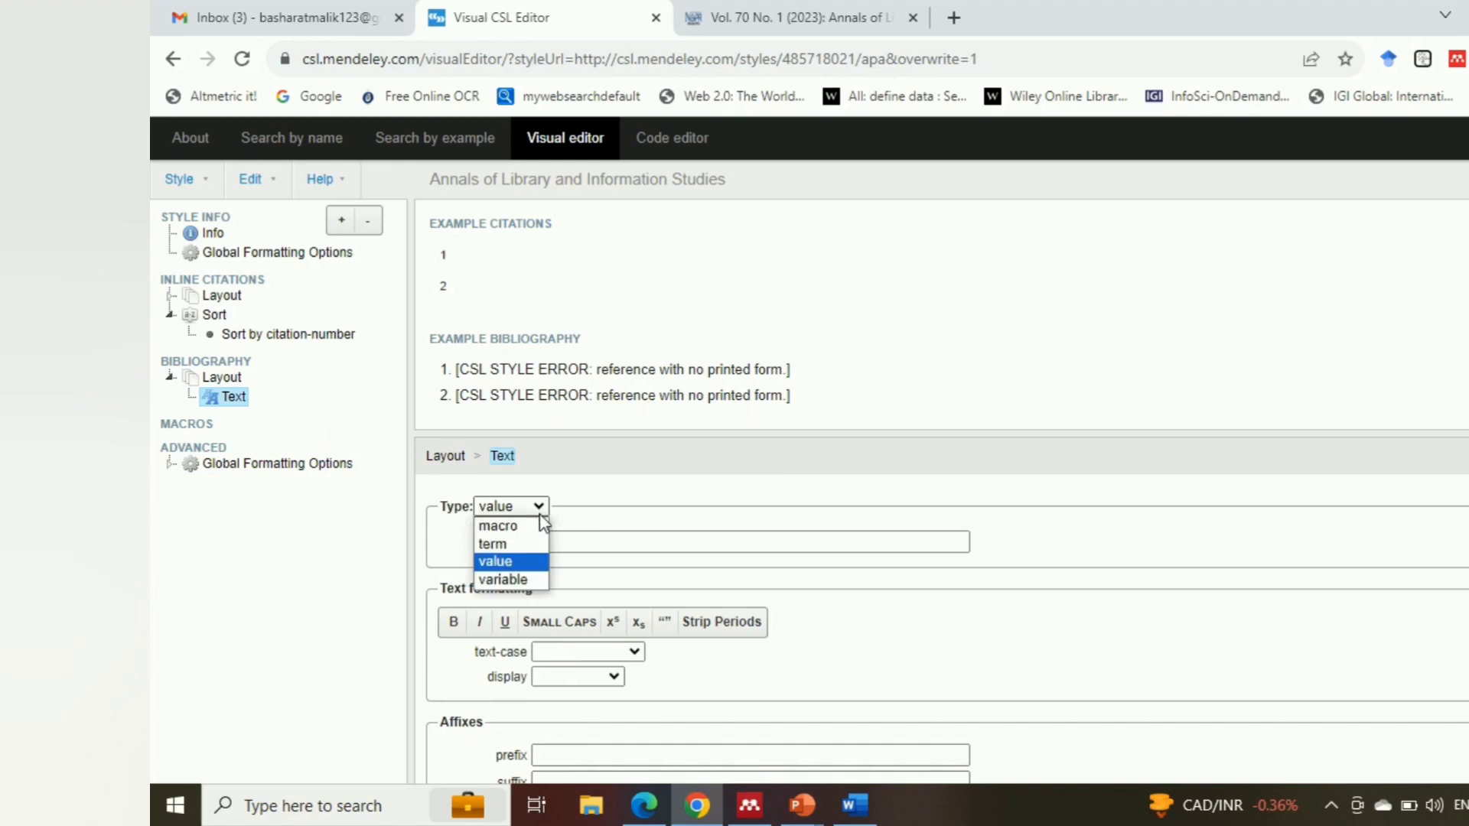
{"action": "left_click", "coordinate": [520, 579]}
{"action": "left_click", "coordinate": [619, 545]}
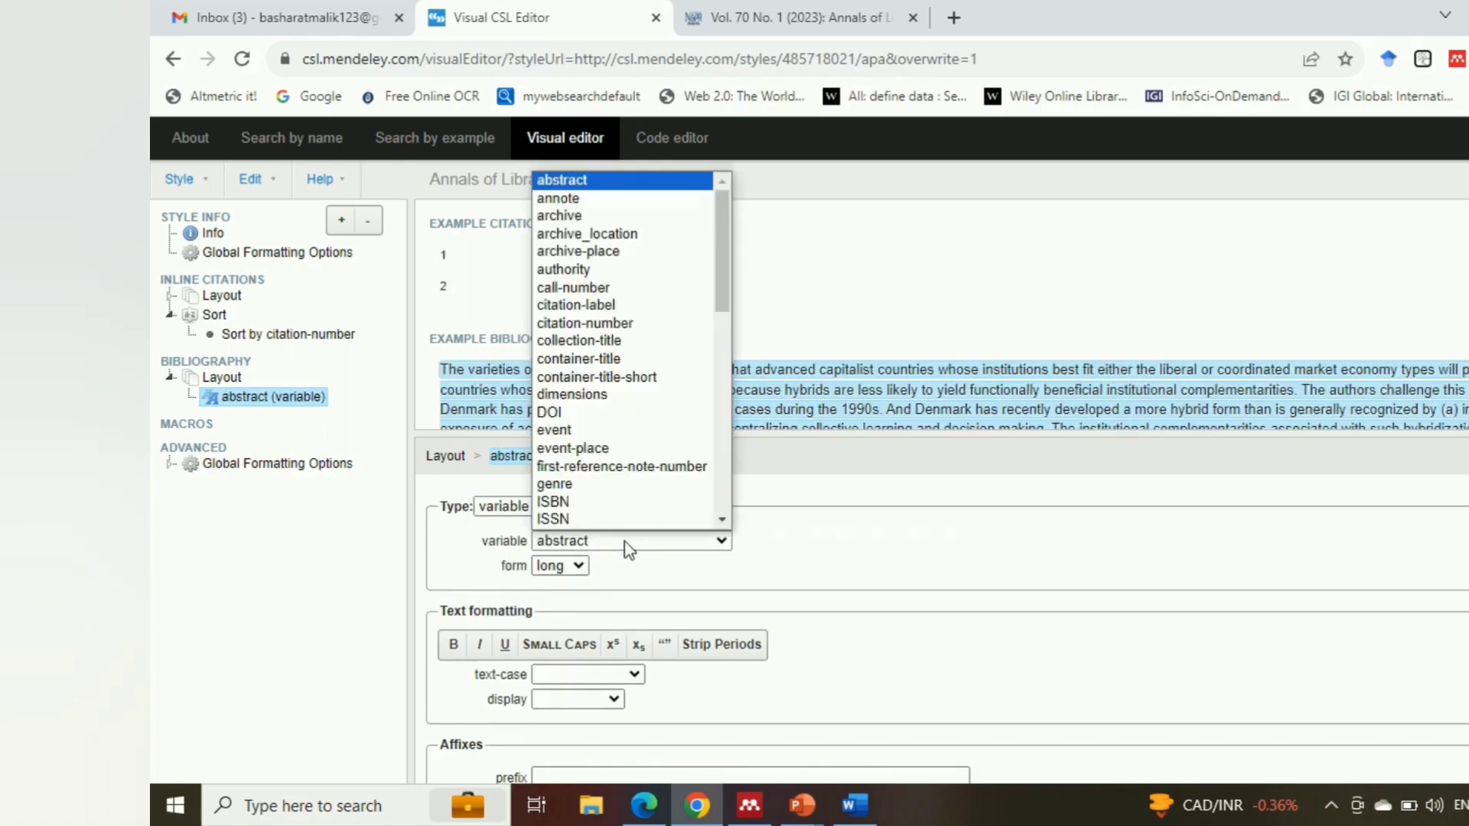
{"action": "left_click", "coordinate": [612, 323]}
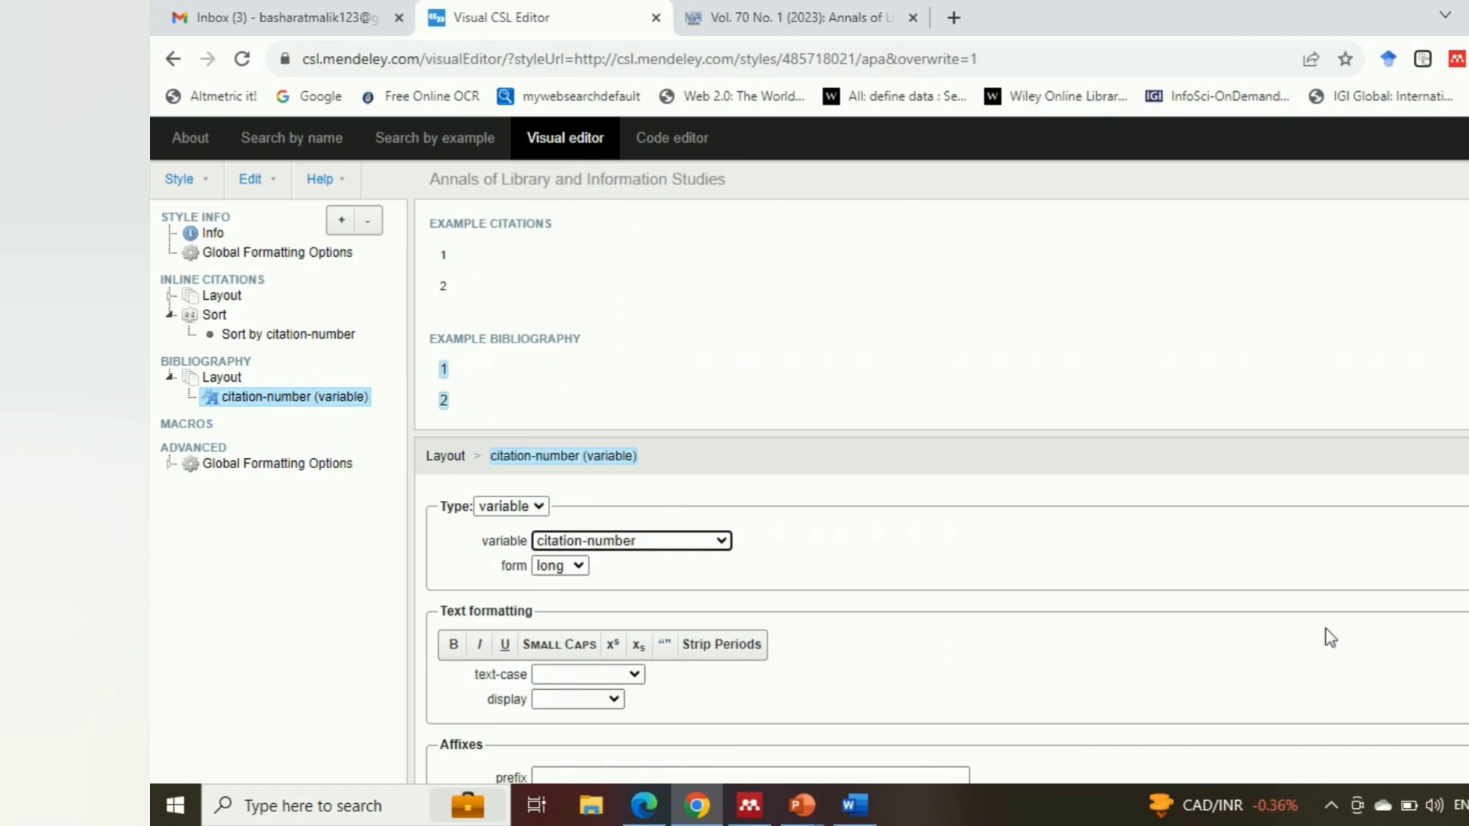
{"action": "scroll", "coordinate": [941, 612], "scroll_direction": "down", "scroll_amount": 1}
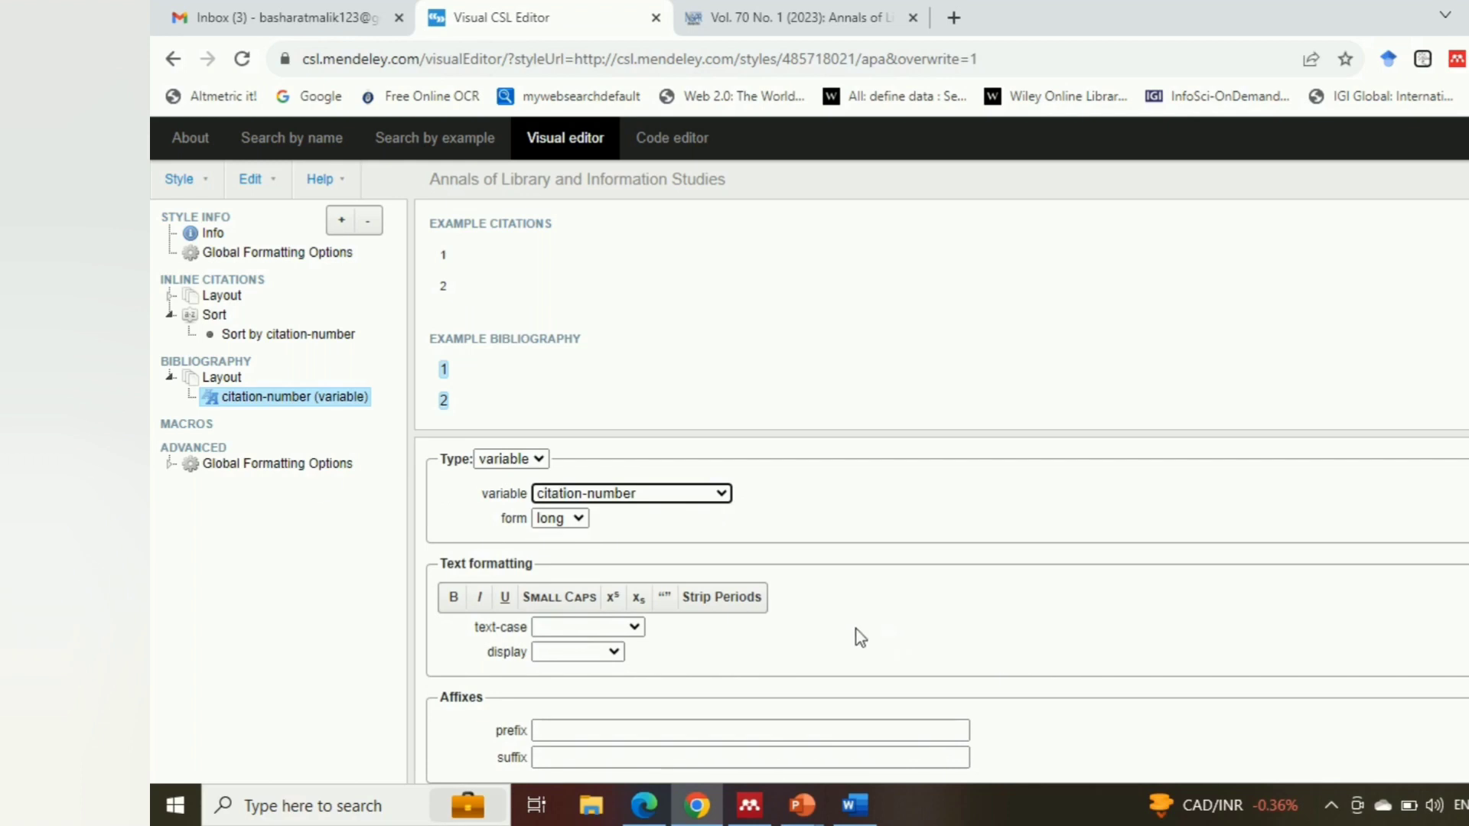
Add a new macro to the style and name it author
{"action": "left_click", "coordinate": [212, 380]}
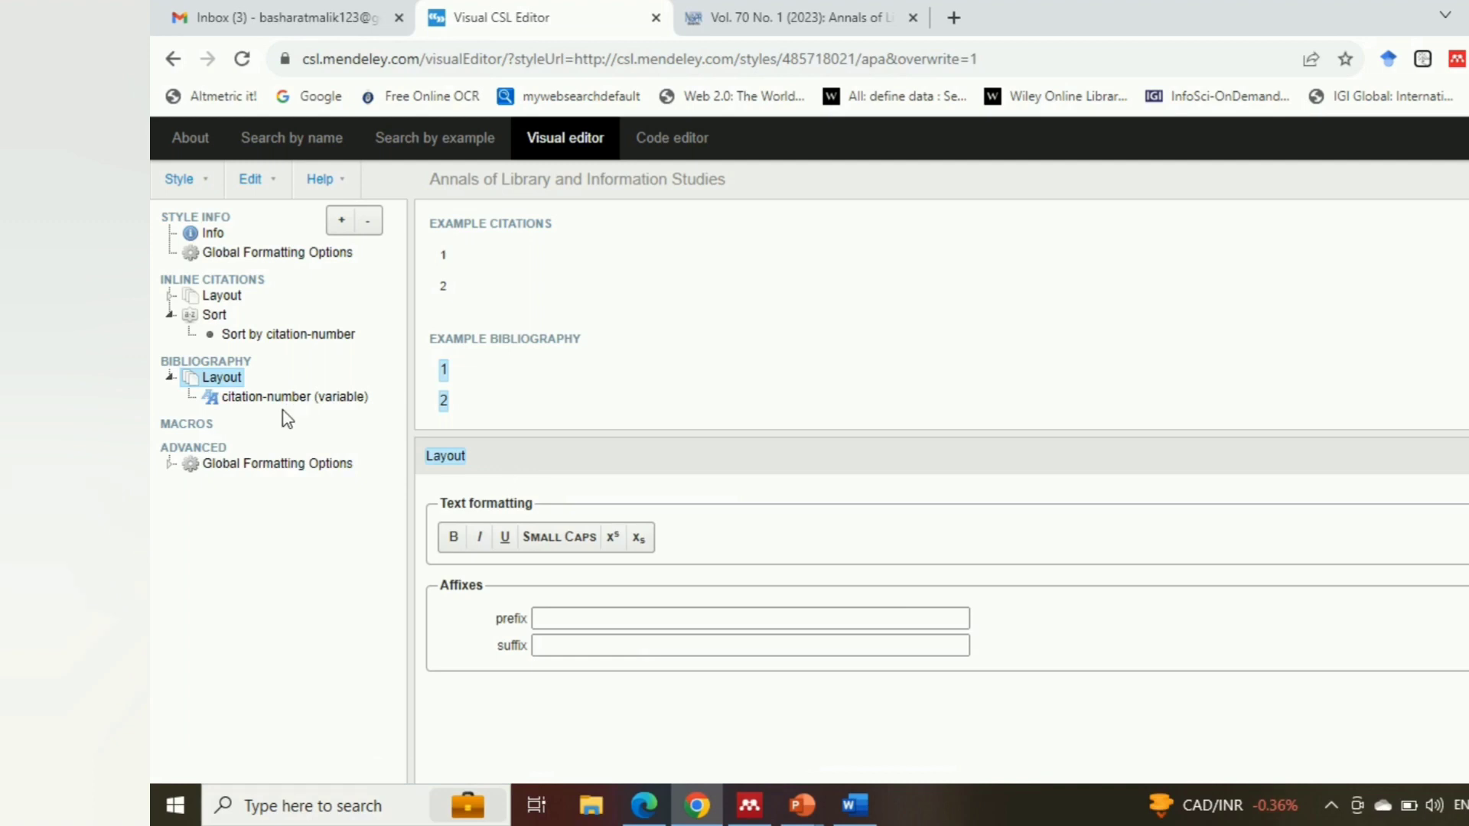
{"action": "left_click", "coordinate": [199, 426]}
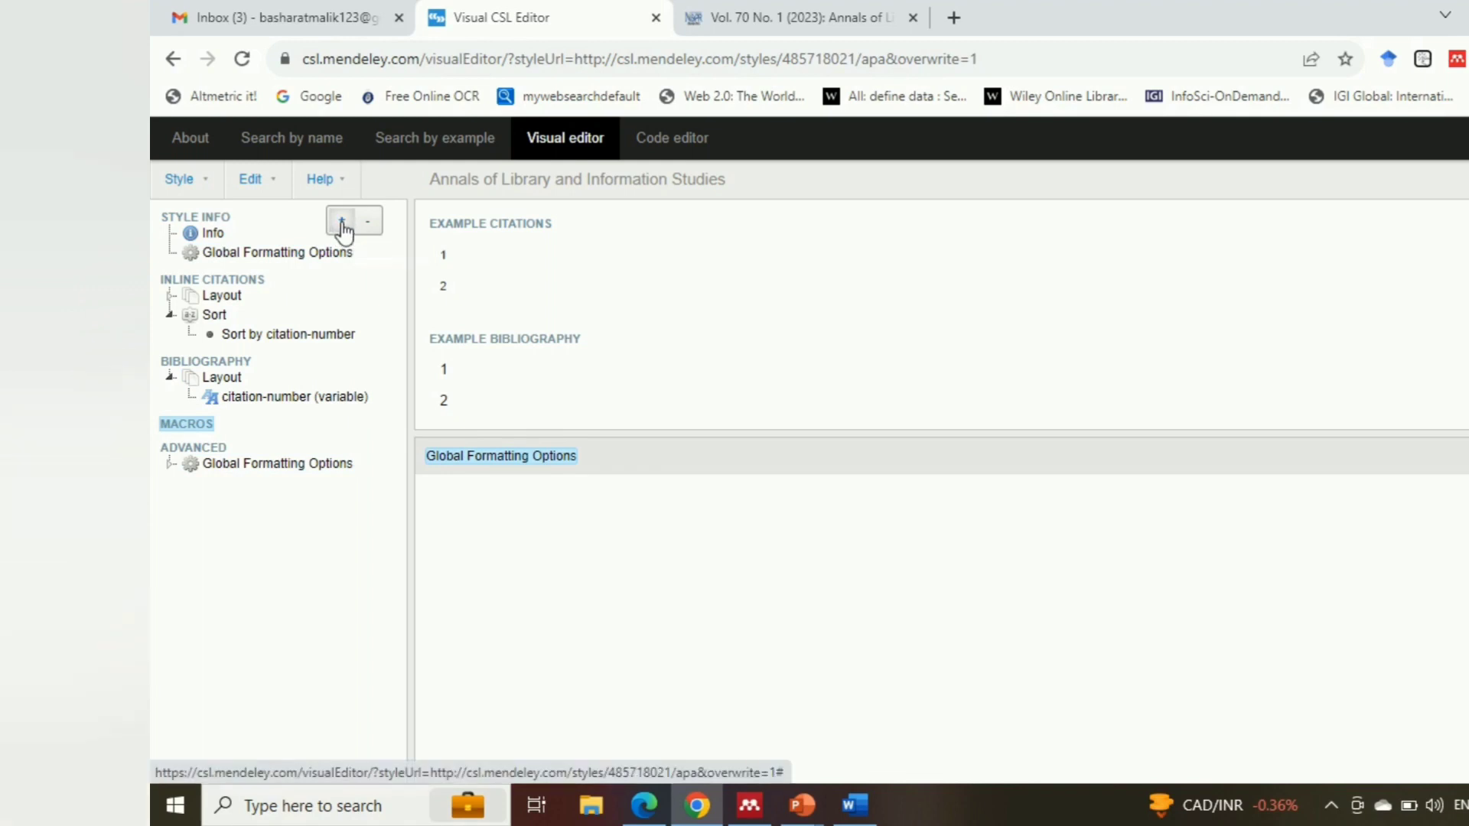
{"action": "left_click", "coordinate": [342, 224]}
{"action": "left_click", "coordinate": [635, 434]}
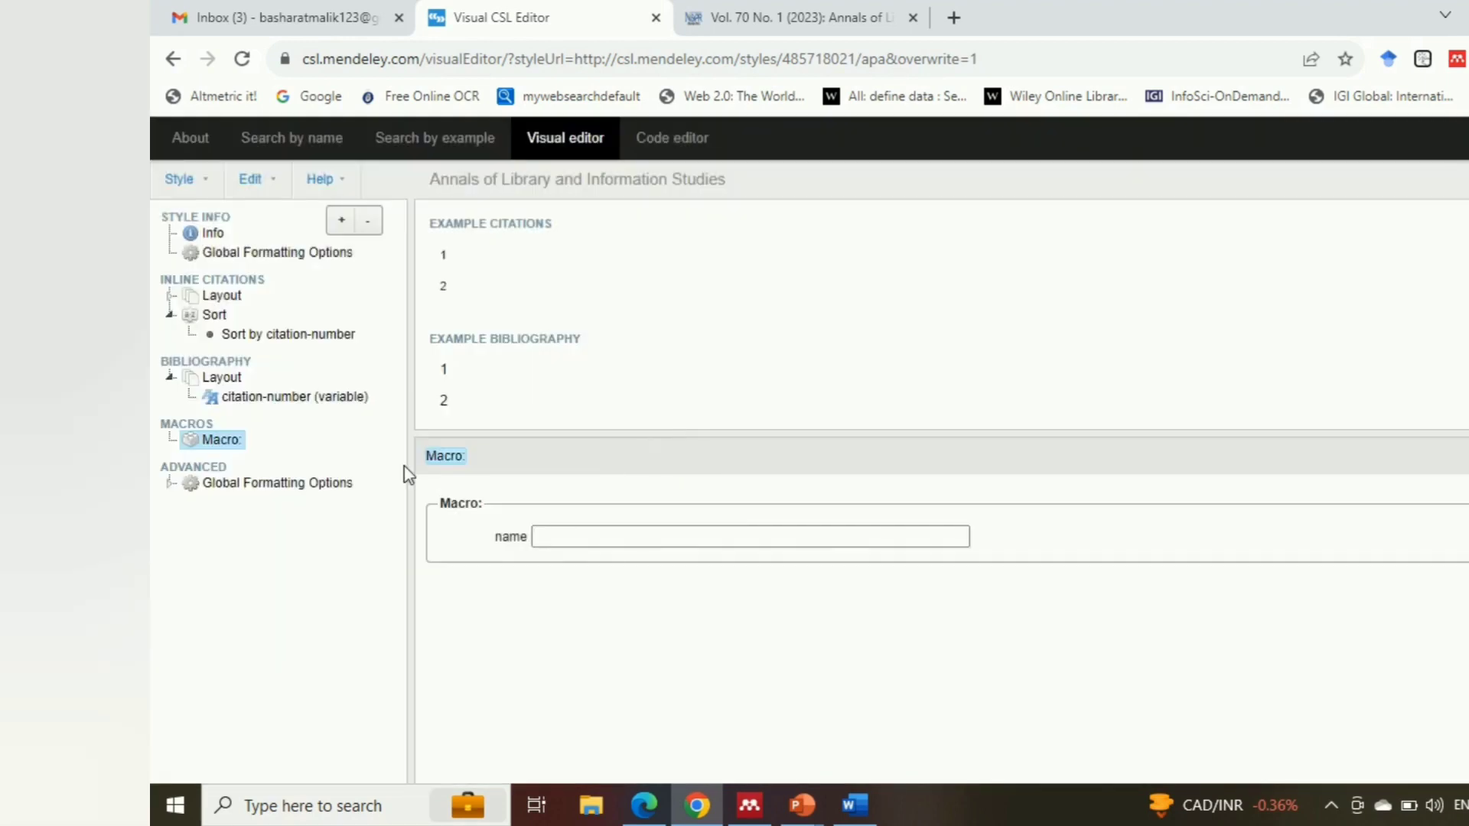
{"action": "left_click", "coordinate": [559, 534]}
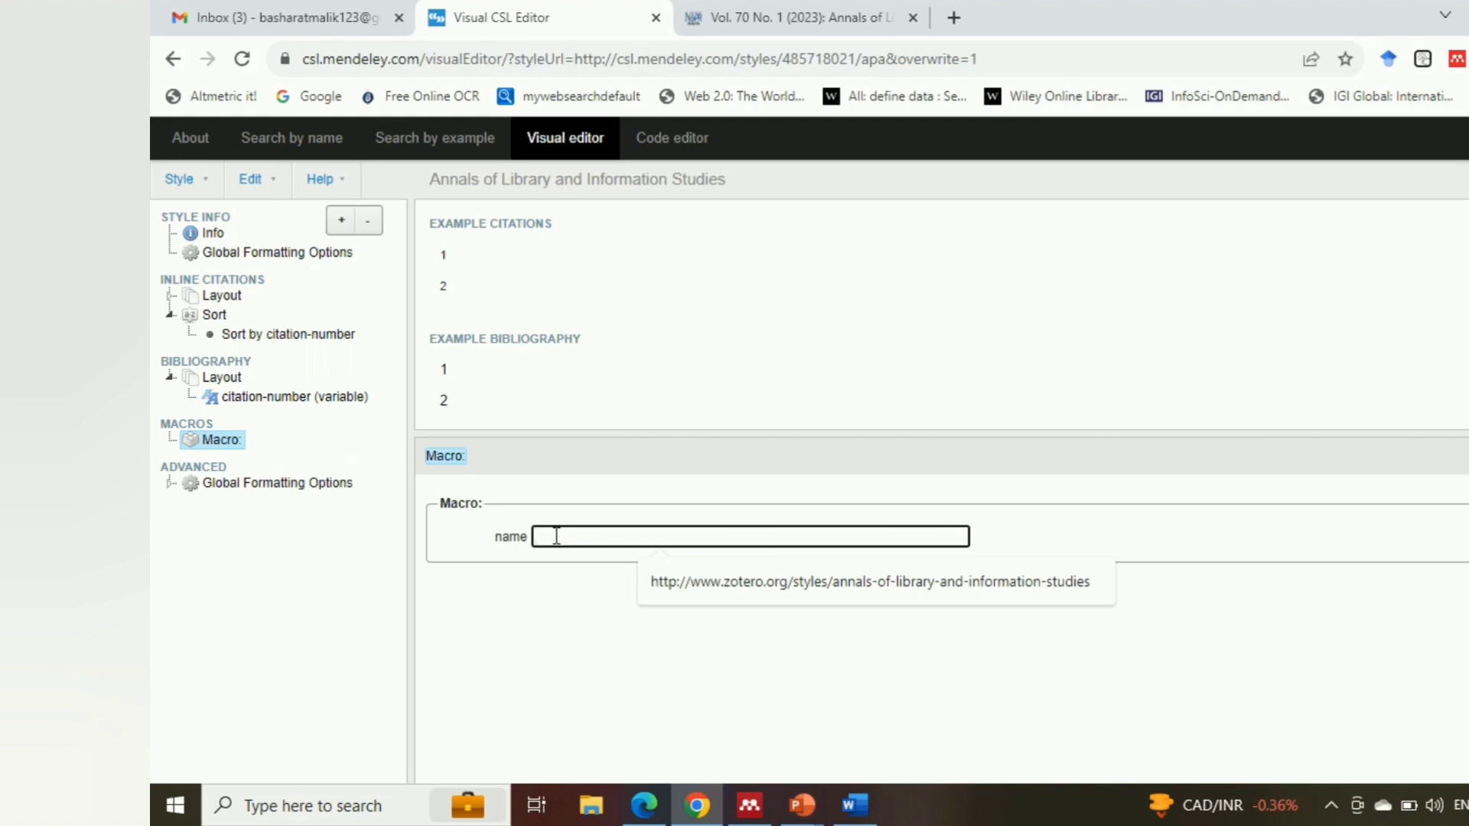
{"action": "type", "text": "author"}
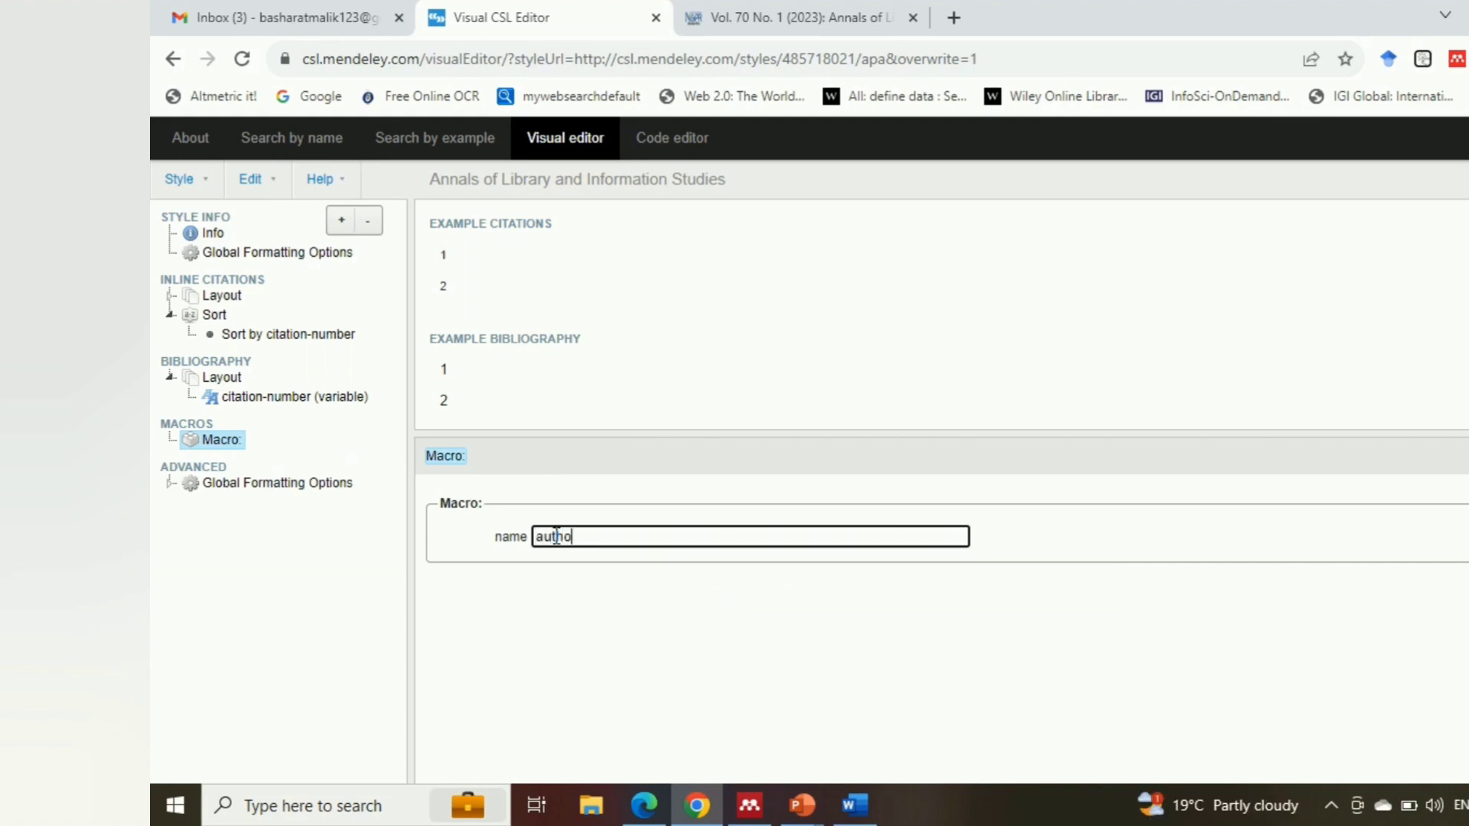
Add a second Text node to the bibliography layout, with type macro calling the author macro
{"action": "left_click", "coordinate": [198, 380]}
{"action": "left_click", "coordinate": [342, 220]}
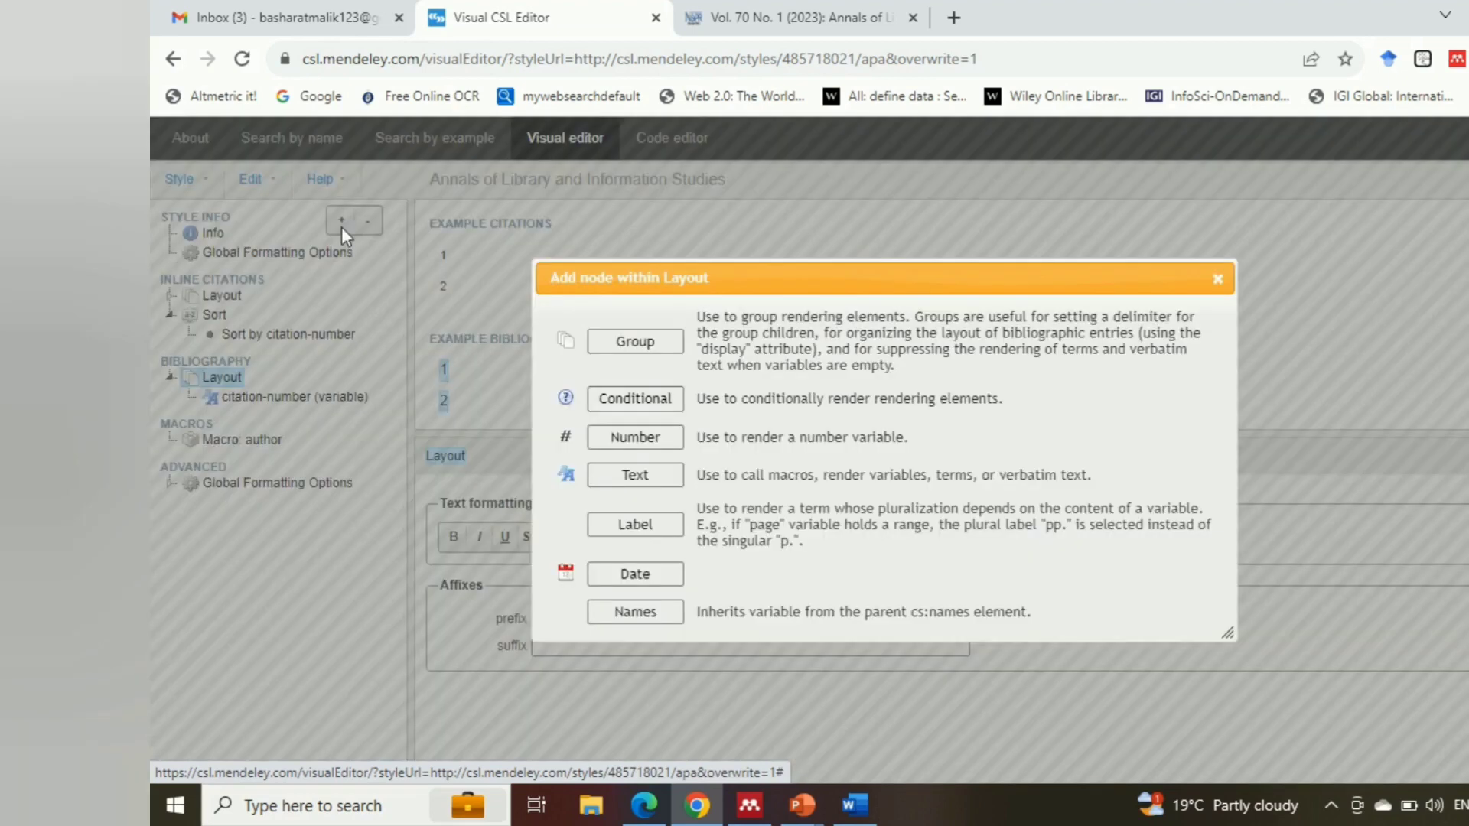
{"action": "left_click", "coordinate": [635, 472]}
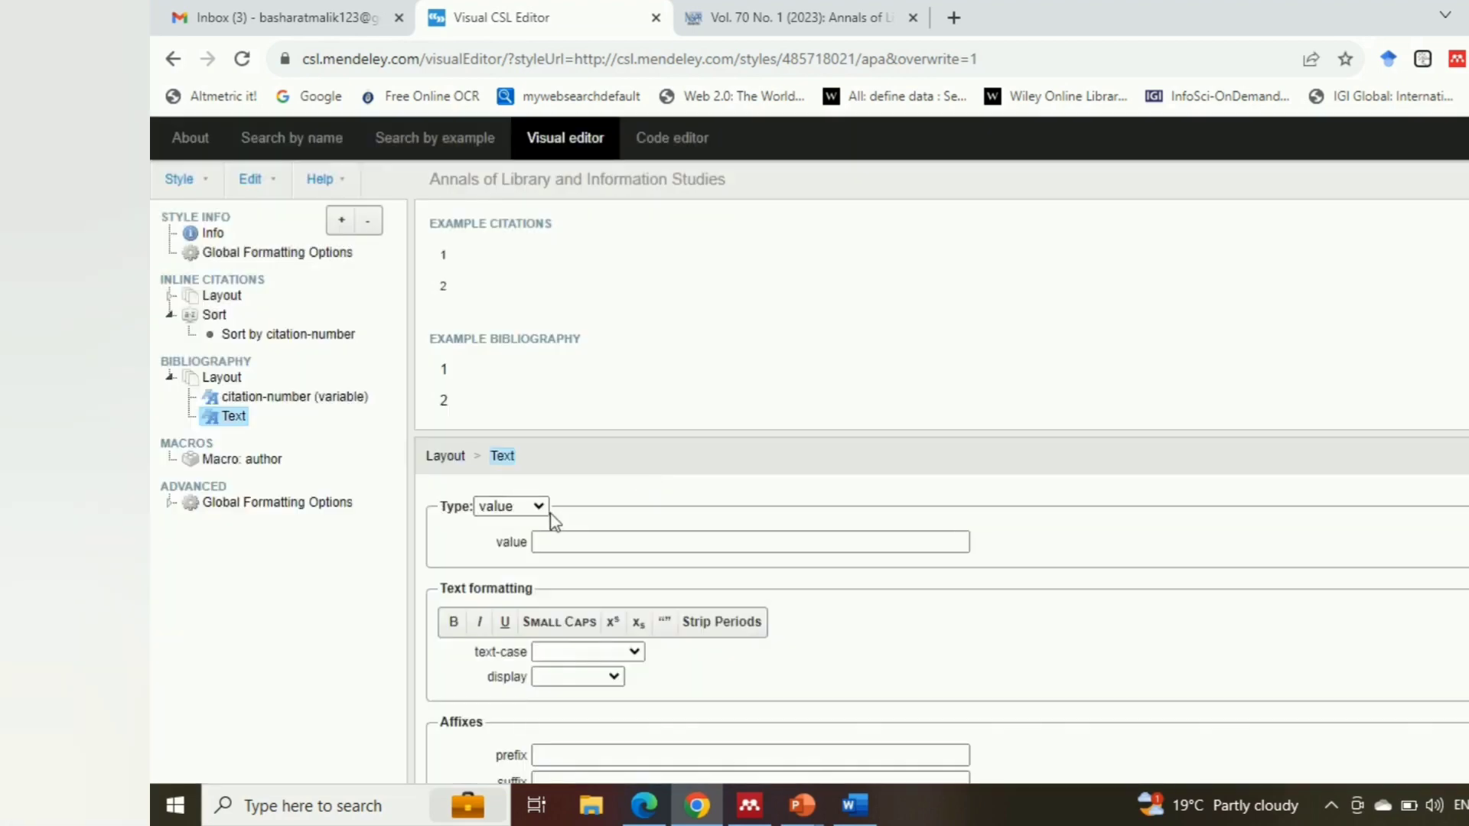
{"action": "left_click", "coordinate": [543, 512]}
{"action": "left_click", "coordinate": [493, 522]}
{"action": "left_click", "coordinate": [576, 543]}
{"action": "left_click", "coordinate": [556, 560]}
{"action": "scroll", "coordinate": [1366, 645], "scroll_direction": "down", "scroll_amount": 1}
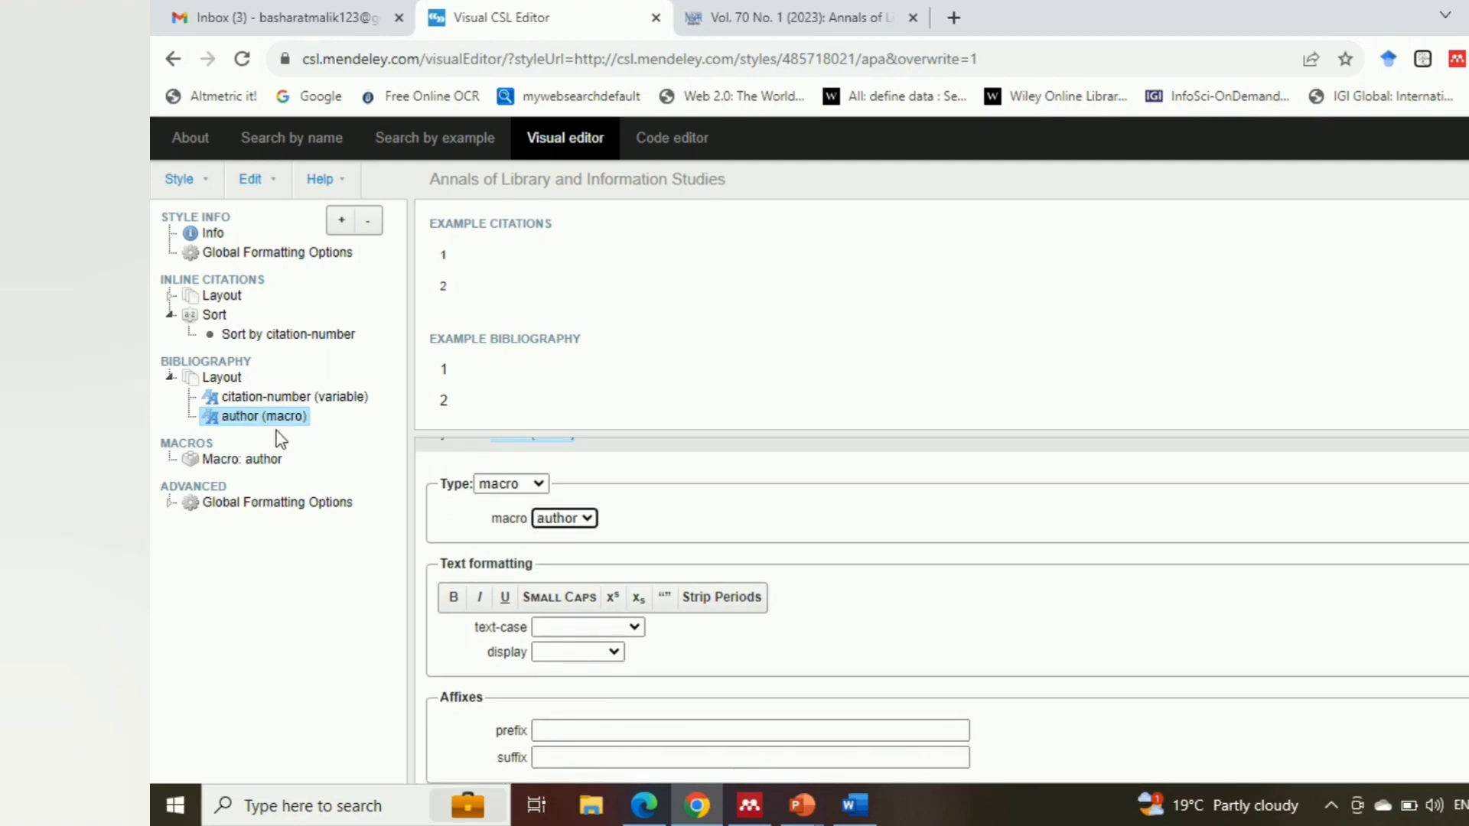
Add a Group node inside the bibliography's author macro and a Names node within that group
{"action": "left_click", "coordinate": [340, 223]}
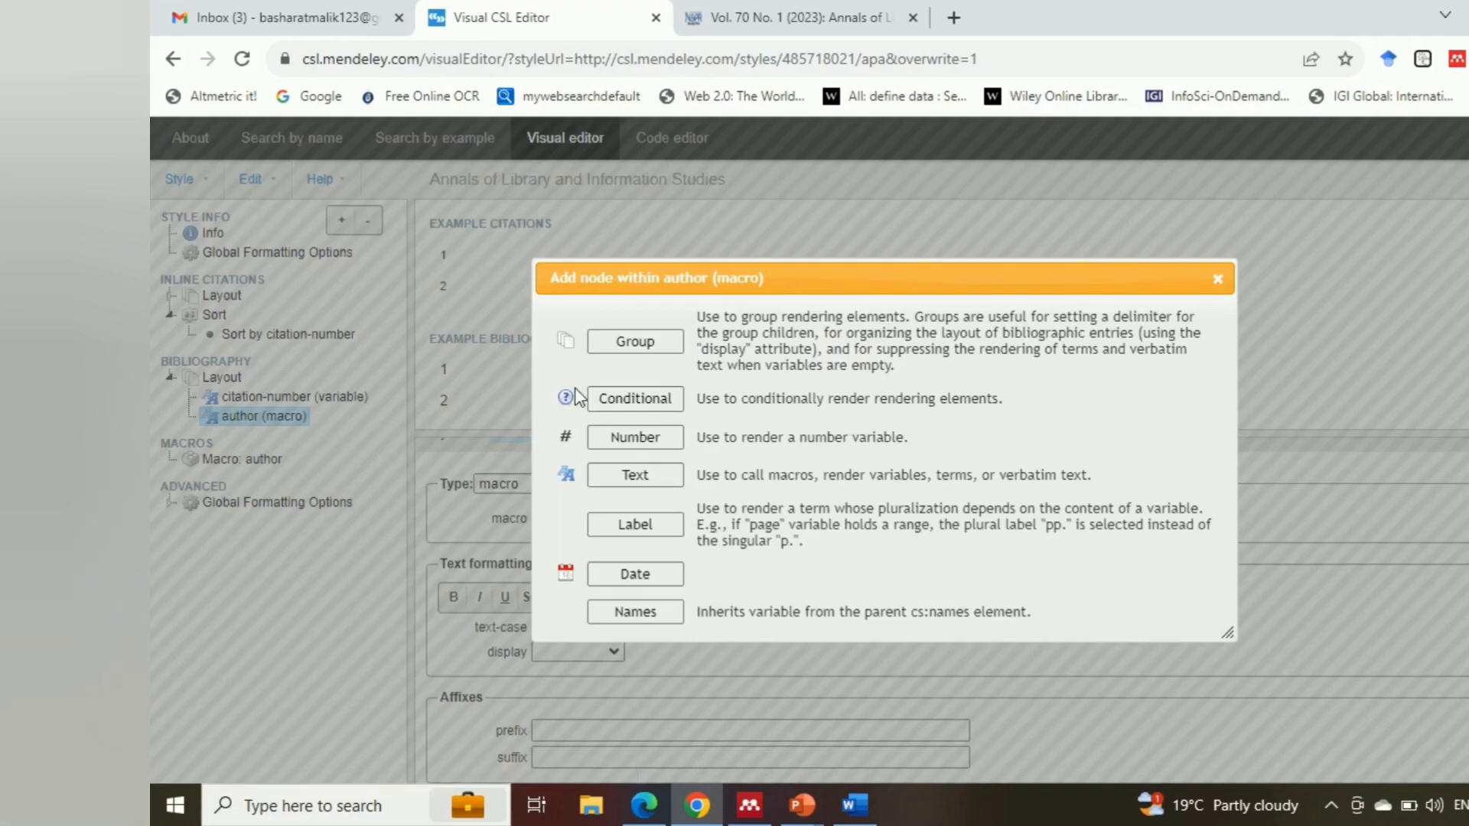
{"action": "left_click", "coordinate": [638, 342]}
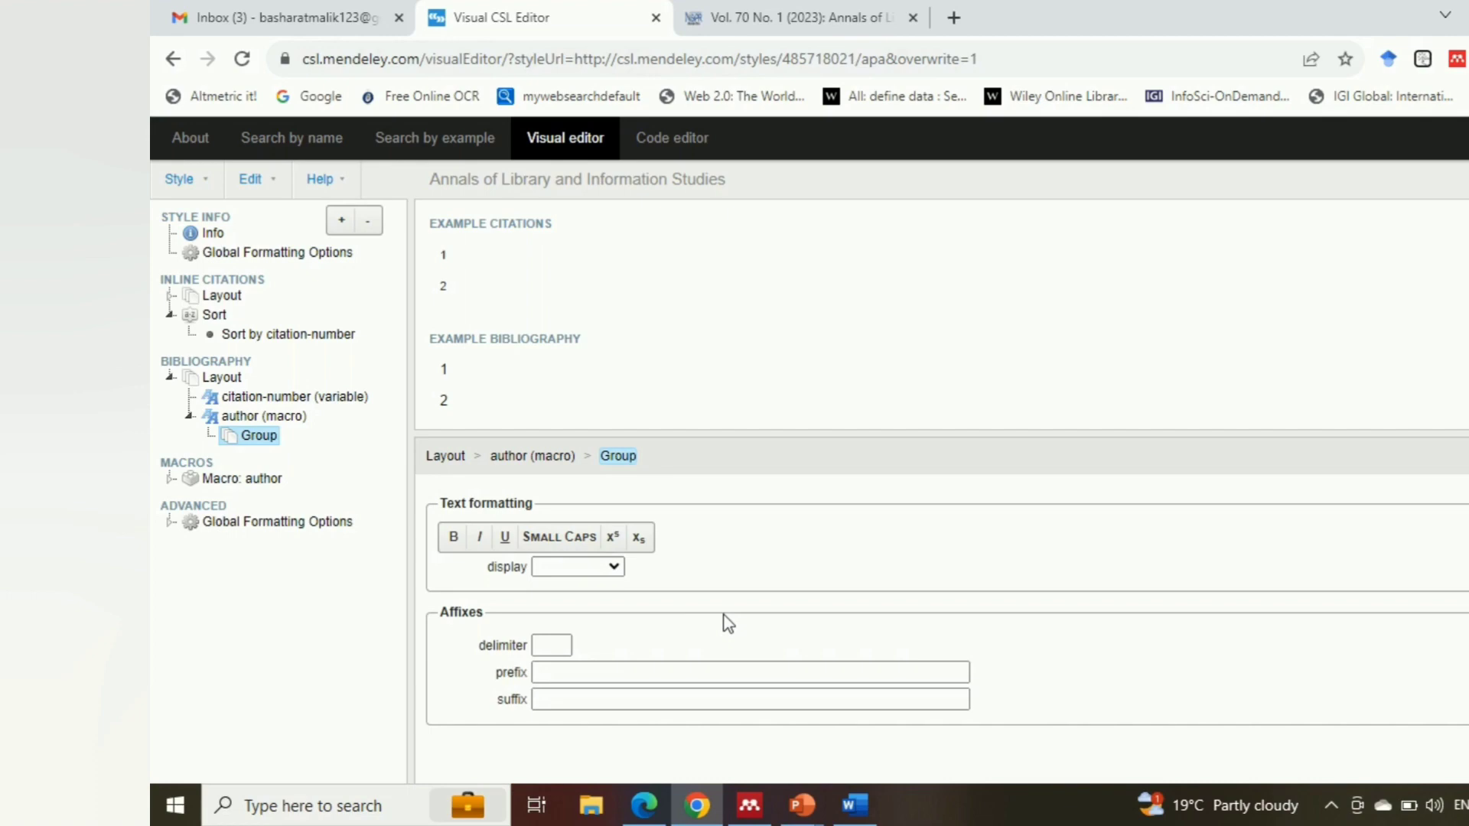
{"action": "left_click", "coordinate": [343, 224]}
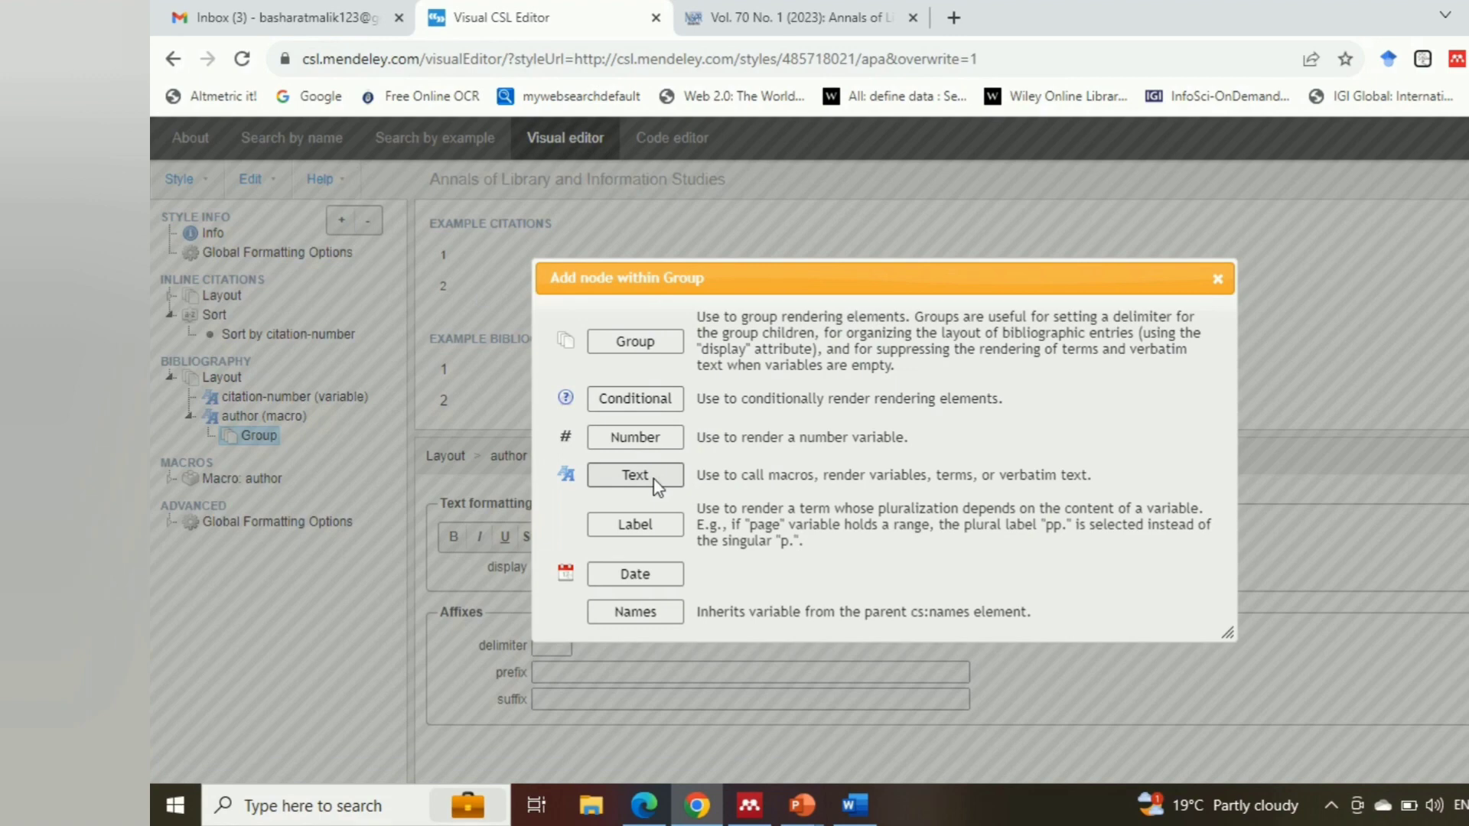
{"action": "left_click", "coordinate": [641, 610]}
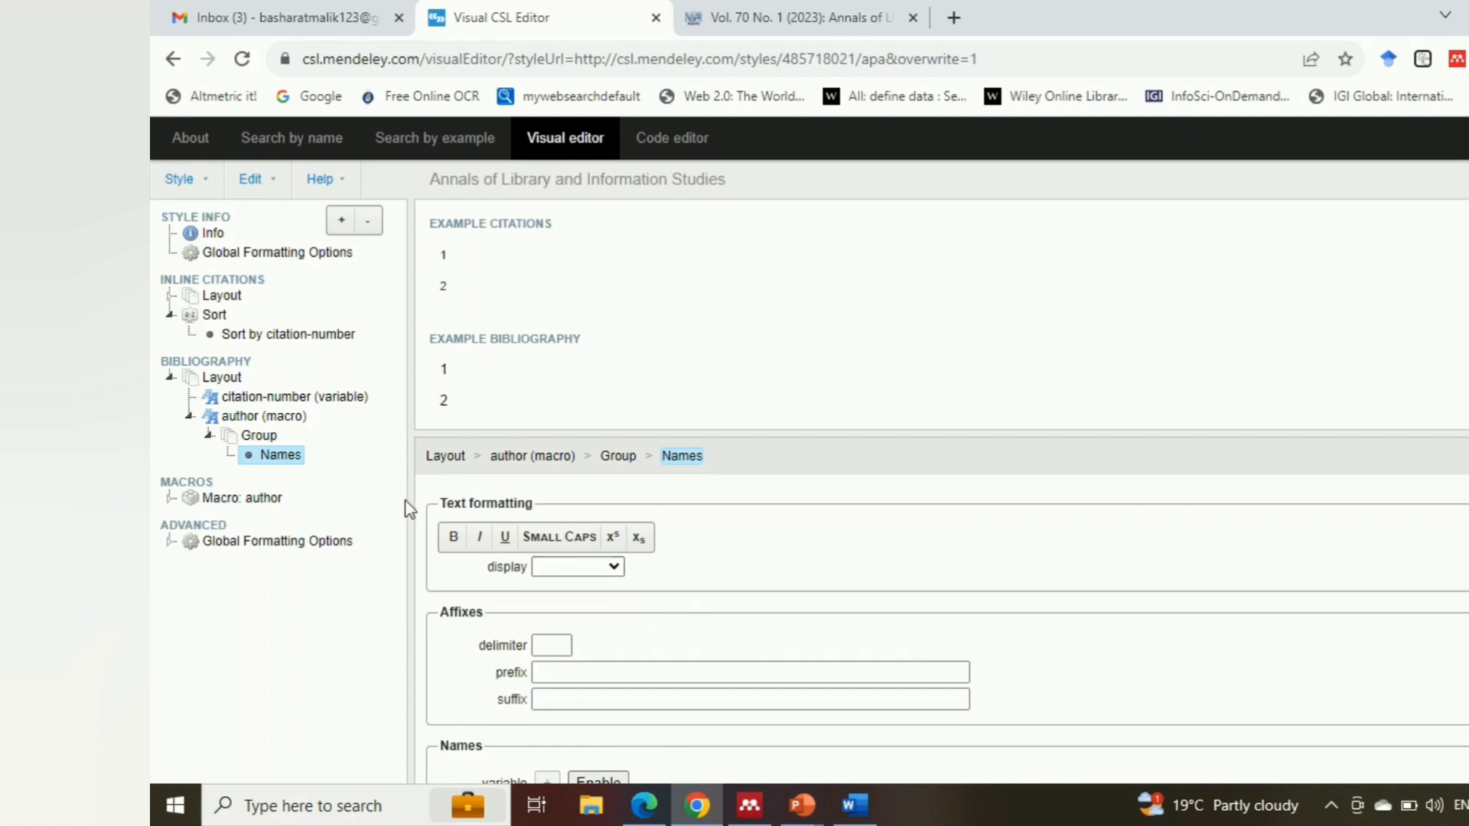
Enable the variable setting of the Names node and add the author variable to it
{"action": "left_click", "coordinate": [613, 568]}
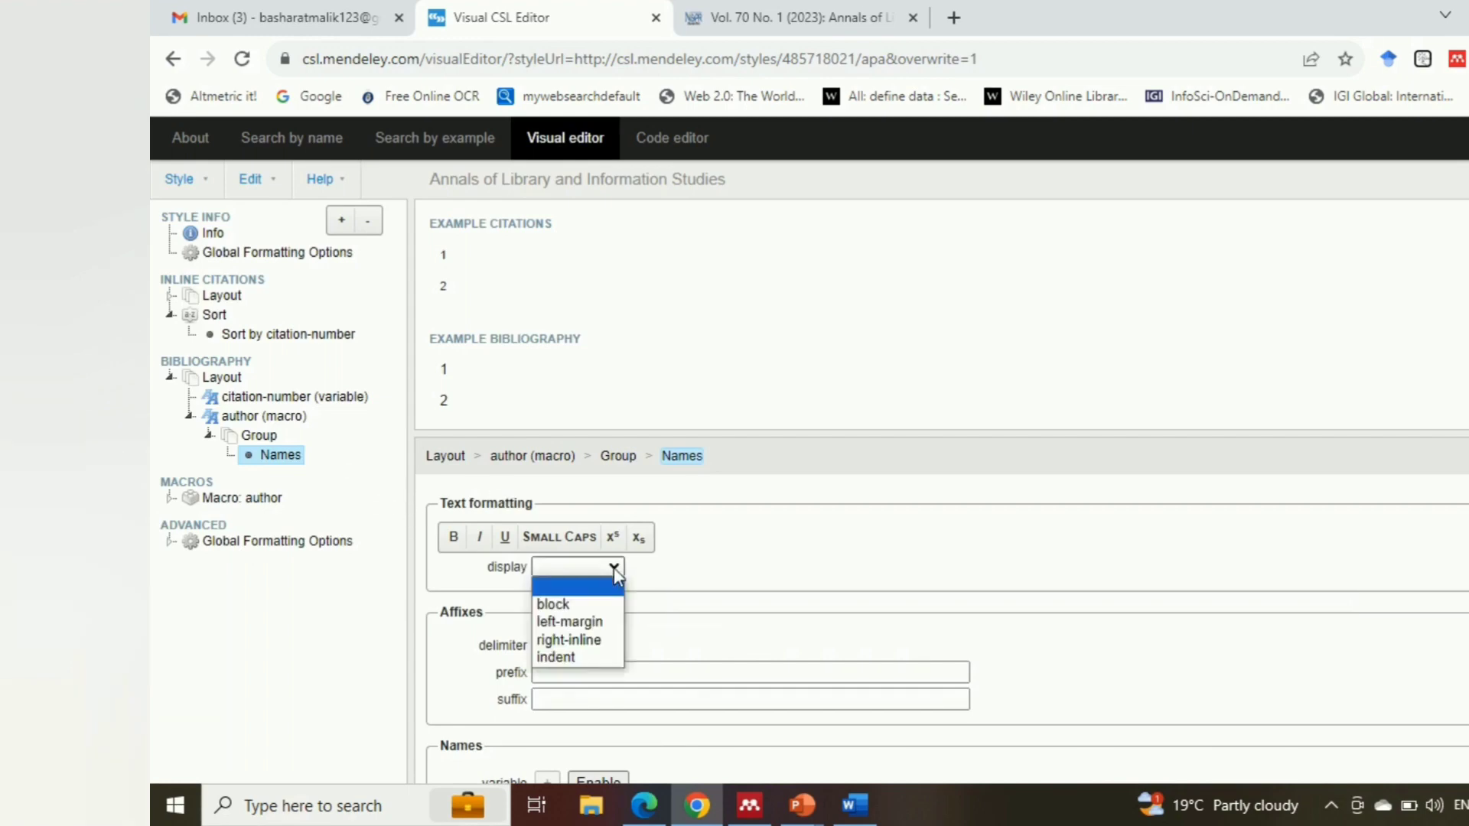
{"action": "left_click", "coordinate": [615, 570]}
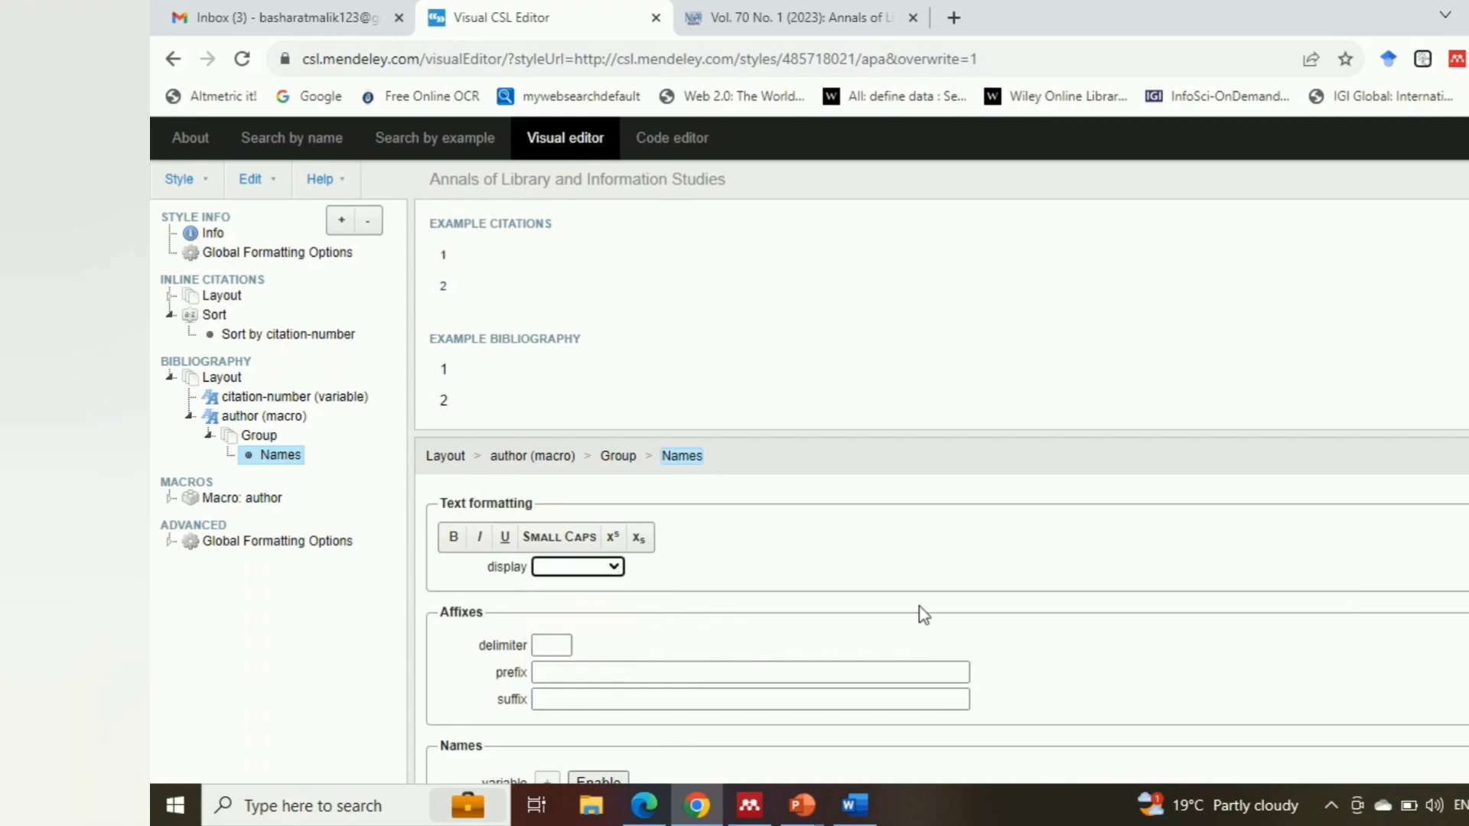
{"action": "scroll", "coordinate": [758, 707], "scroll_direction": "down", "scroll_amount": 1}
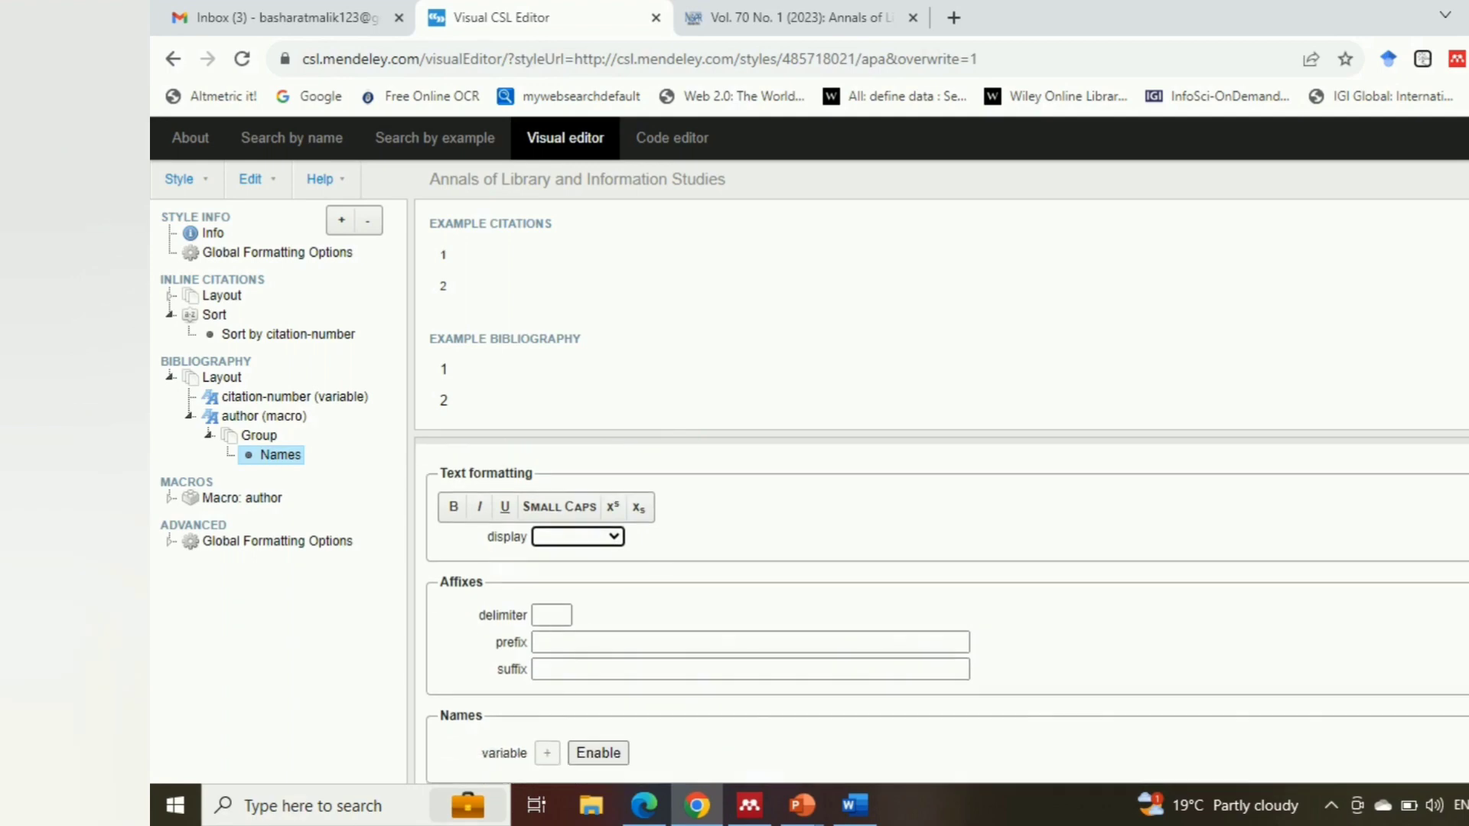
{"action": "left_click", "coordinate": [596, 757]}
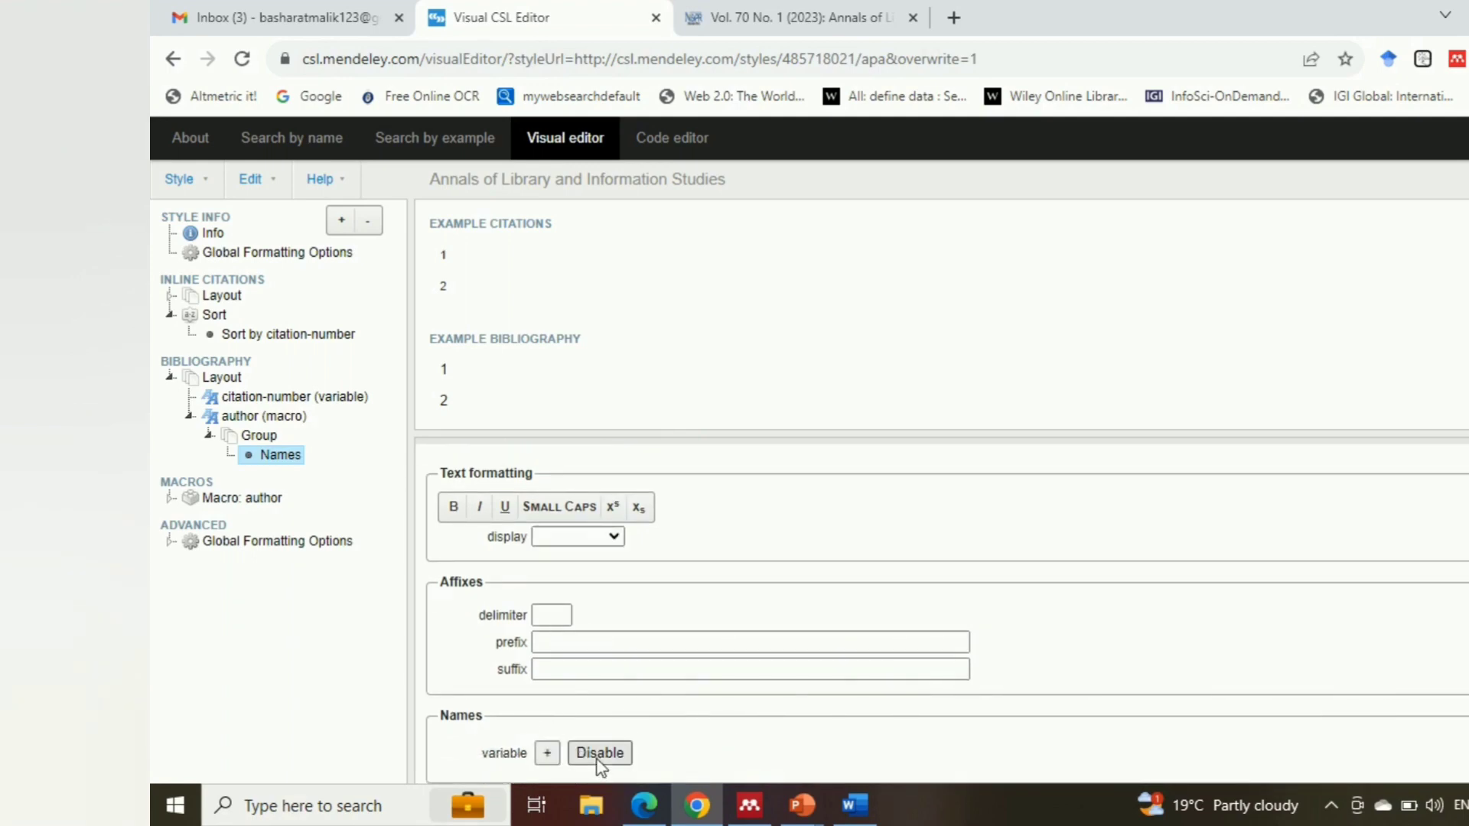
{"action": "left_click", "coordinate": [547, 753]}
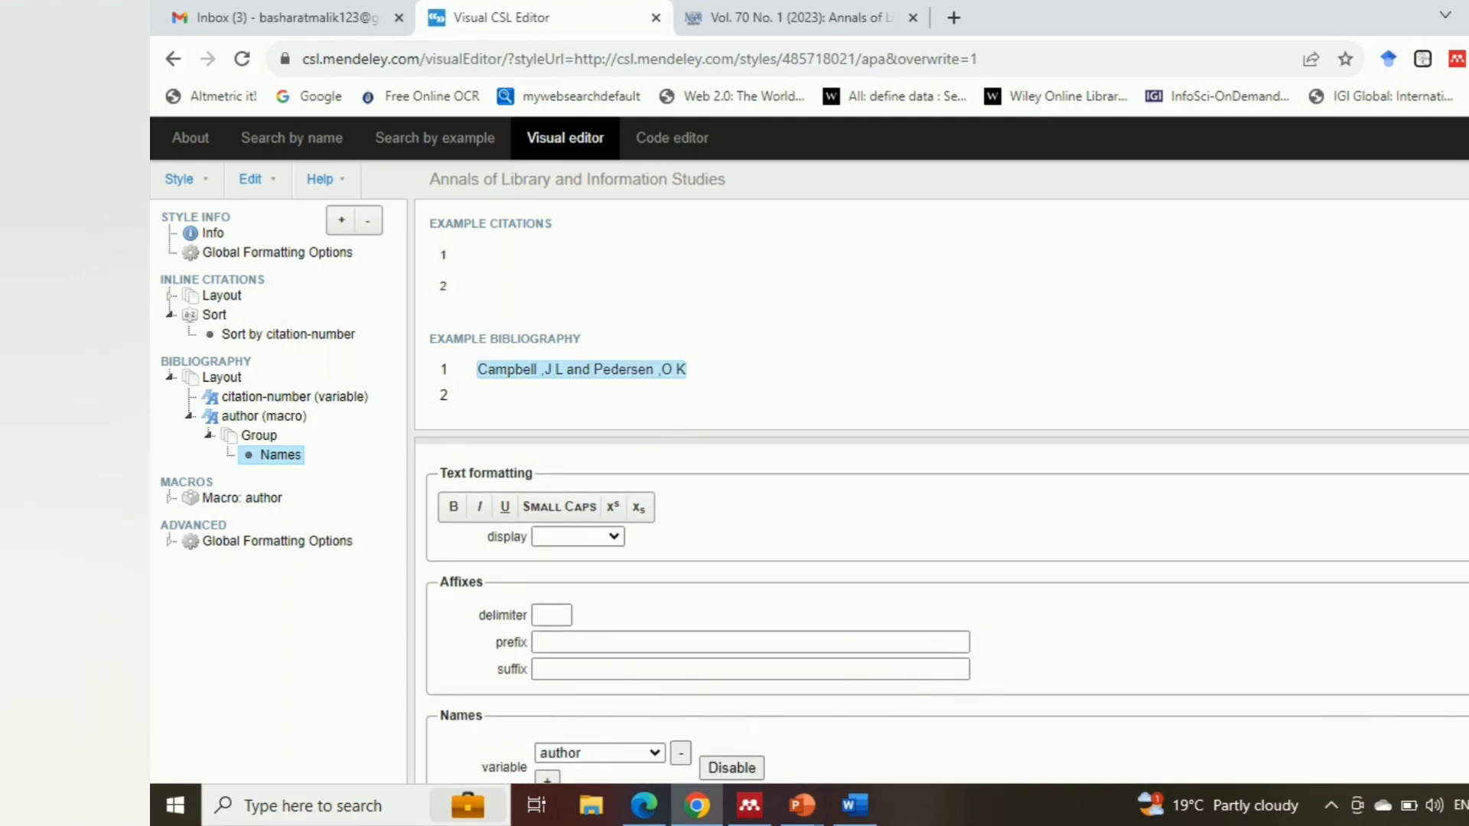
Check the author format in the Word sample reference and remove the comma from the bibliography's sort-separator, leaving only a space
{"action": "scroll", "coordinate": [695, 475], "scroll_direction": "down", "scroll_amount": 1}
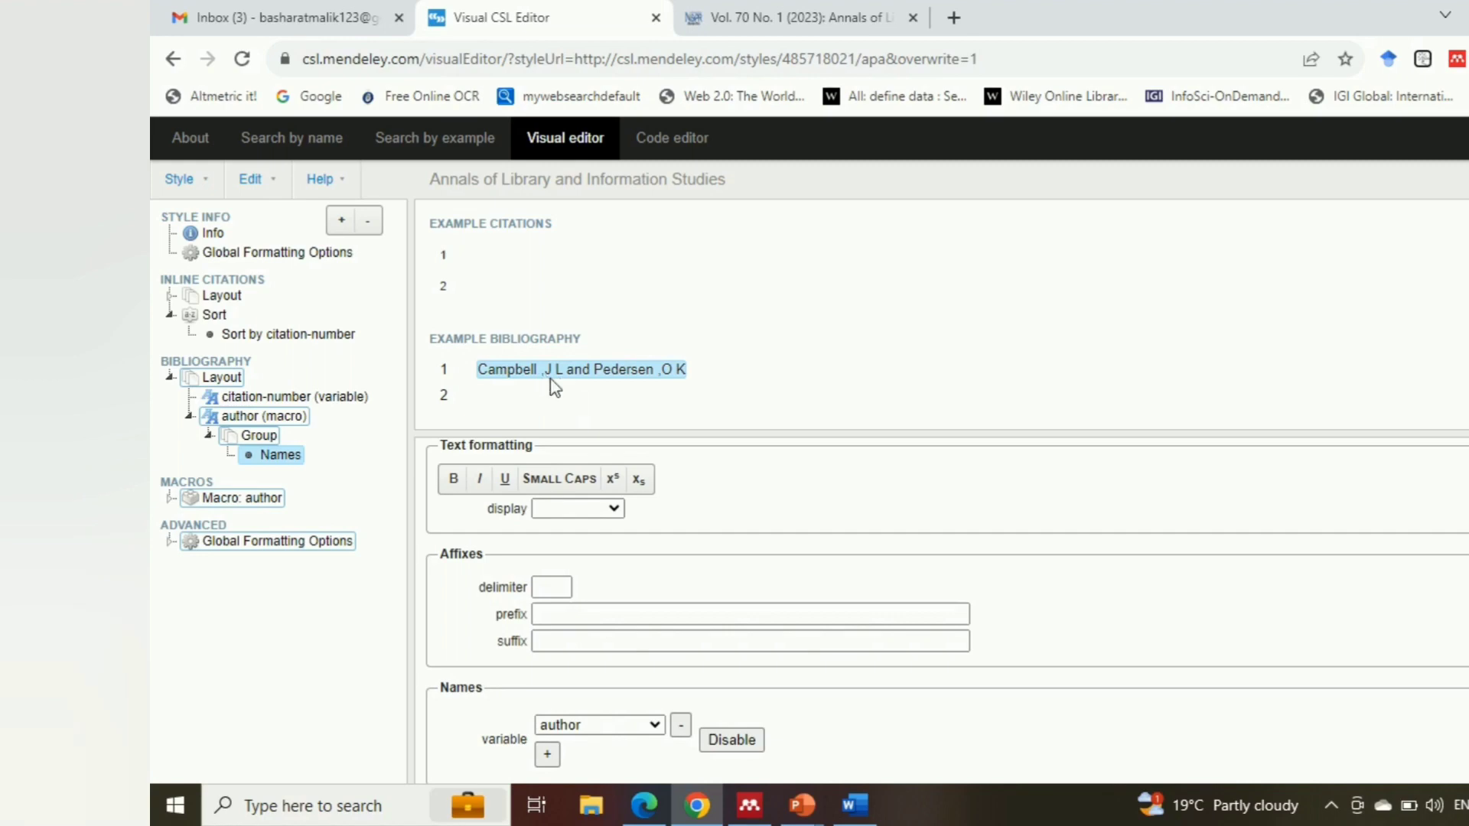
{"action": "key", "text": "alt+Tab"}
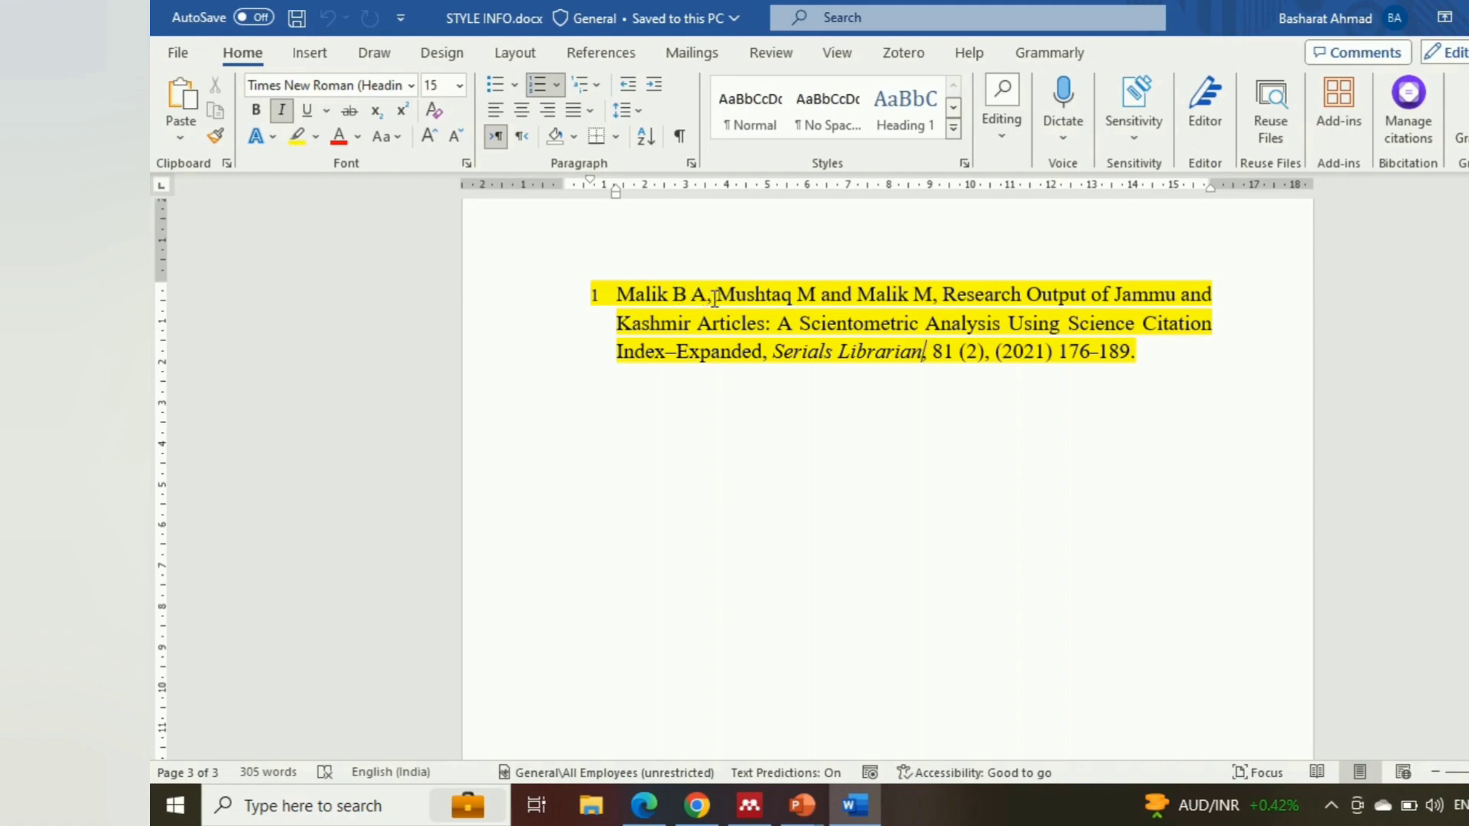
{"action": "key", "text": "alt+Tab"}
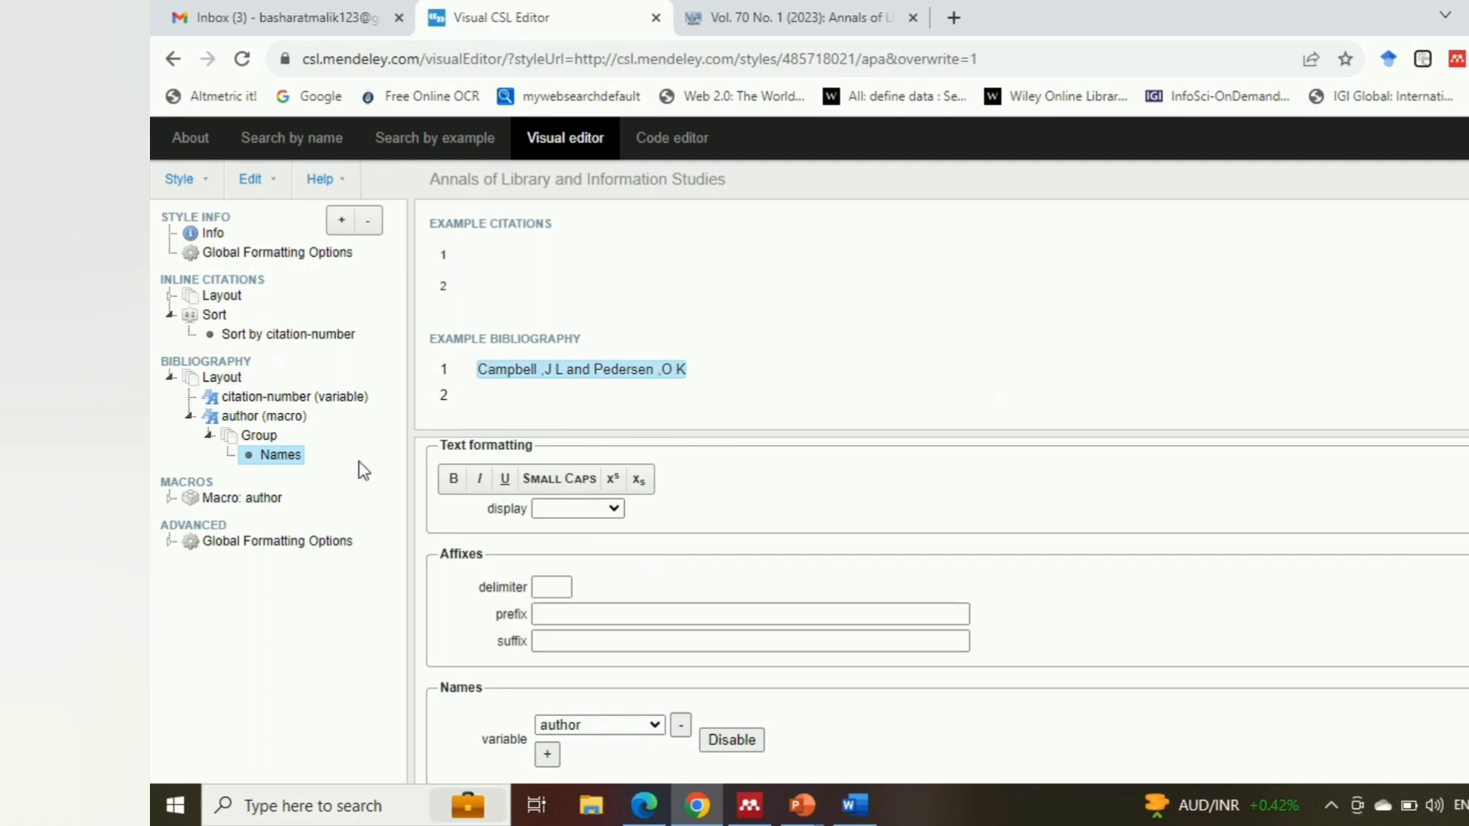
{"action": "left_click", "coordinate": [229, 362]}
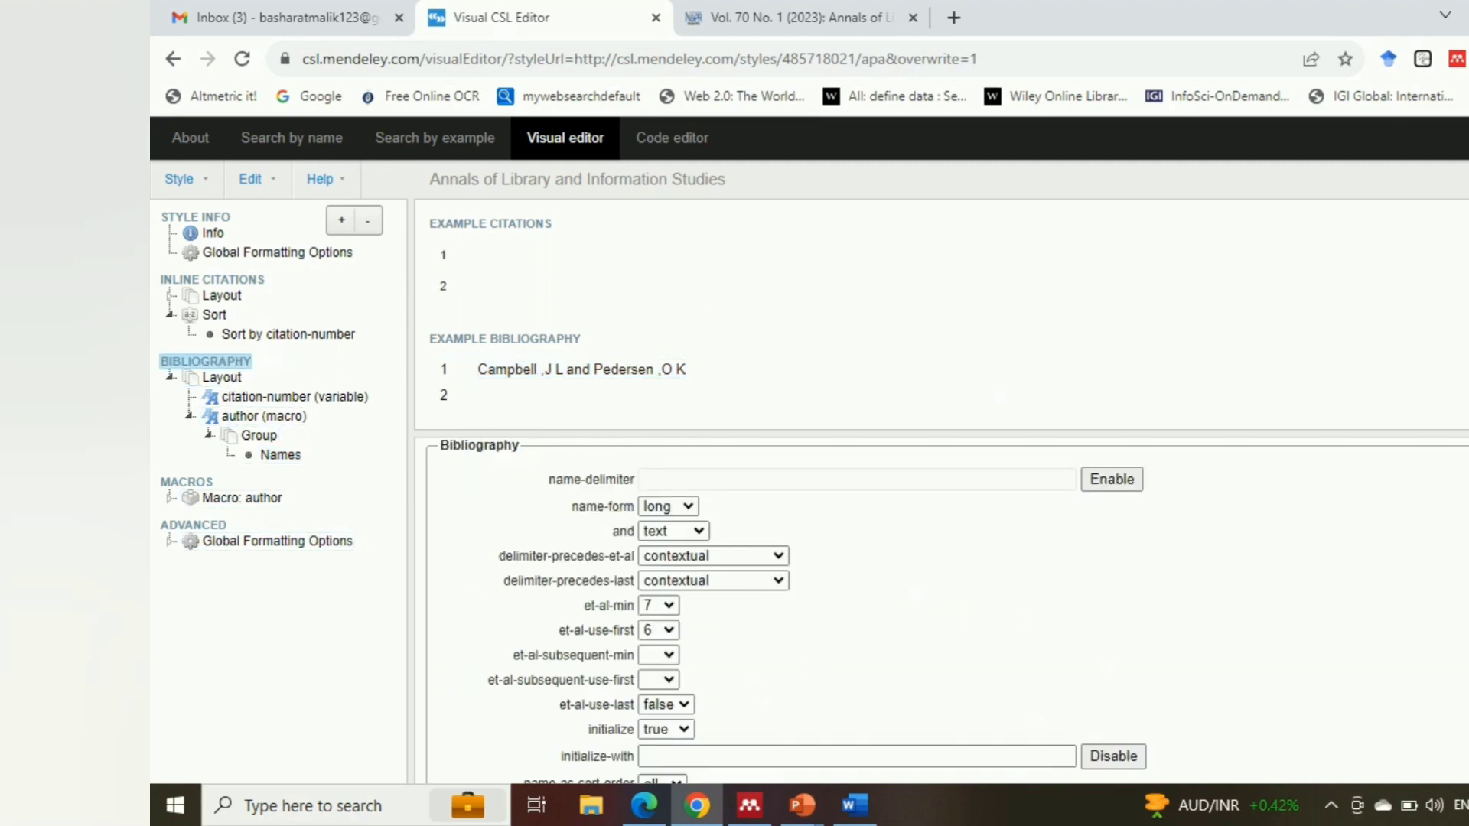
{"action": "scroll", "coordinate": [946, 611], "scroll_direction": "down", "scroll_amount": 2}
{"action": "left_click", "coordinate": [649, 643]}
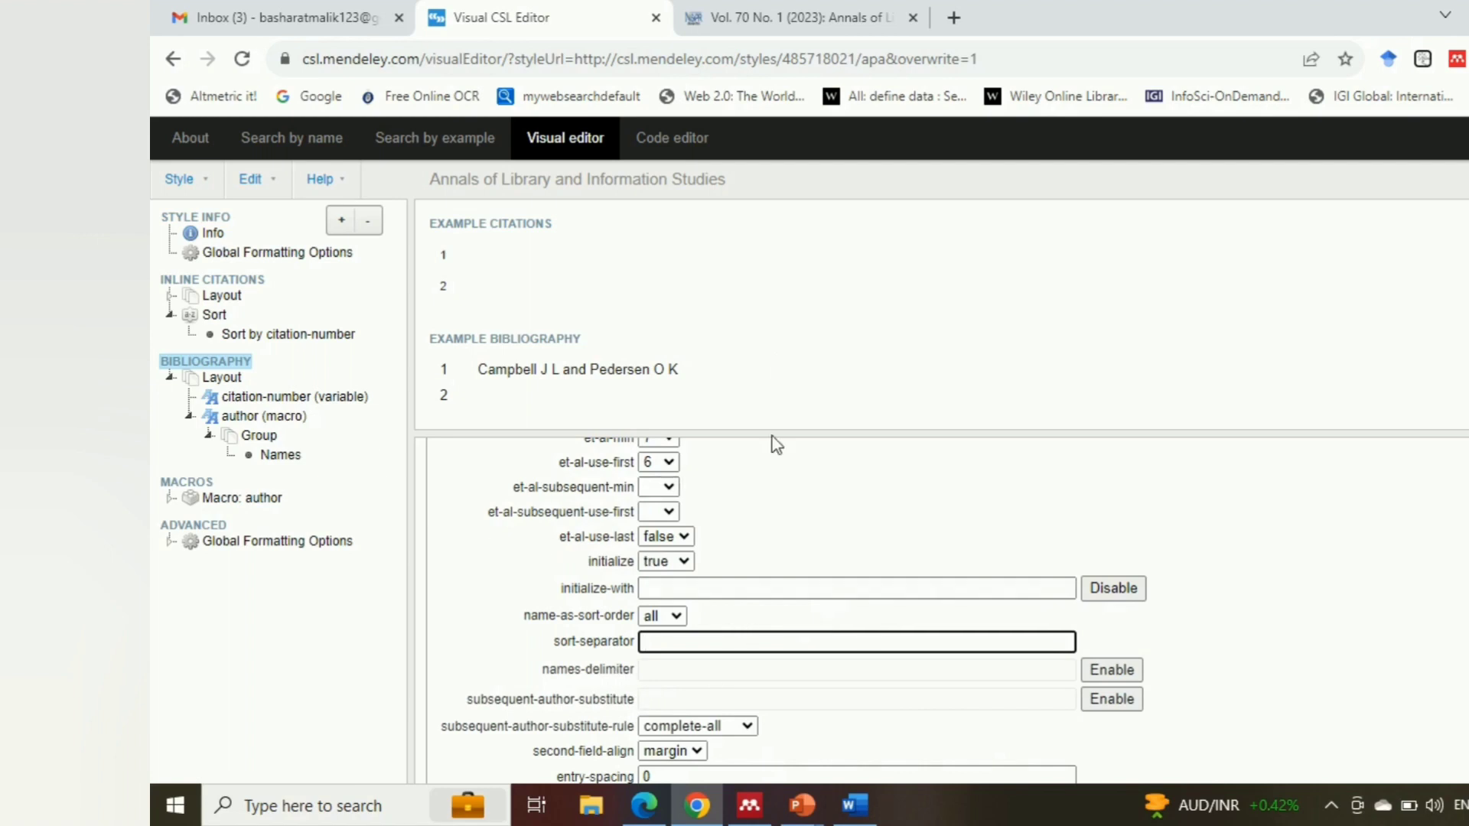
Set the suffix of the Names node in the bibliography's author macro to a comma
{"action": "left_click", "coordinate": [288, 461]}
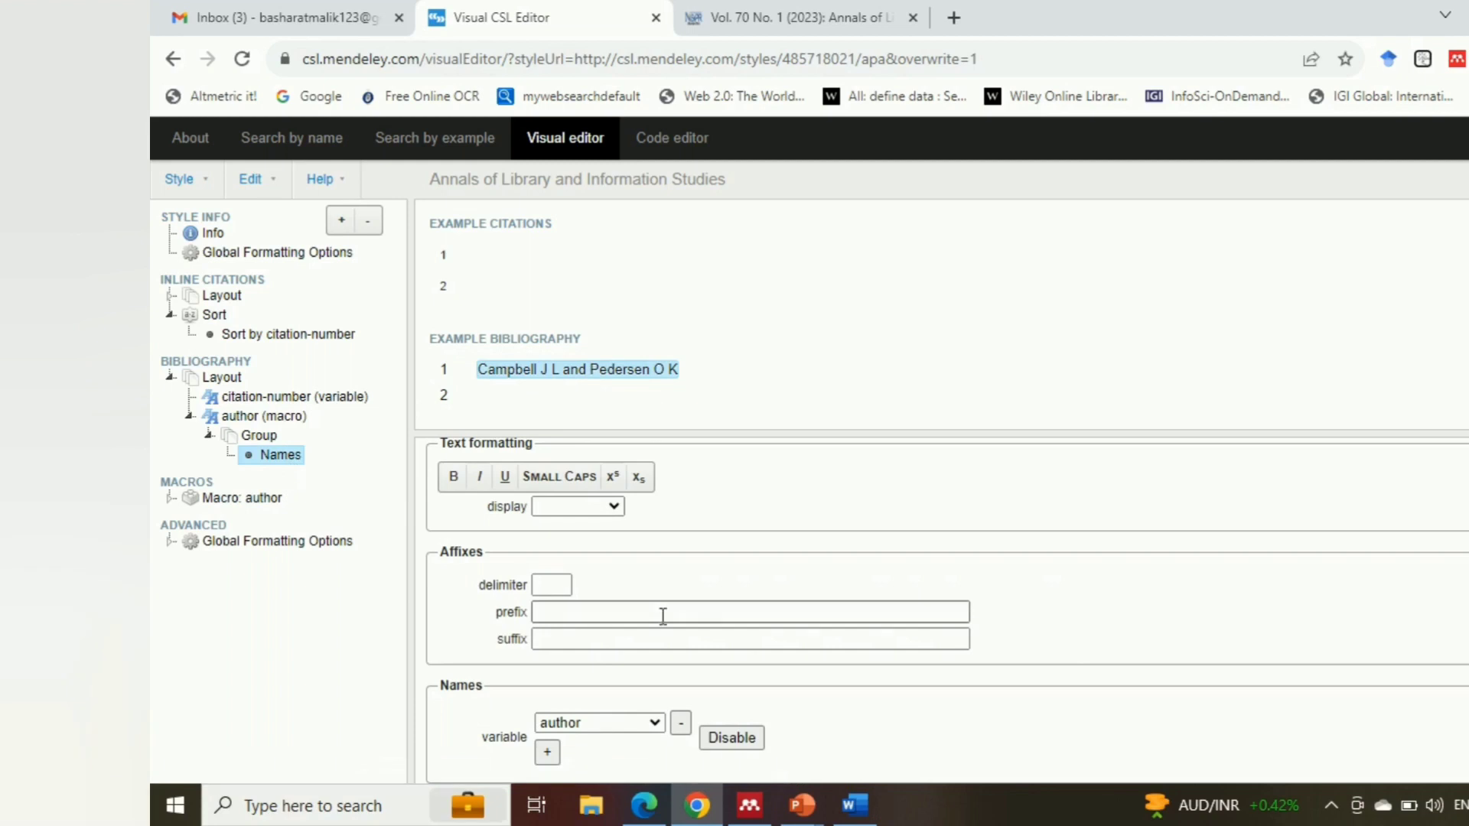
{"action": "left_click", "coordinate": [581, 639]}
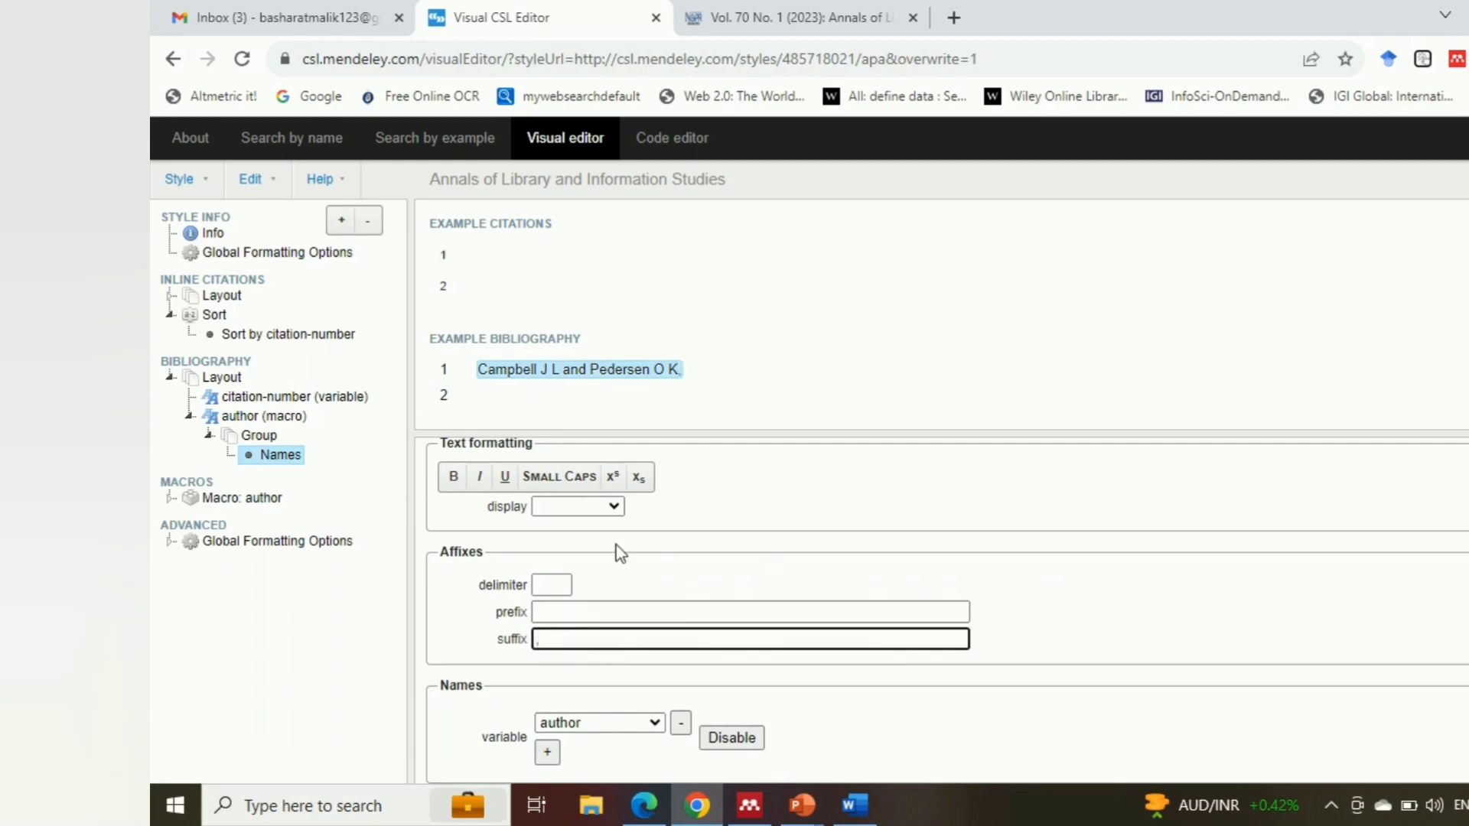
{"action": "left_click", "coordinate": [205, 361]}
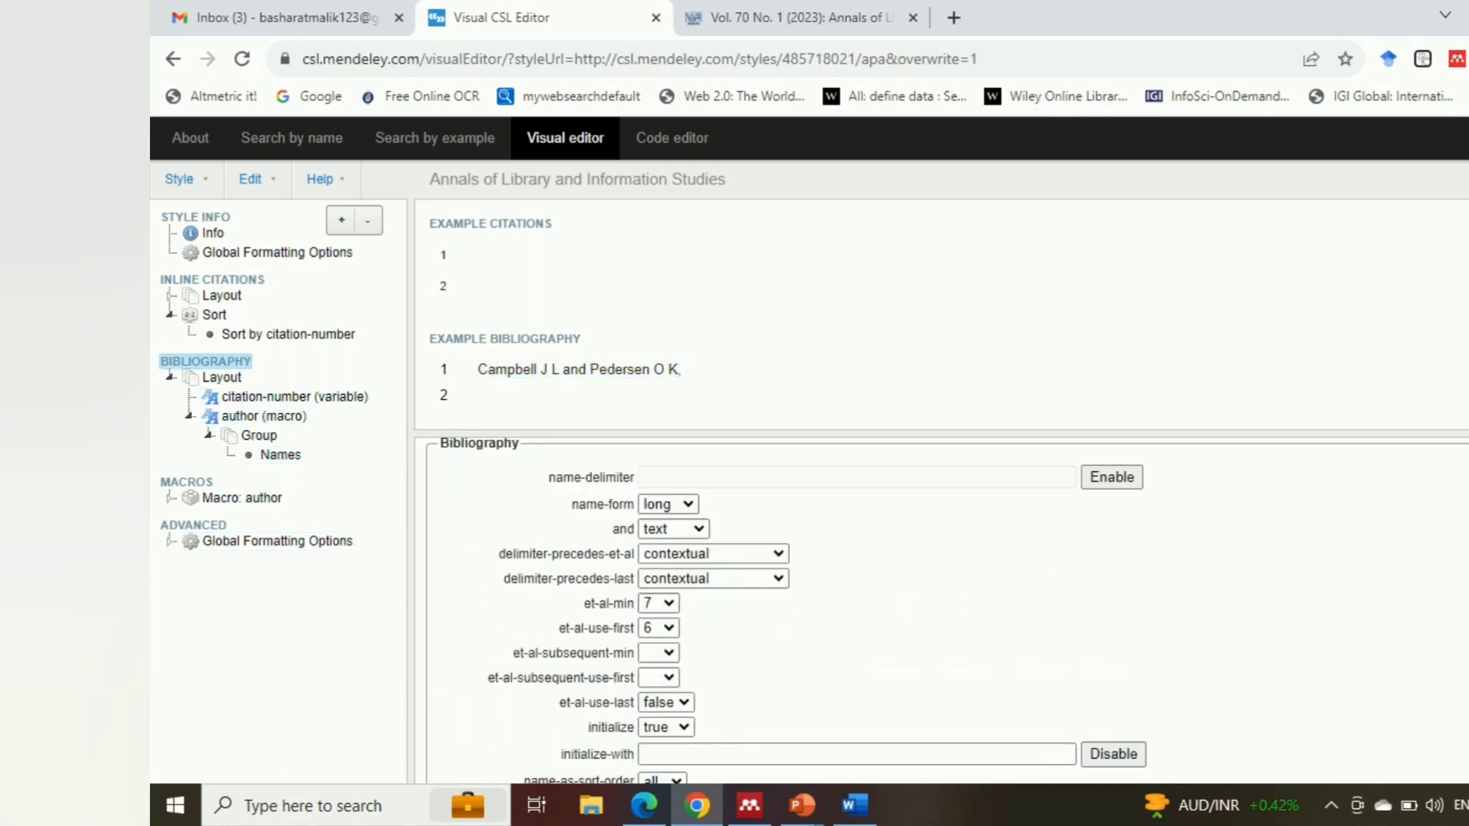
{"action": "scroll", "coordinate": [841, 612], "scroll_direction": "down", "scroll_amount": 3}
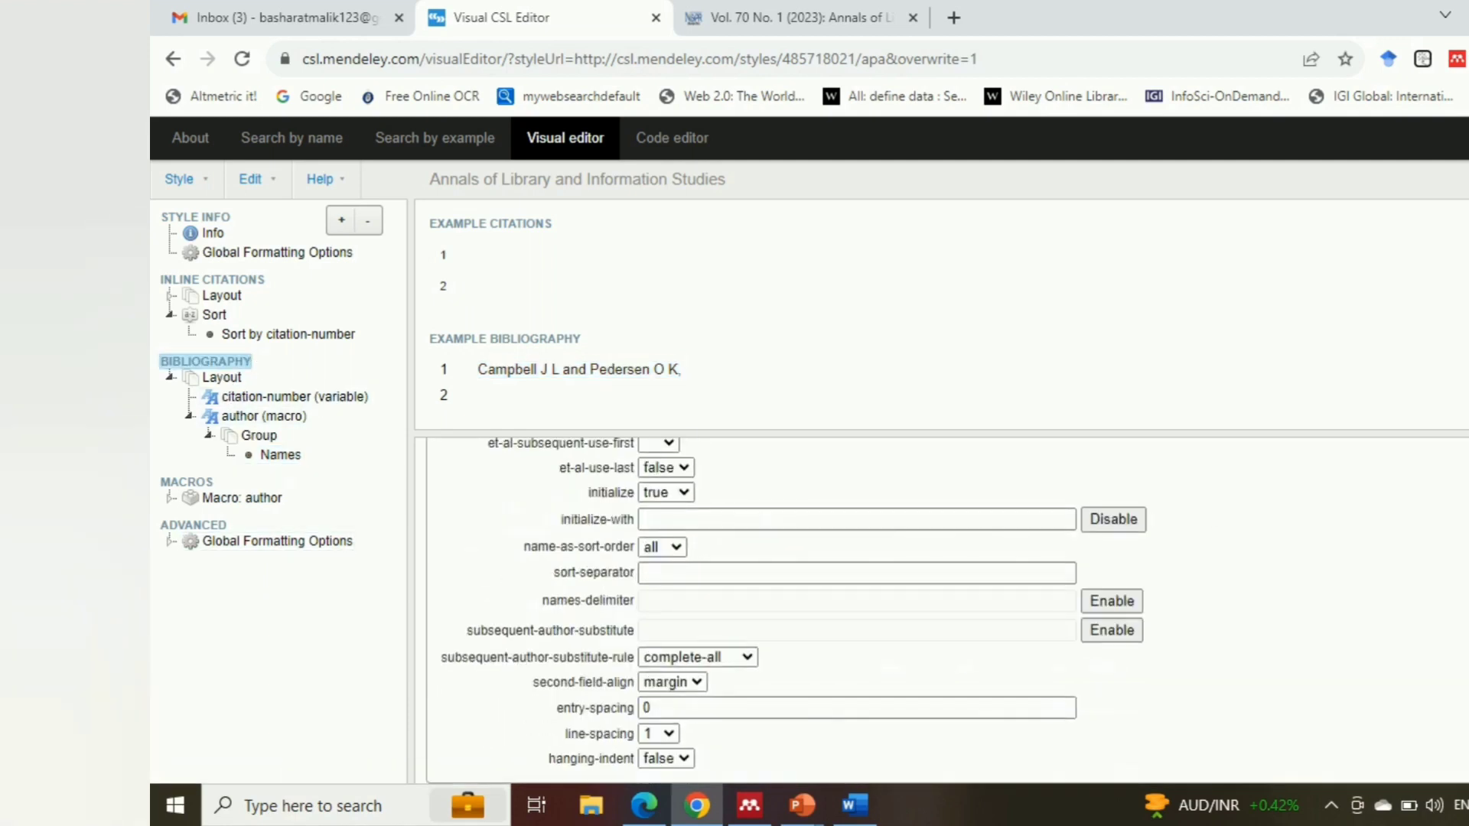
{"action": "left_click", "coordinate": [272, 419]}
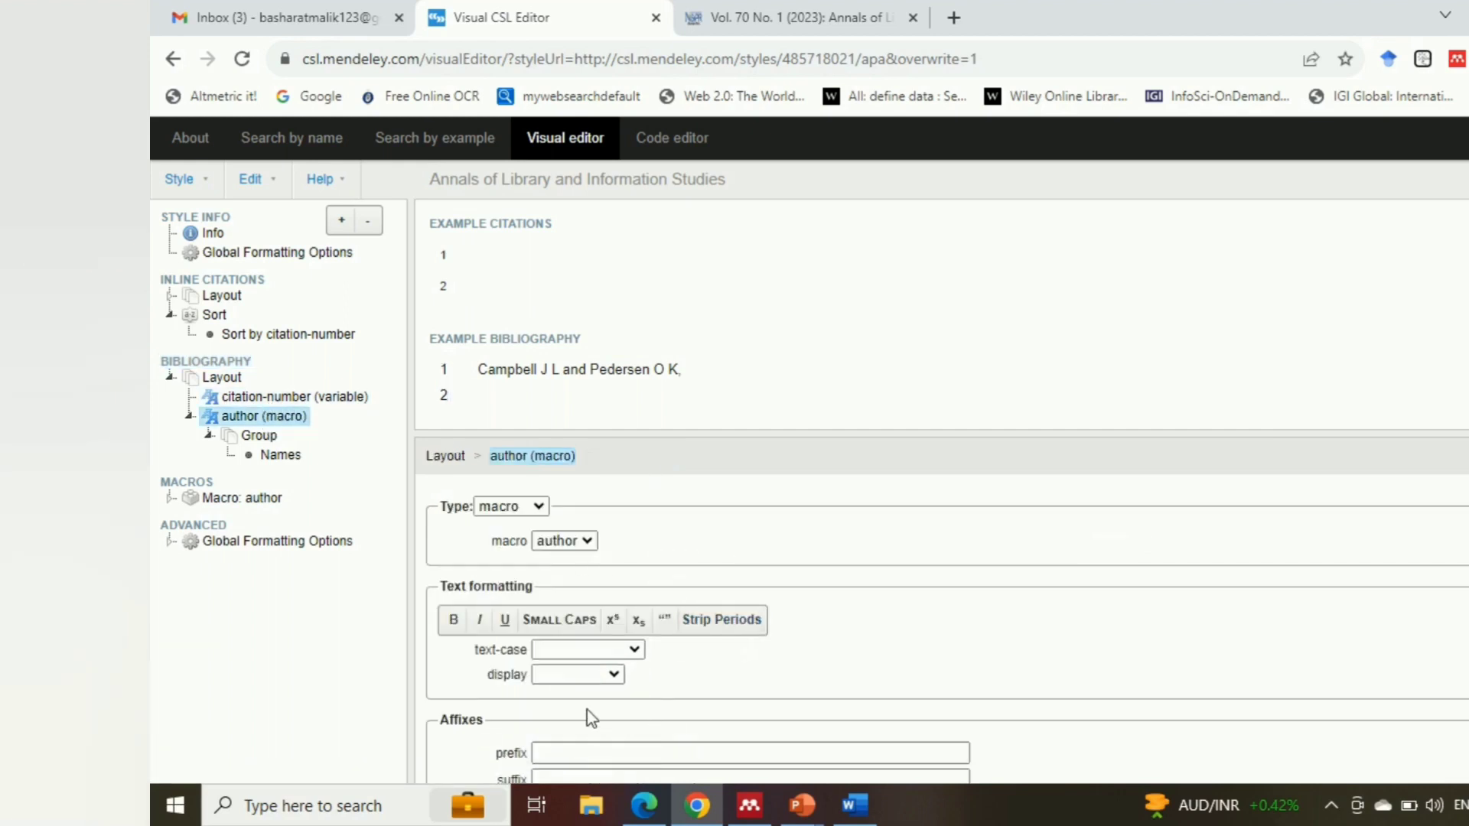
{"action": "scroll", "coordinate": [581, 726], "scroll_direction": "down", "scroll_amount": 1}
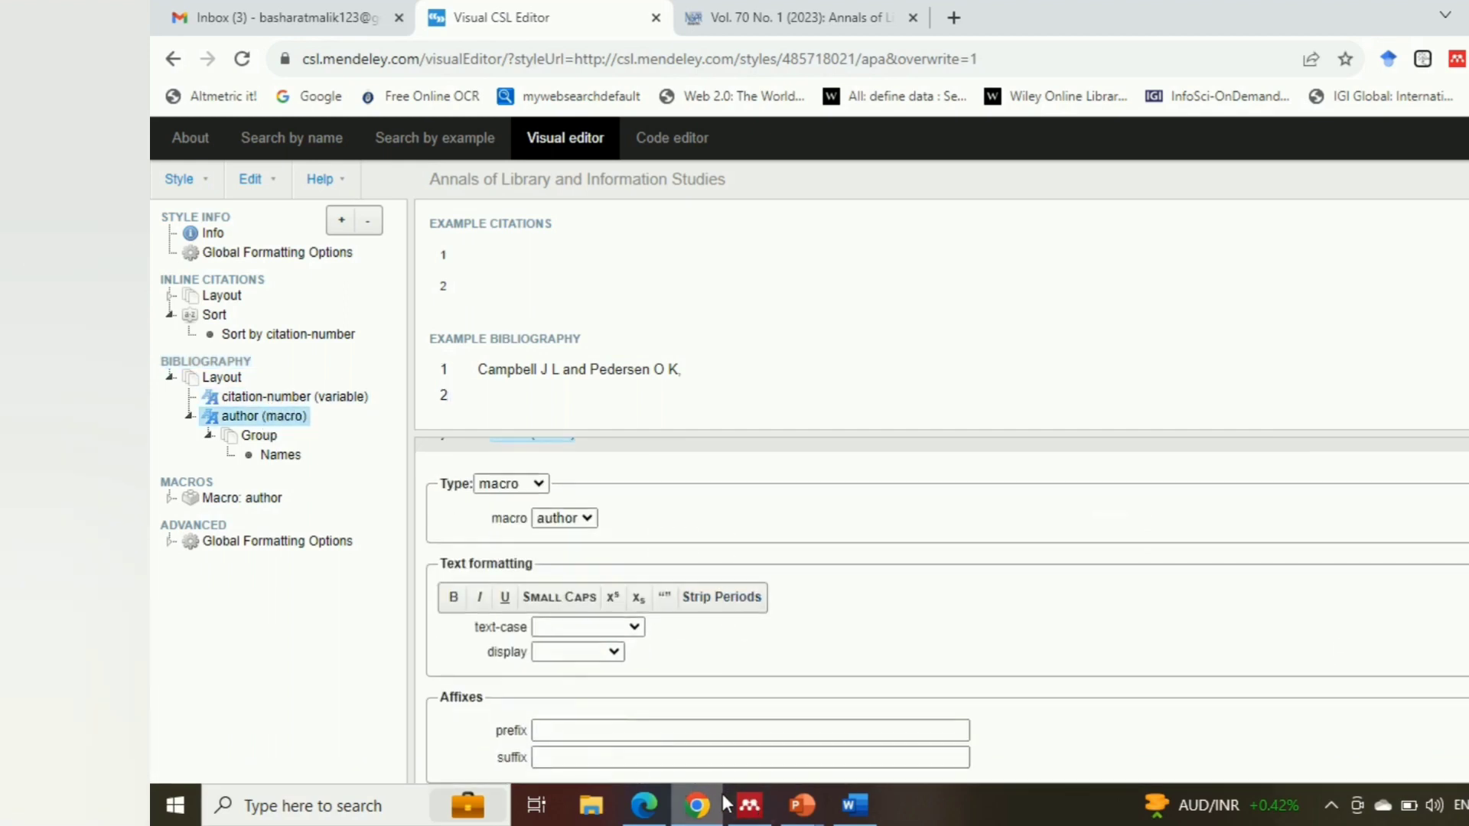
{"action": "left_click", "coordinate": [576, 760]}
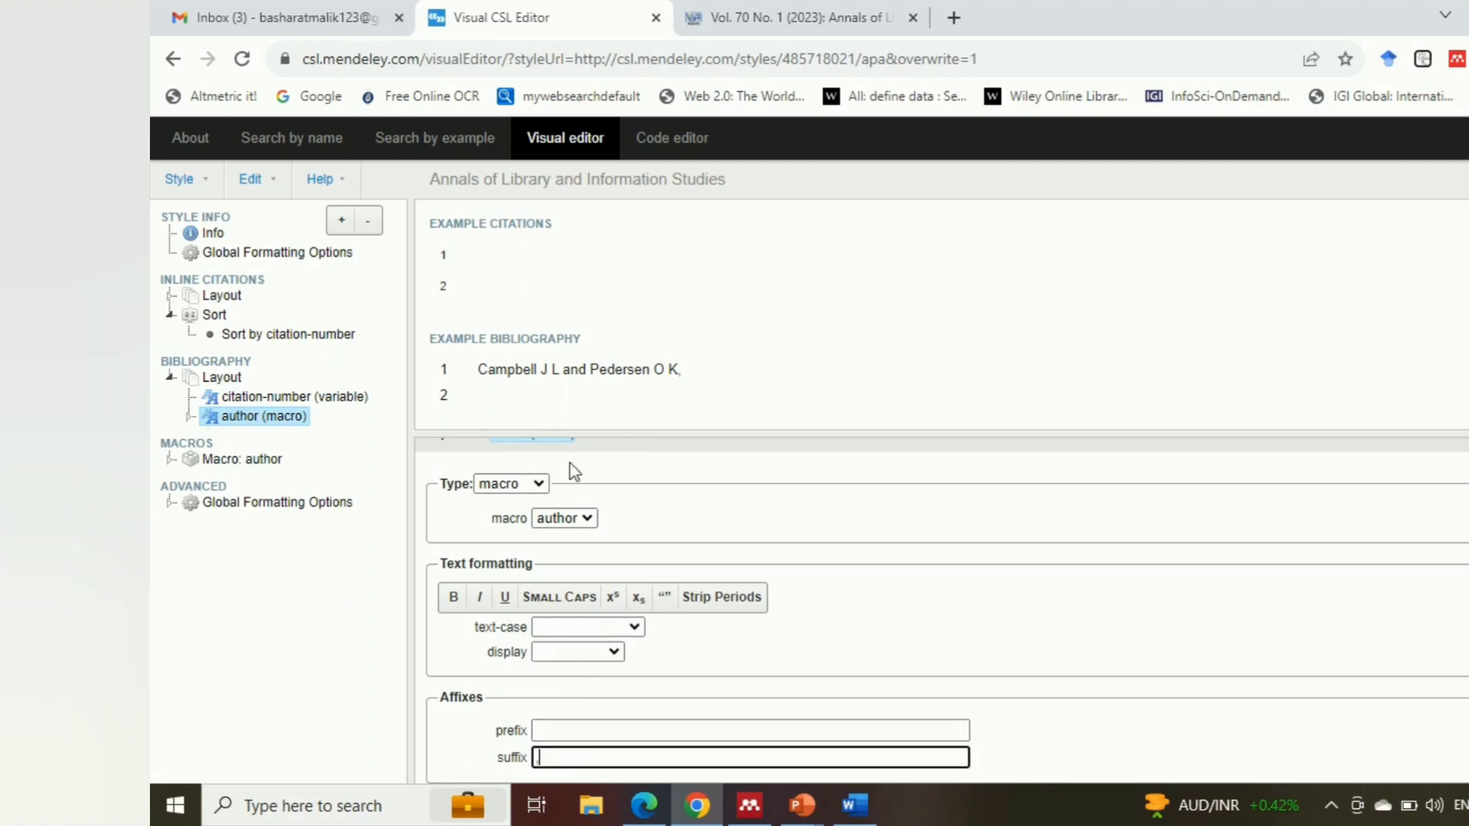
{"action": "left_click", "coordinate": [759, 462]}
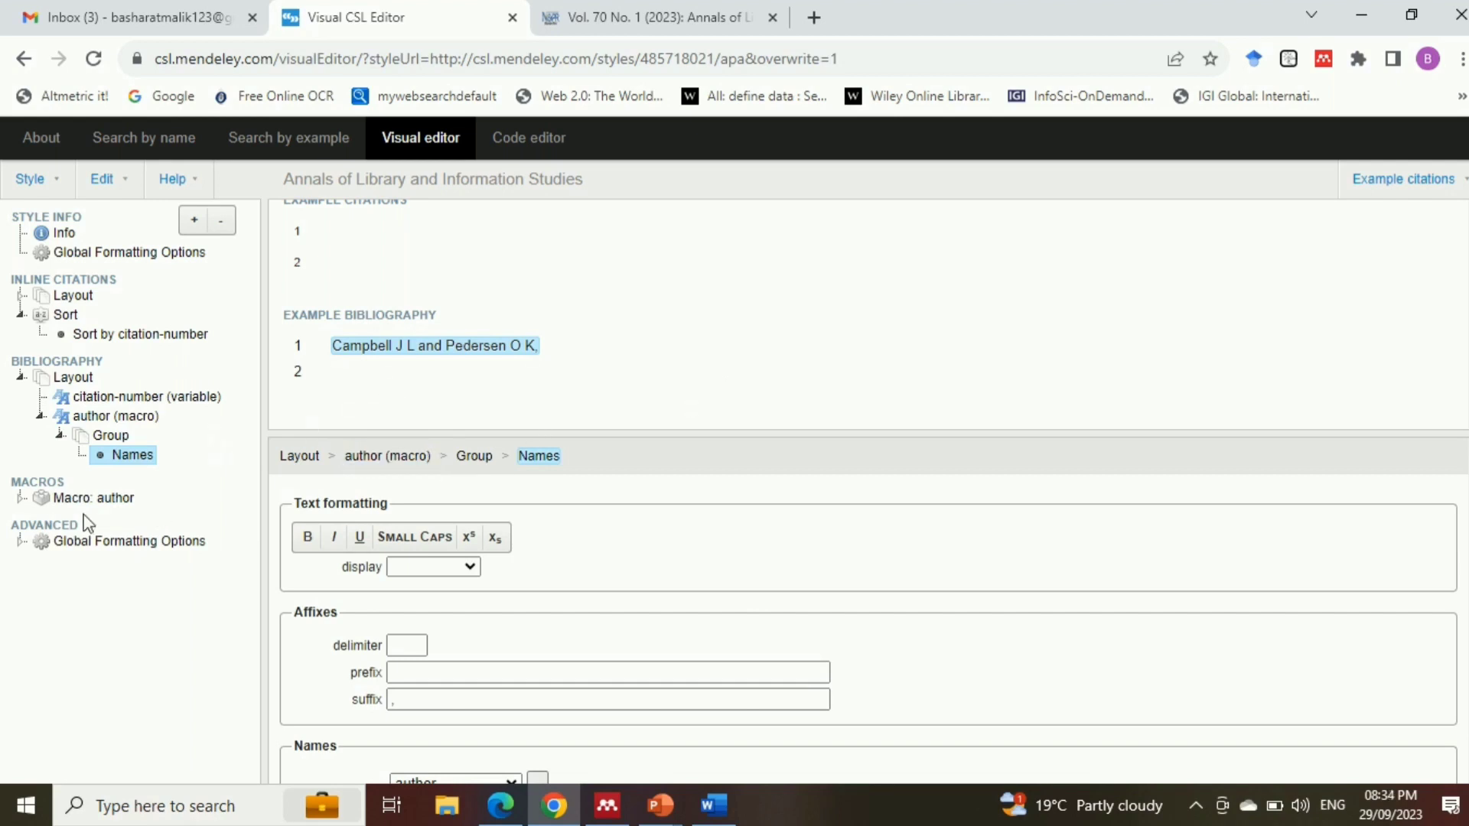
Add a second macro to the style and name it title
{"action": "left_click", "coordinate": [36, 482]}
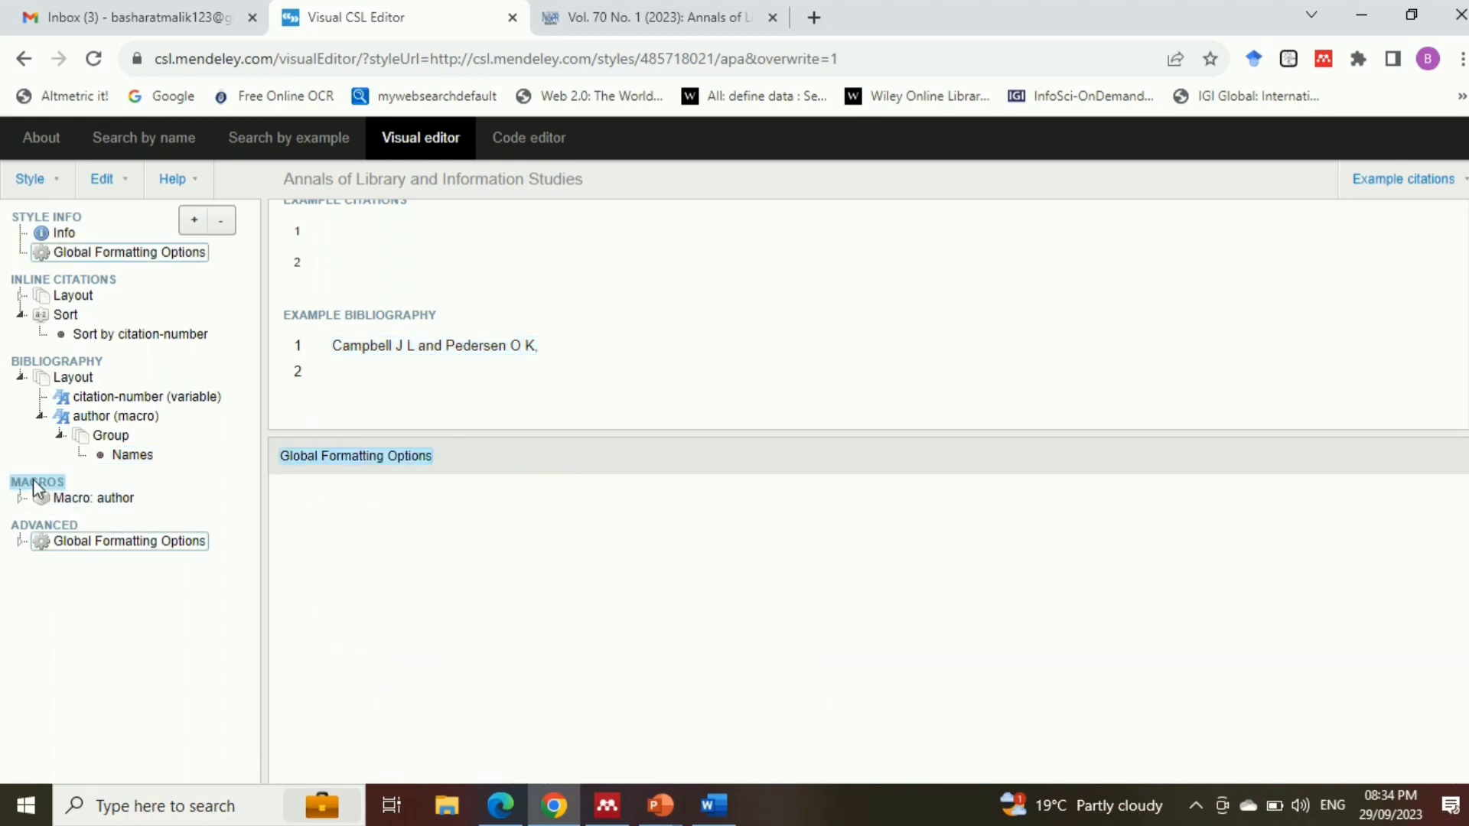
{"action": "left_click", "coordinate": [194, 220]}
{"action": "left_click", "coordinate": [493, 434]}
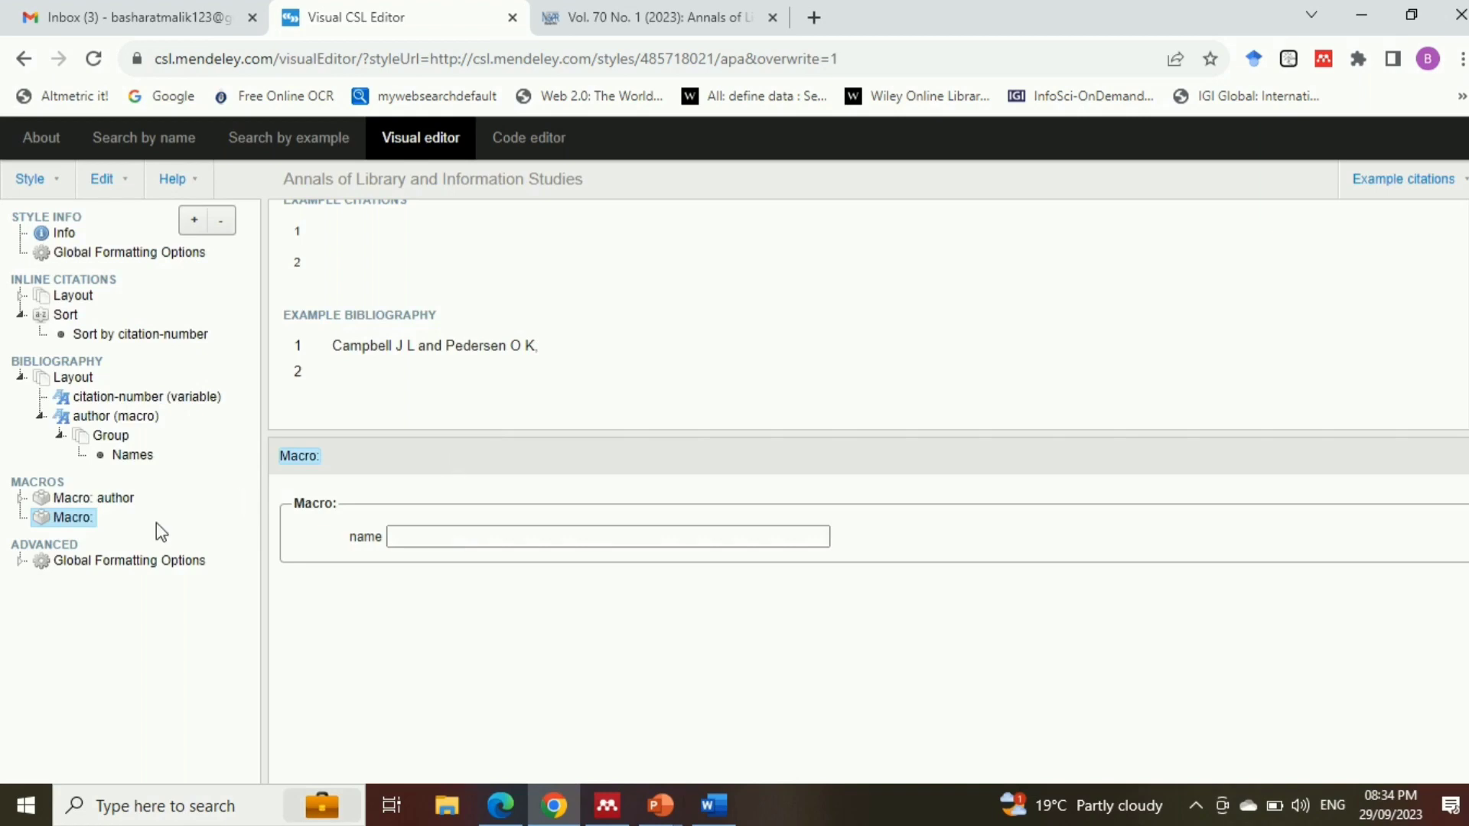
{"action": "left_click", "coordinate": [420, 537]}
{"action": "type", "text": "title"}
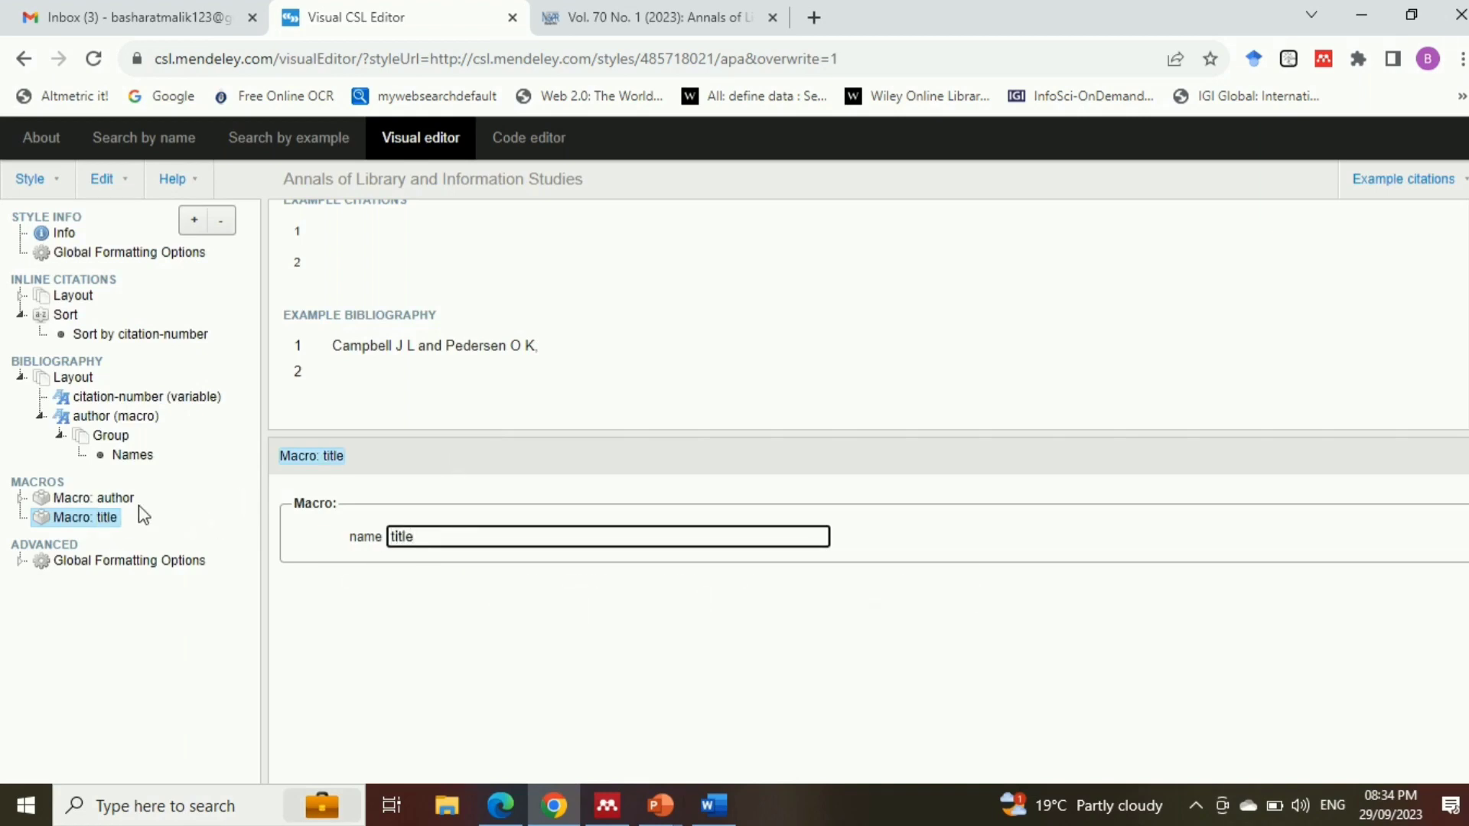
Add a third Text node to the bibliography layout, with type macro calling the title macro
{"action": "left_click", "coordinate": [63, 380]}
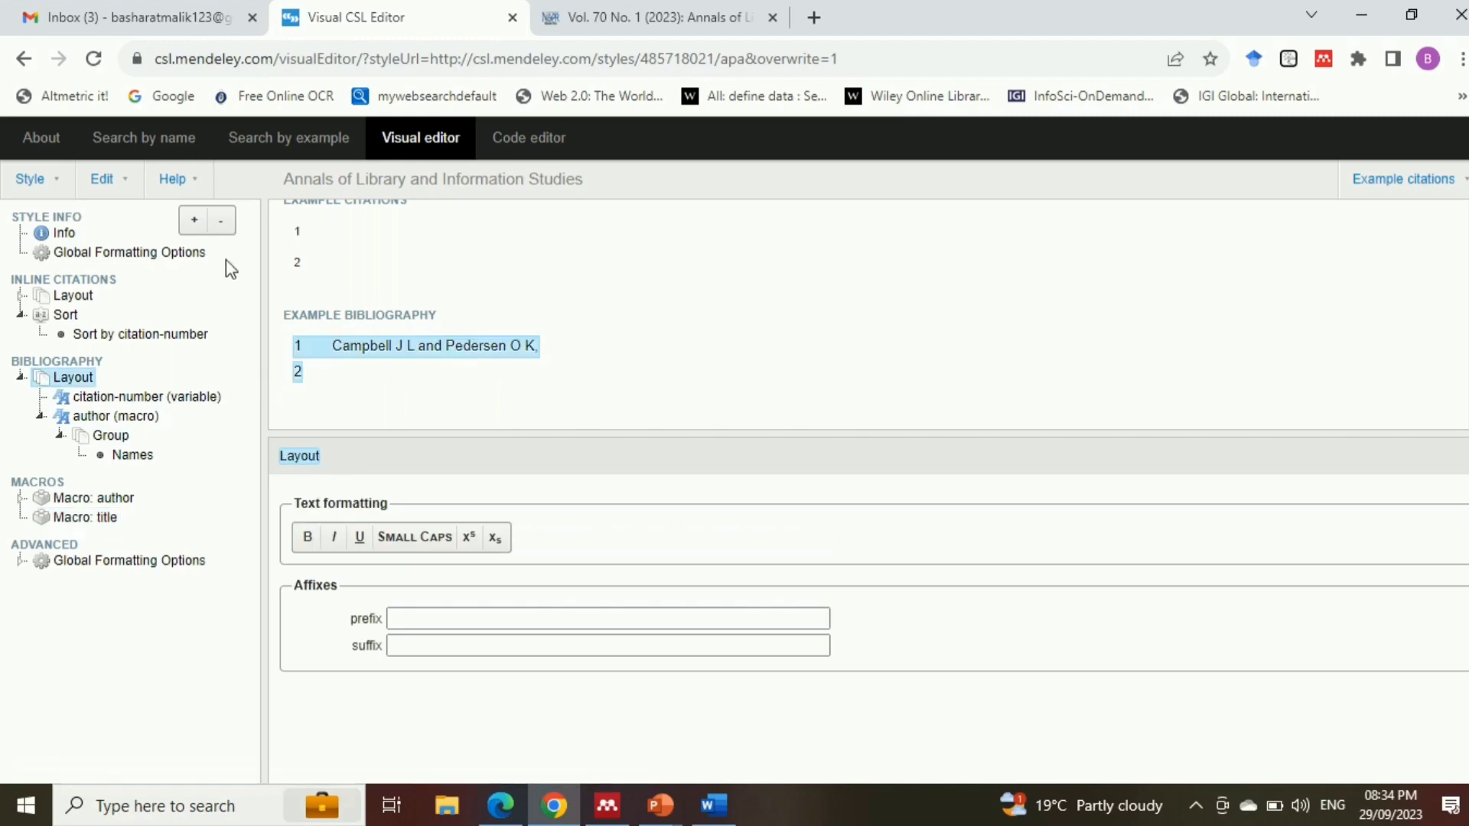
{"action": "left_click", "coordinate": [193, 221]}
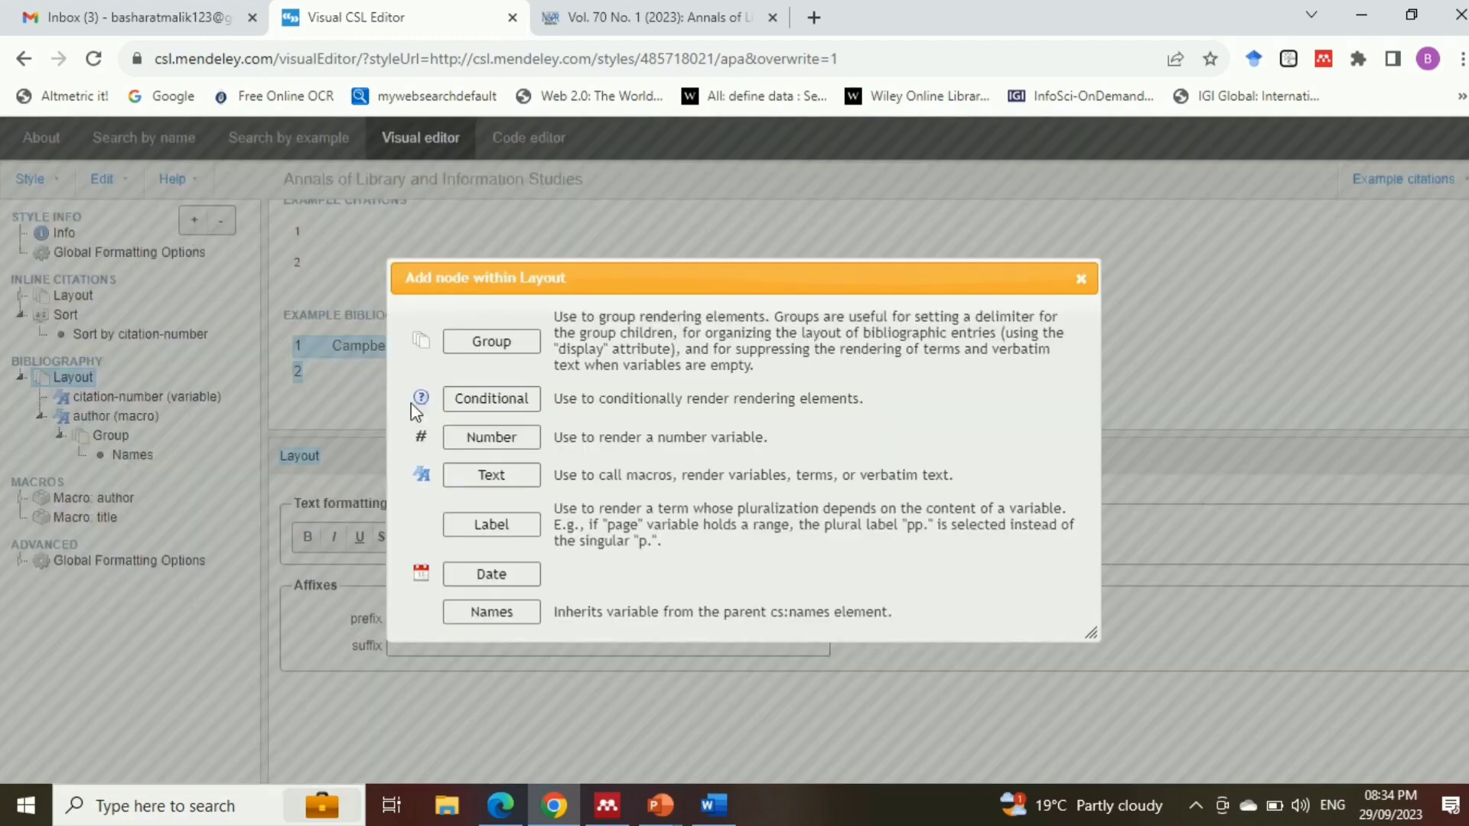
{"action": "left_click", "coordinate": [497, 475]}
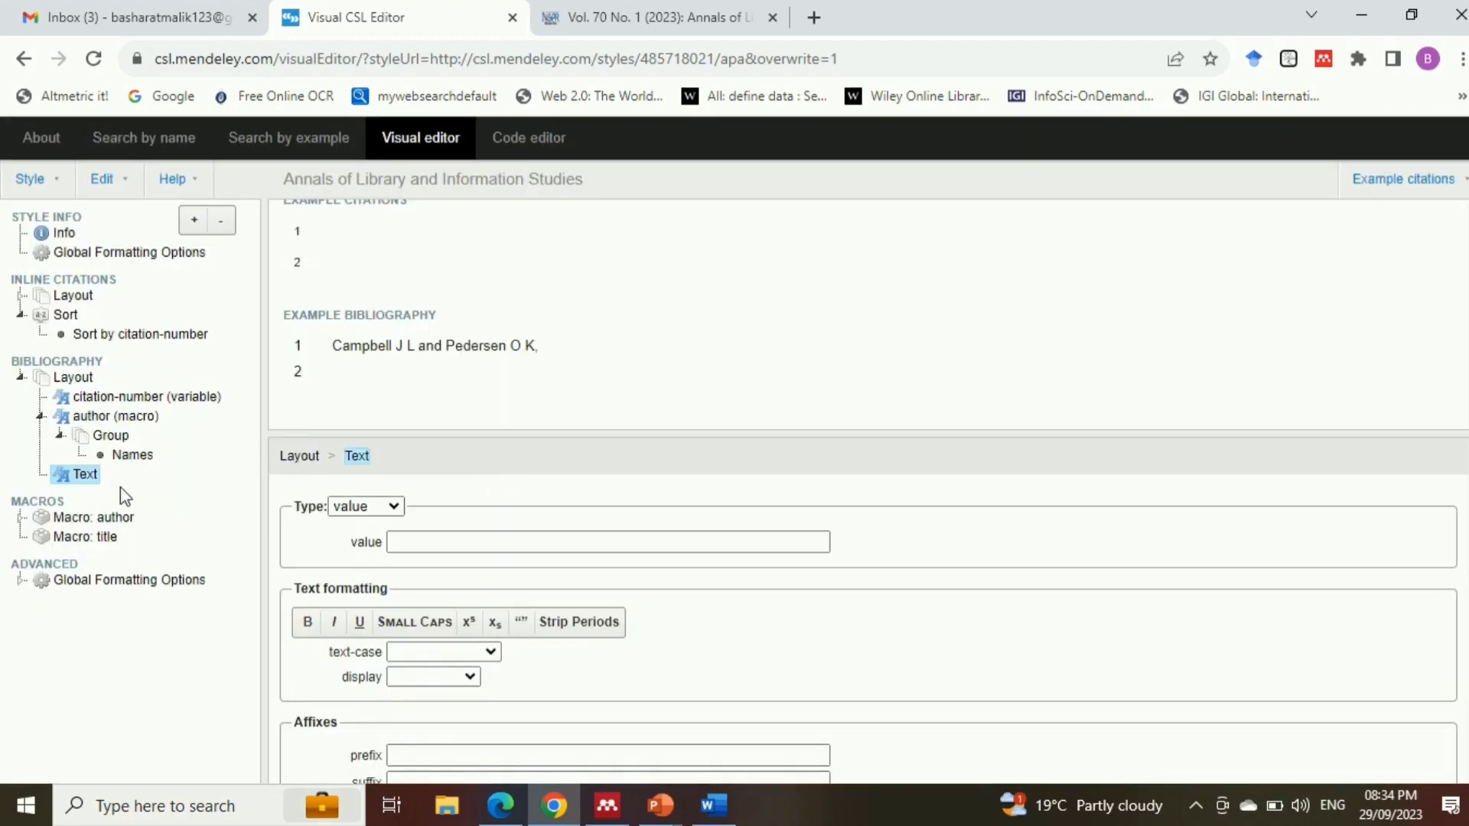
{"action": "left_click", "coordinate": [395, 509]}
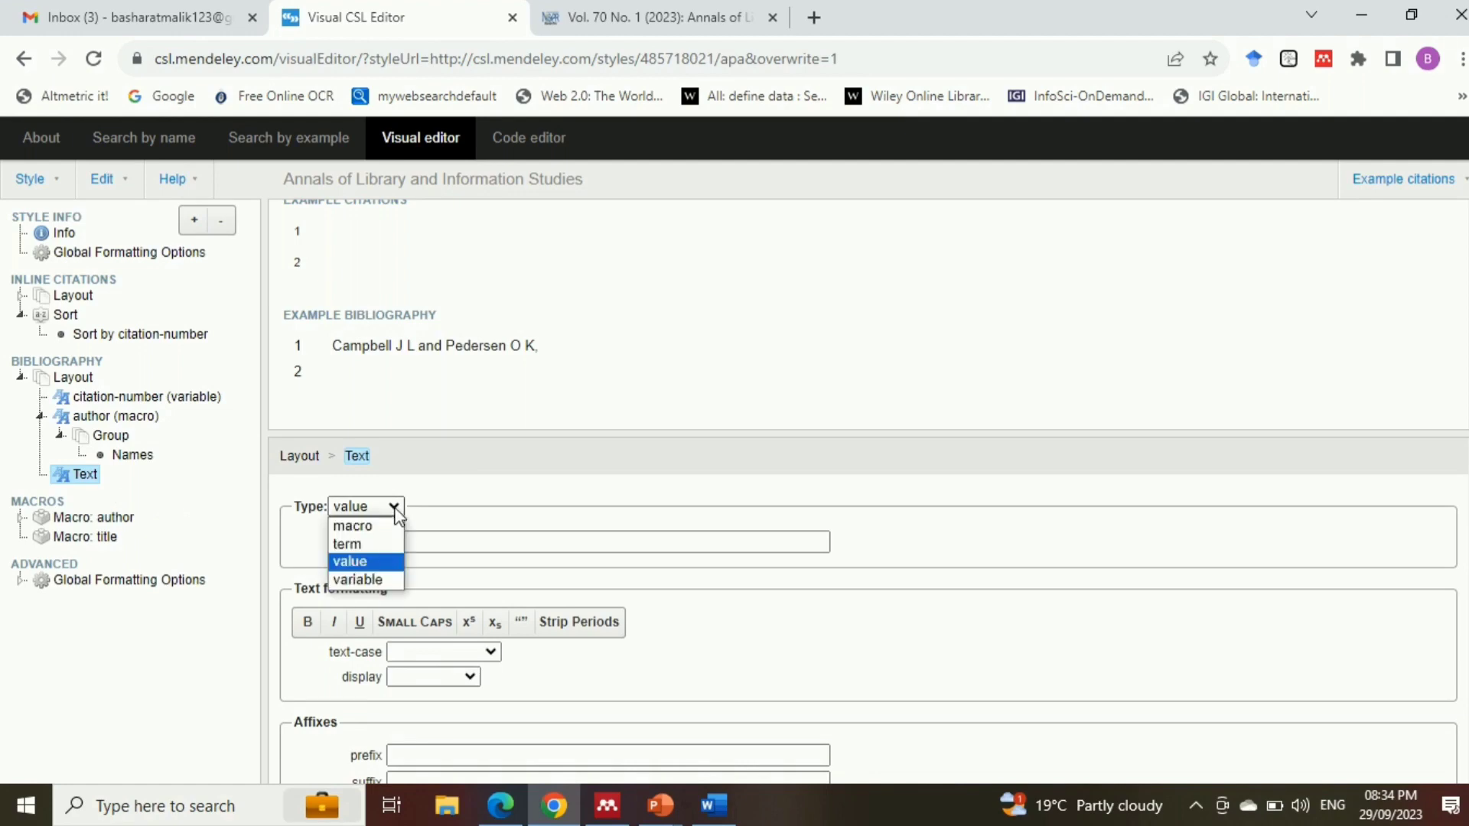
{"action": "left_click", "coordinate": [373, 525]}
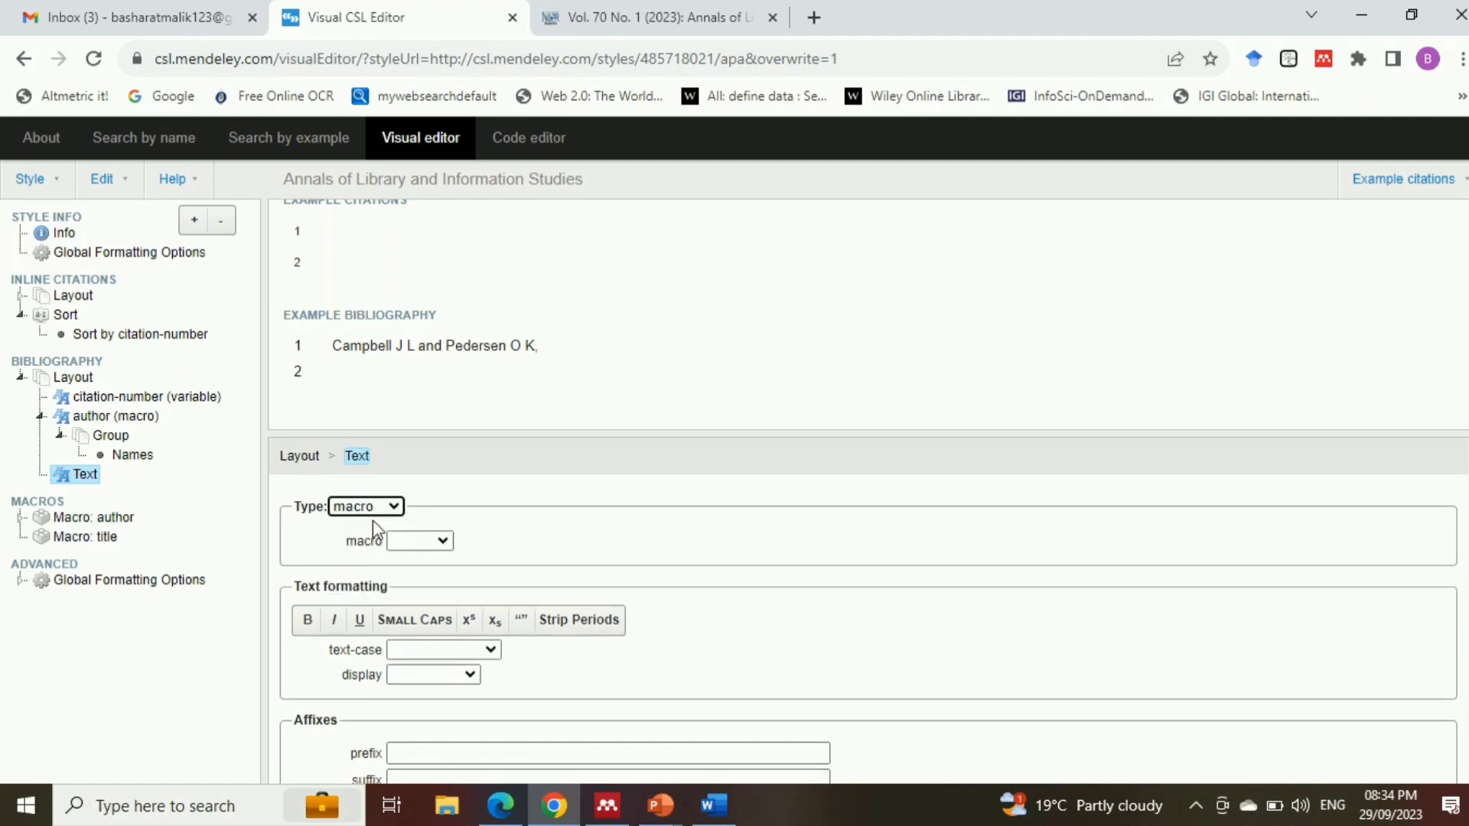
{"action": "left_click", "coordinate": [442, 541]}
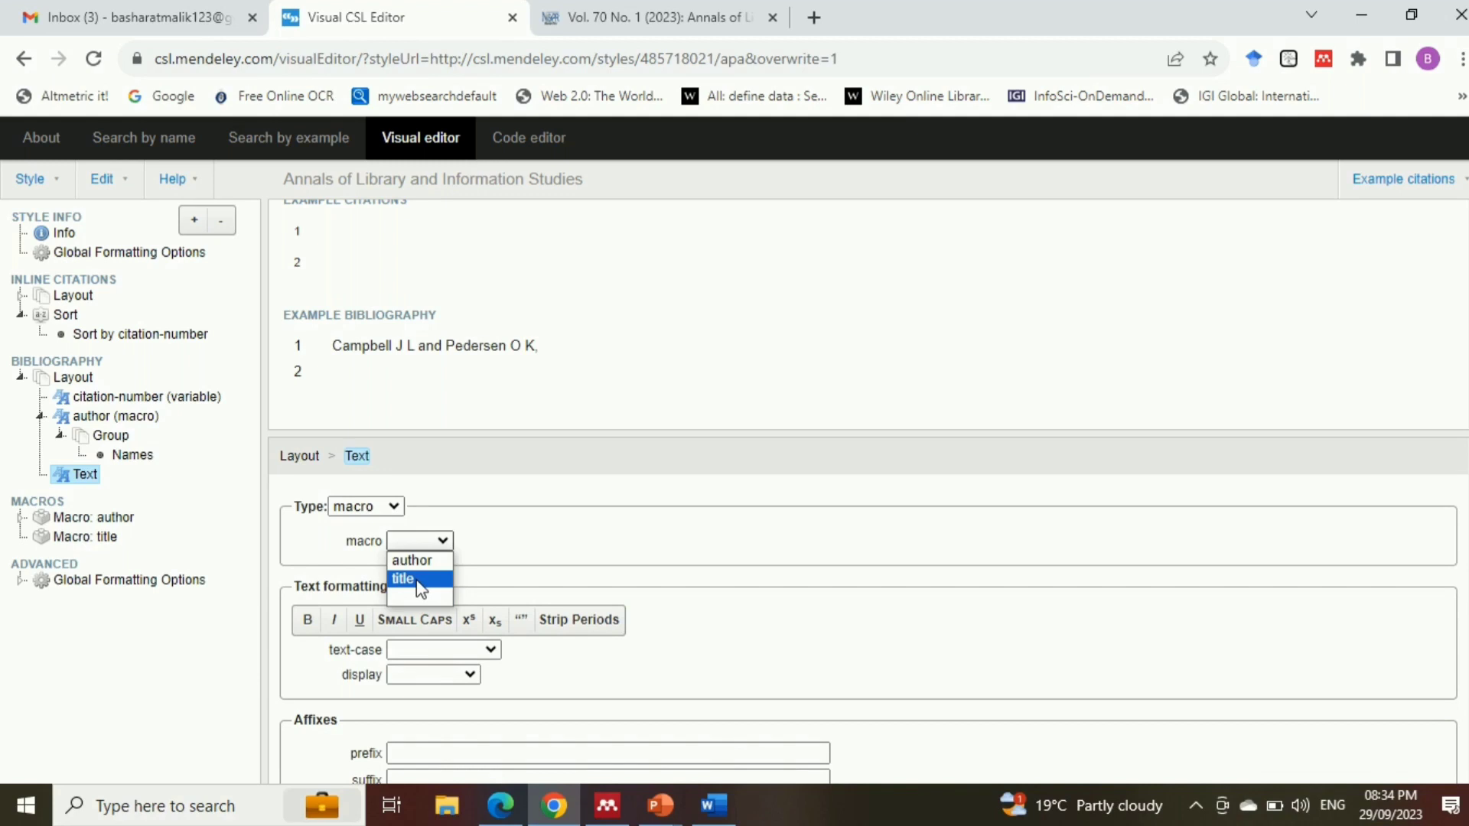
{"action": "left_click", "coordinate": [420, 586]}
{"action": "scroll", "coordinate": [832, 548], "scroll_direction": "down", "scroll_amount": 1}
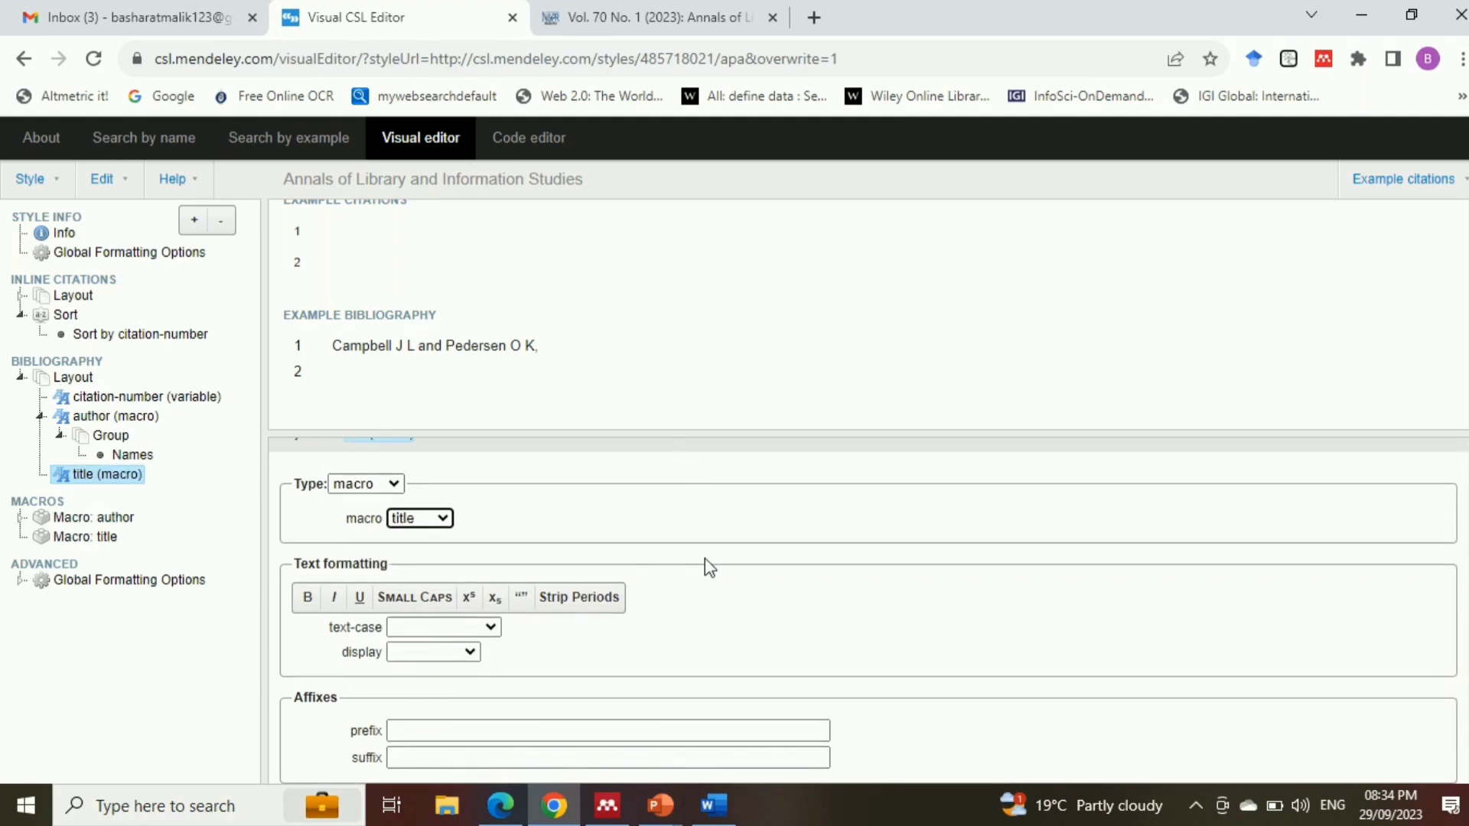
Add a Text node inside the bibliography's title macro, with type variable and the variable set to title
{"action": "left_click", "coordinate": [117, 478]}
{"action": "left_click", "coordinate": [192, 222]}
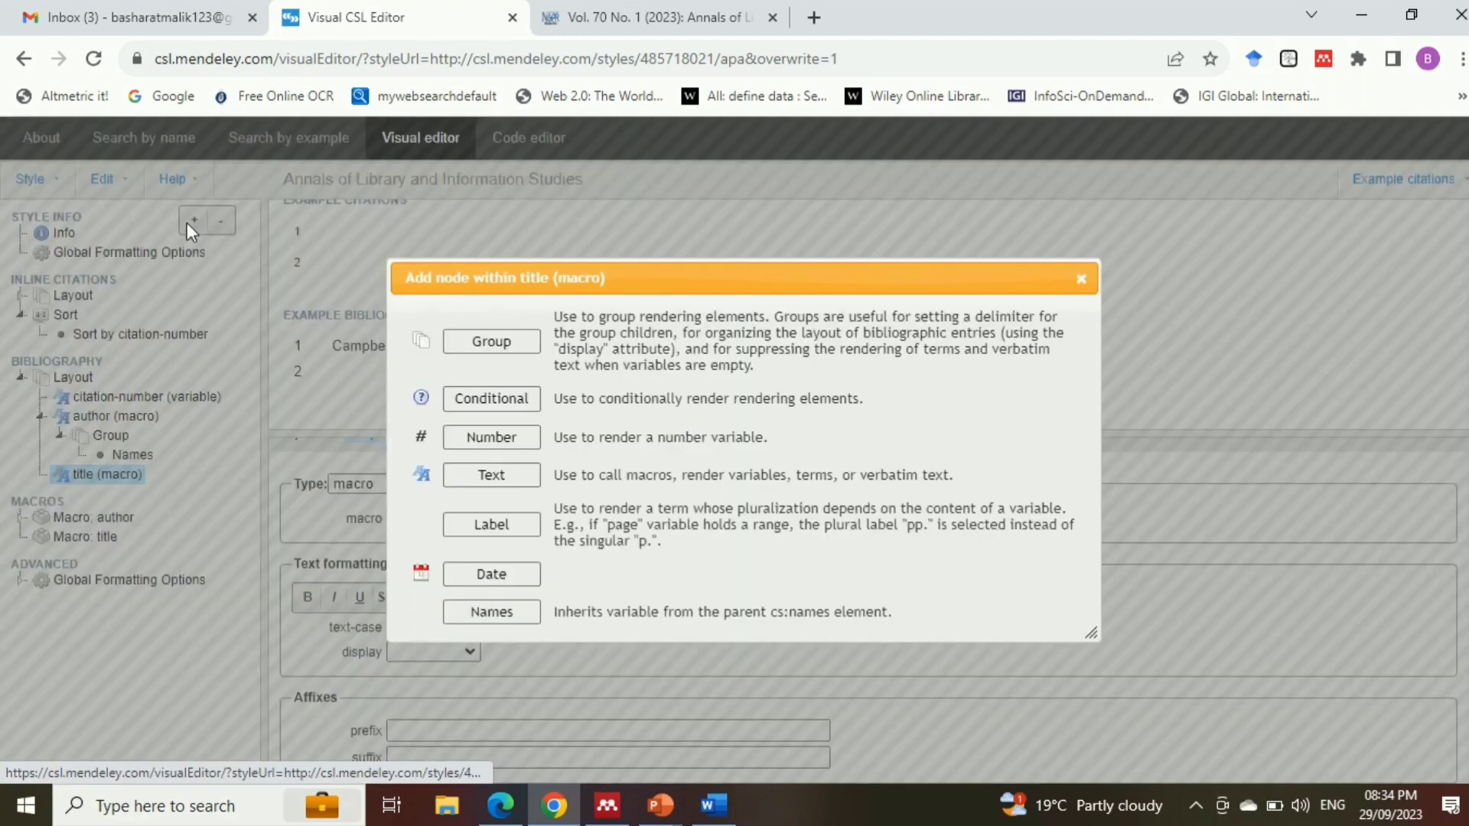
{"action": "left_click", "coordinate": [520, 479]}
{"action": "left_click", "coordinate": [394, 483]}
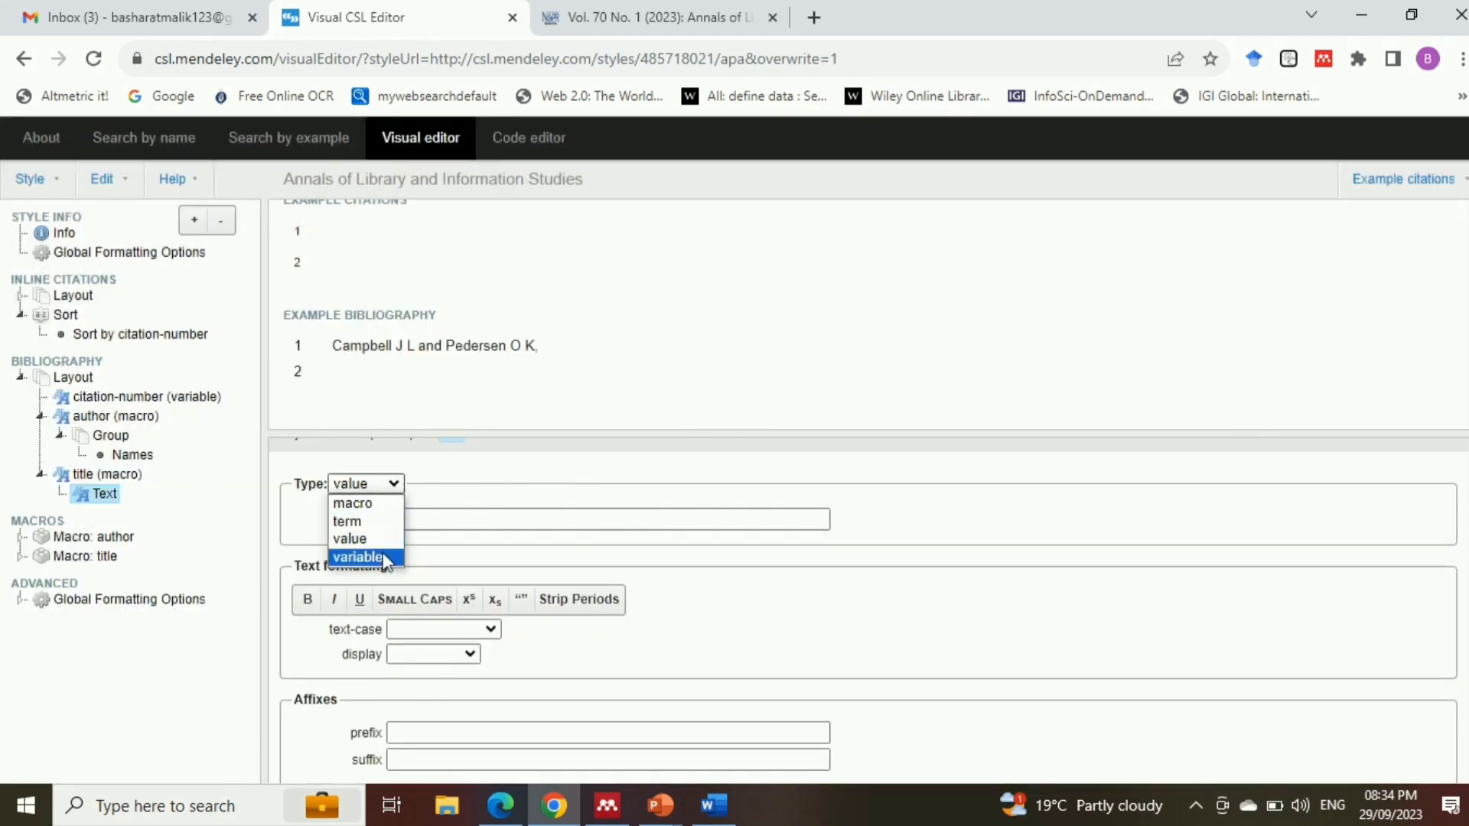
{"action": "left_click", "coordinate": [385, 558]}
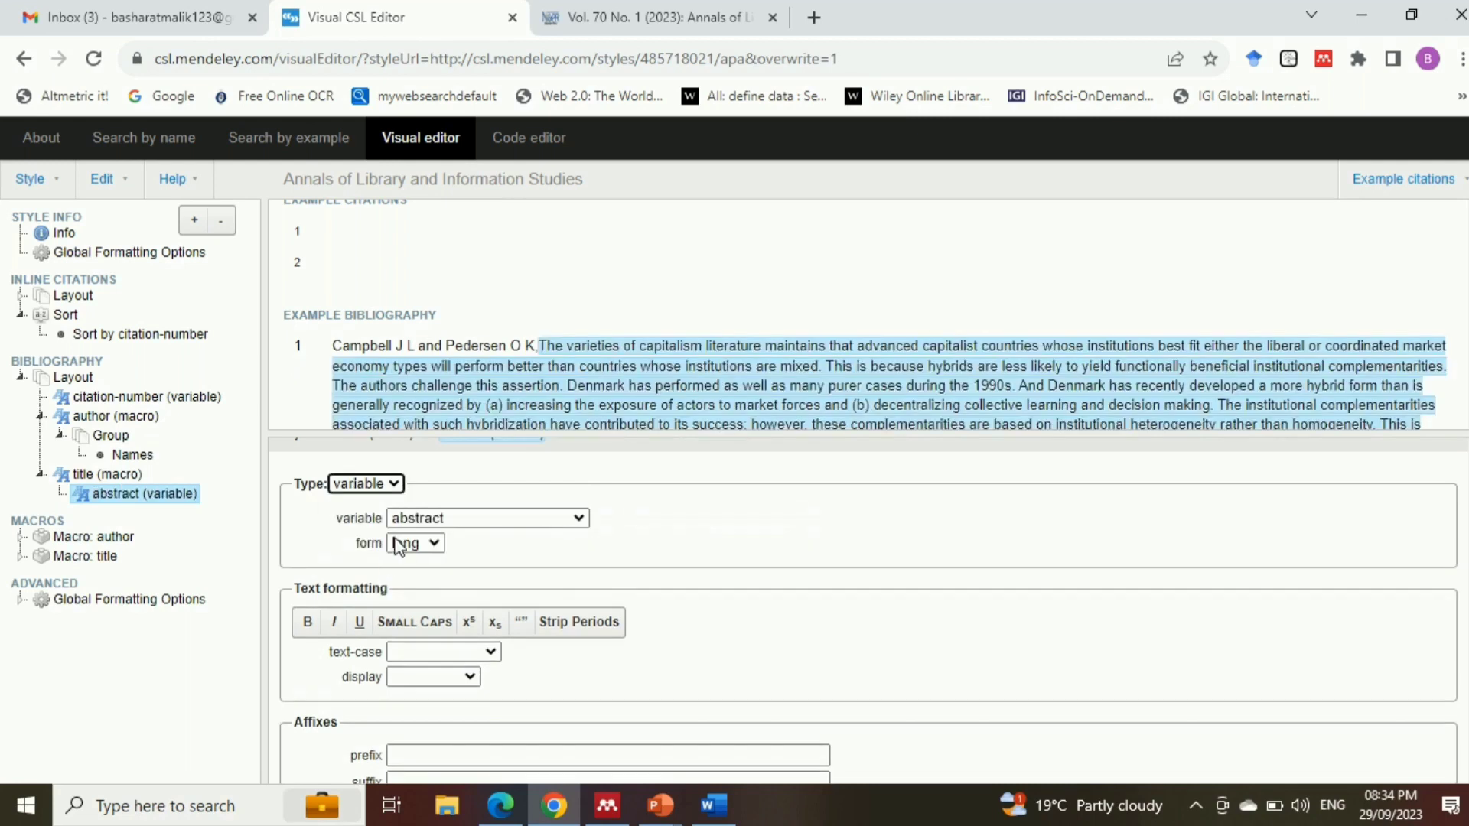
{"action": "left_click", "coordinate": [503, 518]}
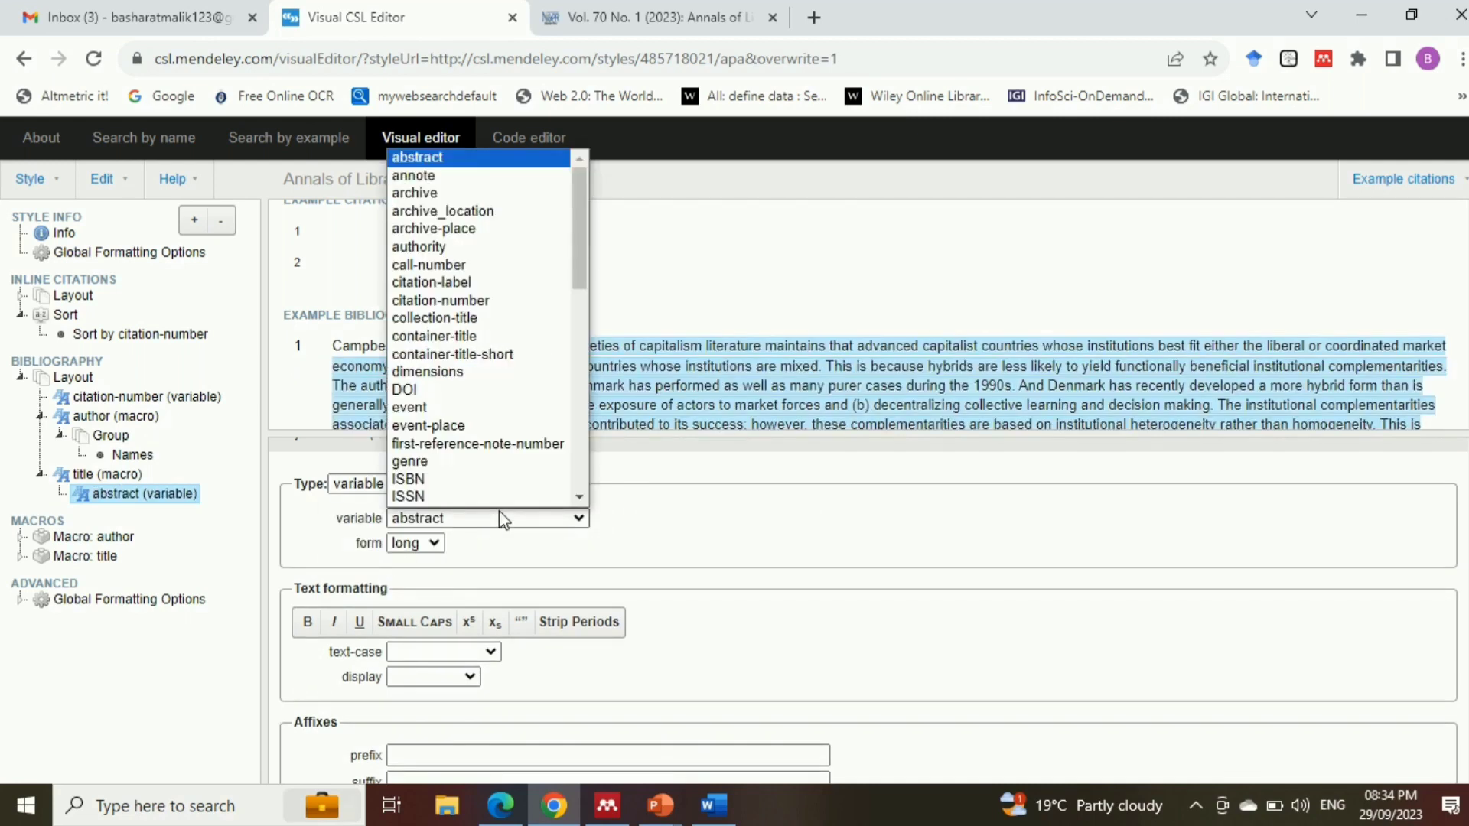
{"action": "key", "text": "t"}
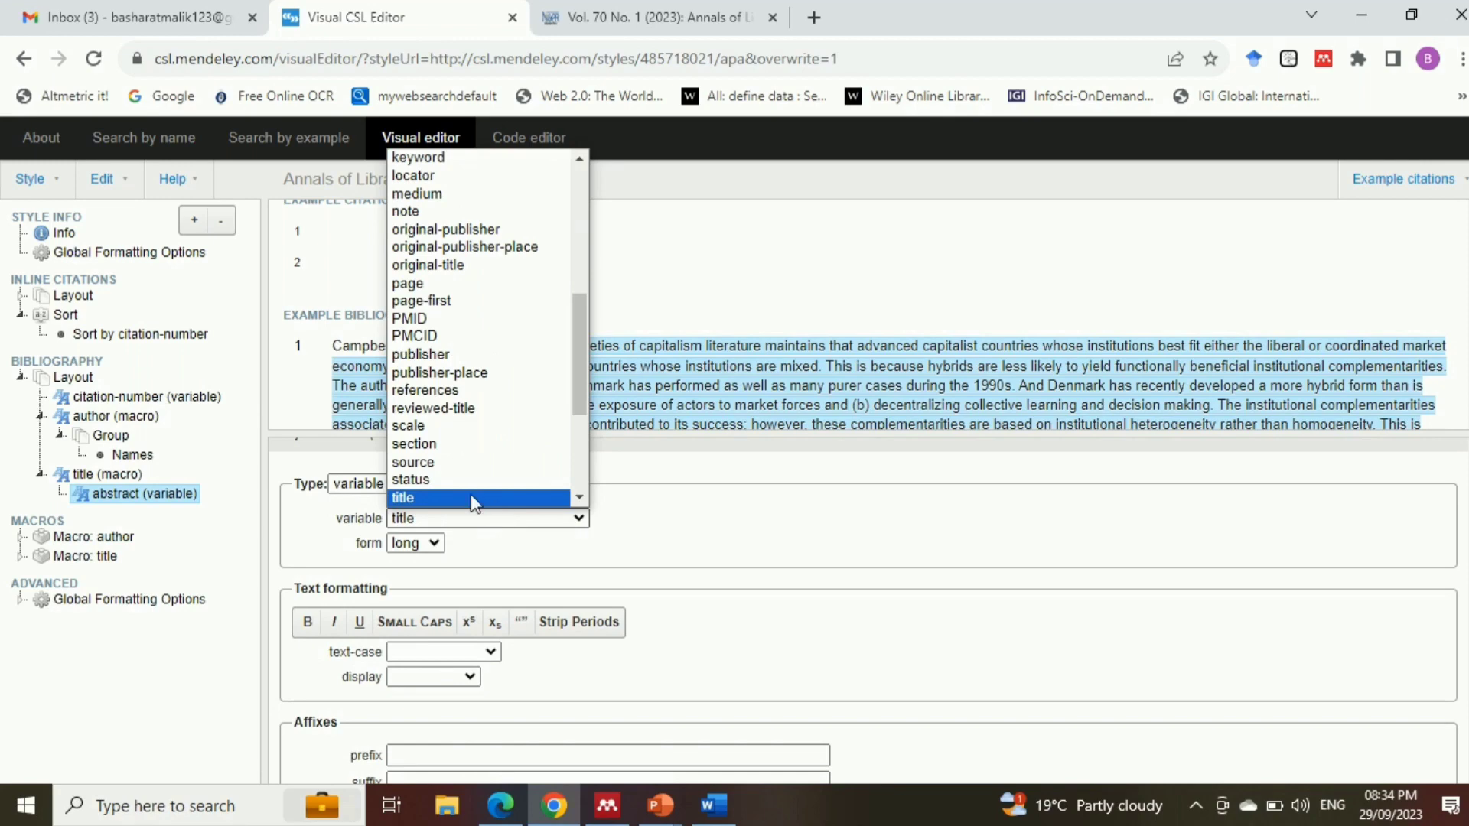
{"action": "left_click", "coordinate": [472, 498]}
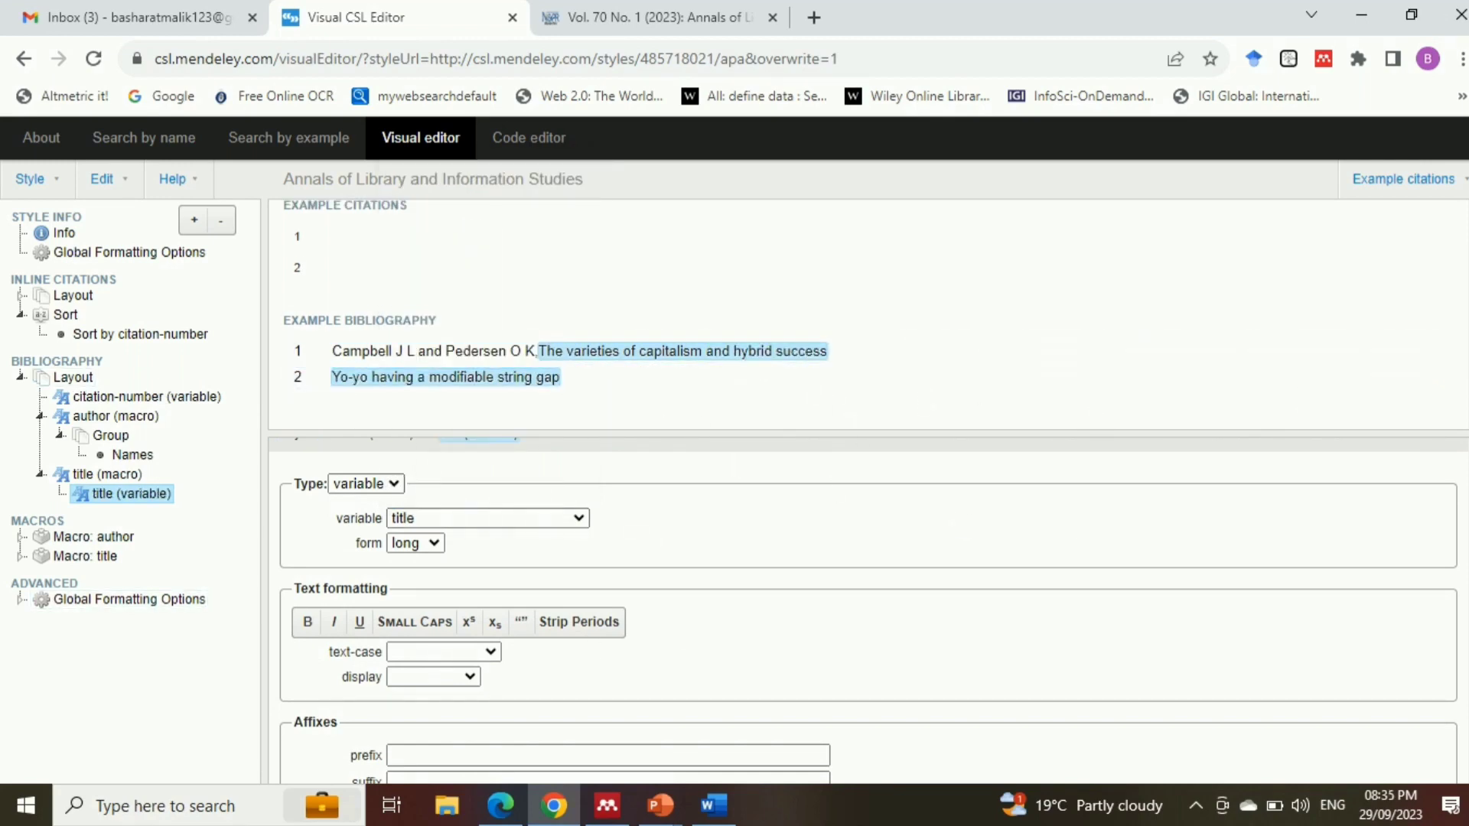
Set the text-case of the title variable to title
{"action": "scroll", "coordinate": [868, 611], "scroll_direction": "down", "scroll_amount": 1}
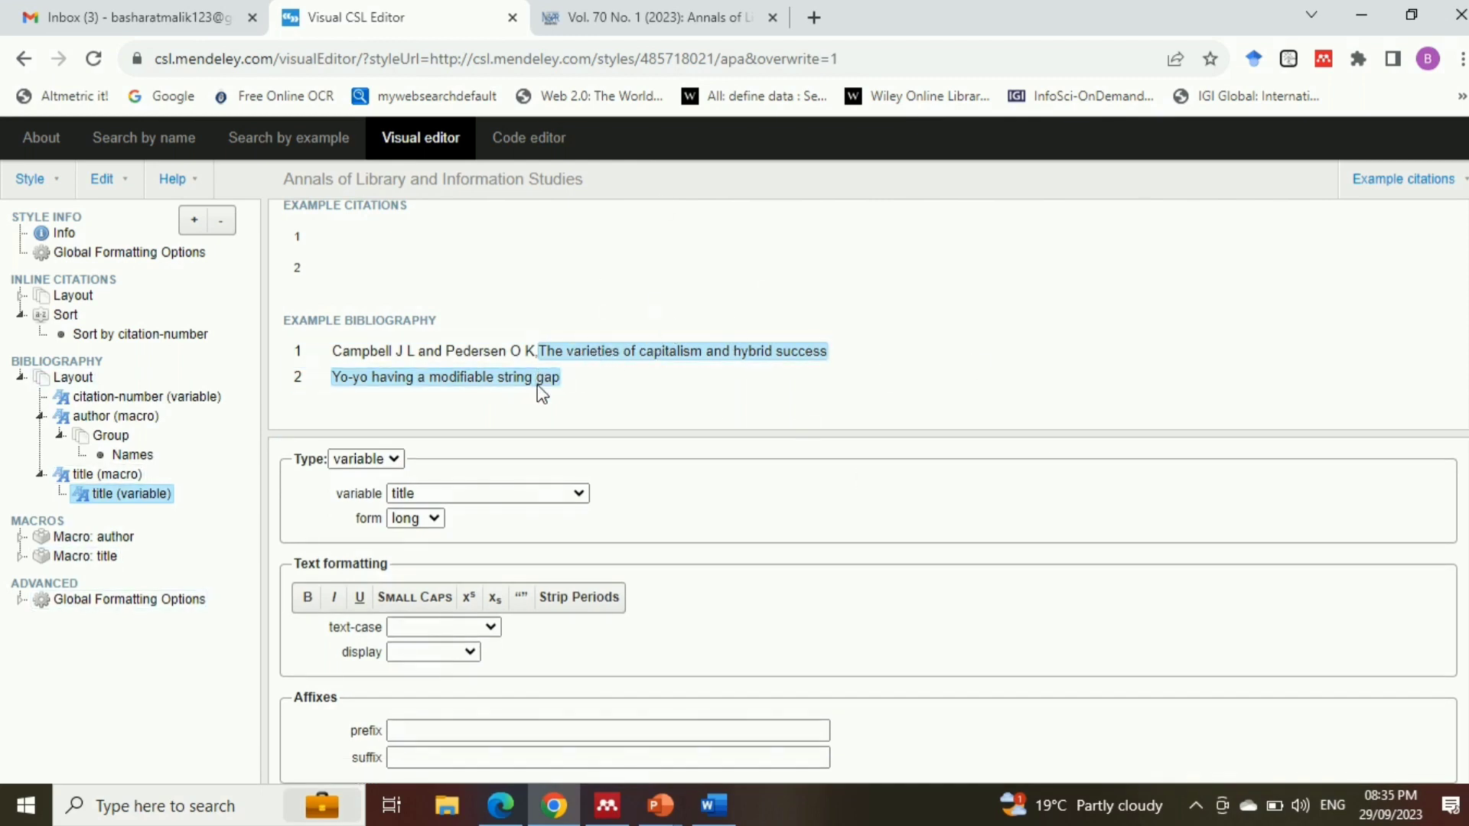
{"action": "left_click", "coordinate": [489, 626]}
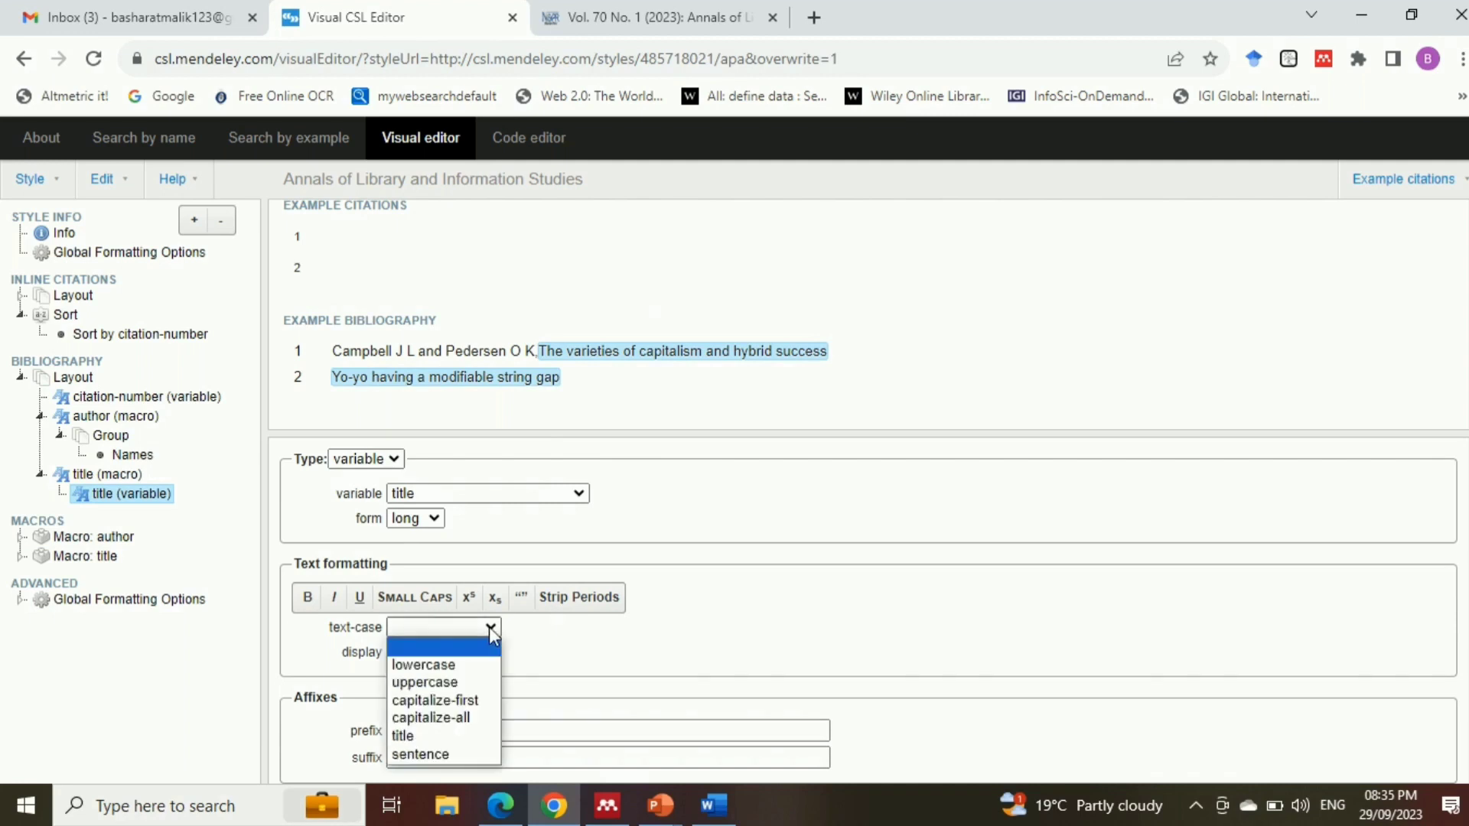
{"action": "left_click", "coordinate": [417, 737]}
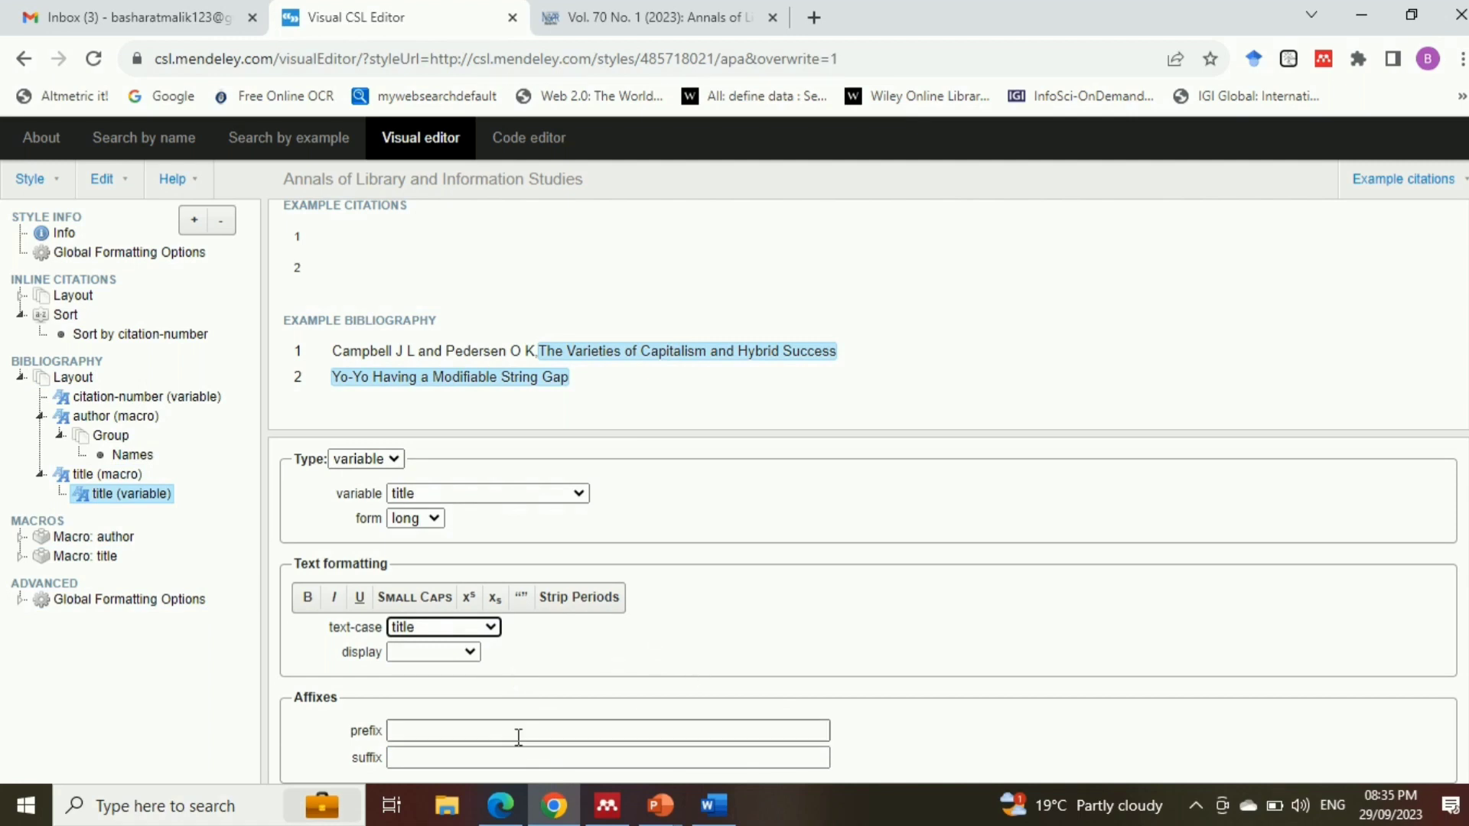
Give the title variable a space as prefix and a comma as suffix
{"action": "left_click", "coordinate": [413, 731]}
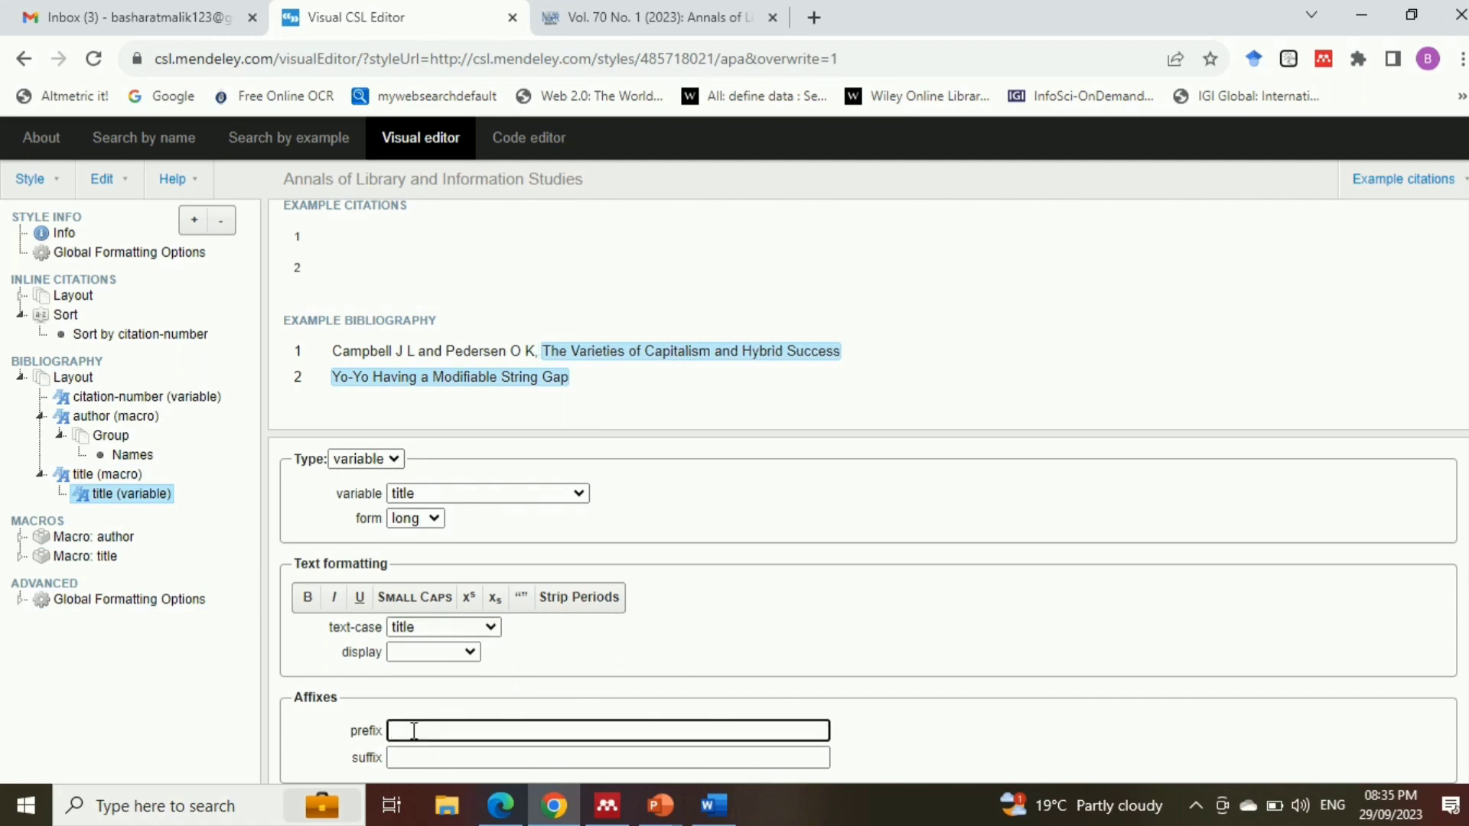
{"action": "left_click", "coordinate": [403, 757]}
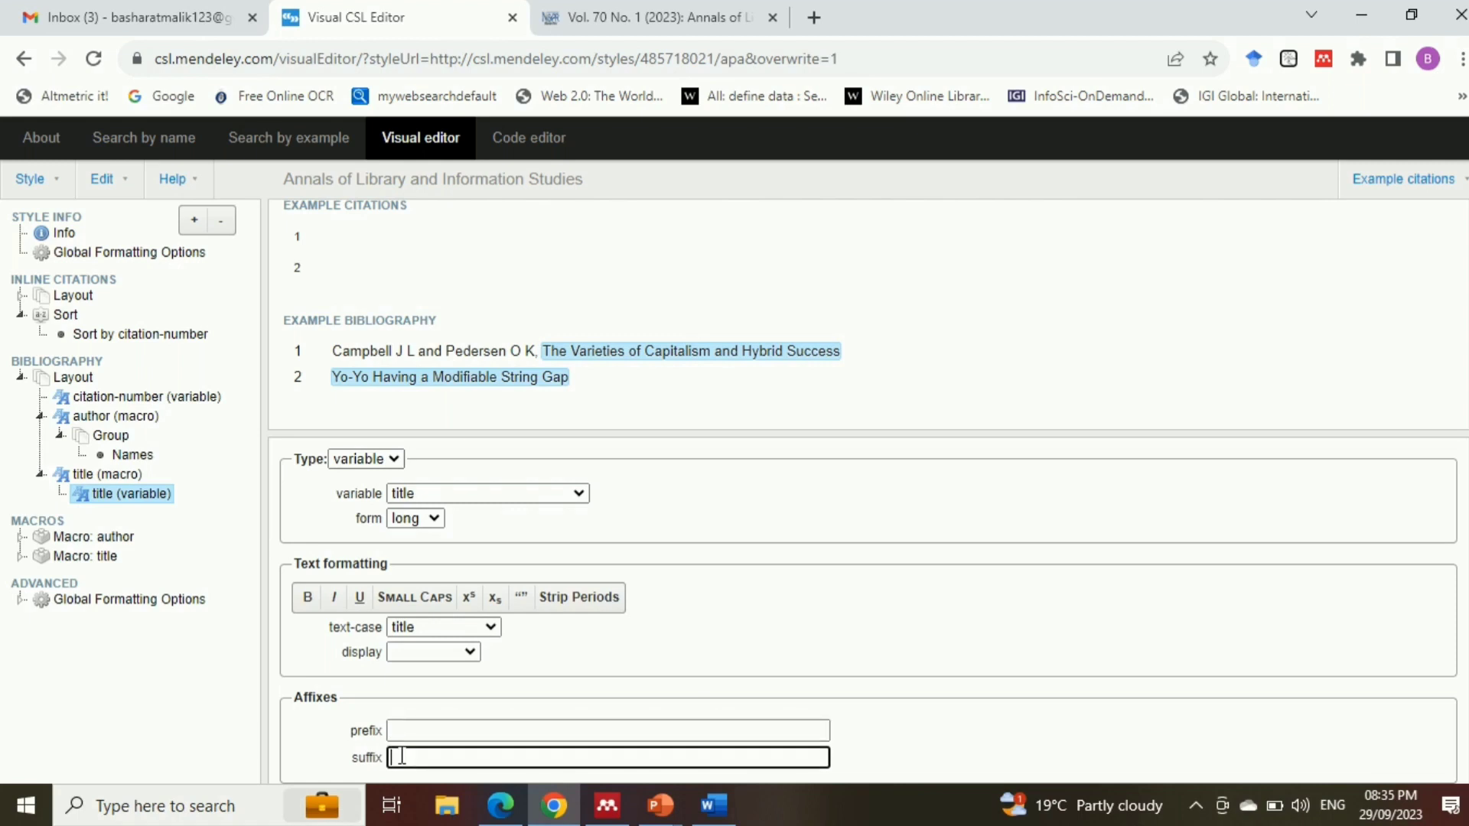
{"action": "type", "text": ","}
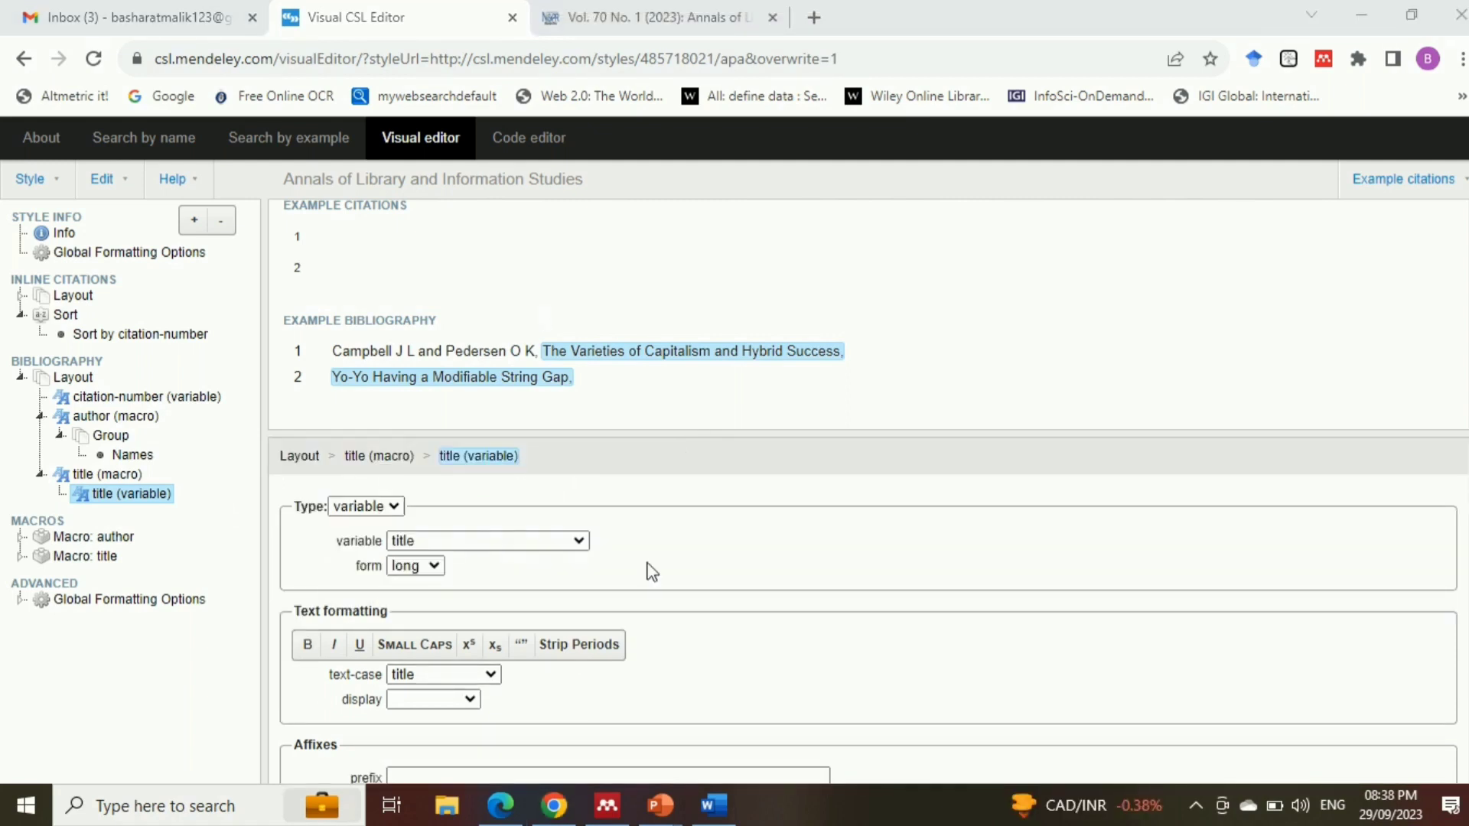
Switch to the Word document to examine the journal name in the sample reference, and return to the style editor
{"action": "left_click", "coordinate": [713, 804]}
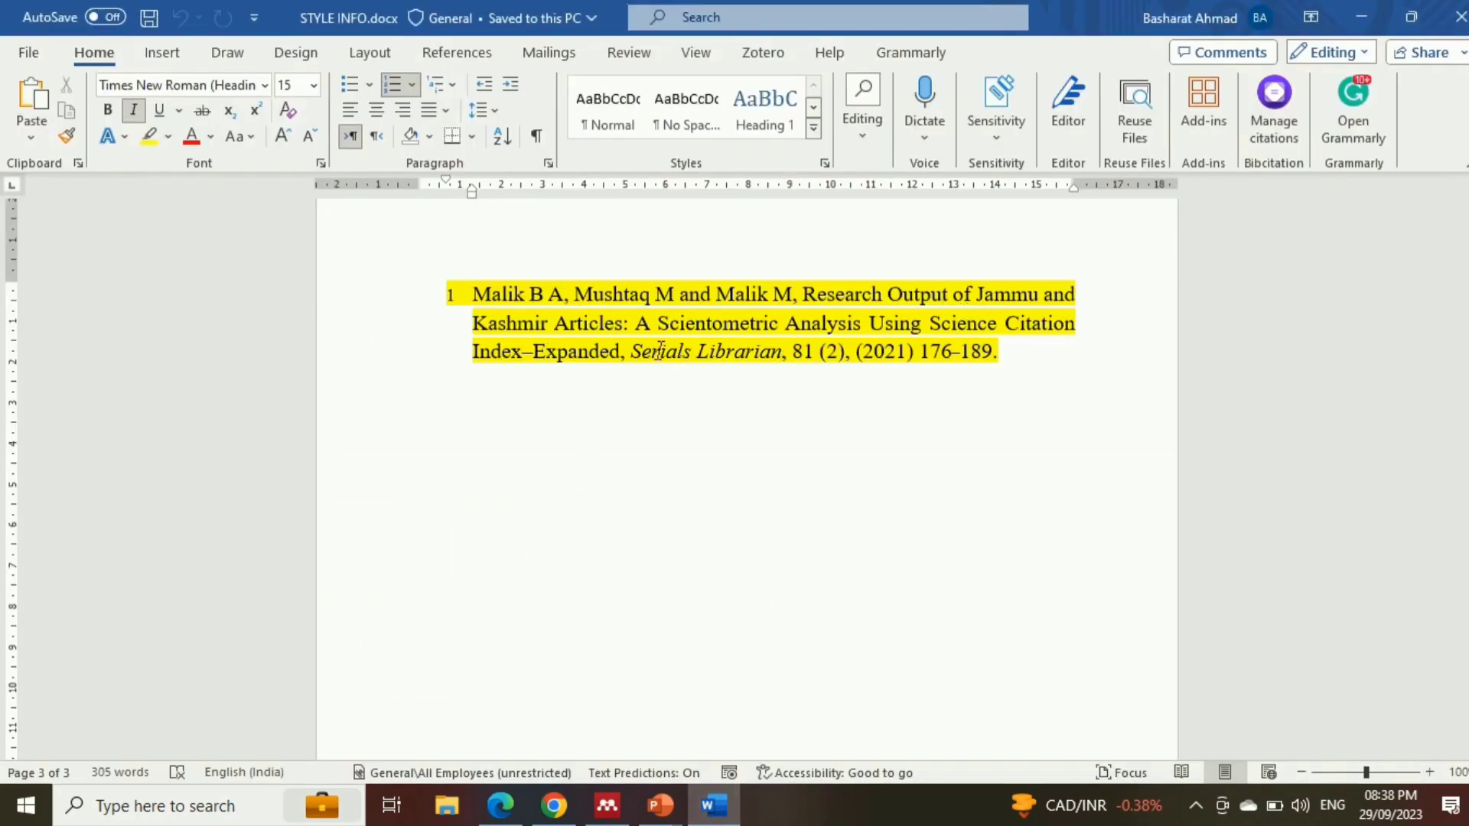
{"action": "left_click_drag", "start_coordinate": [633, 352], "coordinate": [768, 362]}
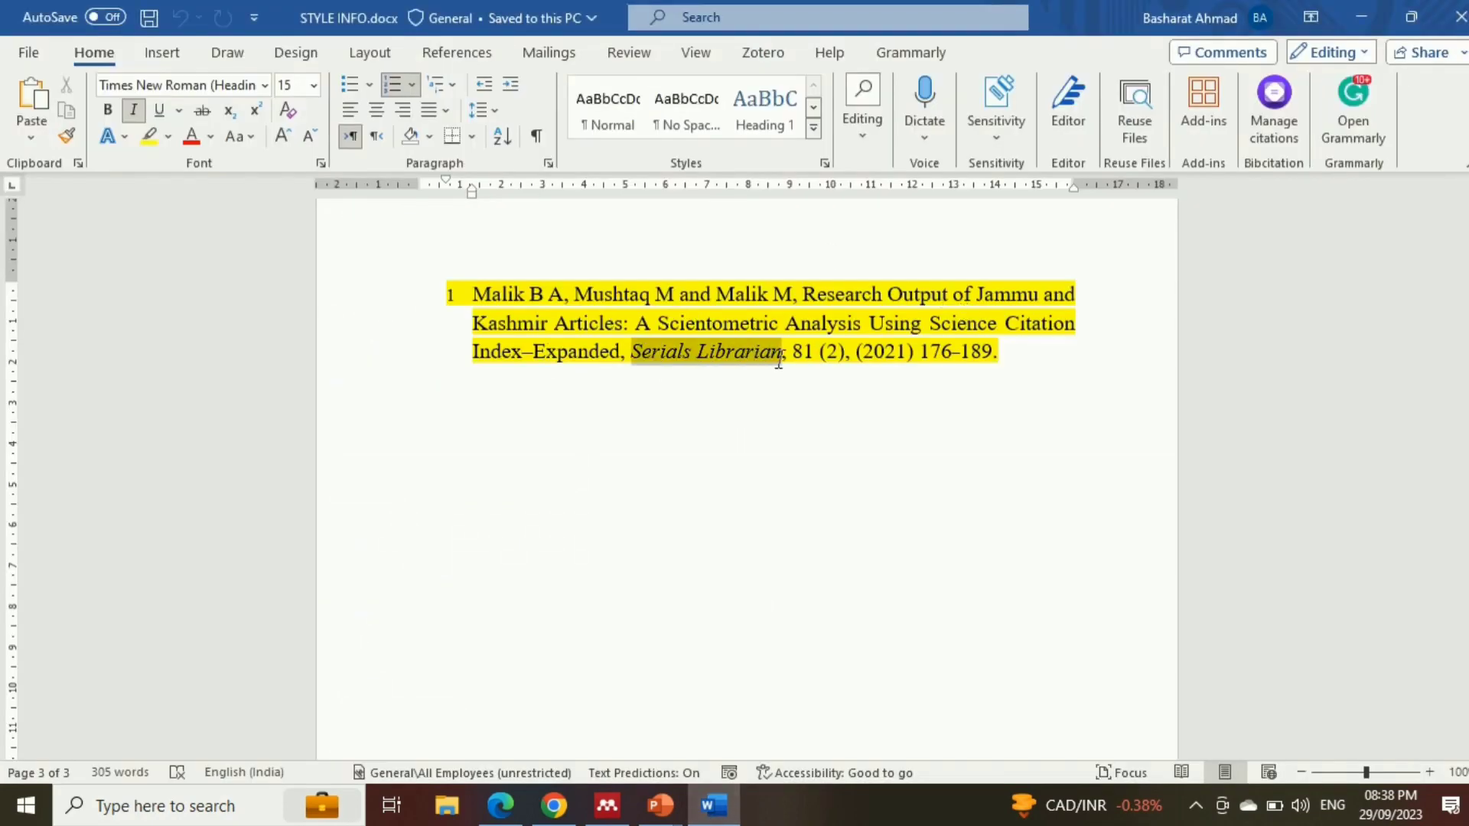
{"action": "key", "text": "alt+Tab"}
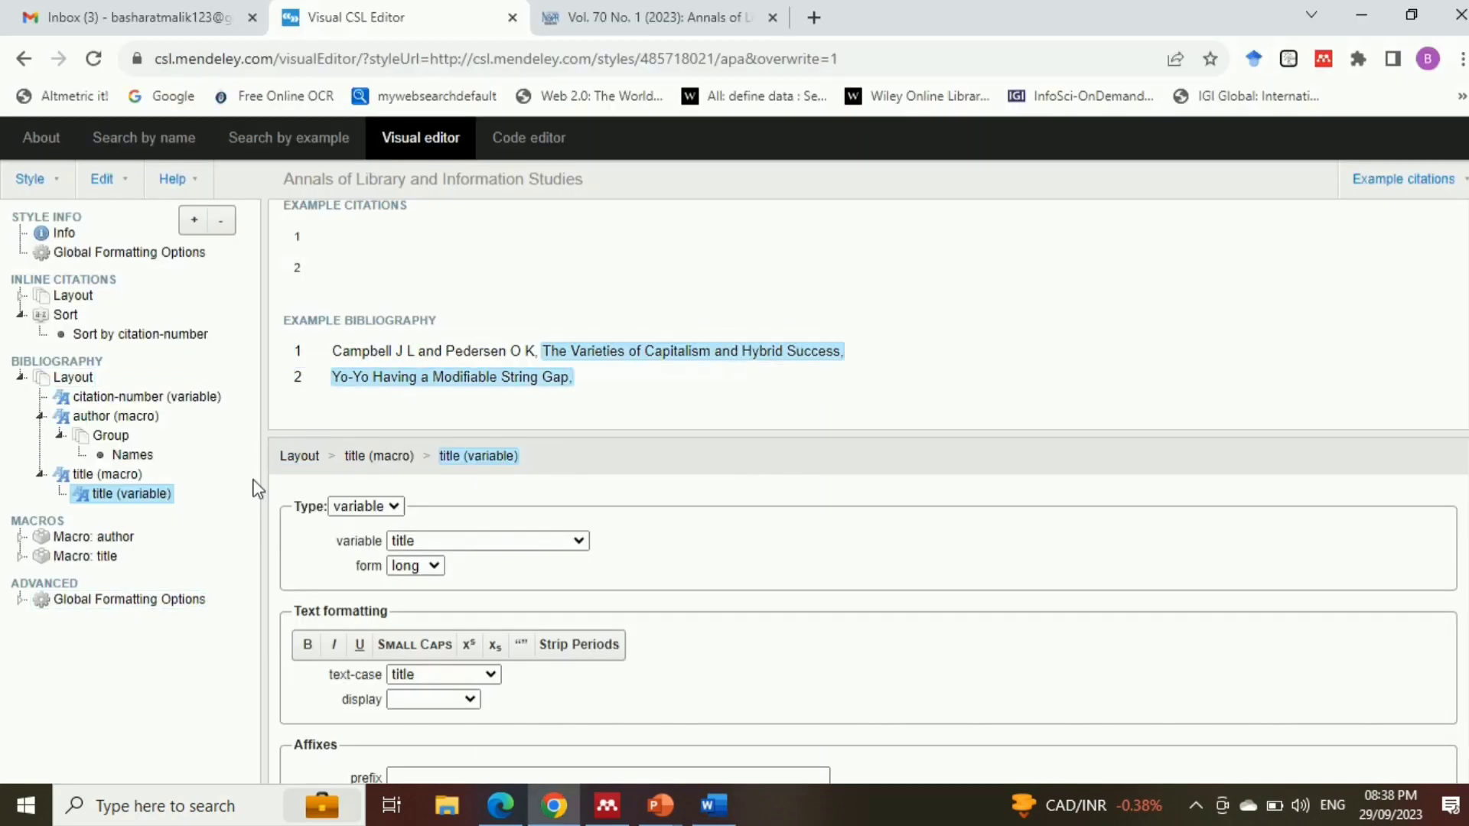
Add a Text node inside the bibliography's title macro, with type variable and the variable set to container-title
{"action": "left_click", "coordinate": [107, 476]}
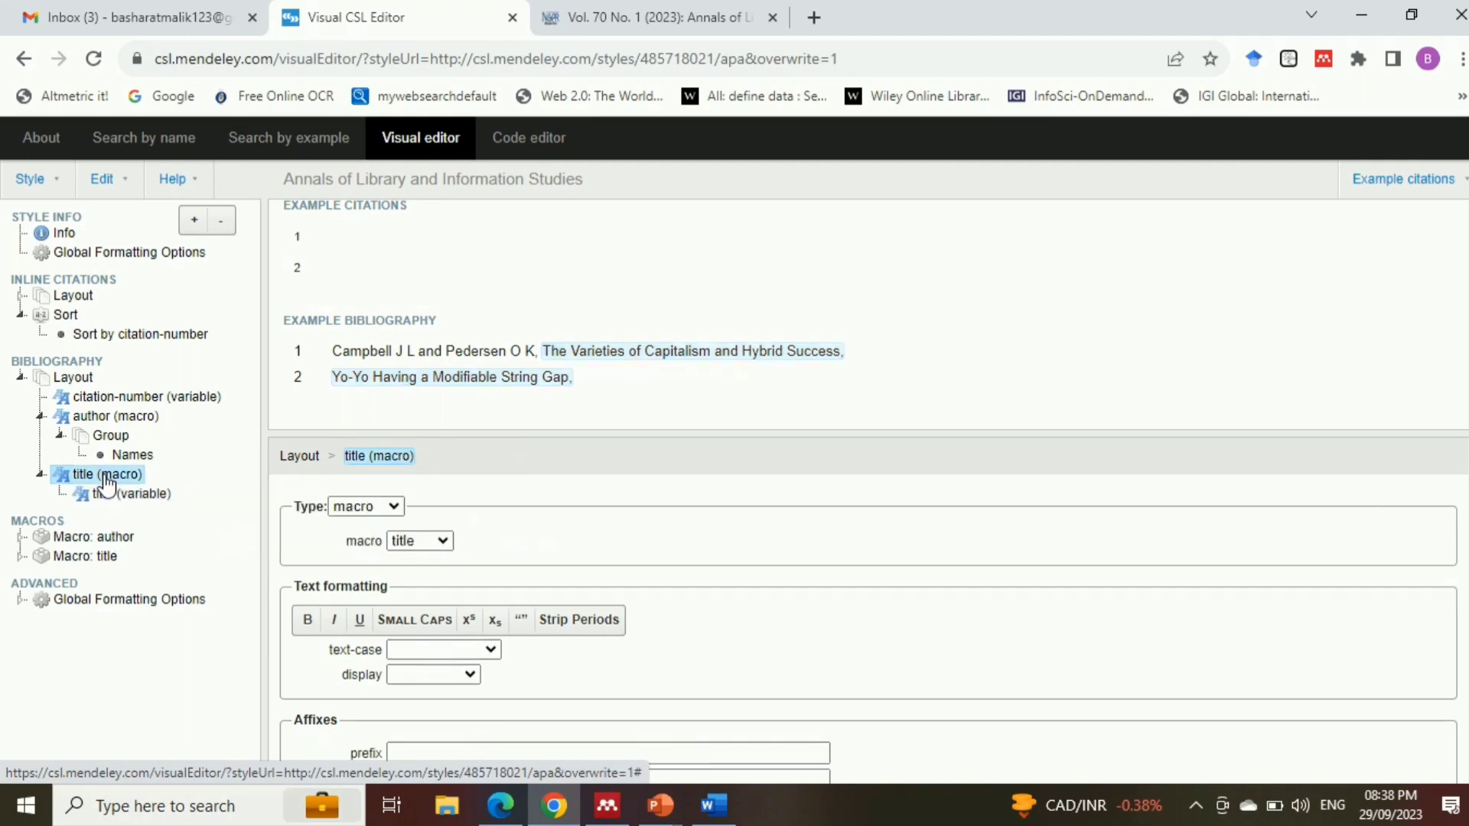
{"action": "left_click", "coordinate": [194, 222]}
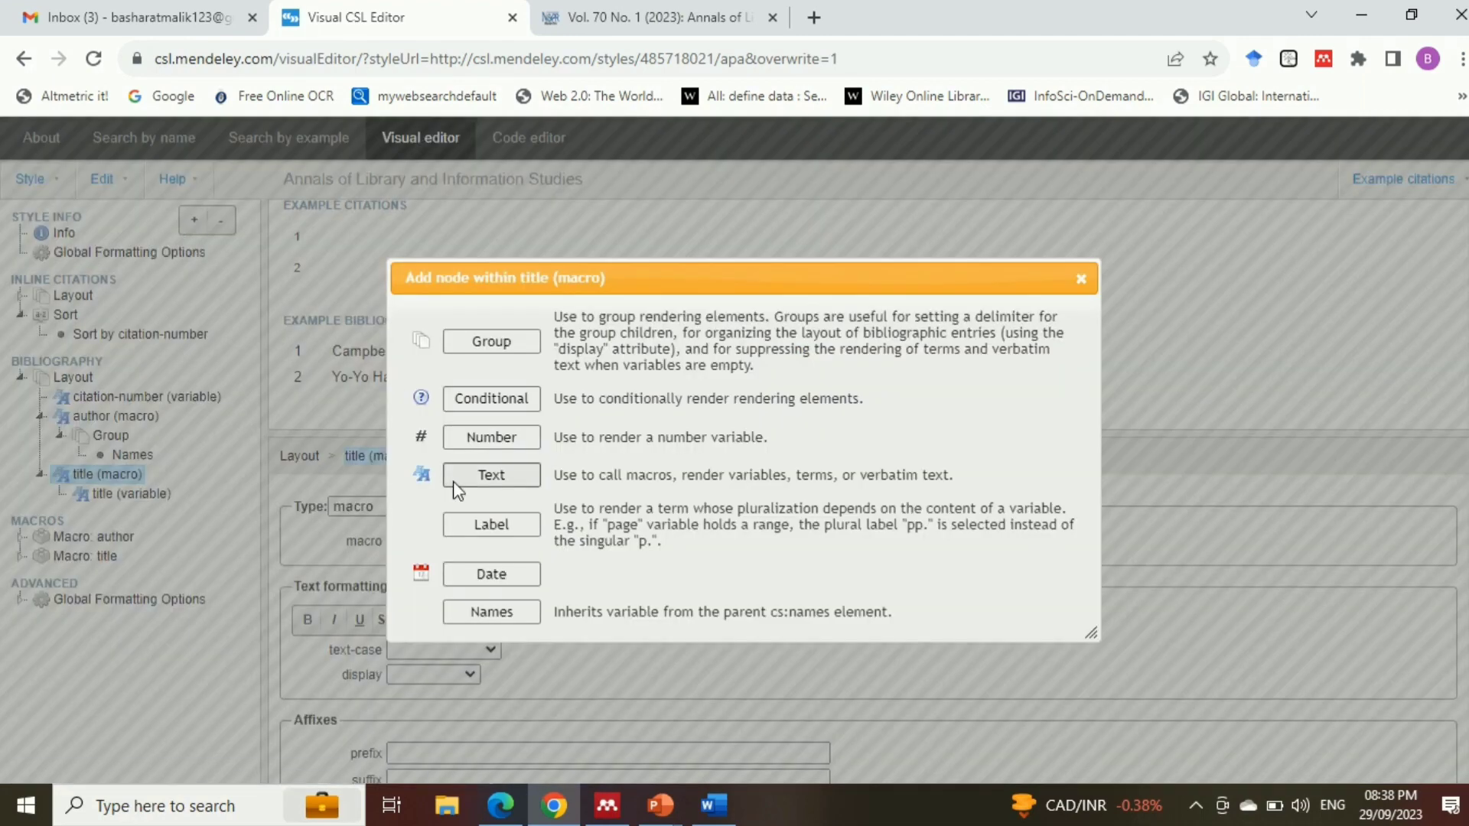
{"action": "left_click", "coordinate": [494, 480]}
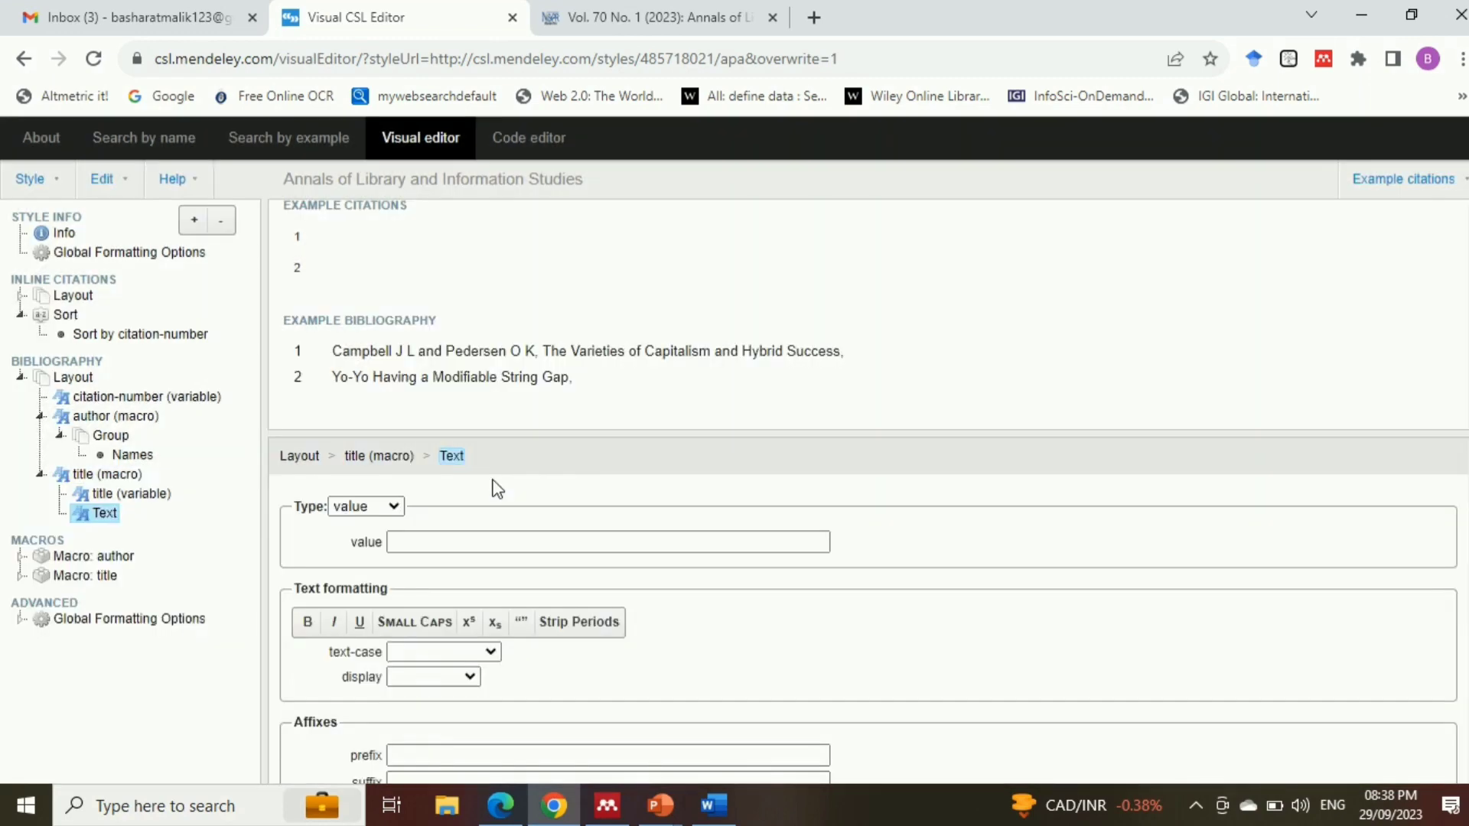
{"action": "left_click", "coordinate": [398, 506]}
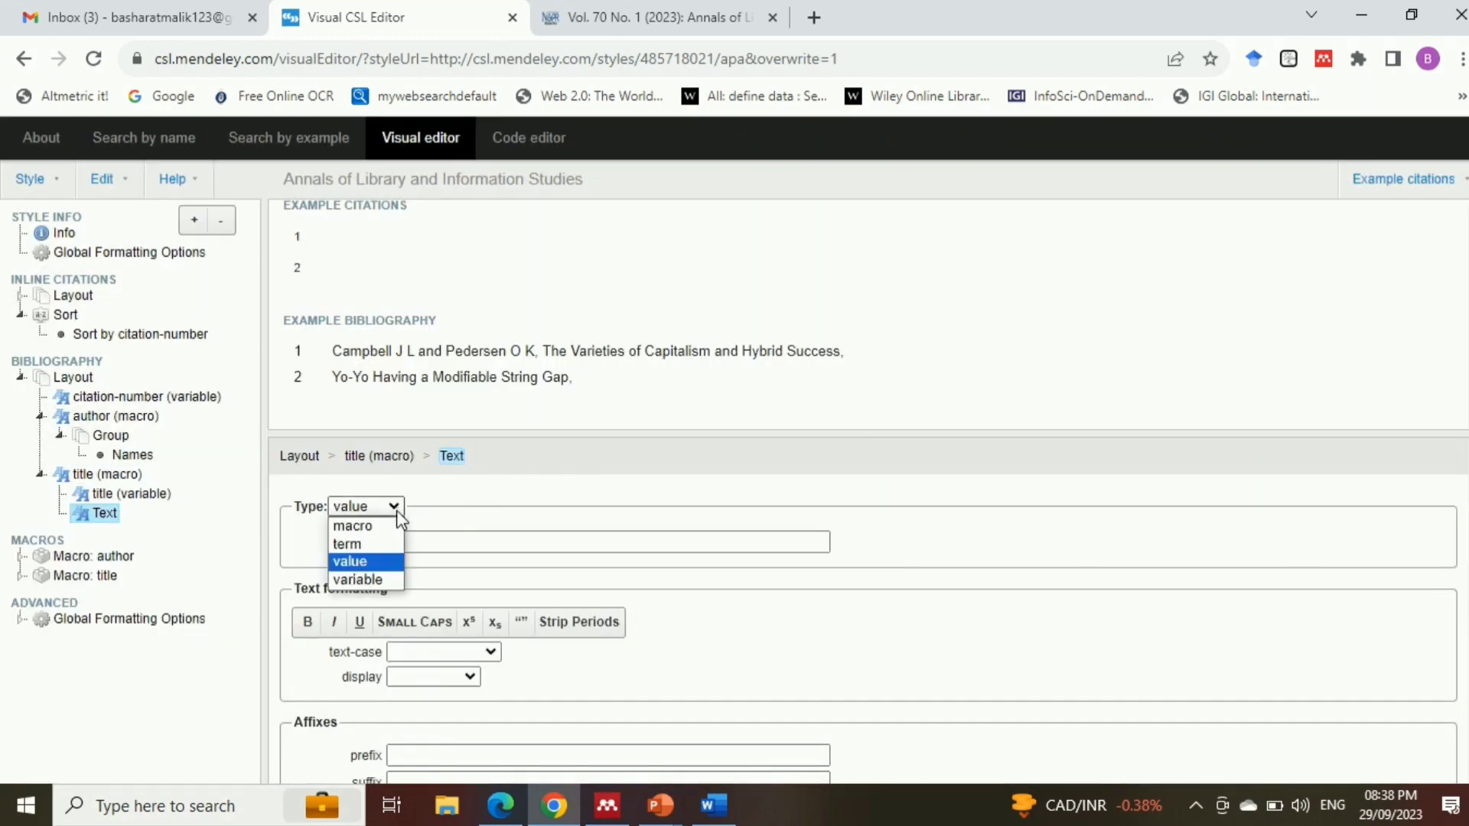
{"action": "left_click", "coordinate": [382, 580]}
{"action": "left_click", "coordinate": [449, 541]}
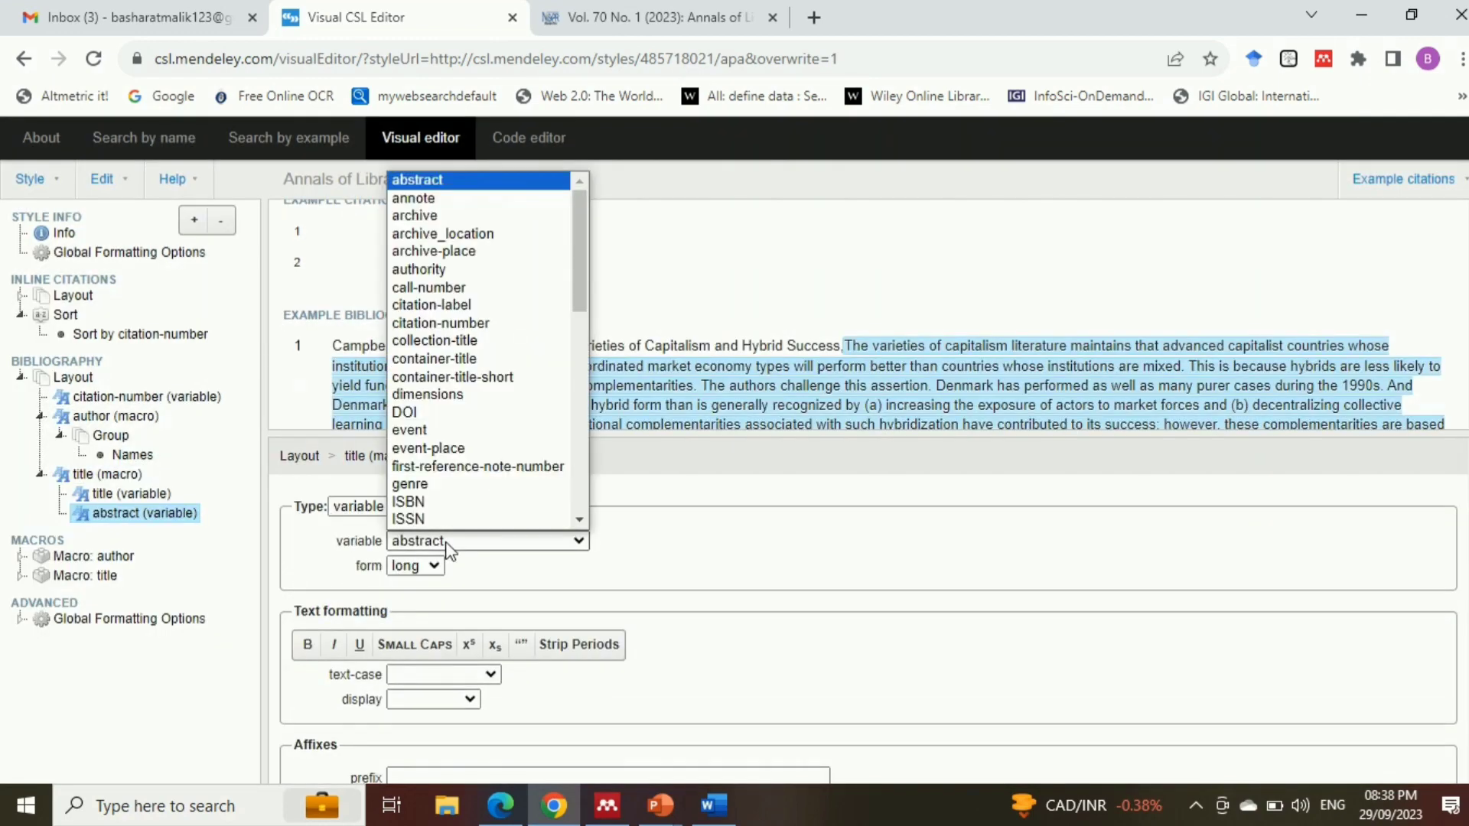
{"action": "left_click", "coordinate": [457, 359]}
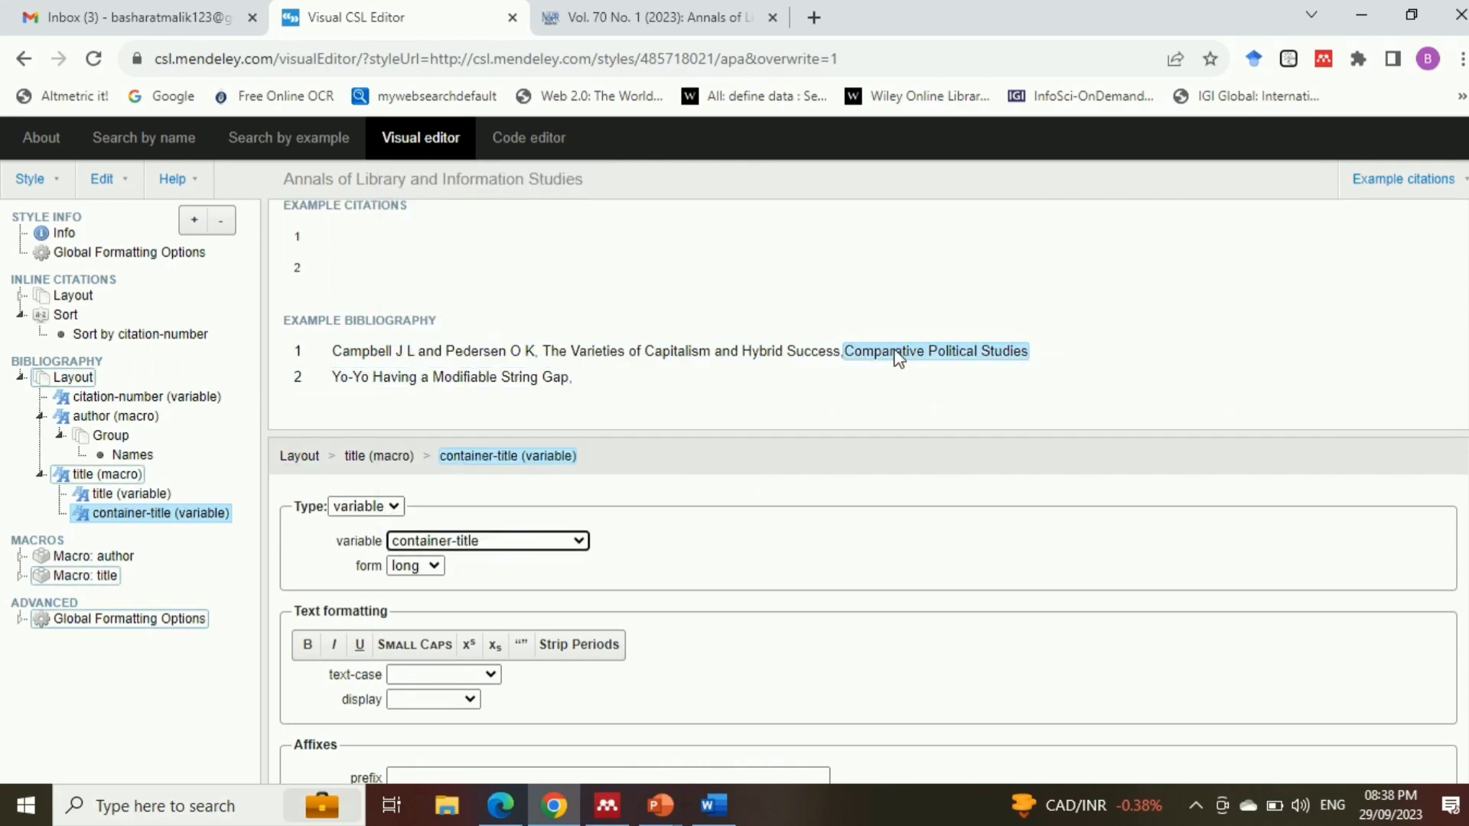
Format the container-title variable in italics, as in the Word sample reference, and set its text-case to title
{"action": "scroll", "coordinate": [842, 612], "scroll_direction": "down", "scroll_amount": 1}
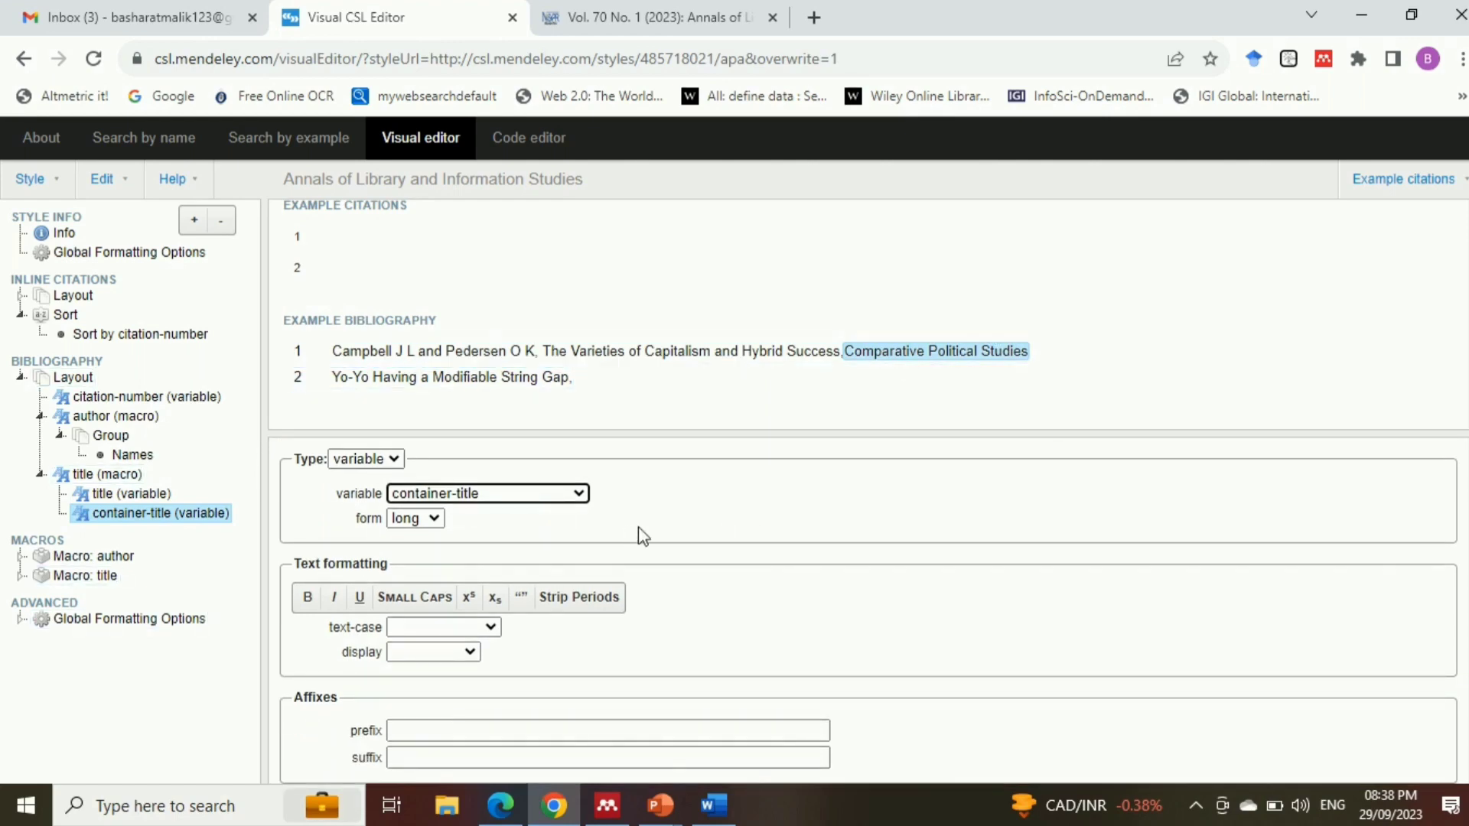
{"action": "key", "text": "alt+Tab"}
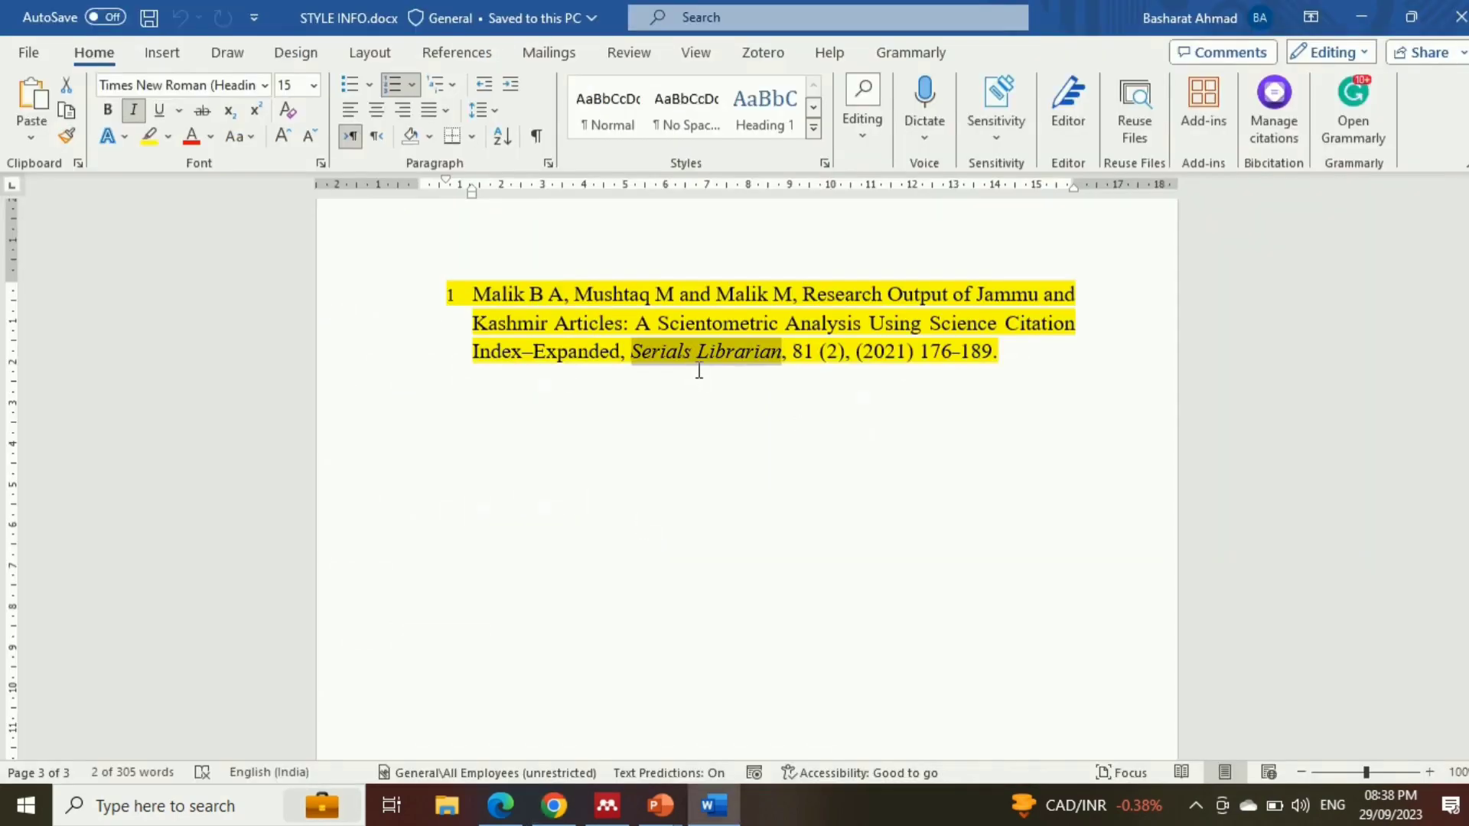
{"action": "key", "text": "alt+Tab"}
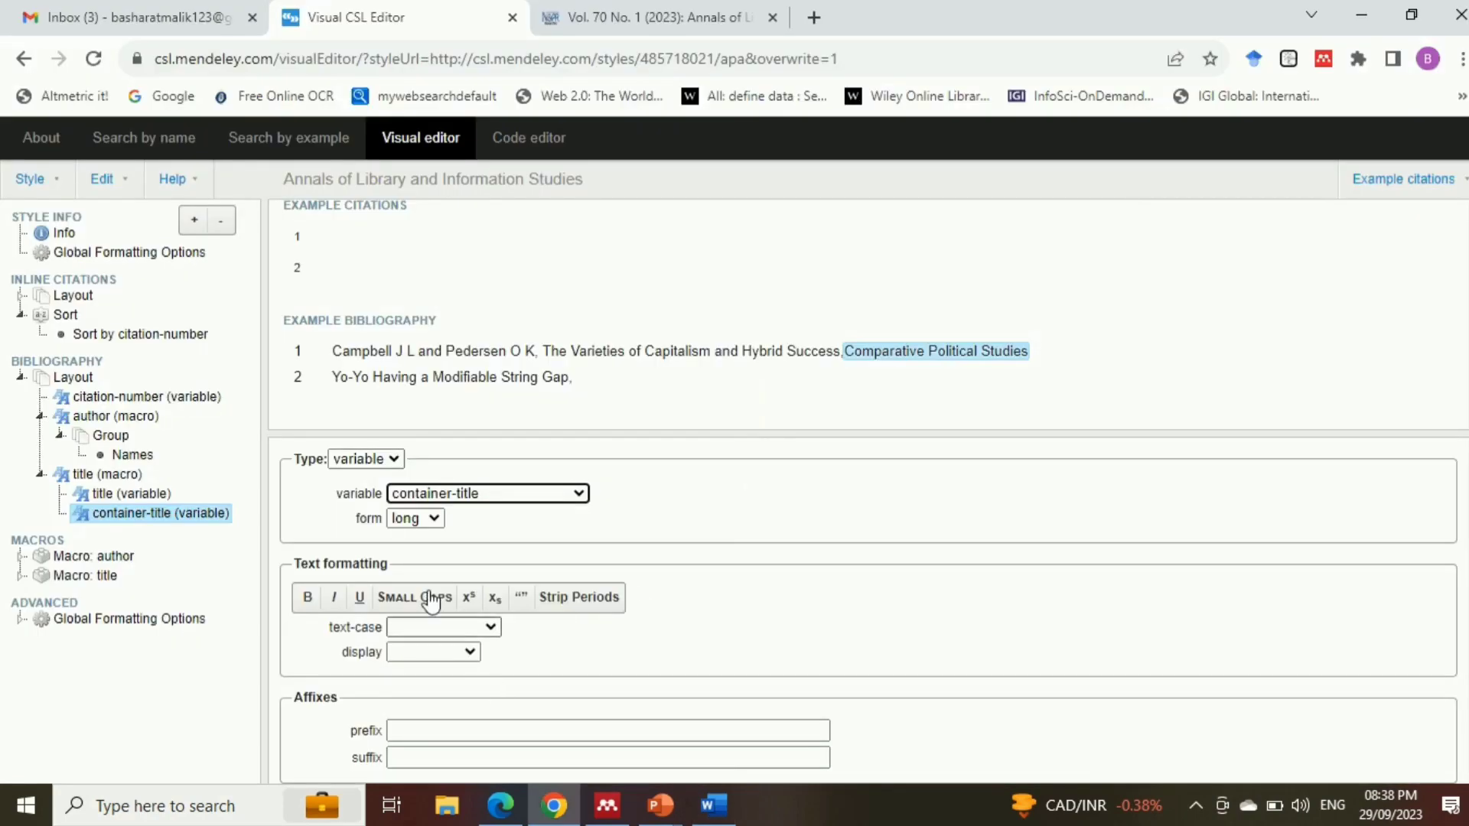
{"action": "left_click", "coordinate": [336, 600]}
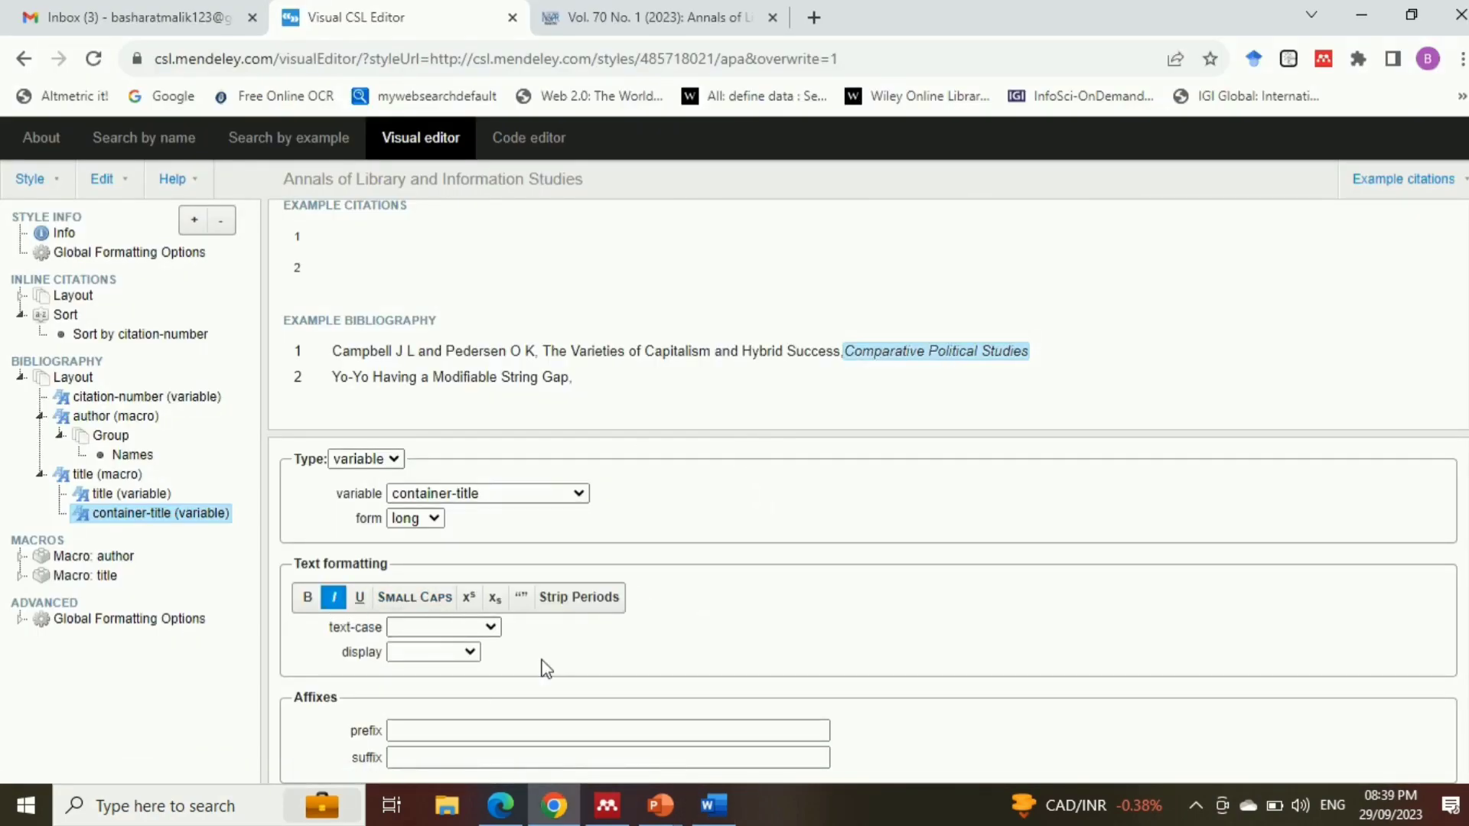
{"action": "left_click", "coordinate": [488, 627]}
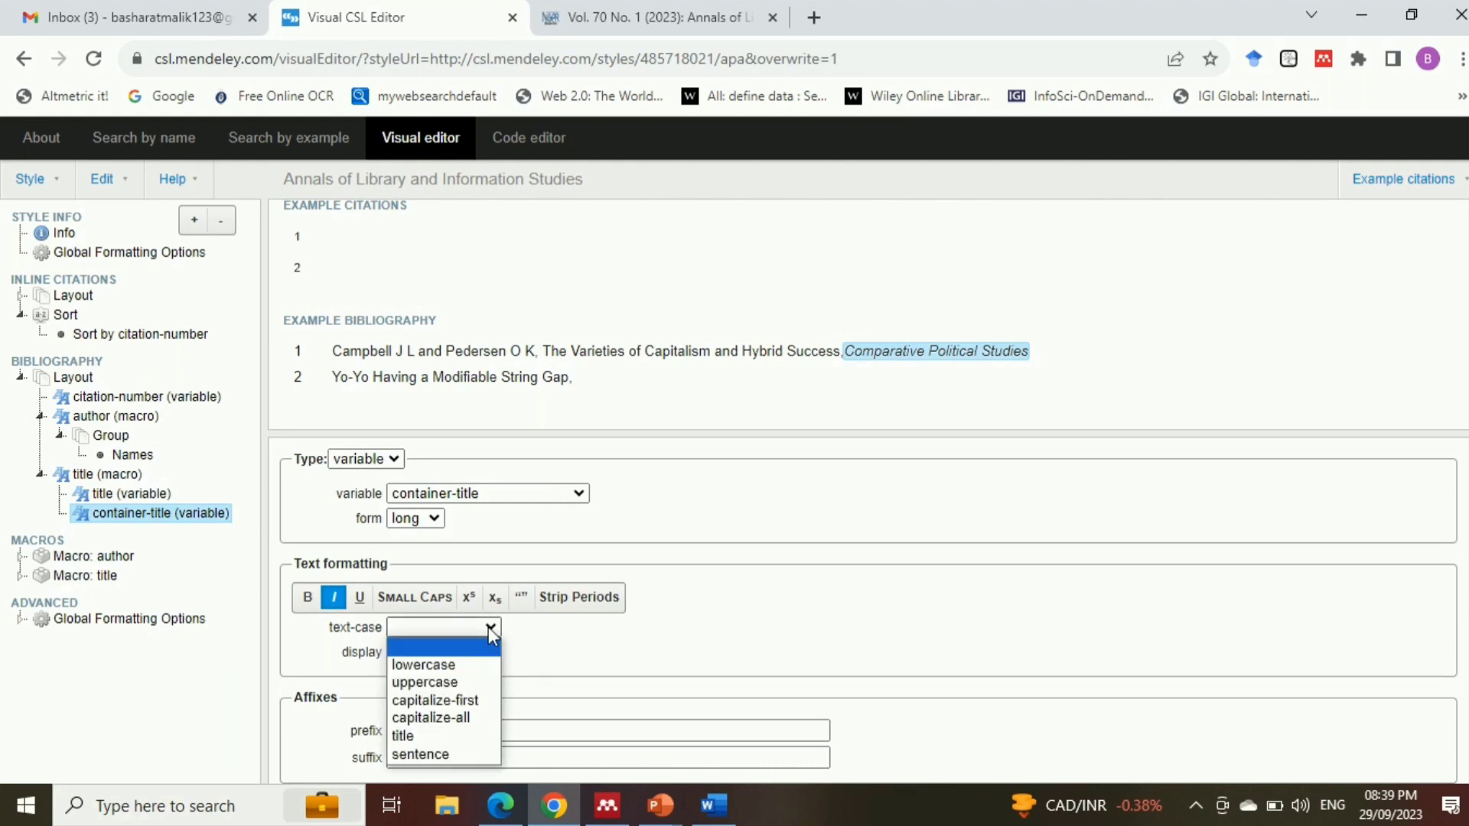
{"action": "left_click", "coordinate": [447, 735]}
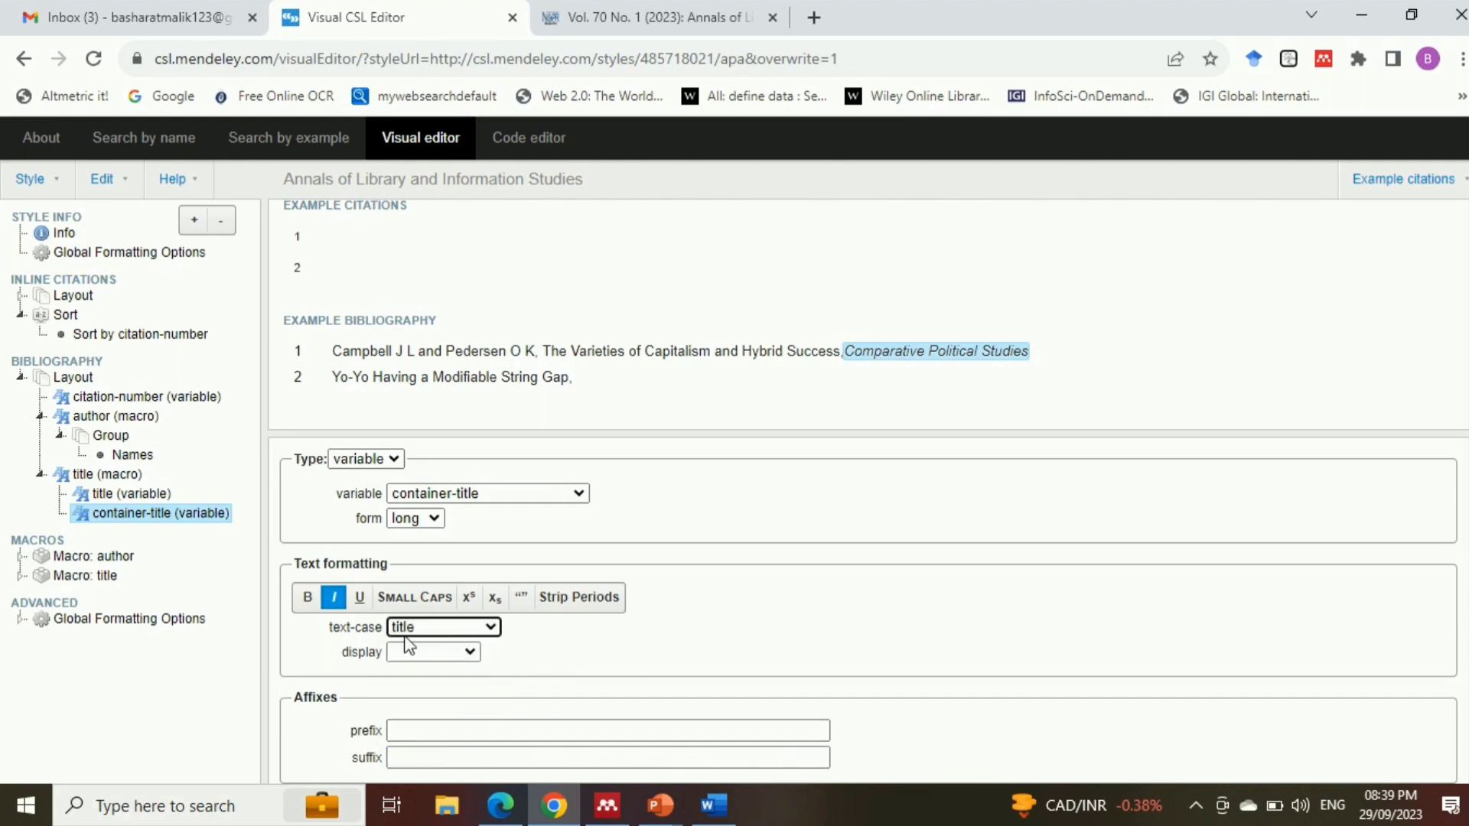
Give the container-title variable a space as prefix and a comma as suffix
{"action": "left_click", "coordinate": [433, 727]}
{"action": "left_click", "coordinate": [430, 729]}
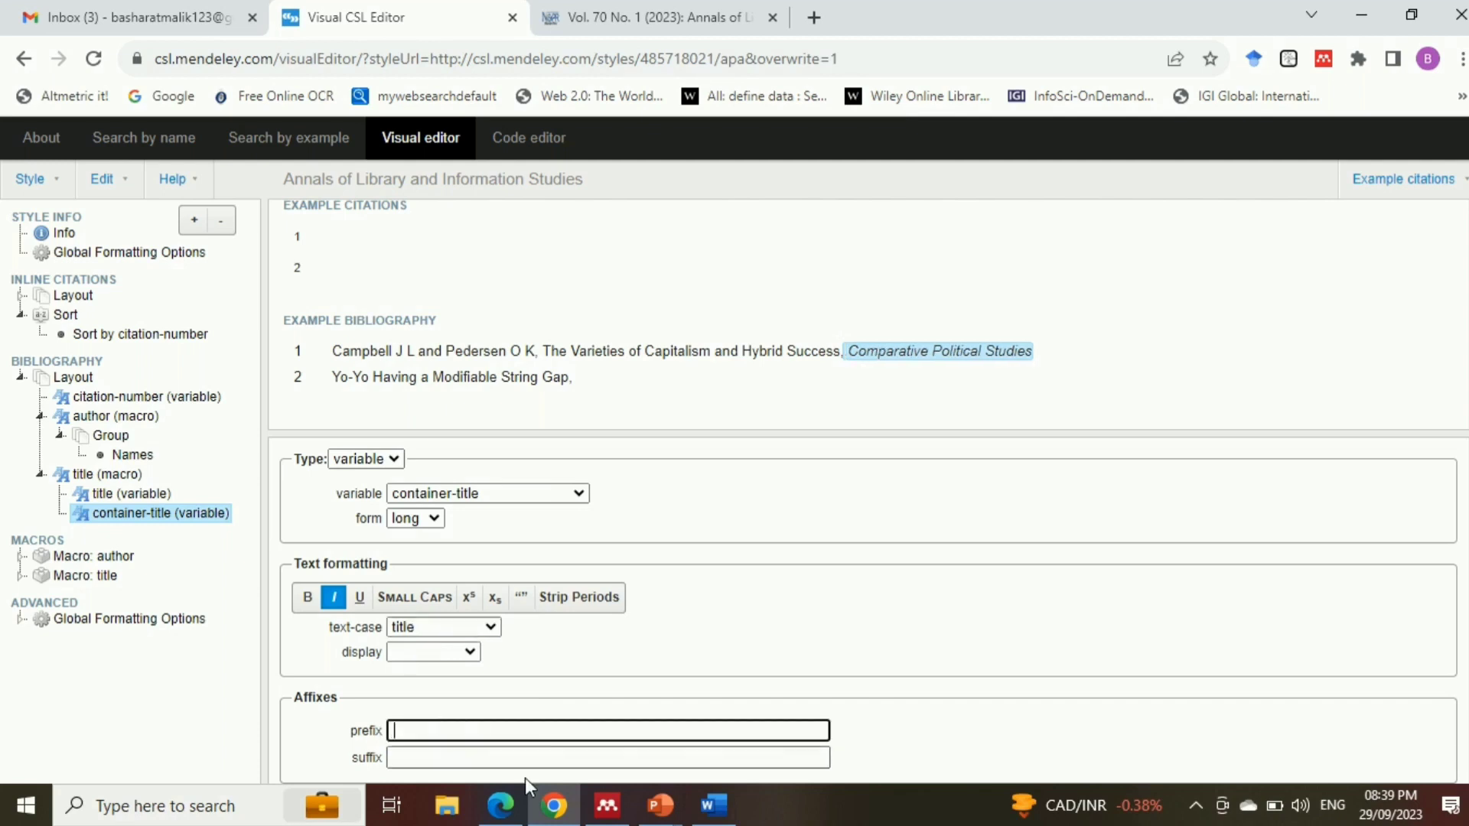
{"action": "left_click", "coordinate": [433, 758]}
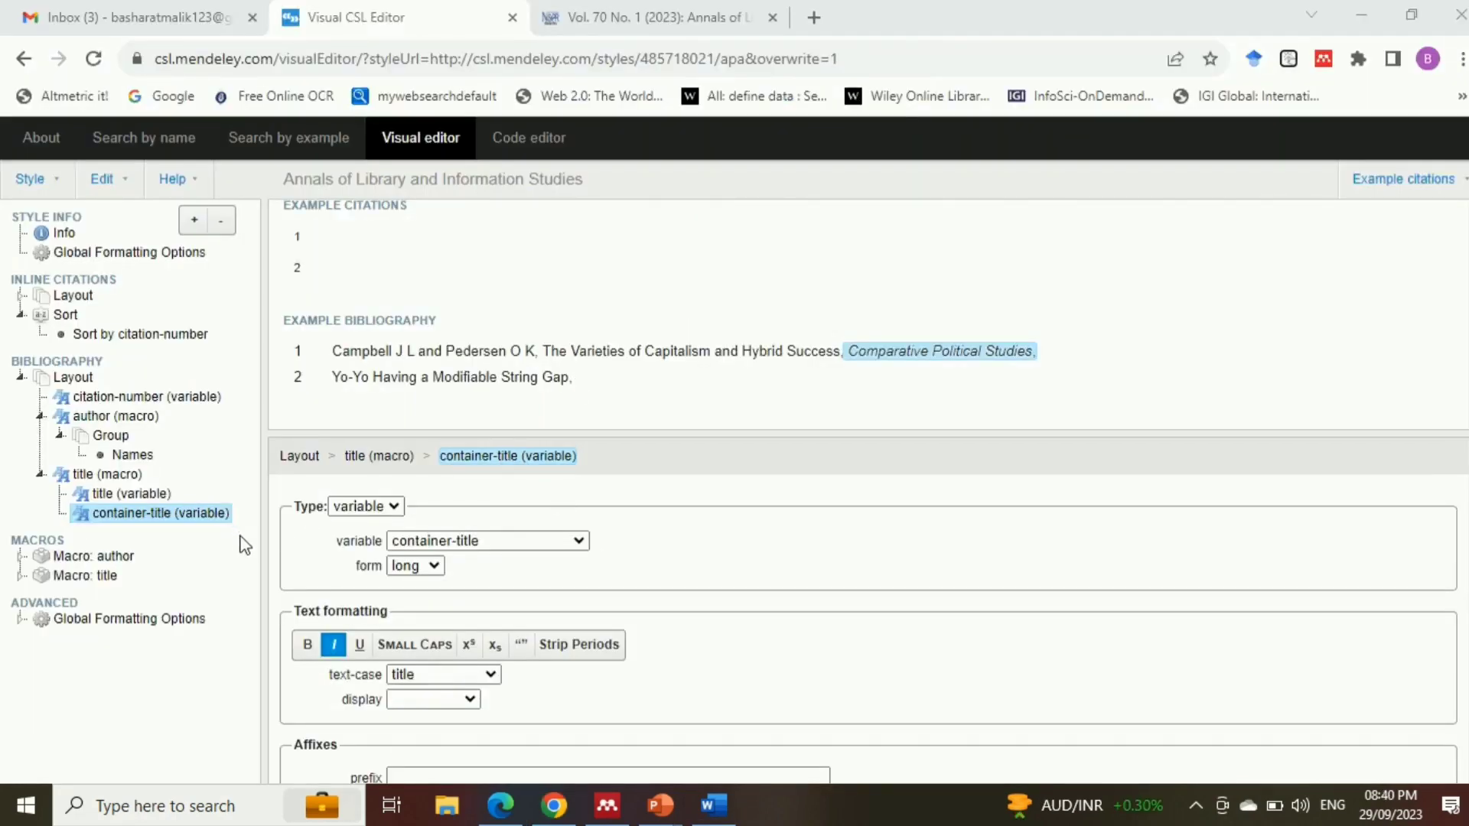
Switch to the Word document to examine the volume and issue numbers in the sample reference, and return to the style editor
{"action": "left_click", "coordinate": [713, 807]}
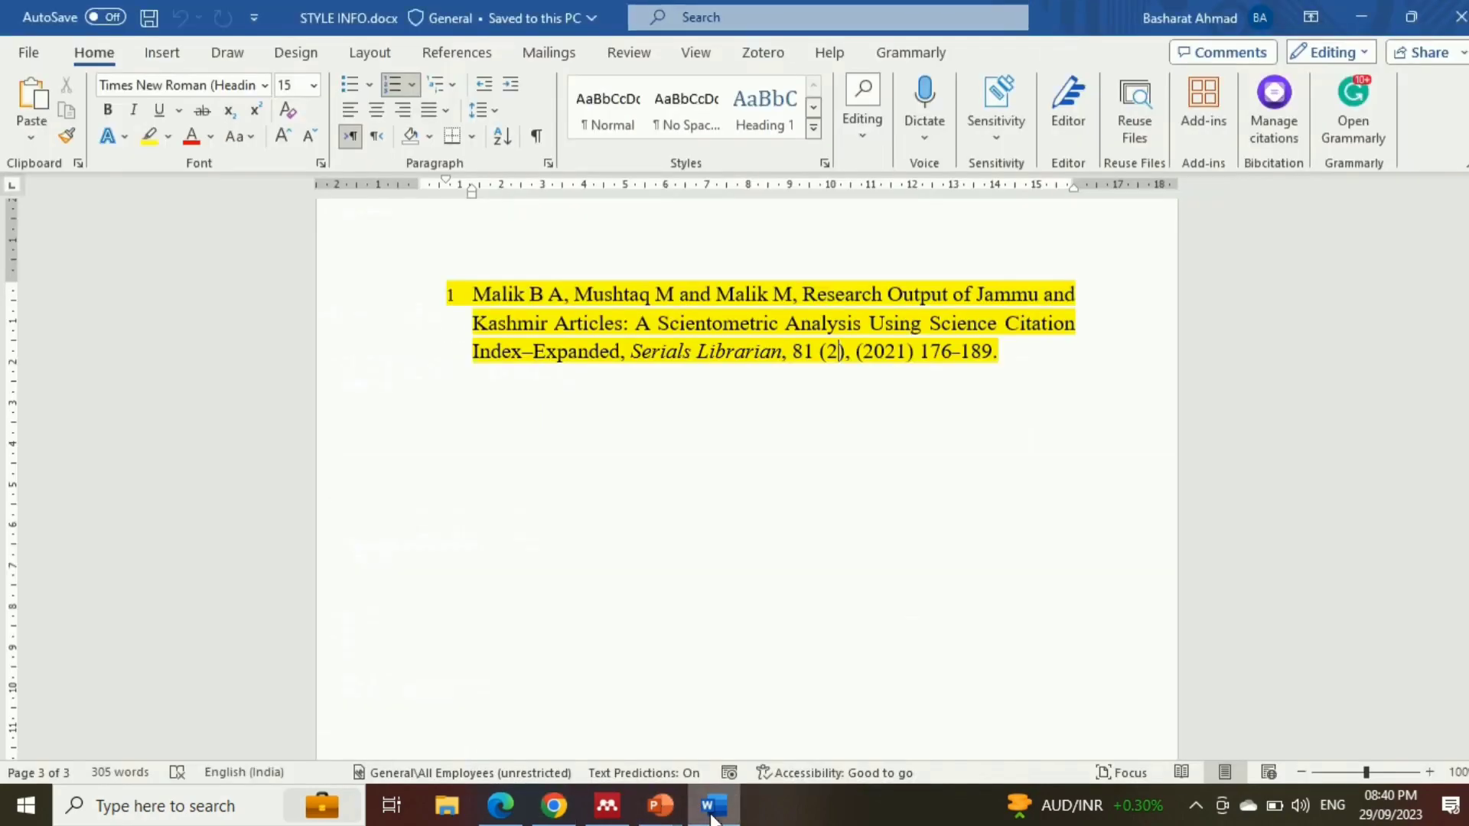
{"action": "double_click", "coordinate": [797, 352]}
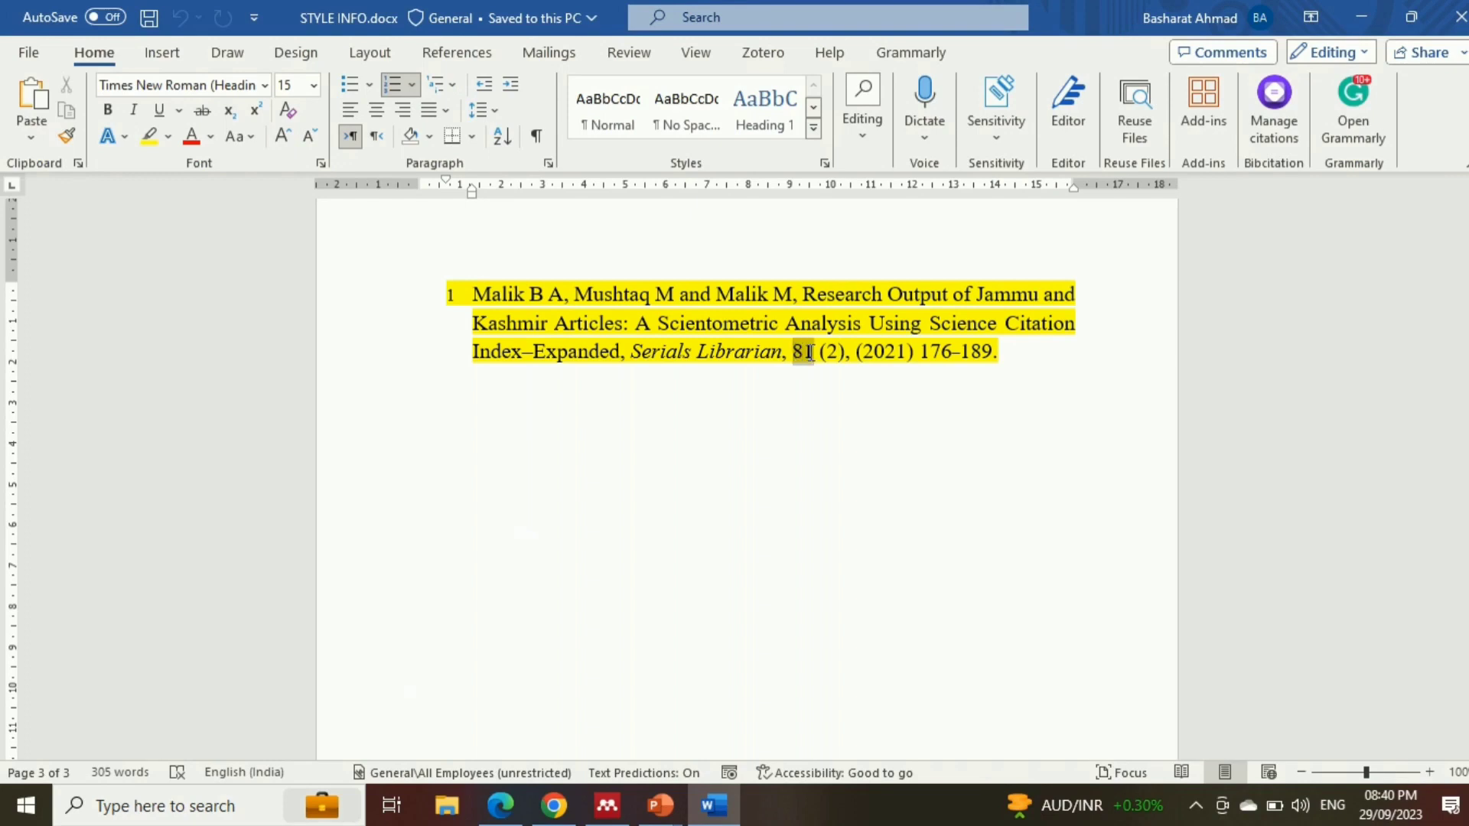
{"action": "double_click", "coordinate": [836, 352]}
{"action": "key", "text": "alt+Tab"}
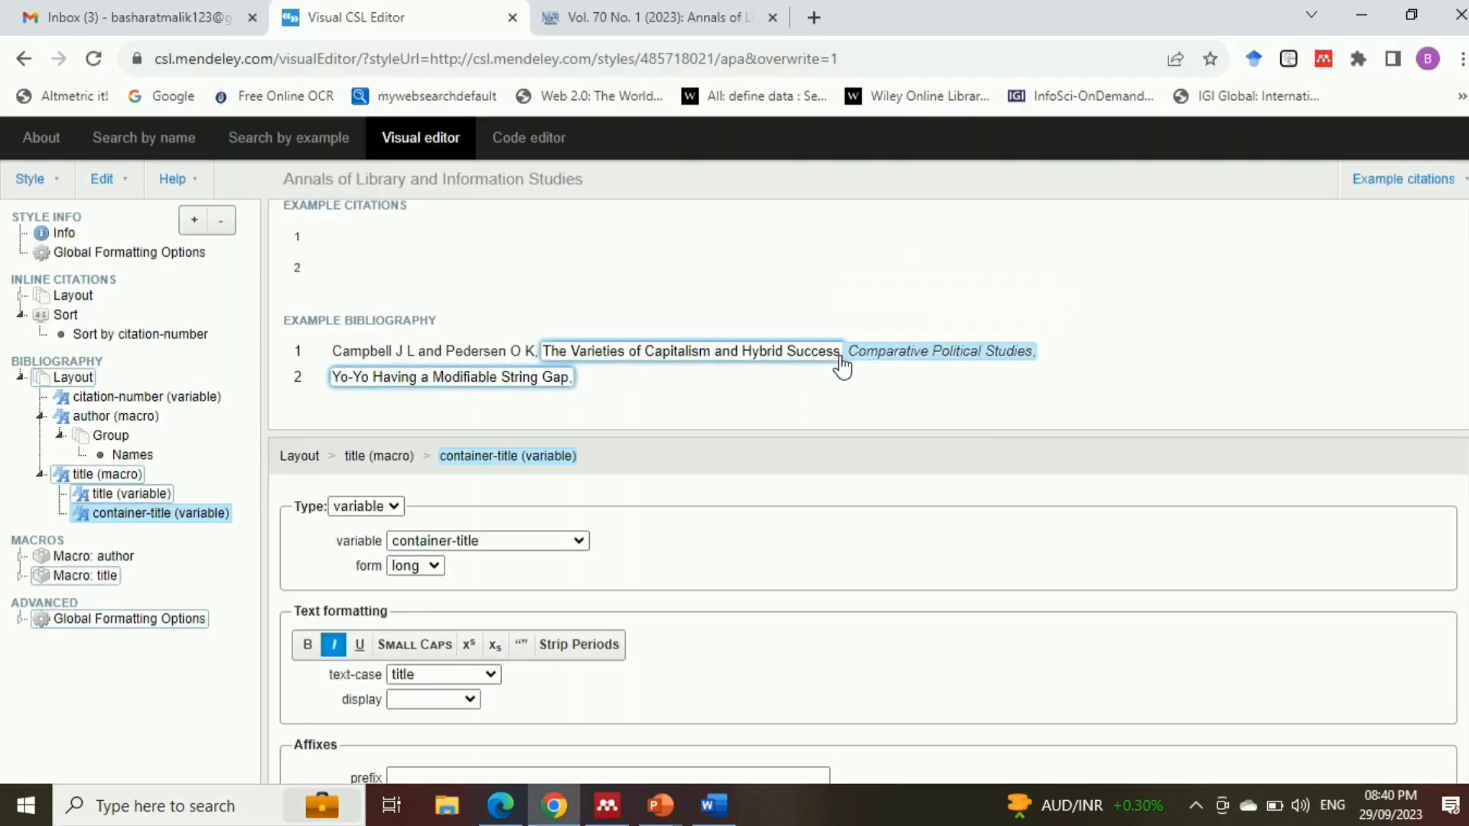
Add a Group node inside the bibliography's title macro, after the container-title variable
{"action": "left_click", "coordinate": [114, 476]}
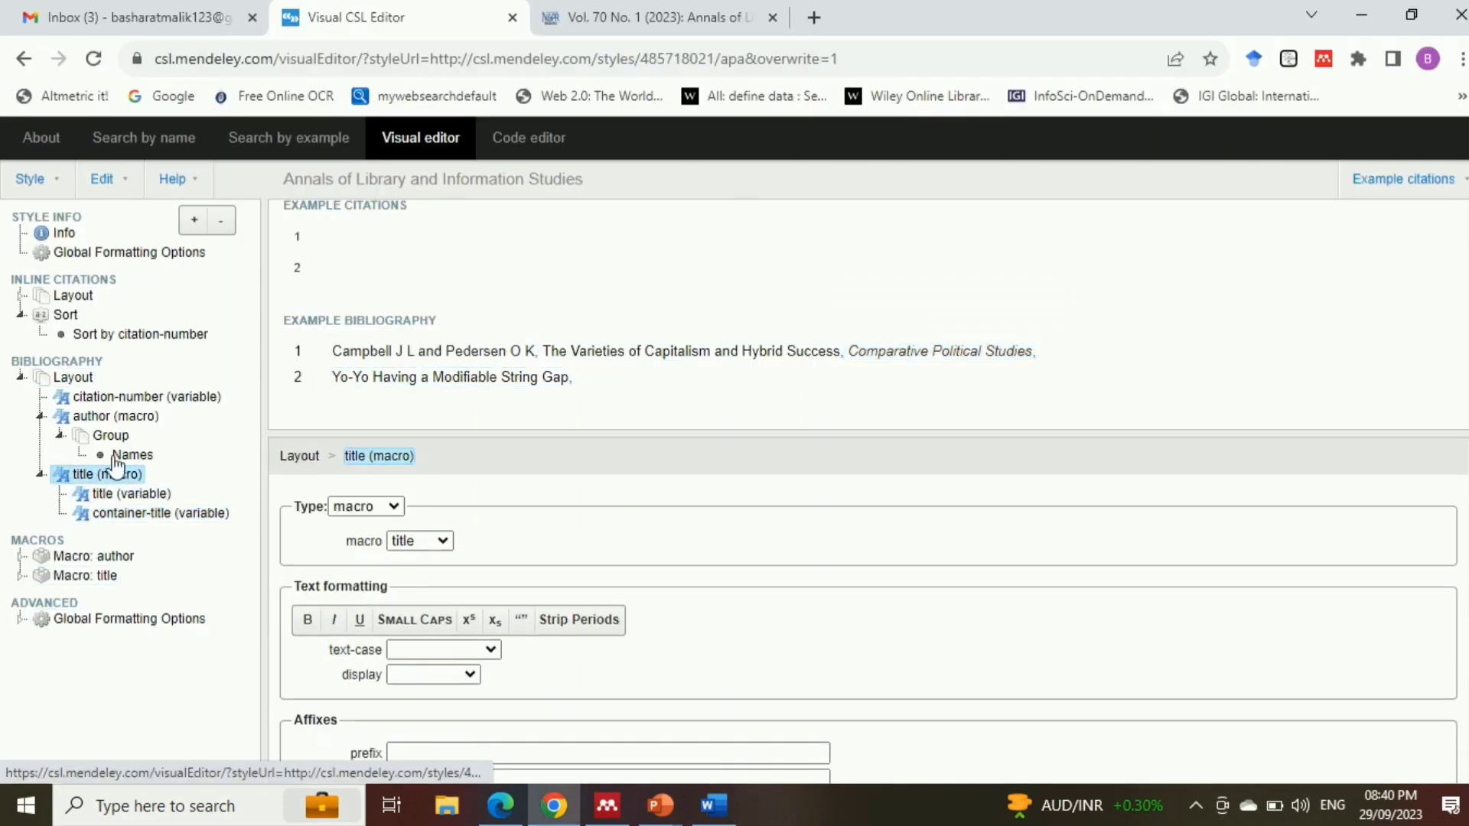
{"action": "left_click", "coordinate": [194, 221]}
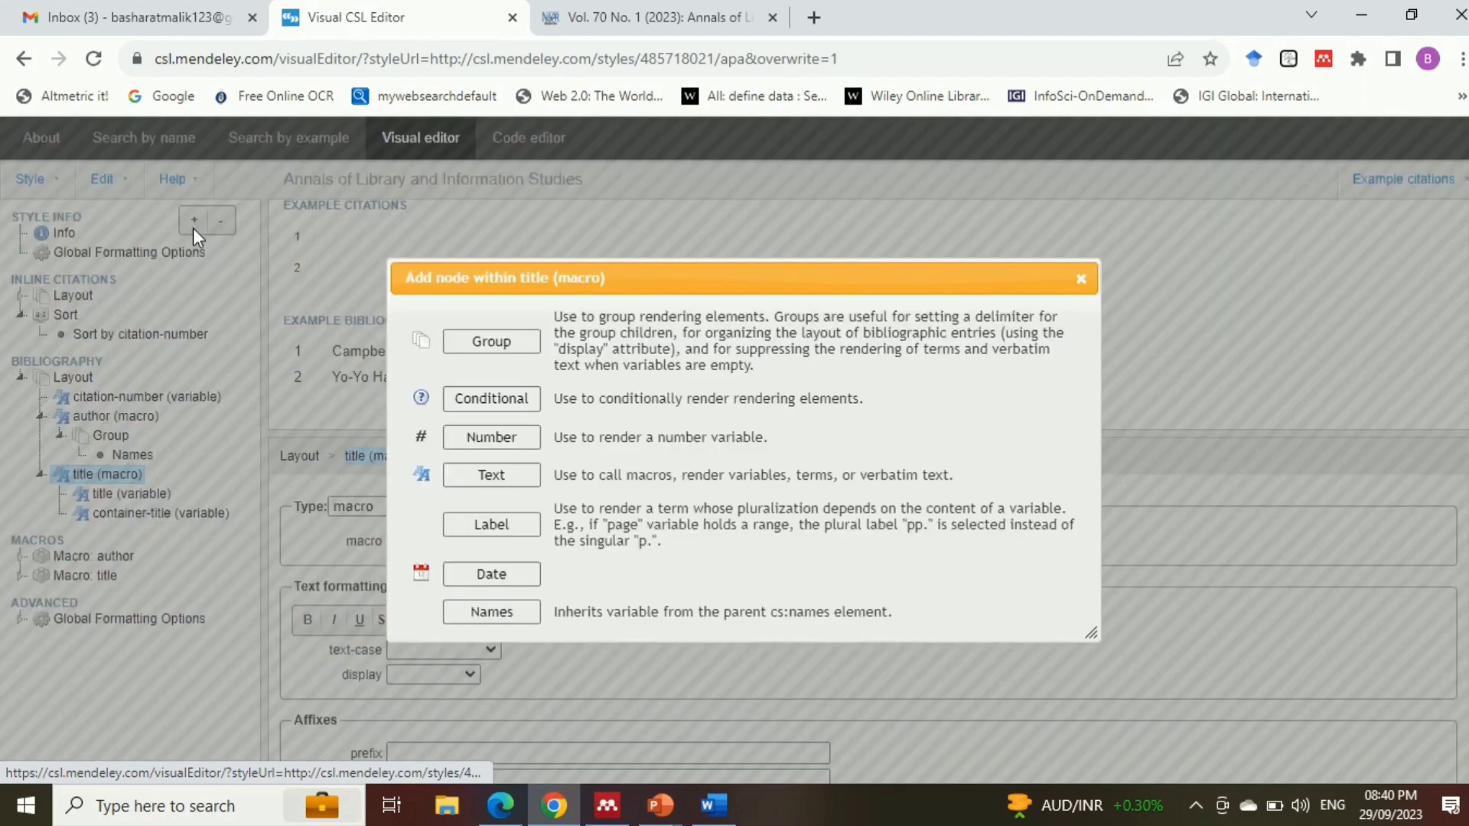
{"action": "left_click", "coordinate": [510, 345]}
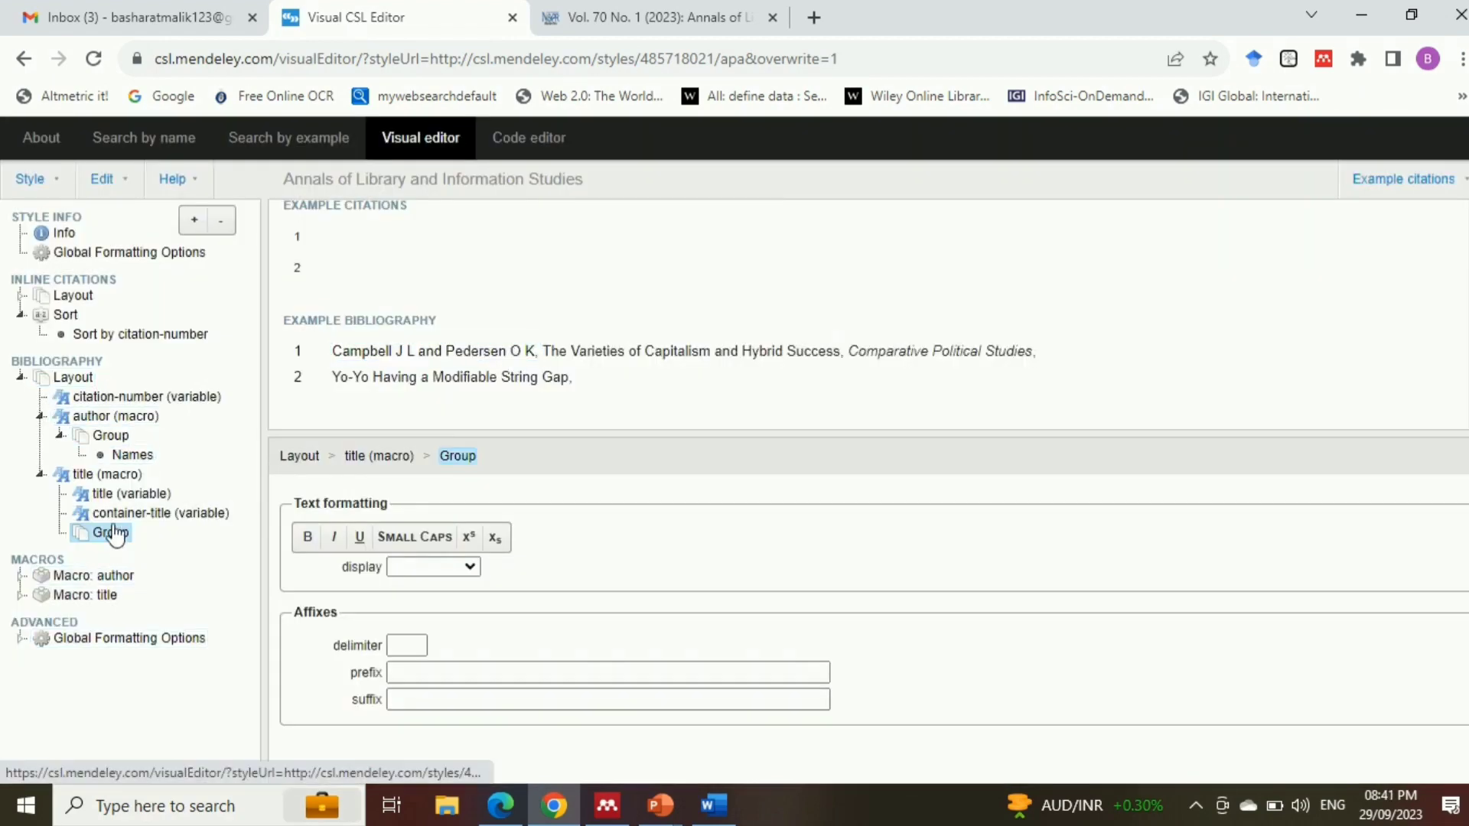
Add a Number node inside the title macro's Group and enable its variable, set to volume
{"action": "left_click", "coordinate": [194, 222]}
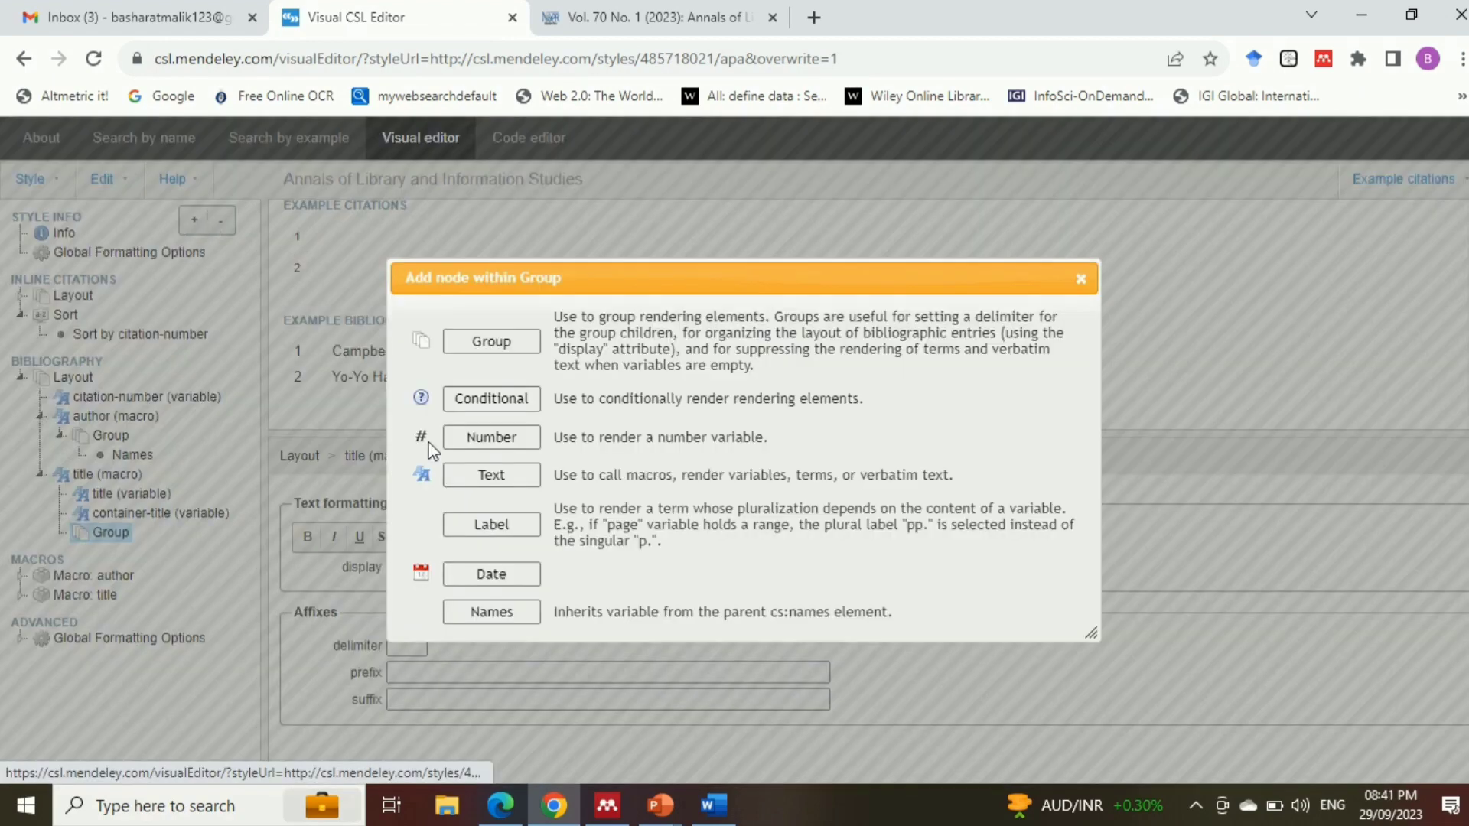
{"action": "left_click", "coordinate": [502, 442]}
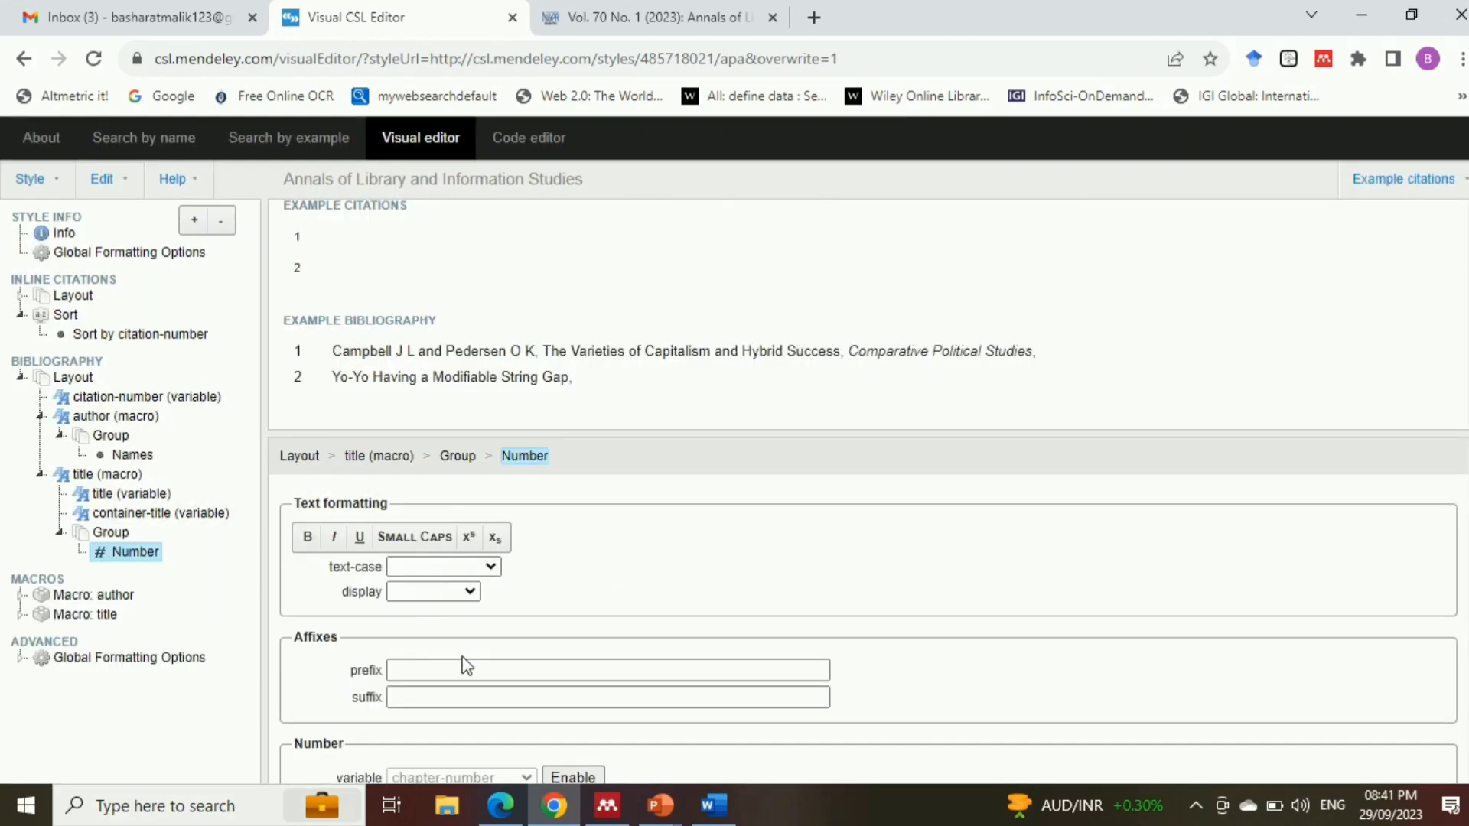
{"action": "scroll", "coordinate": [869, 612], "scroll_direction": "down", "scroll_amount": 1}
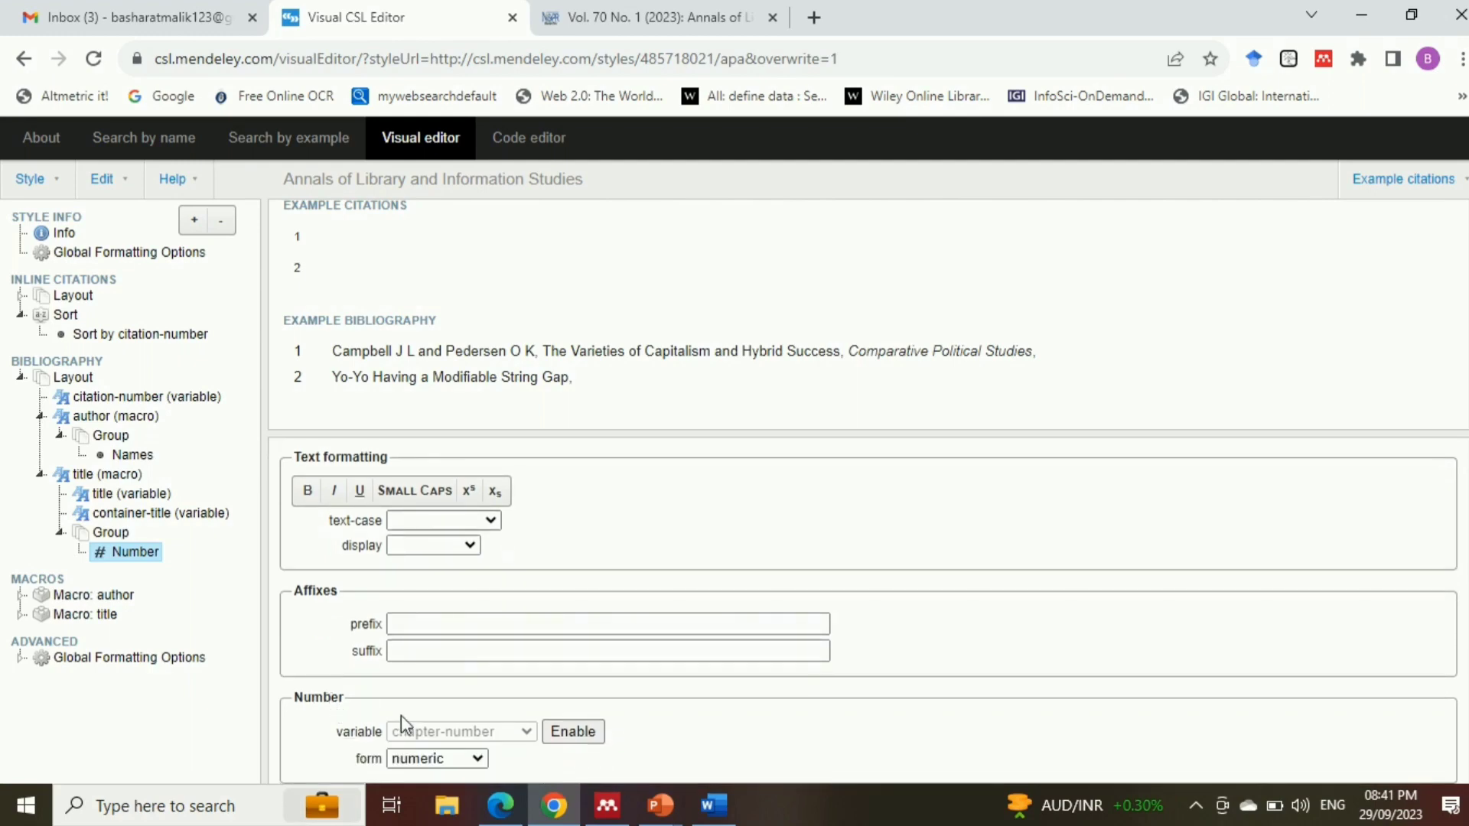
{"action": "left_click", "coordinate": [575, 733]}
{"action": "left_click", "coordinate": [484, 731]}
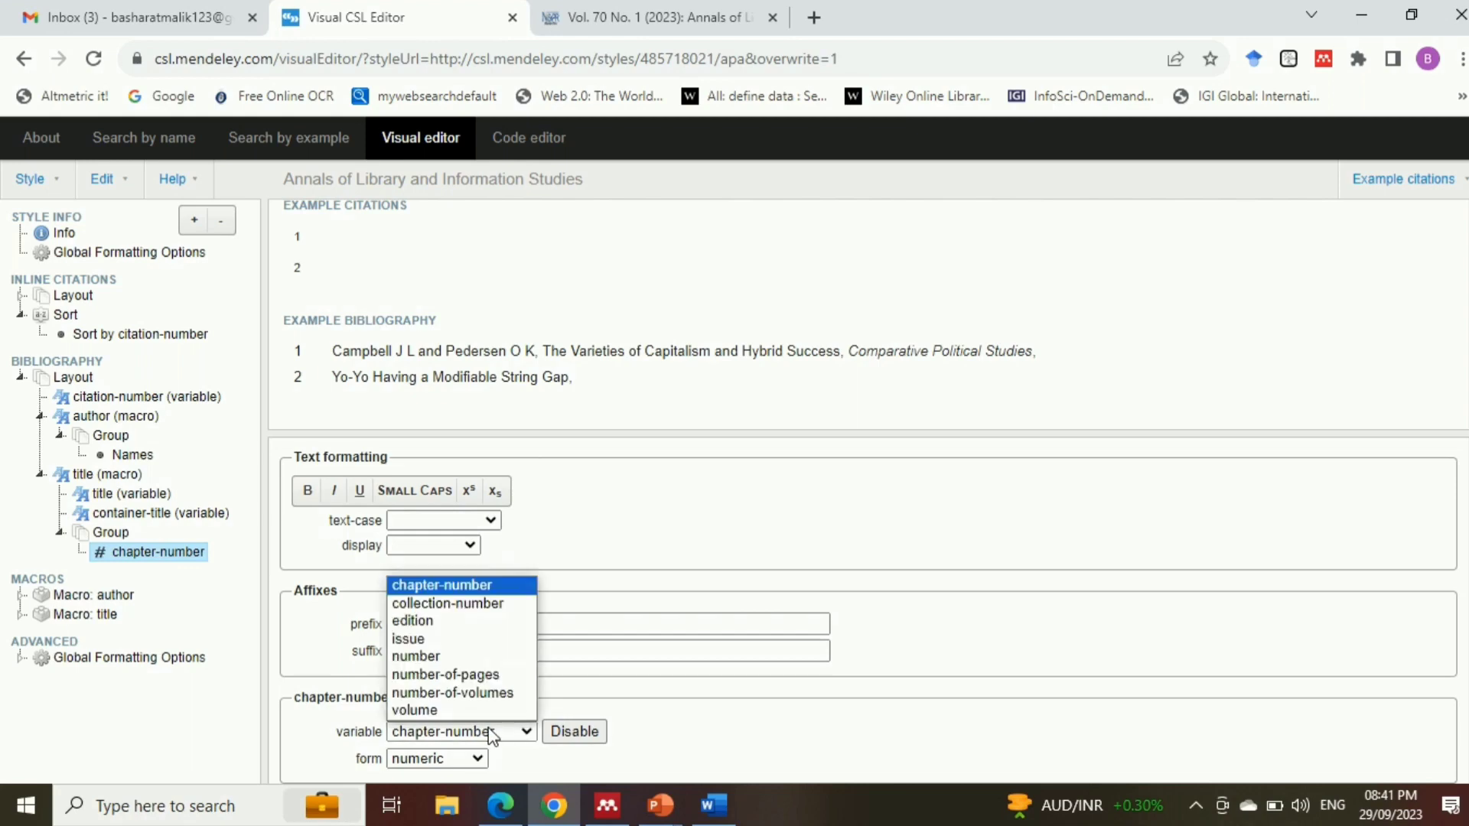
{"action": "left_click", "coordinate": [429, 710]}
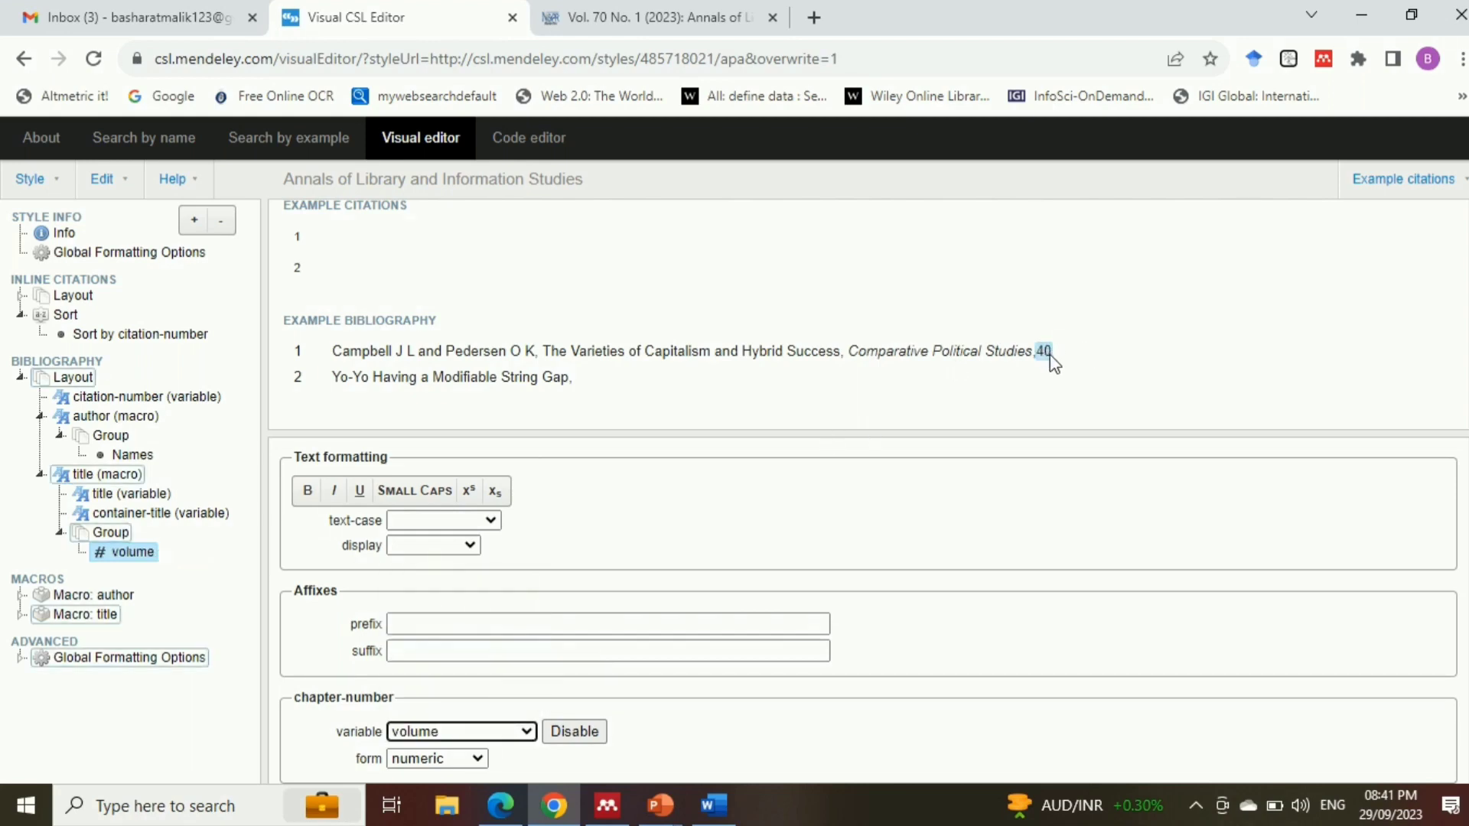
Check the spacing around the volume in the Word sample reference and give the volume number a space as prefix
{"action": "key", "text": "alt+Tab"}
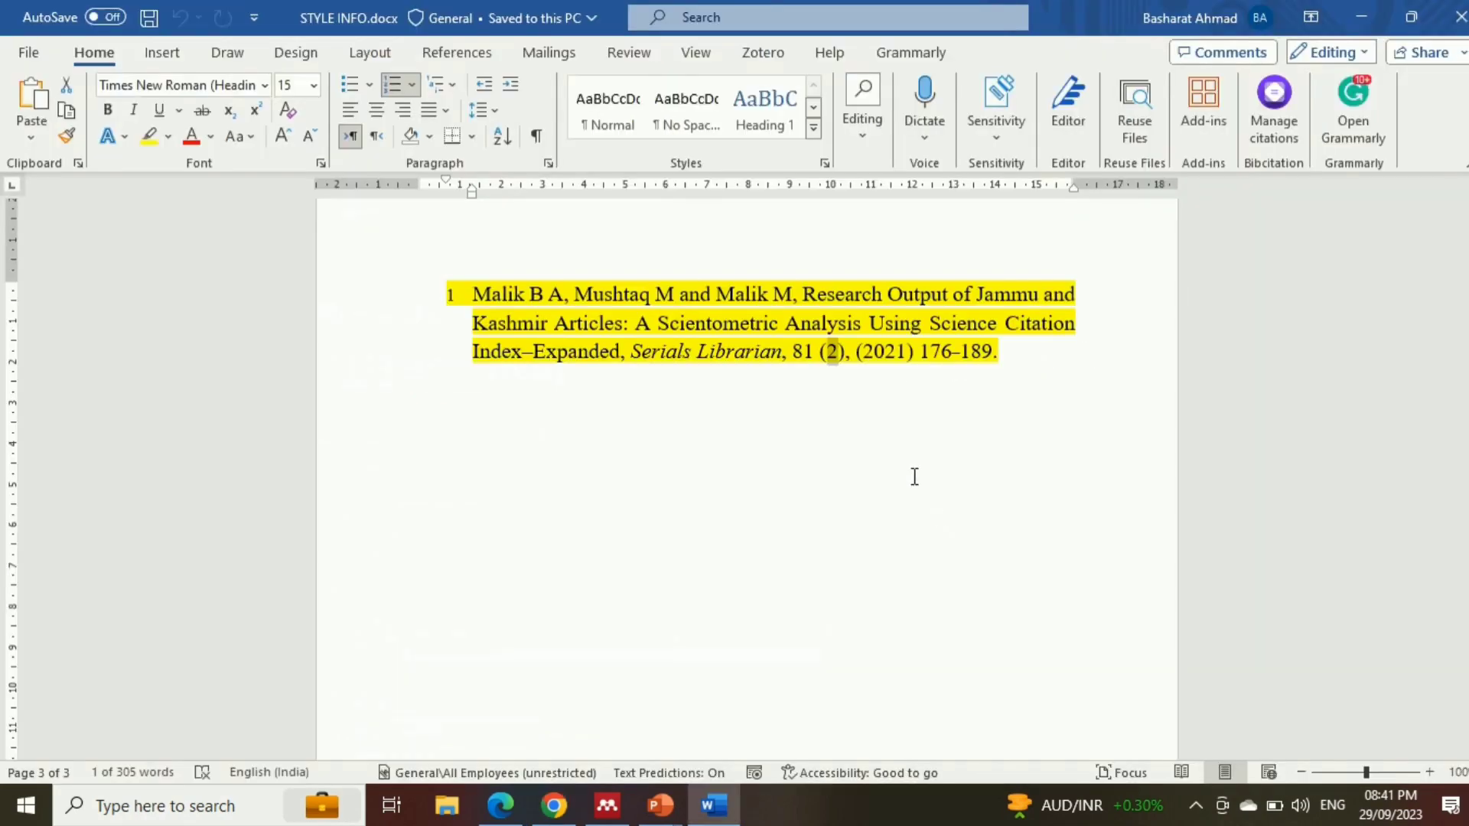
{"action": "left_click", "coordinate": [817, 356]}
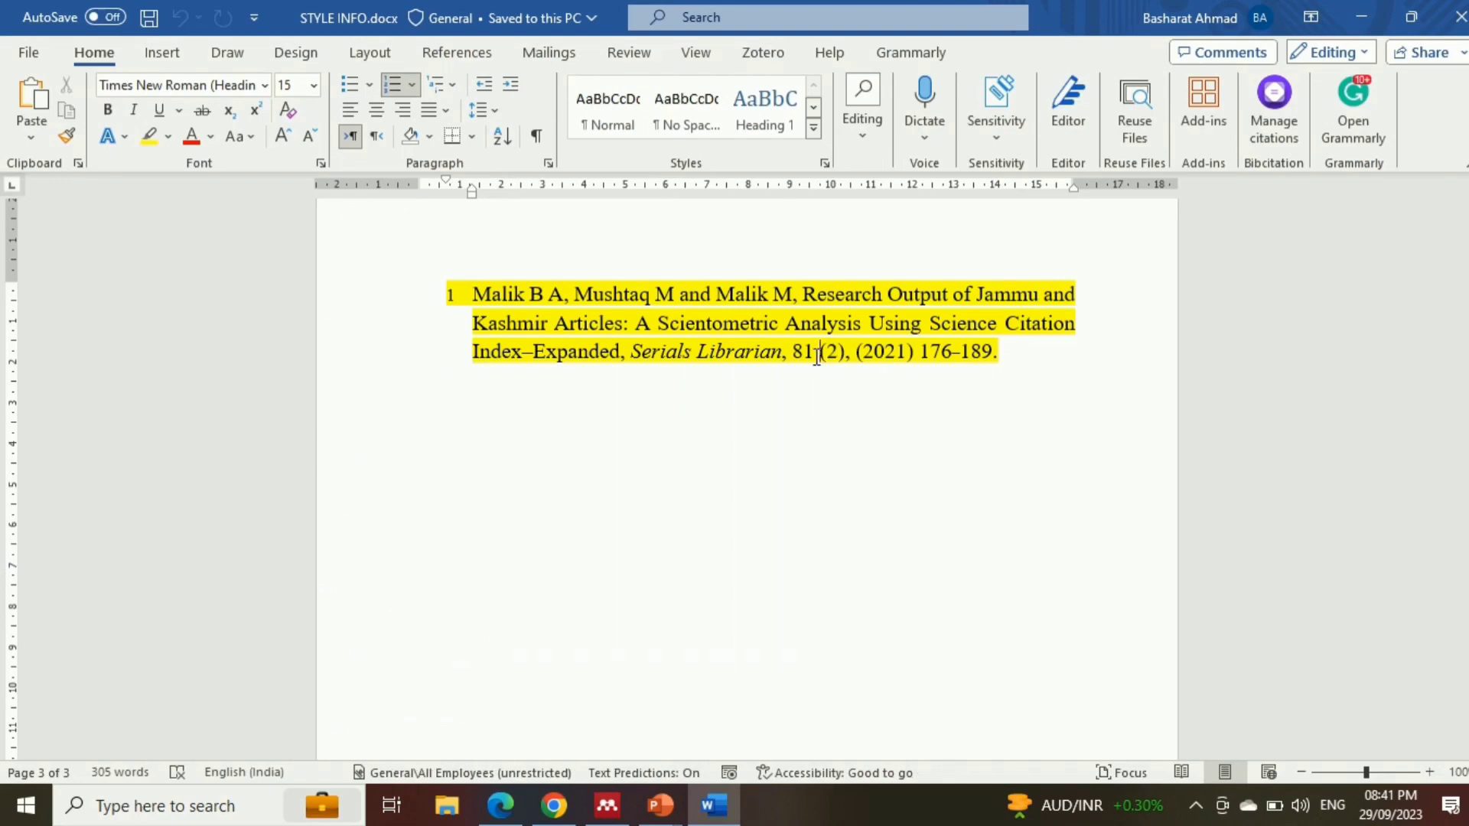
{"action": "key", "text": "alt+Tab"}
{"action": "key", "text": "alt+Tab"}
{"action": "key", "text": "alt+Tab"}
{"action": "left_click", "coordinate": [409, 624]}
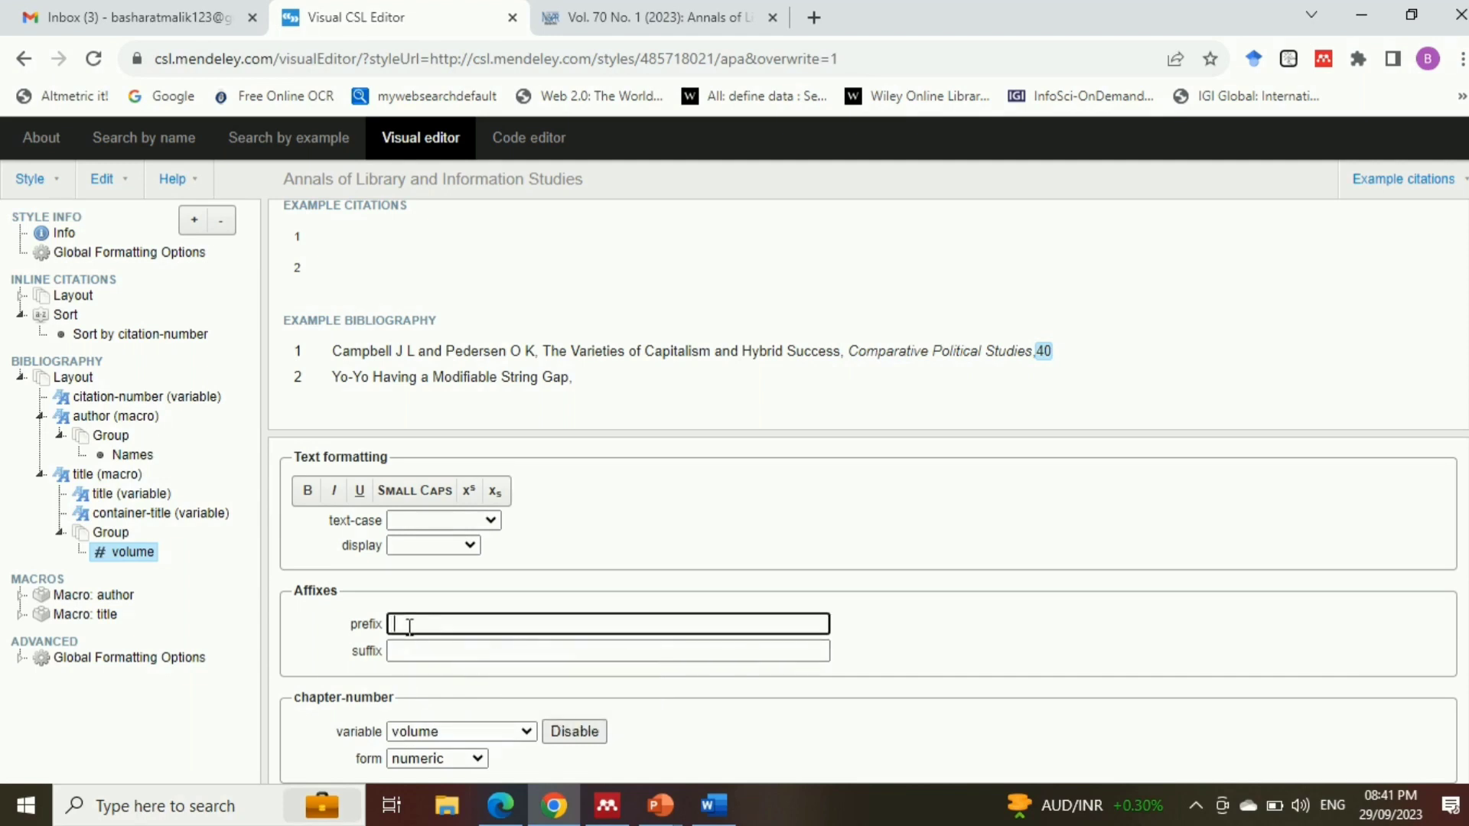
{"action": "left_click", "coordinate": [417, 653]}
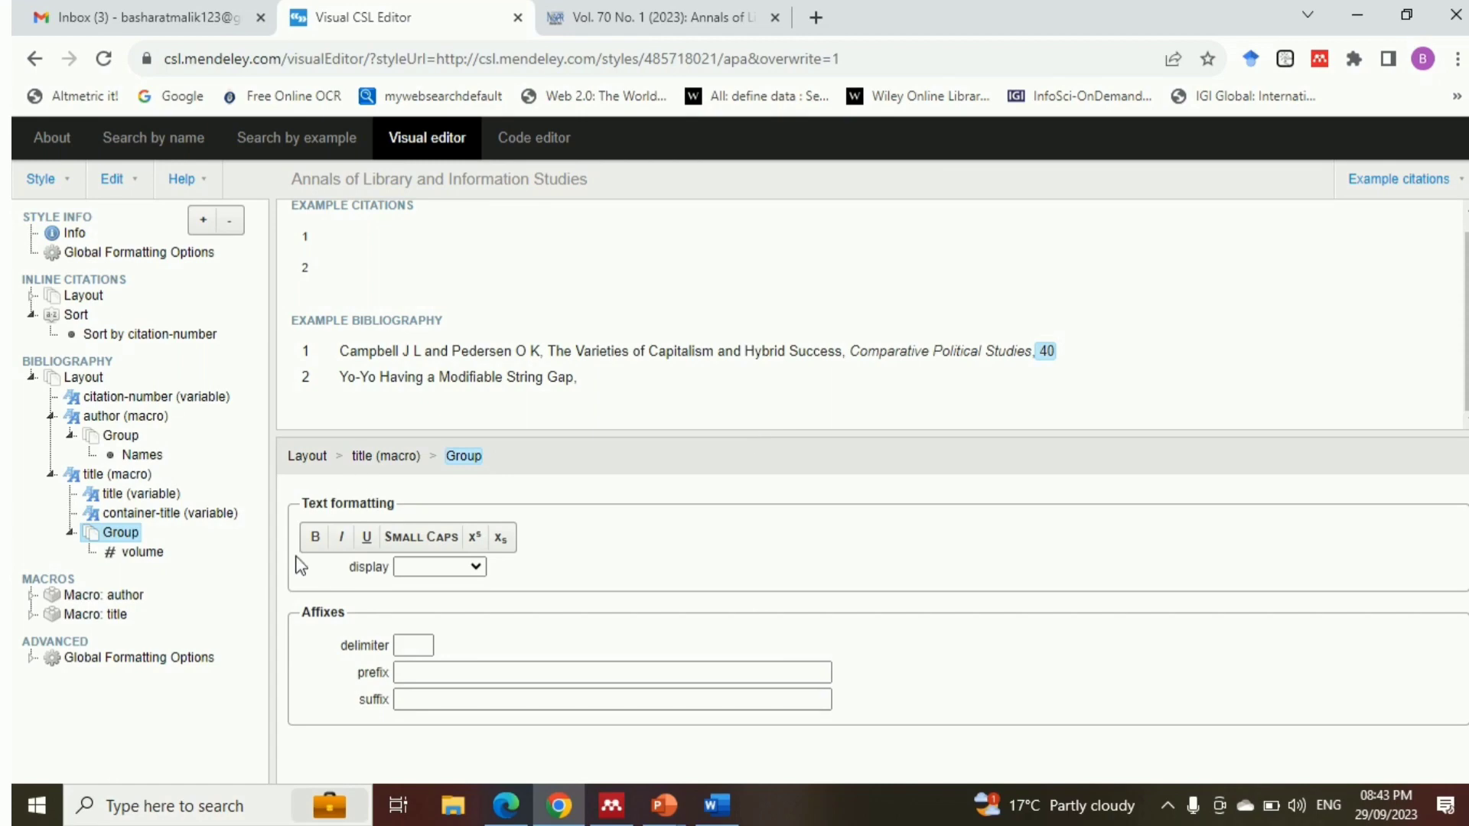
Switch to the Word document to examine the issue number in the sample reference, and return to the style editor
{"action": "key", "text": "alt+Tab"}
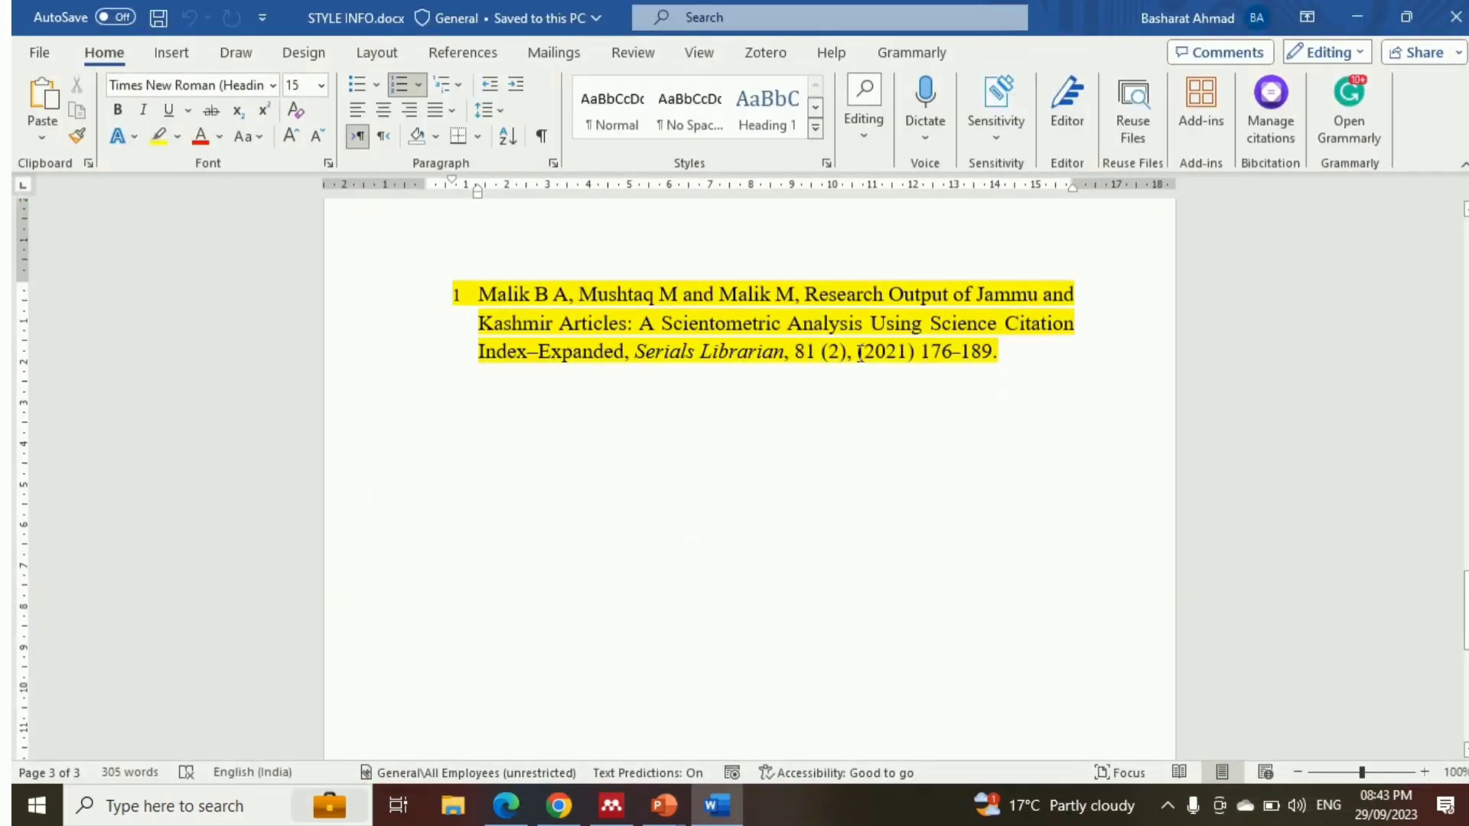
{"action": "left_click_drag", "start_coordinate": [831, 352], "coordinate": [846, 352]}
{"action": "key", "text": "alt+Tab"}
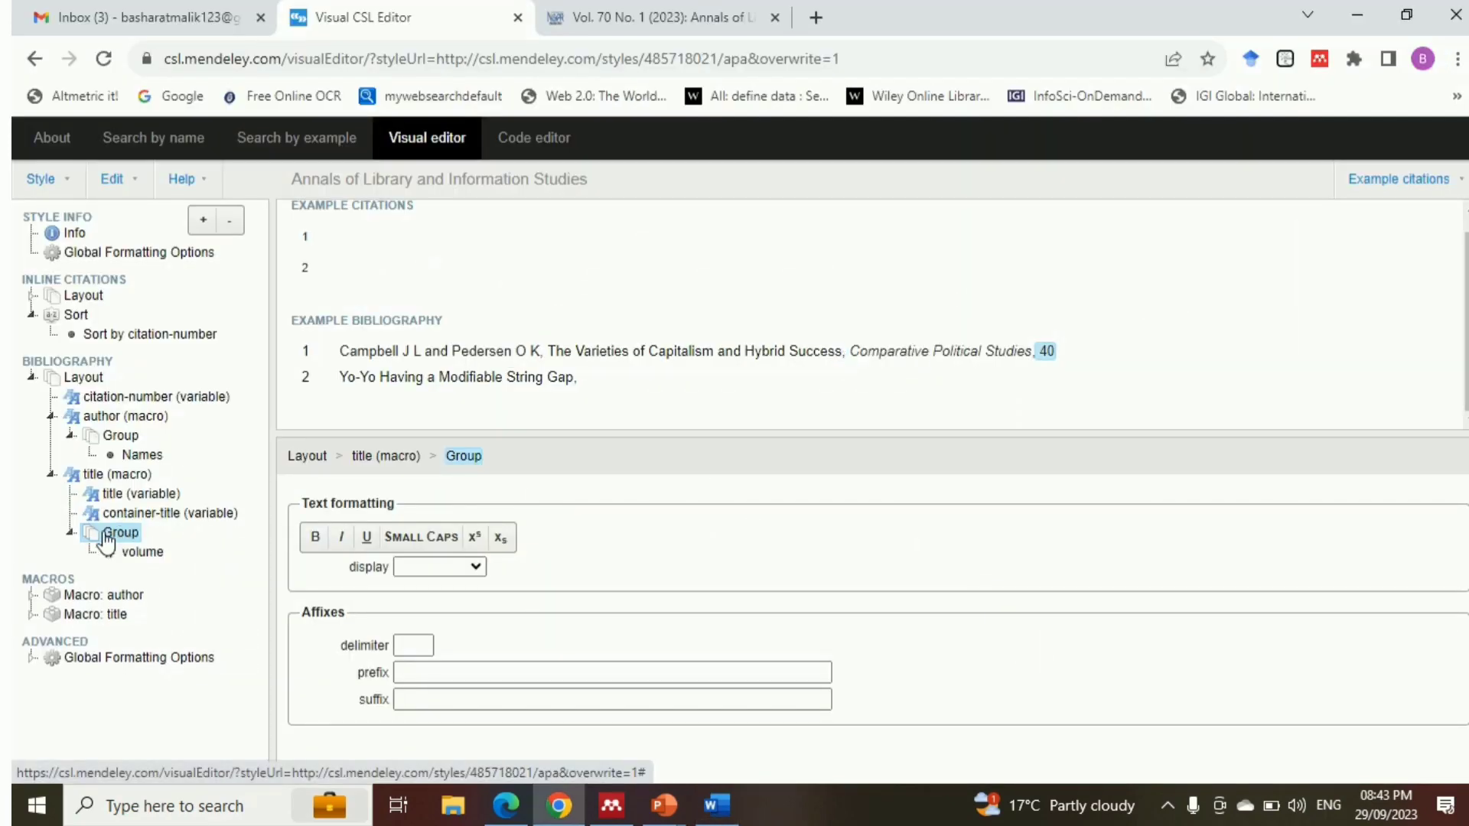
Add a second Number node inside the title macro's Group and enable its variable, set to issue
{"action": "left_click", "coordinate": [202, 221]}
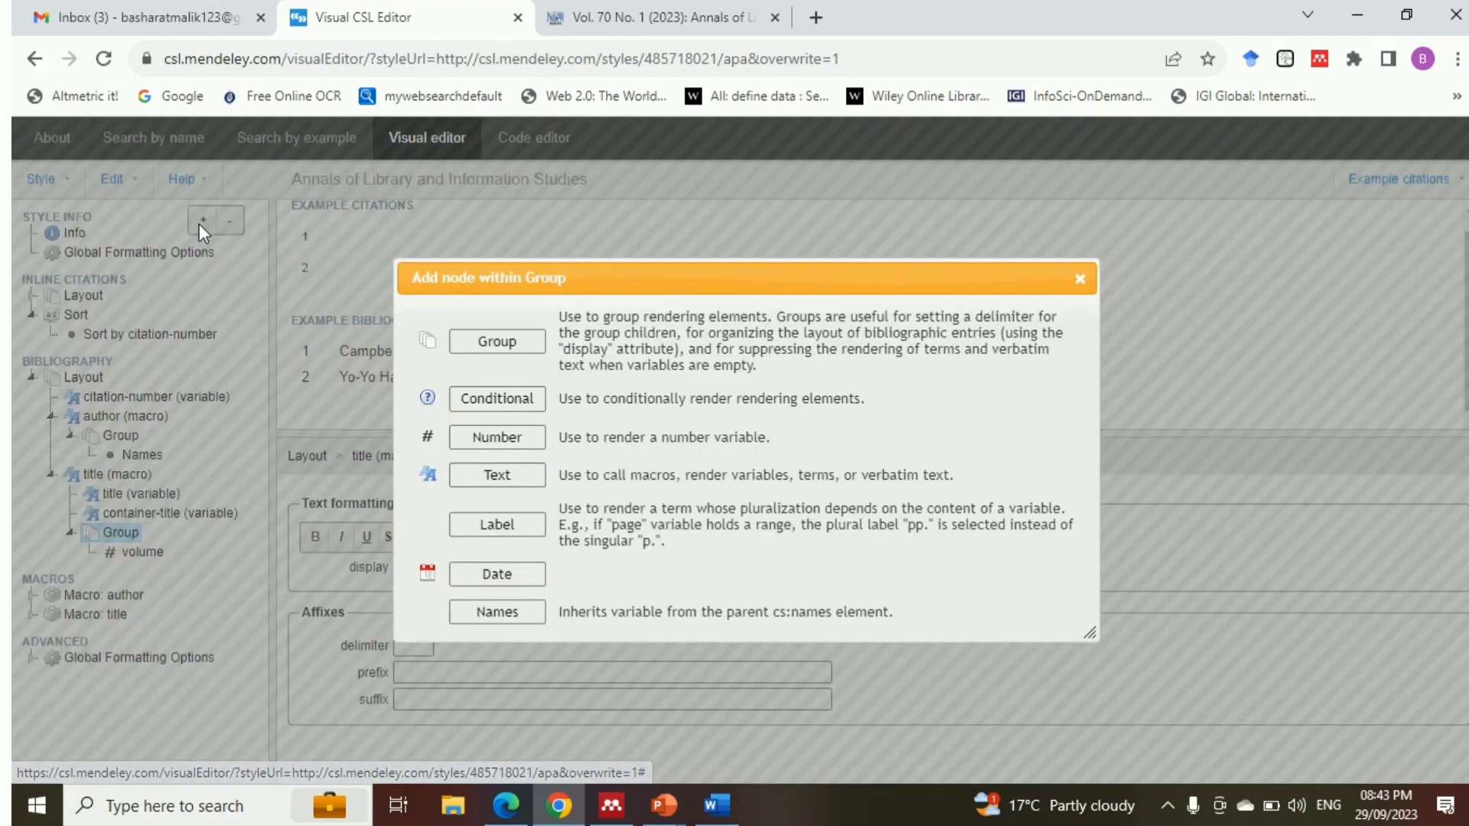
{"action": "left_click", "coordinate": [488, 436]}
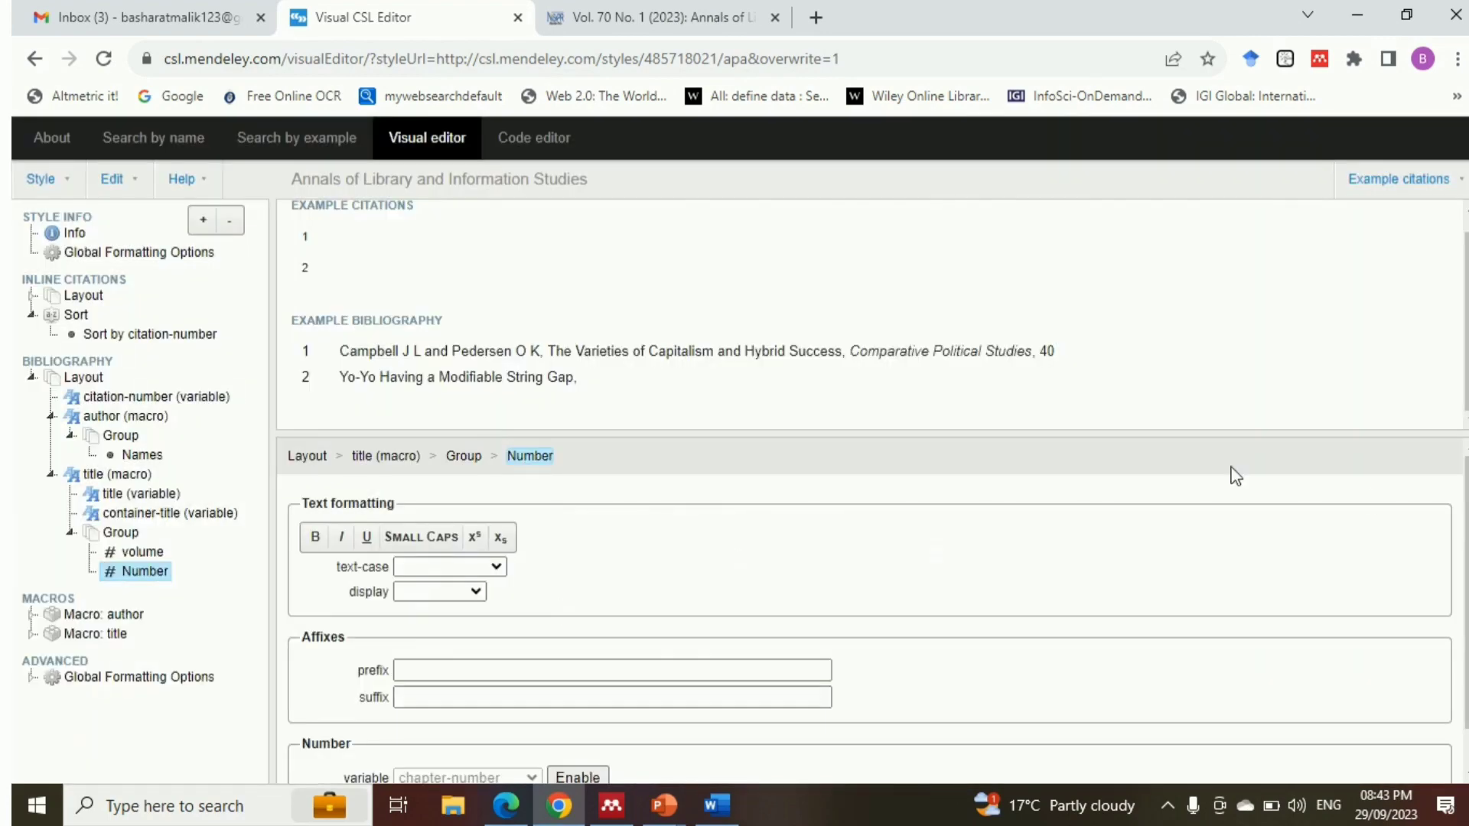
{"action": "scroll", "coordinate": [1017, 612], "scroll_direction": "down", "scroll_amount": 1}
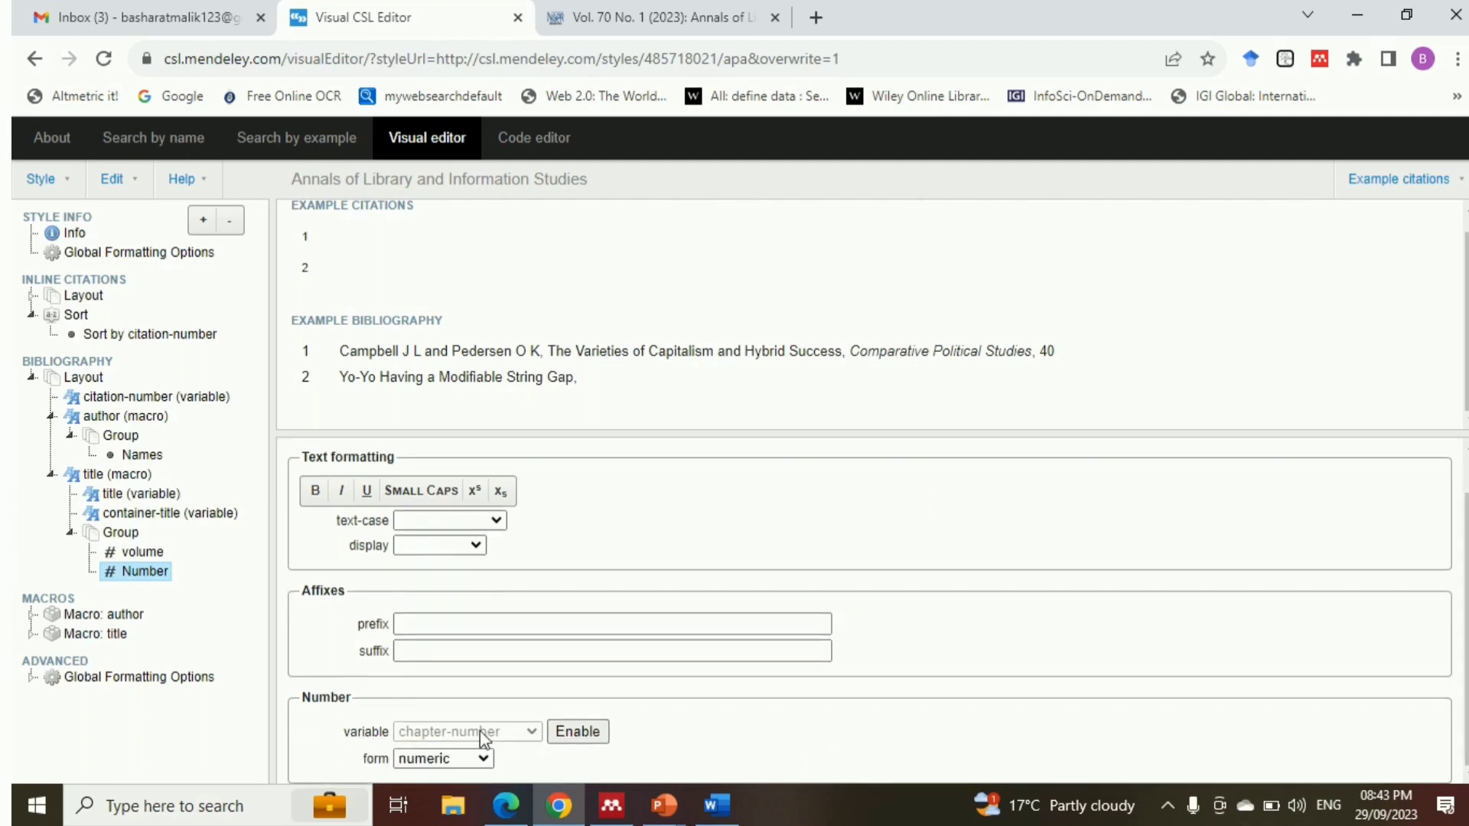
{"action": "left_click", "coordinate": [578, 732]}
{"action": "left_click", "coordinate": [520, 736]}
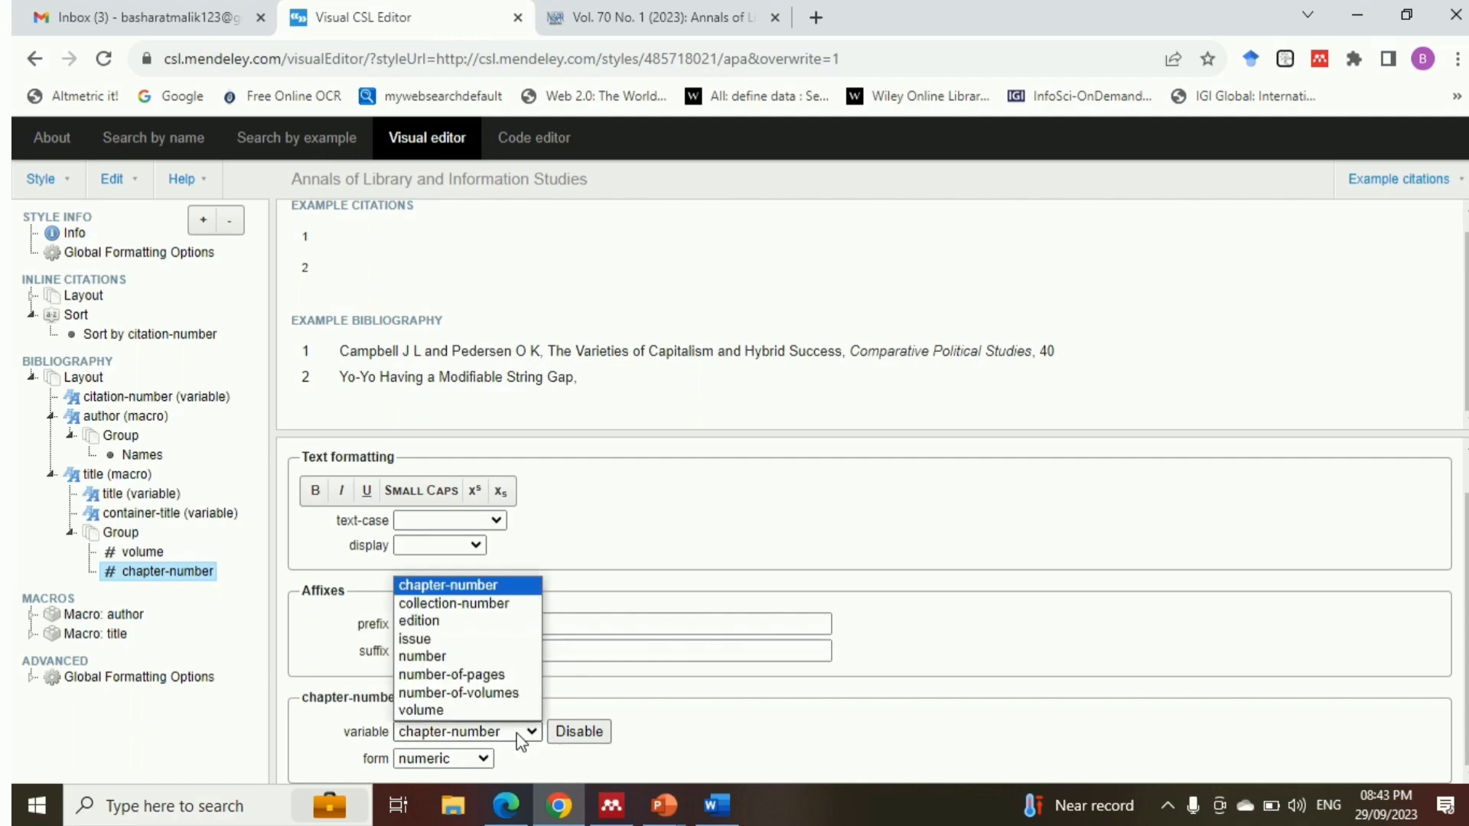
{"action": "left_click", "coordinate": [426, 639]}
Check the issue's parentheses in the Word sample reference and give the issue number "(" as prefix and ")" as suffix
{"action": "left_click", "coordinate": [430, 622]}
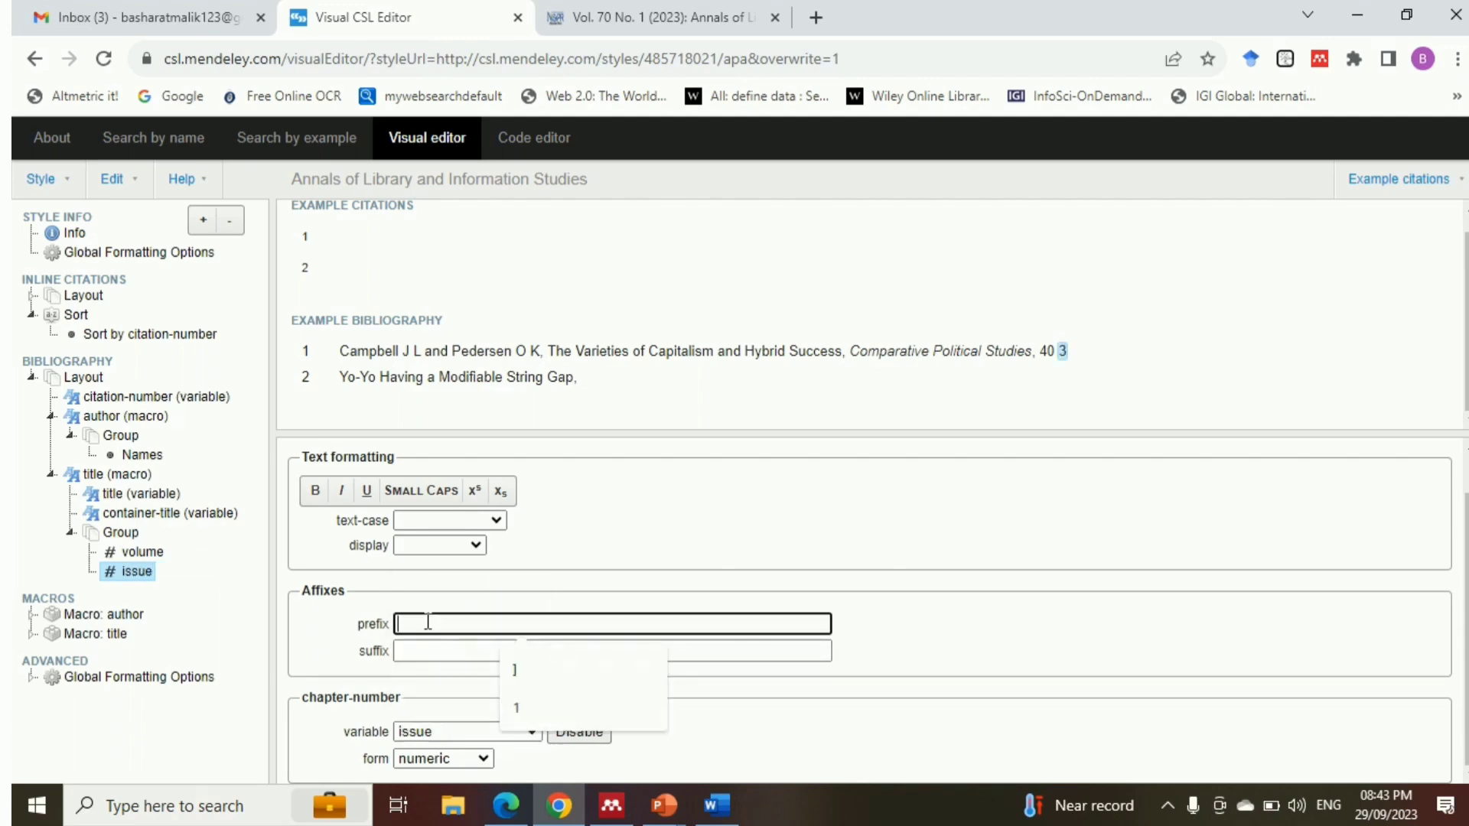
{"action": "key", "text": "alt+Tab"}
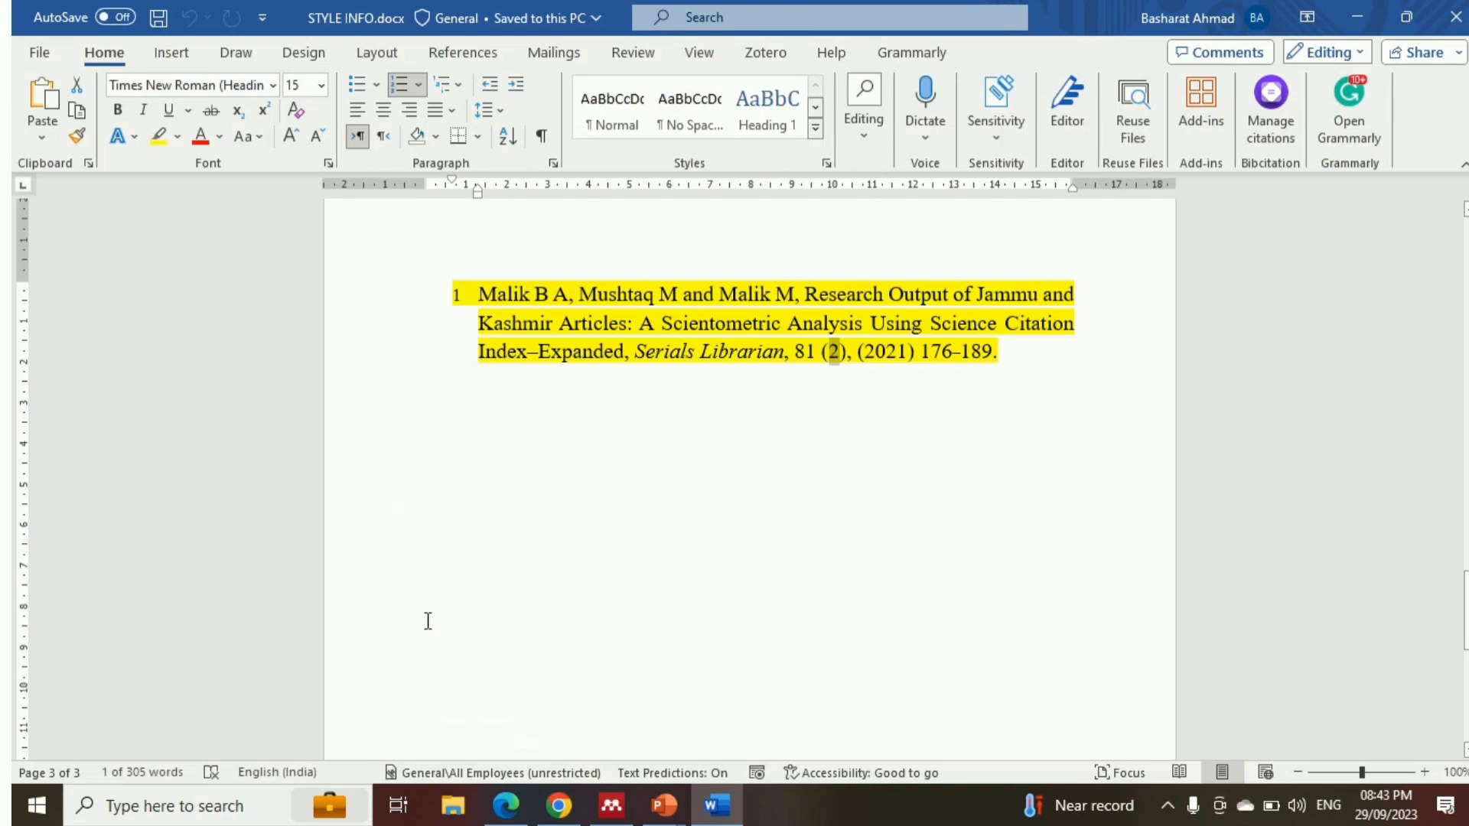
{"action": "key", "text": "alt+Tab"}
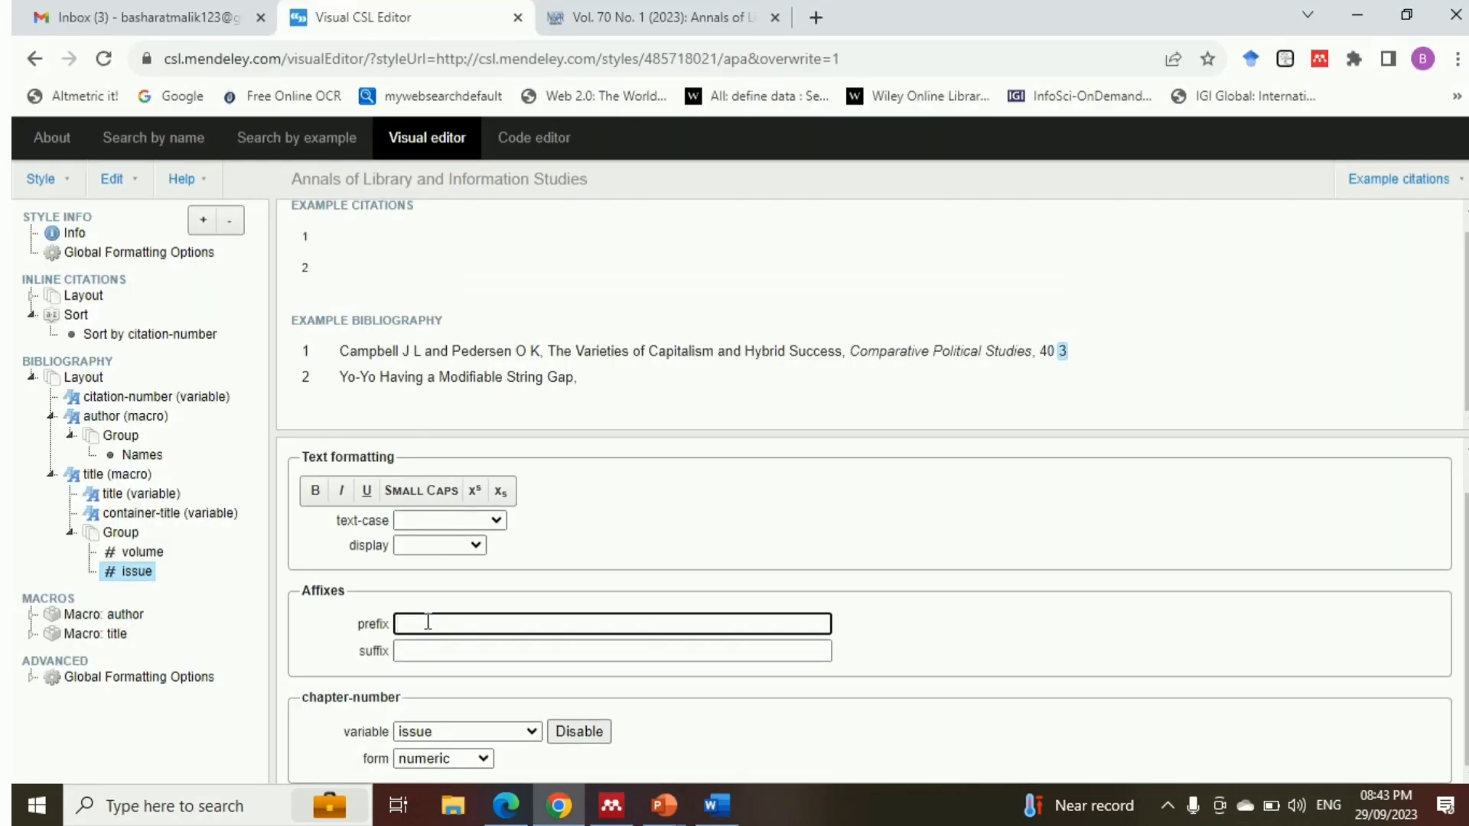
{"action": "type", "text": "("}
{"action": "left_click", "coordinate": [433, 651]}
{"action": "type", "text": ")"}
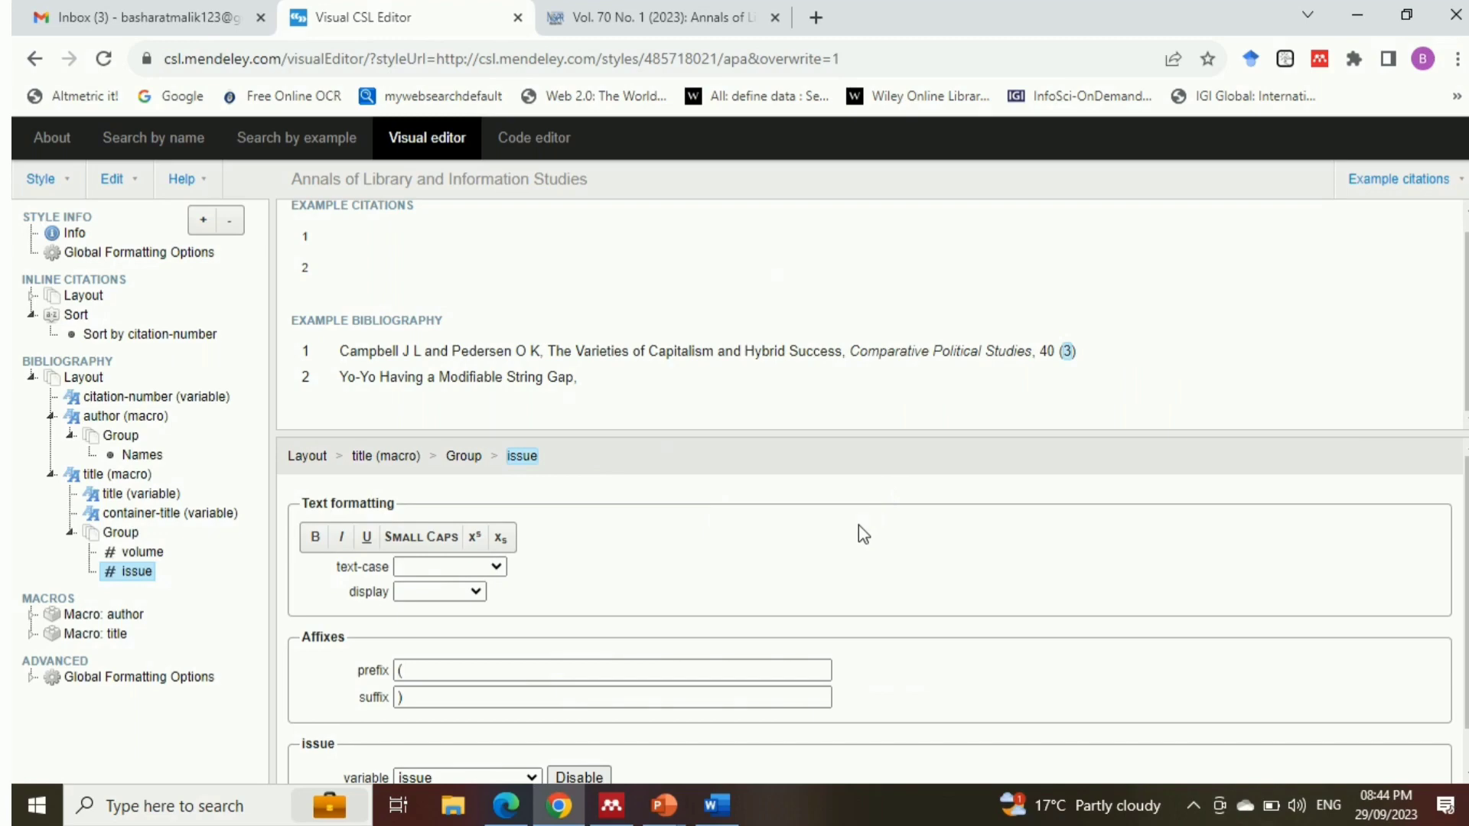
Check the punctuation before the year in the Word sample reference and extend the issue's suffix to "),"
{"action": "left_click", "coordinate": [712, 808]}
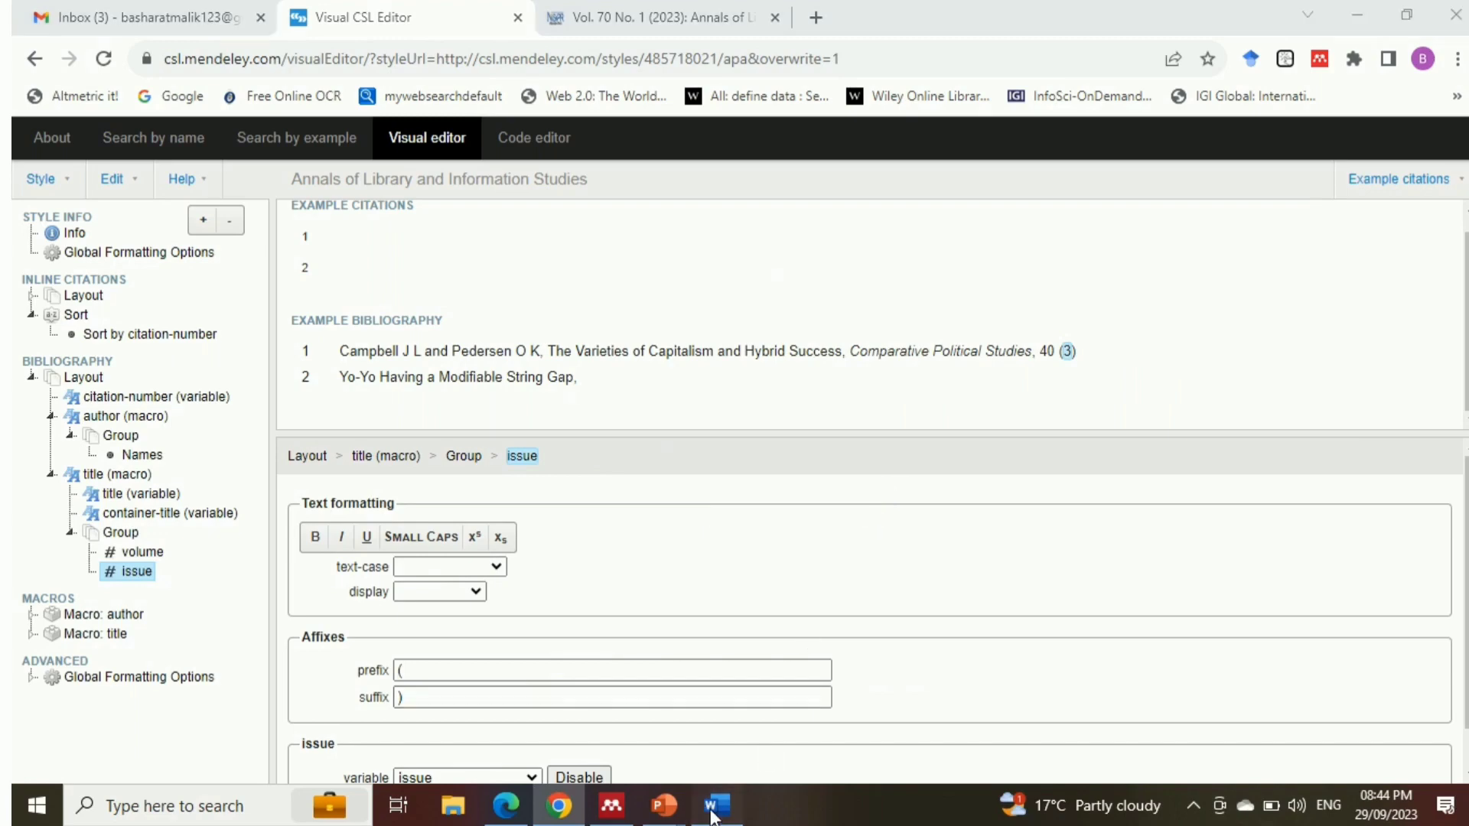
{"action": "left_click_drag", "start_coordinate": [856, 352], "coordinate": [920, 352]}
{"action": "key", "text": "alt+Tab"}
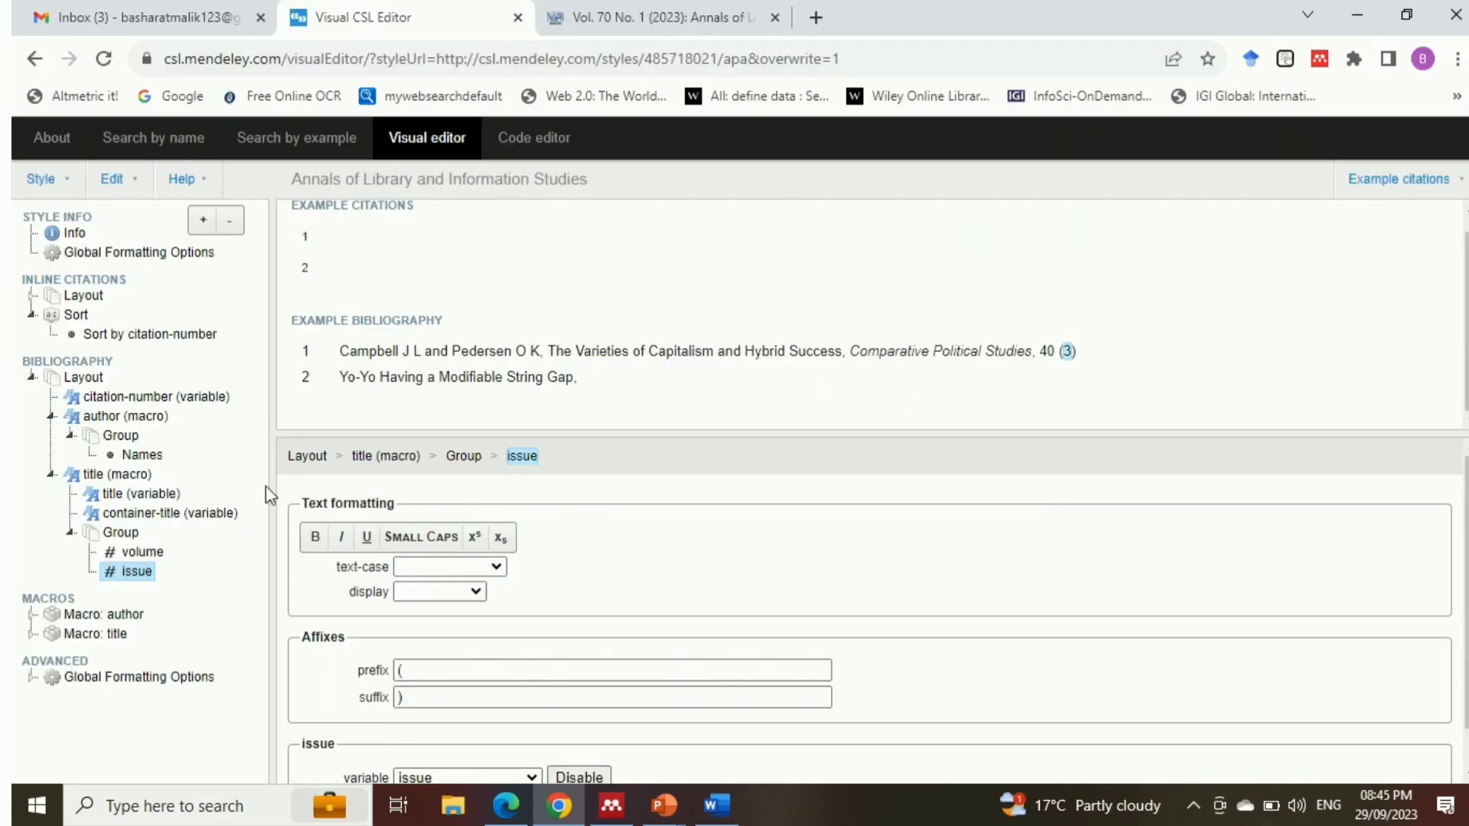
{"action": "left_click", "coordinate": [419, 698]}
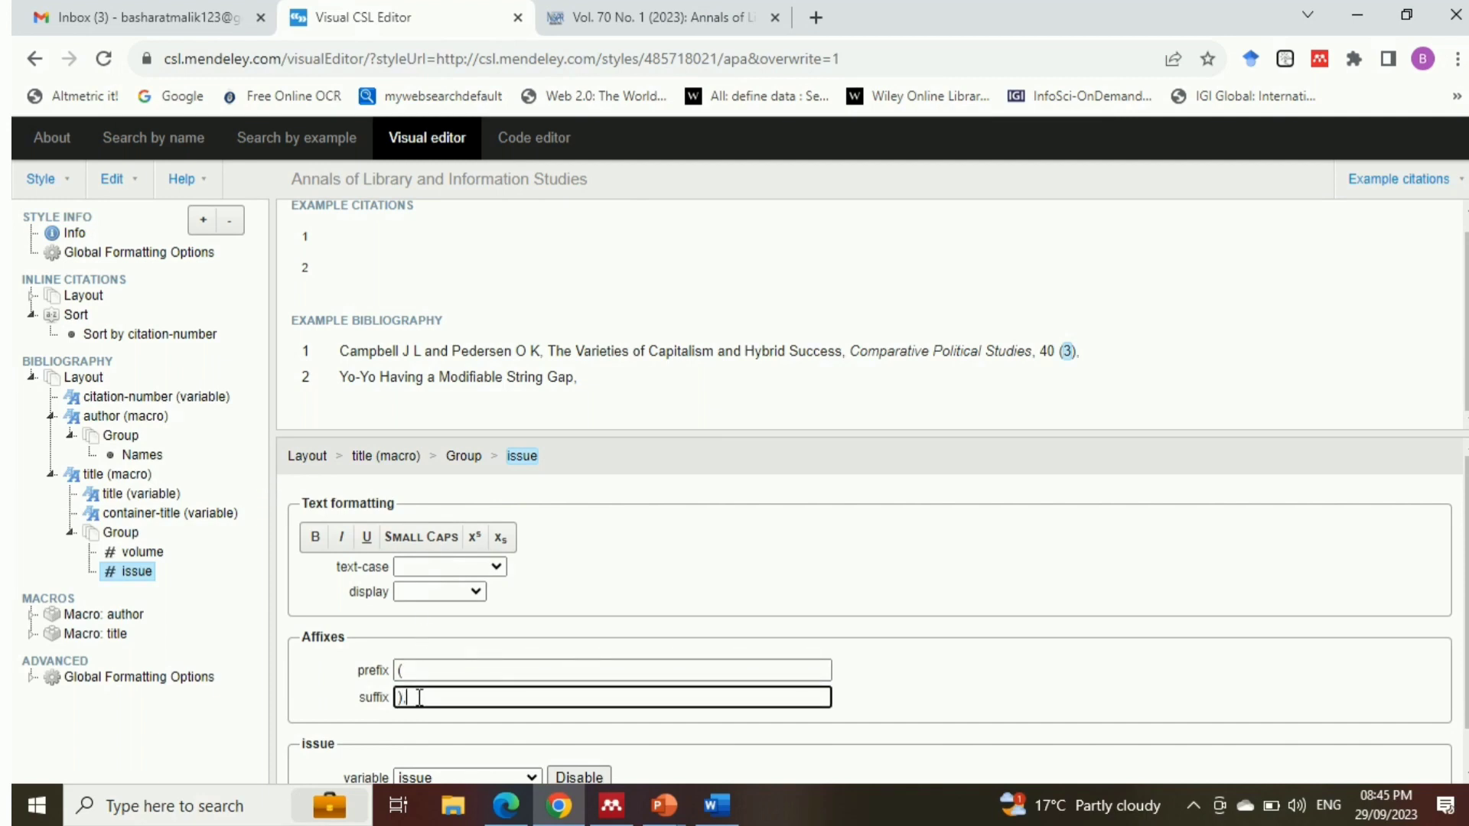
Add a Date node inside the title macro's Group and set its date-parts to year
{"action": "left_click", "coordinate": [111, 536]}
{"action": "left_click", "coordinate": [202, 221]}
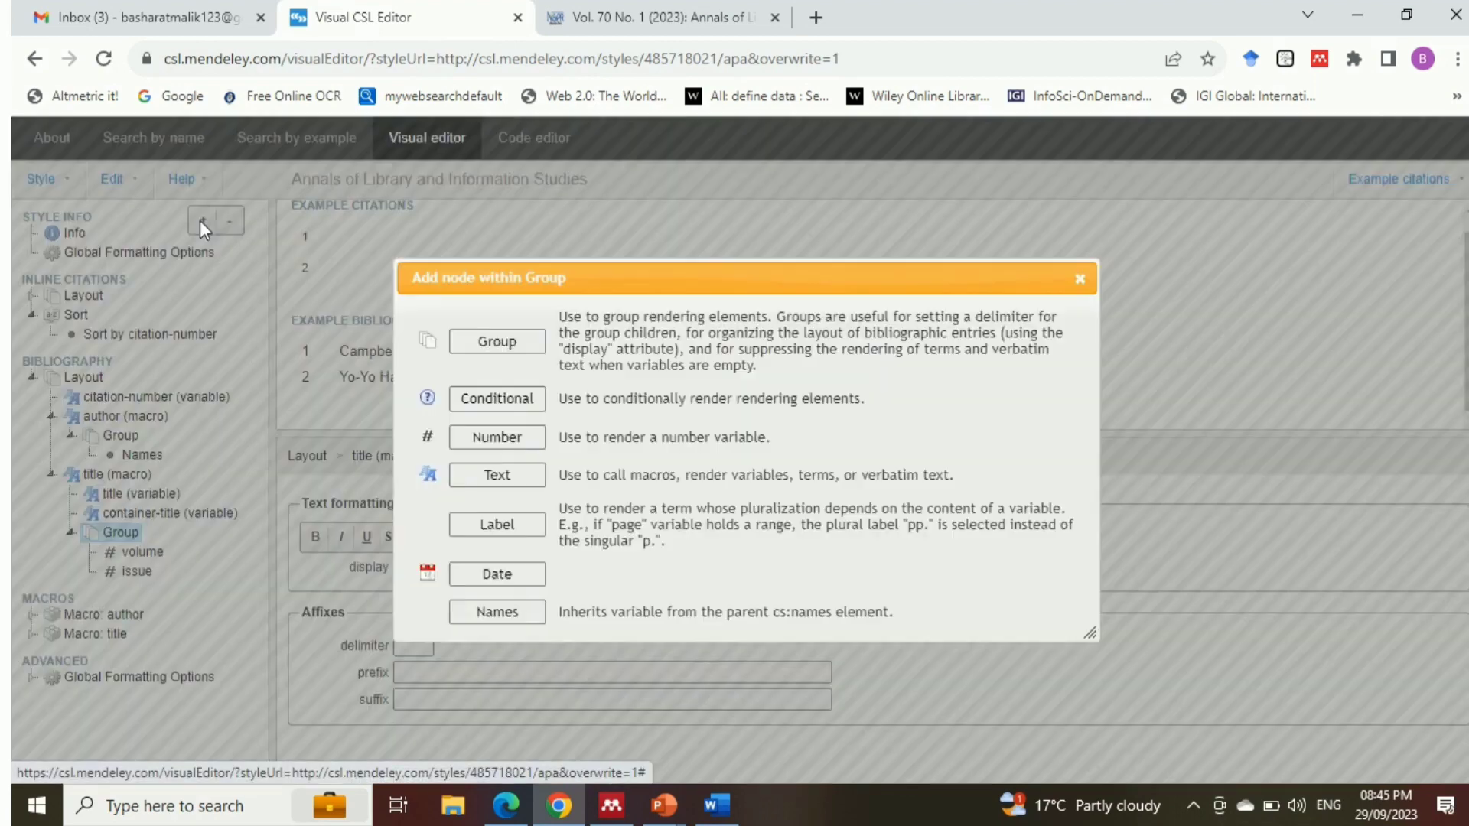
{"action": "left_click", "coordinate": [503, 579]}
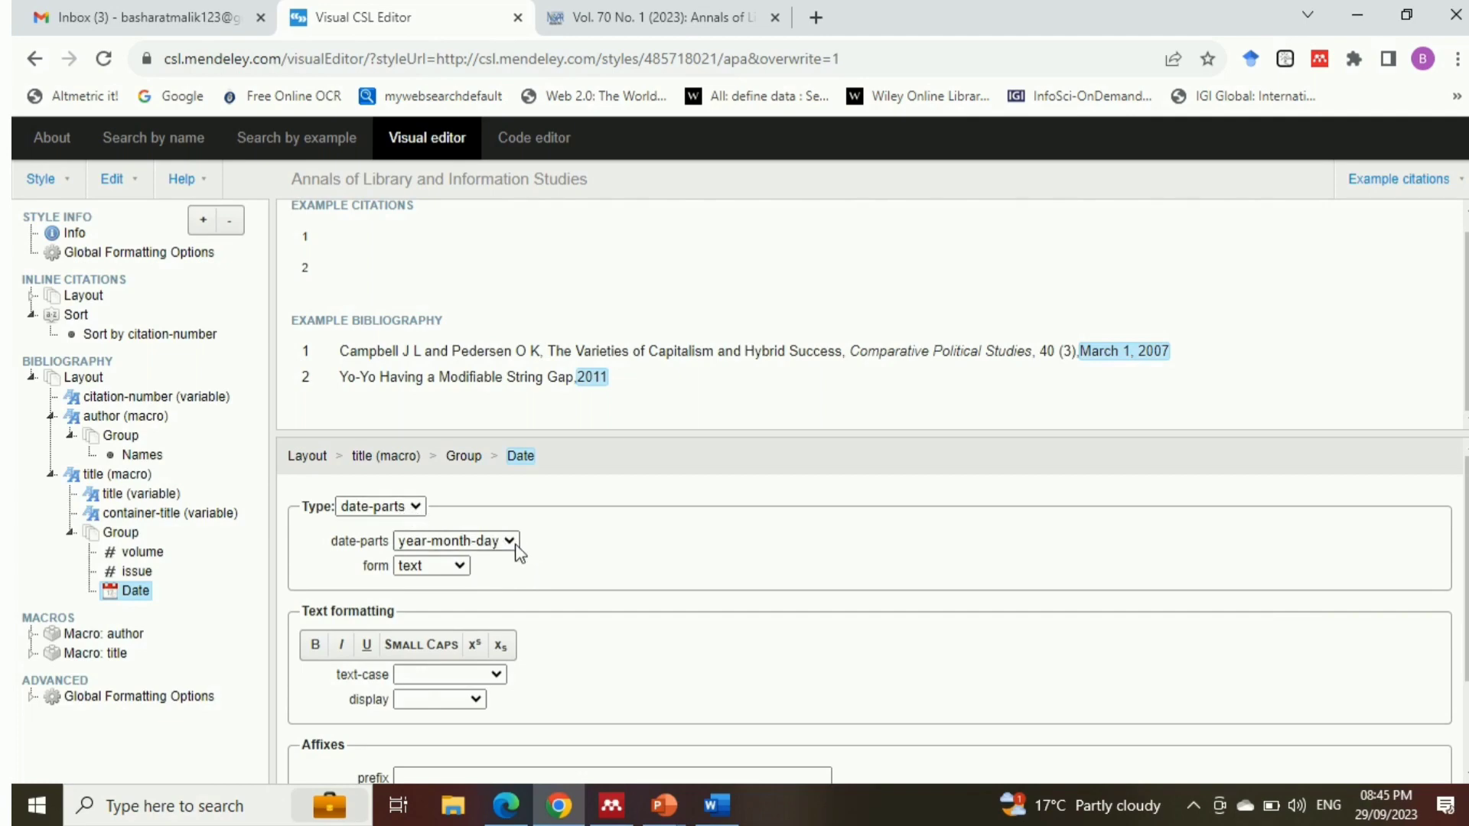
{"action": "left_click_drag", "start_coordinate": [1466, 565], "coordinate": [1466, 648]}
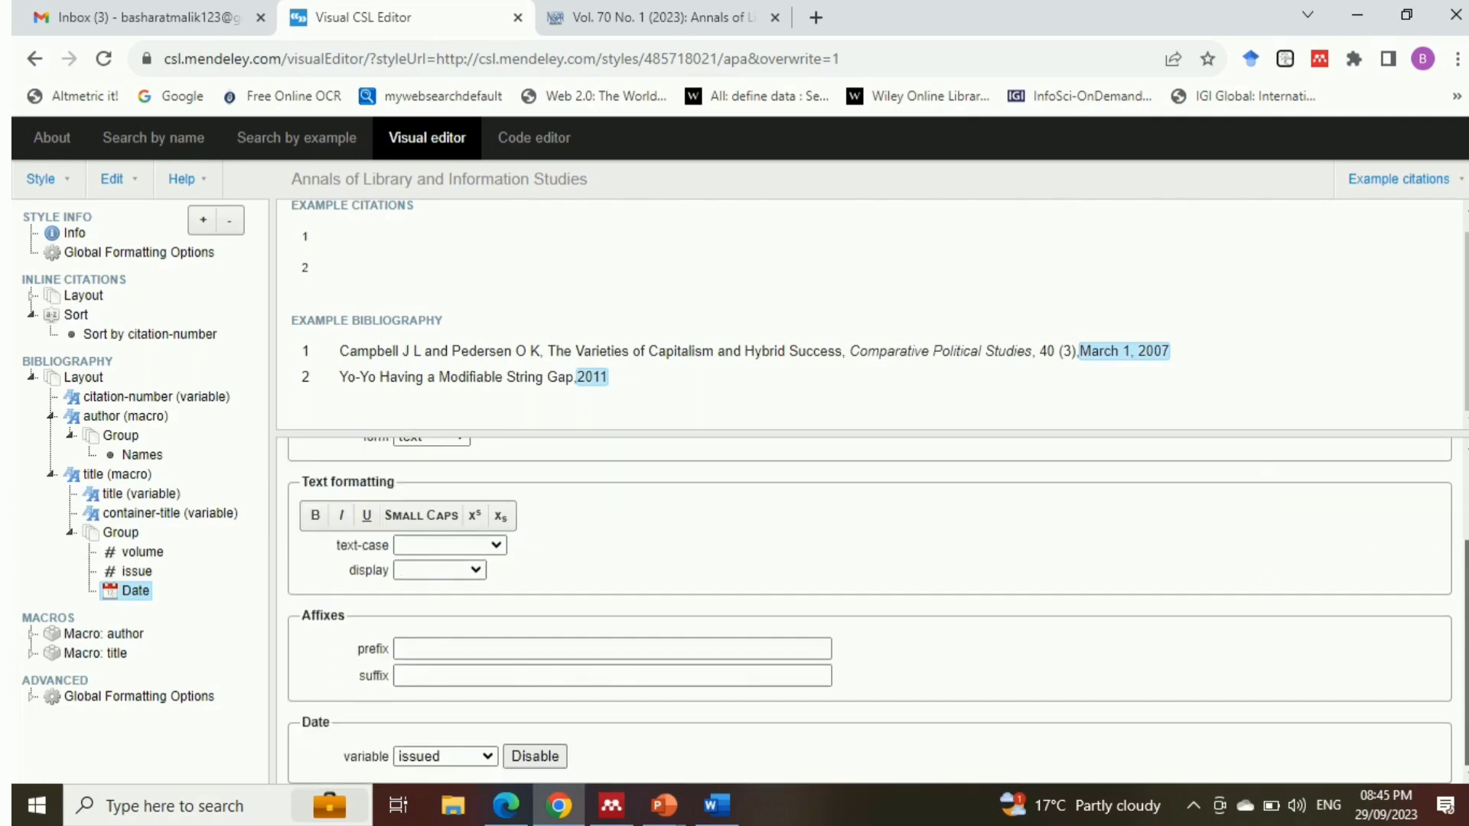
{"action": "scroll", "coordinate": [845, 619], "scroll_direction": "up", "scroll_amount": 2}
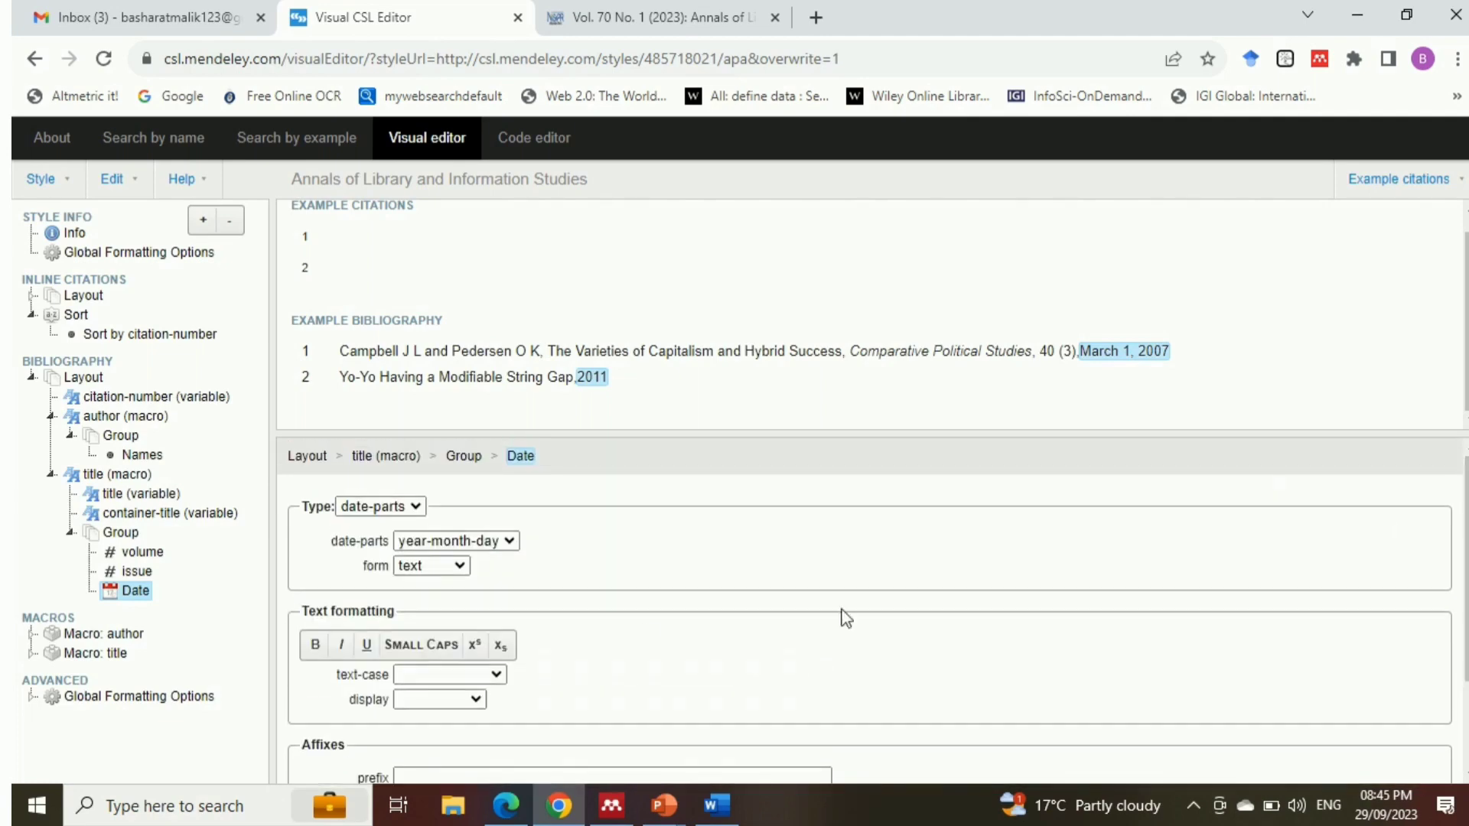
{"action": "left_click", "coordinate": [508, 540]}
{"action": "left_click", "coordinate": [438, 596]}
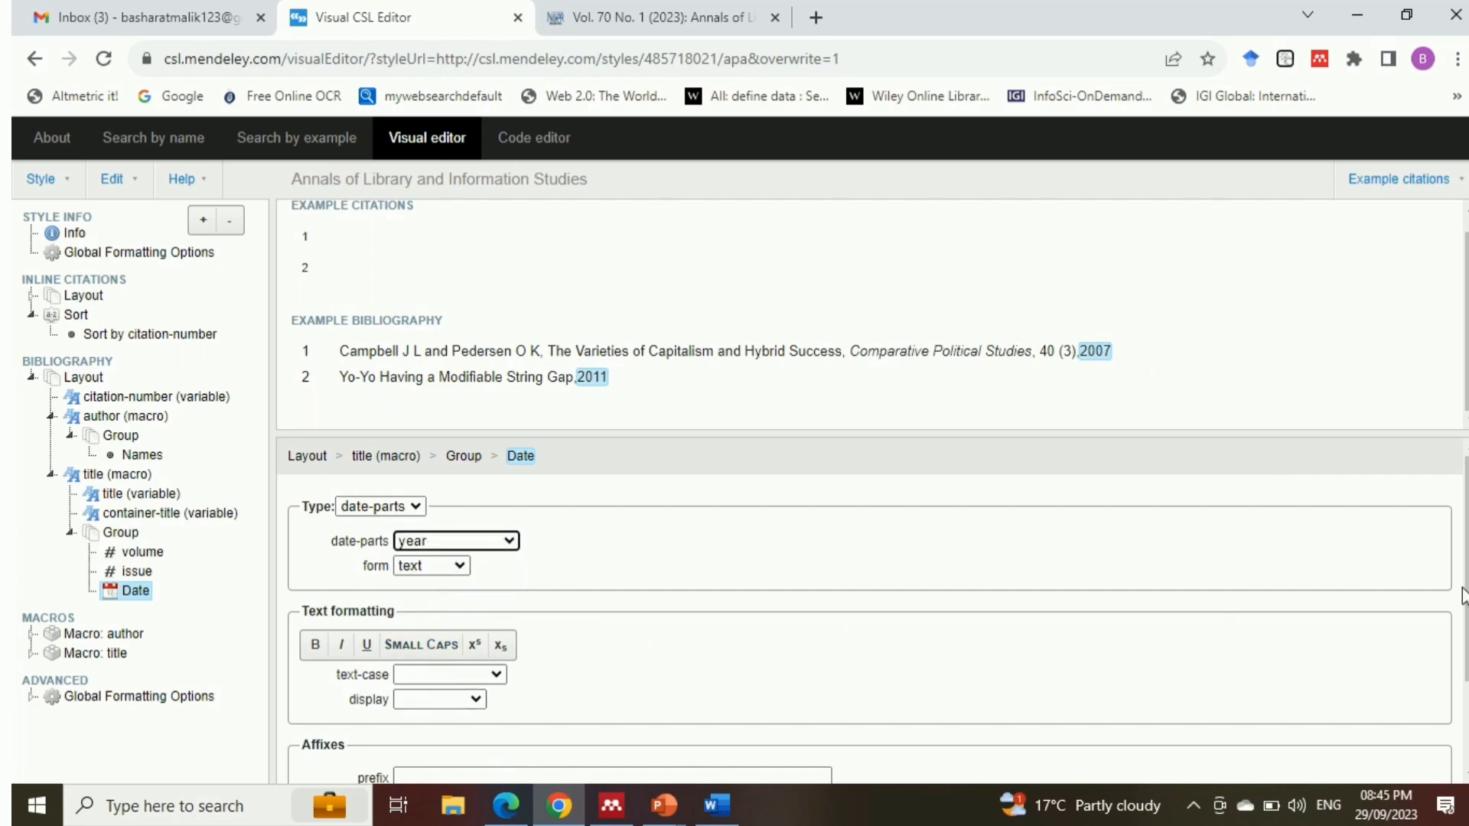
Give the date a space and "(" as prefix and ")" as suffix, and compare it with the Word sample reference
{"action": "scroll", "coordinate": [1462, 595], "scroll_direction": "down", "scroll_amount": 2}
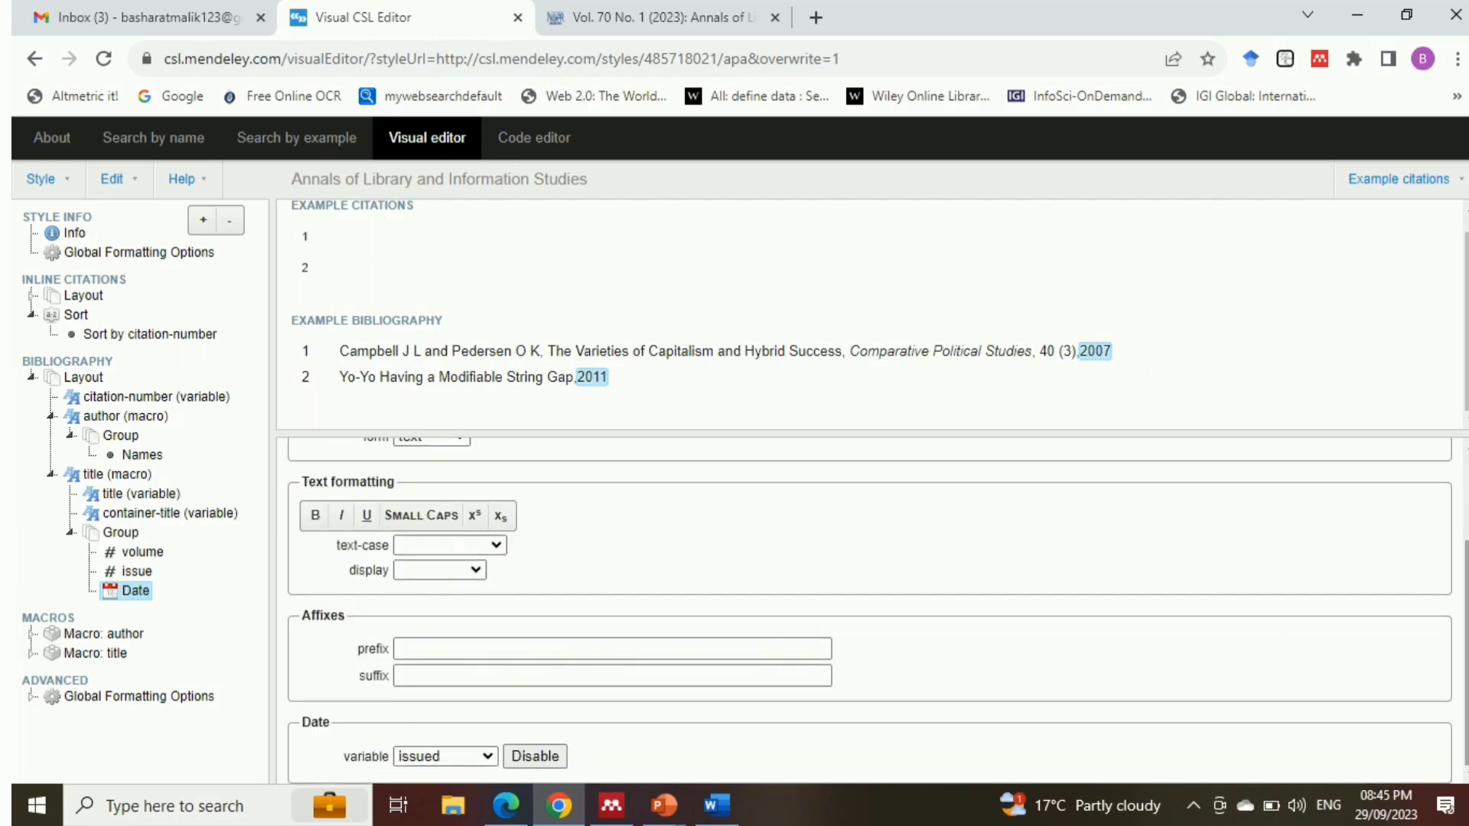
{"action": "left_click", "coordinate": [404, 649]}
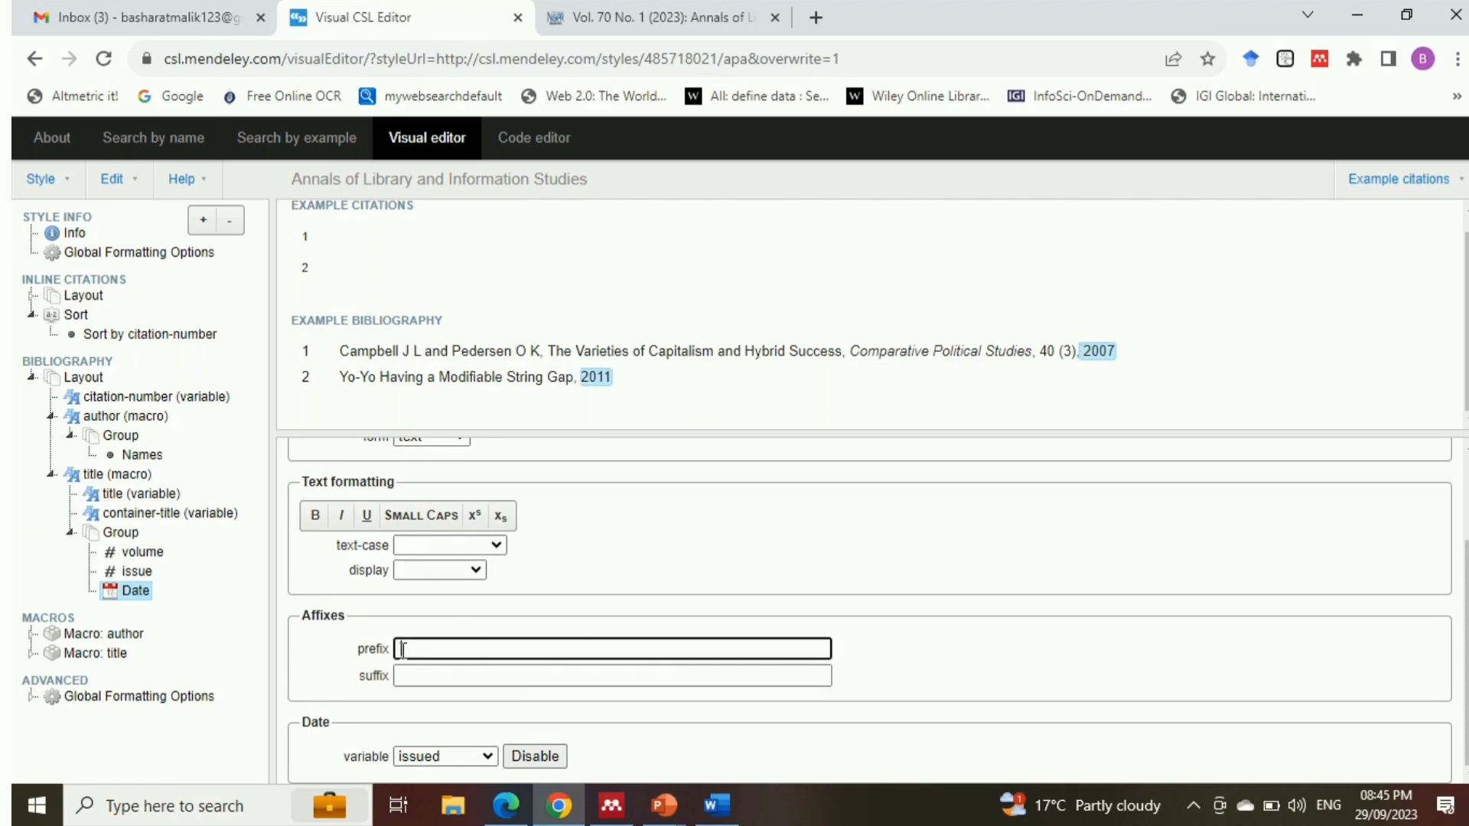
{"action": "type", "text": "("}
{"action": "left_click", "coordinate": [419, 675]}
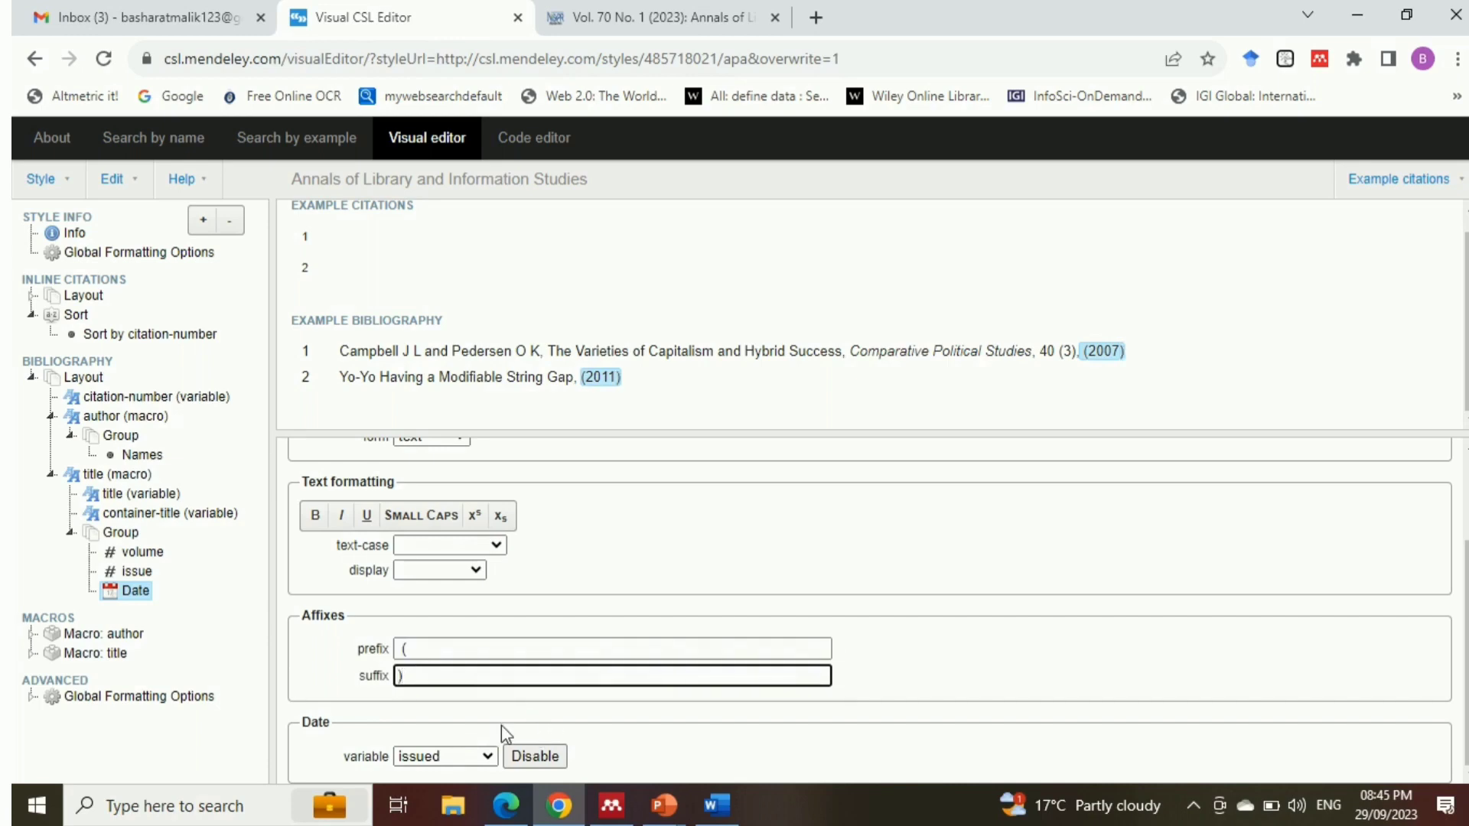
{"action": "key", "text": "alt+Tab"}
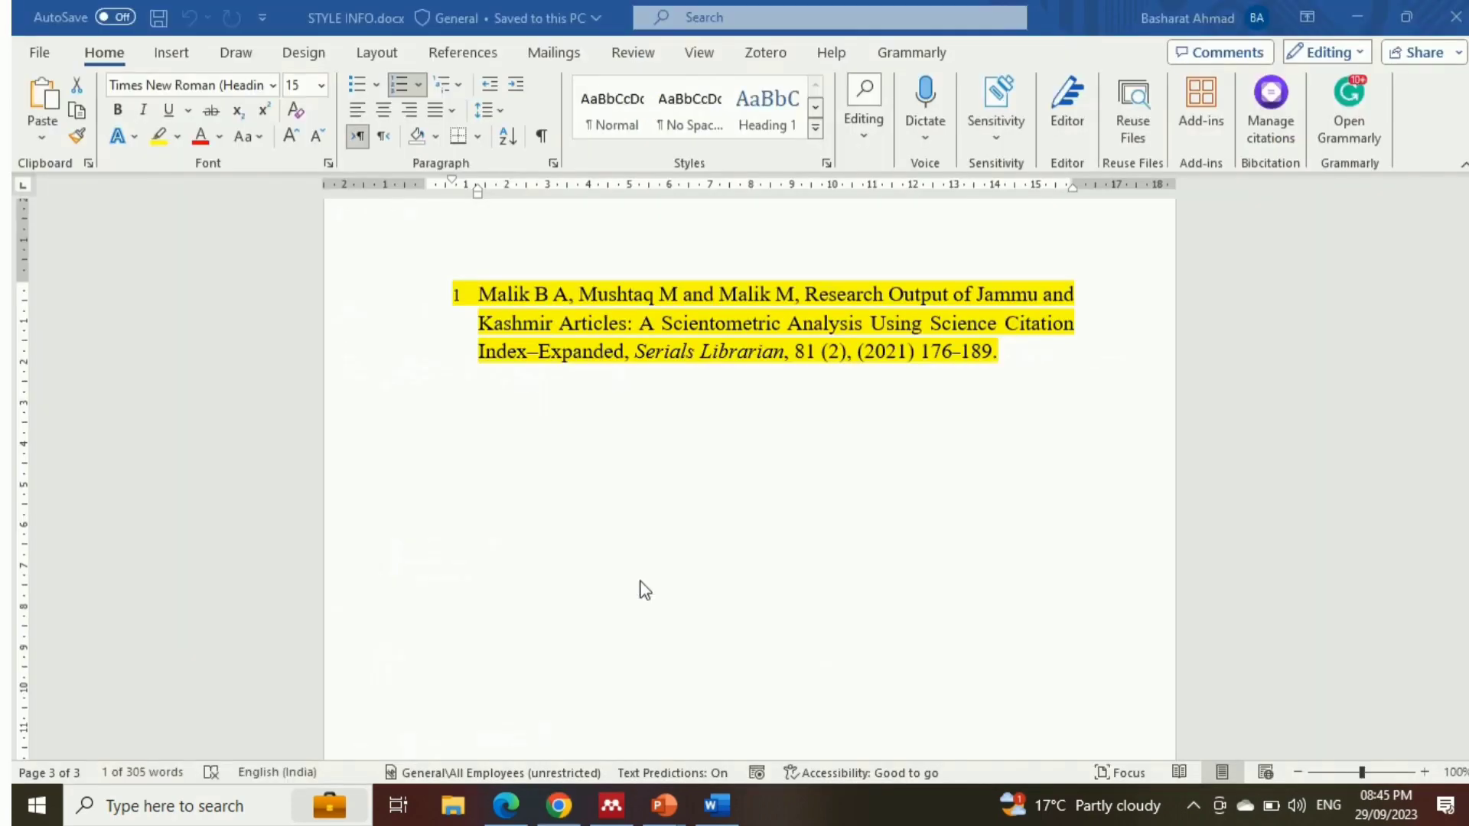
{"action": "key", "text": "alt+Tab"}
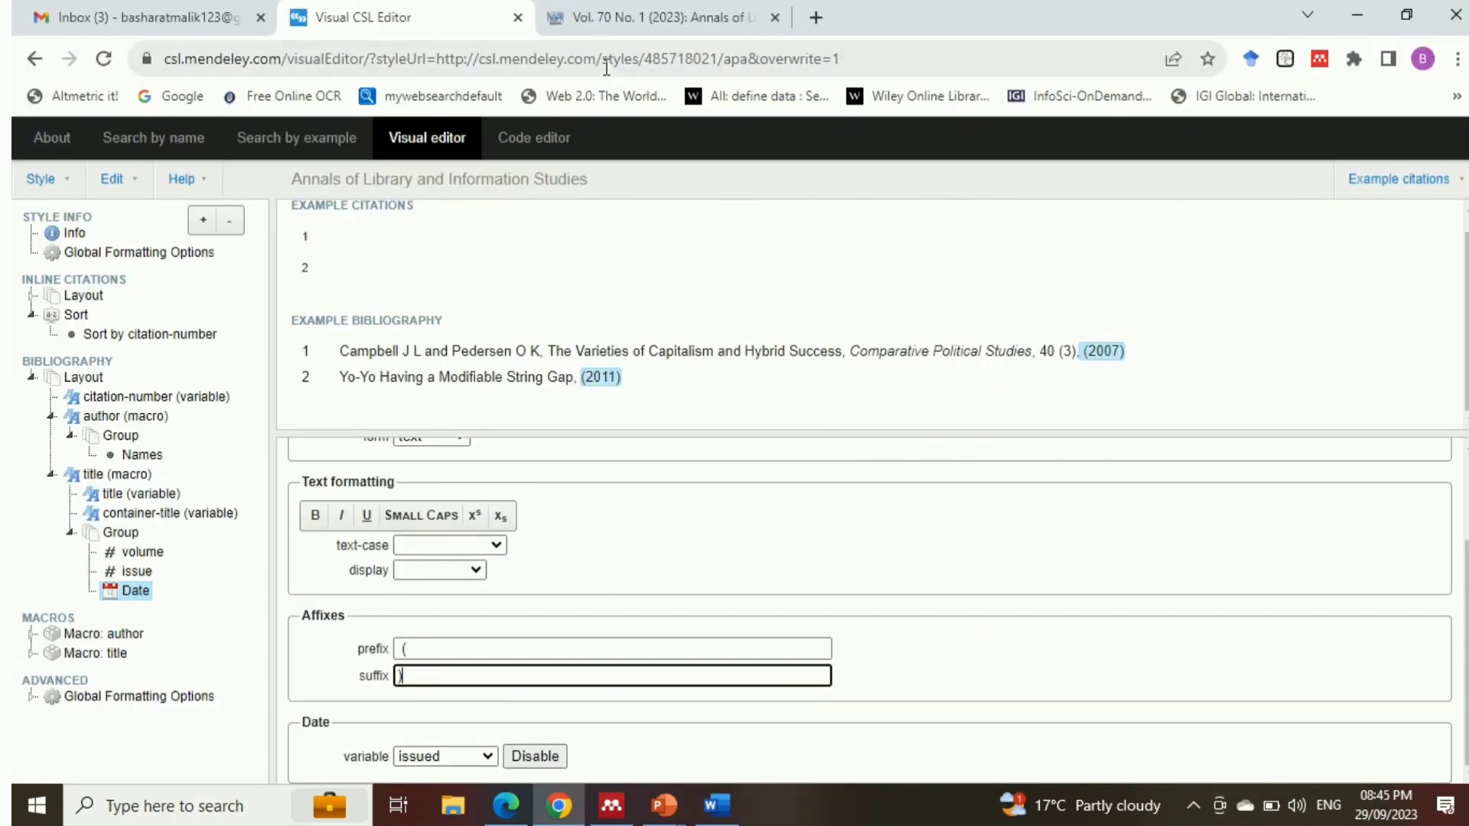
Add a Text node inside the title macro's Group, with type variable and the variable set to page
{"action": "left_click", "coordinate": [120, 533]}
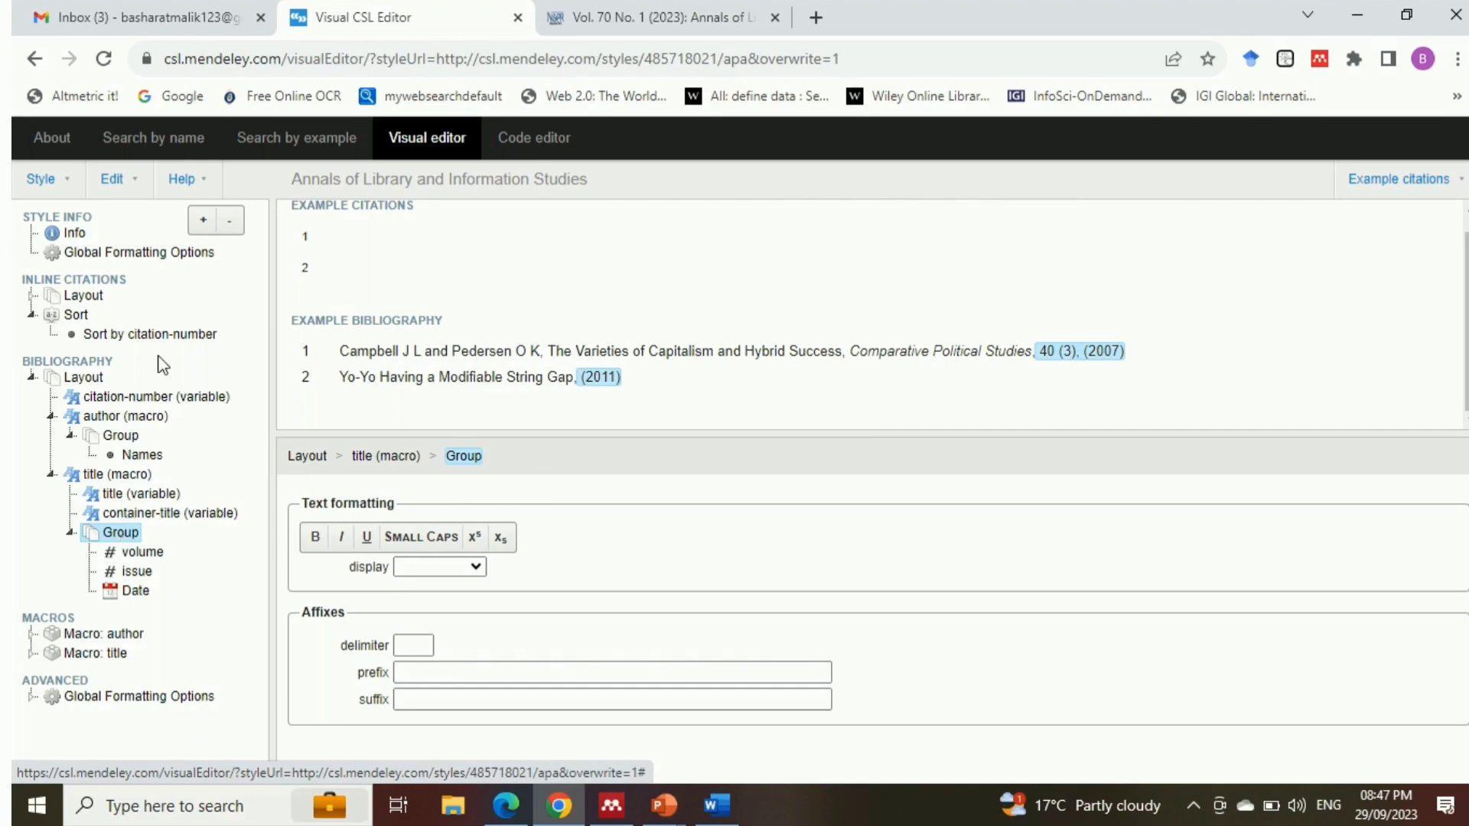
{"action": "left_click", "coordinate": [203, 222]}
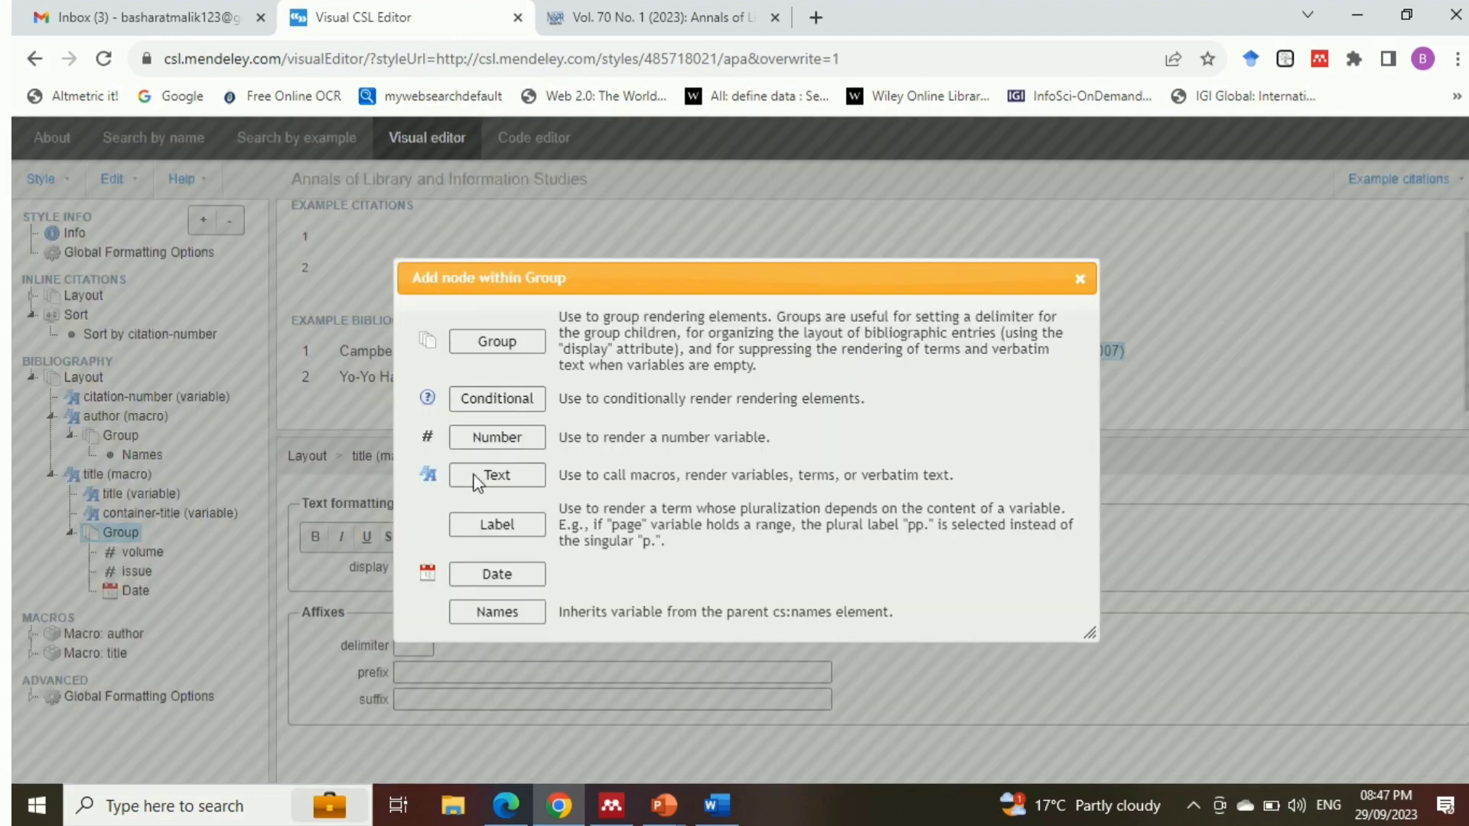
{"action": "left_click", "coordinate": [511, 476]}
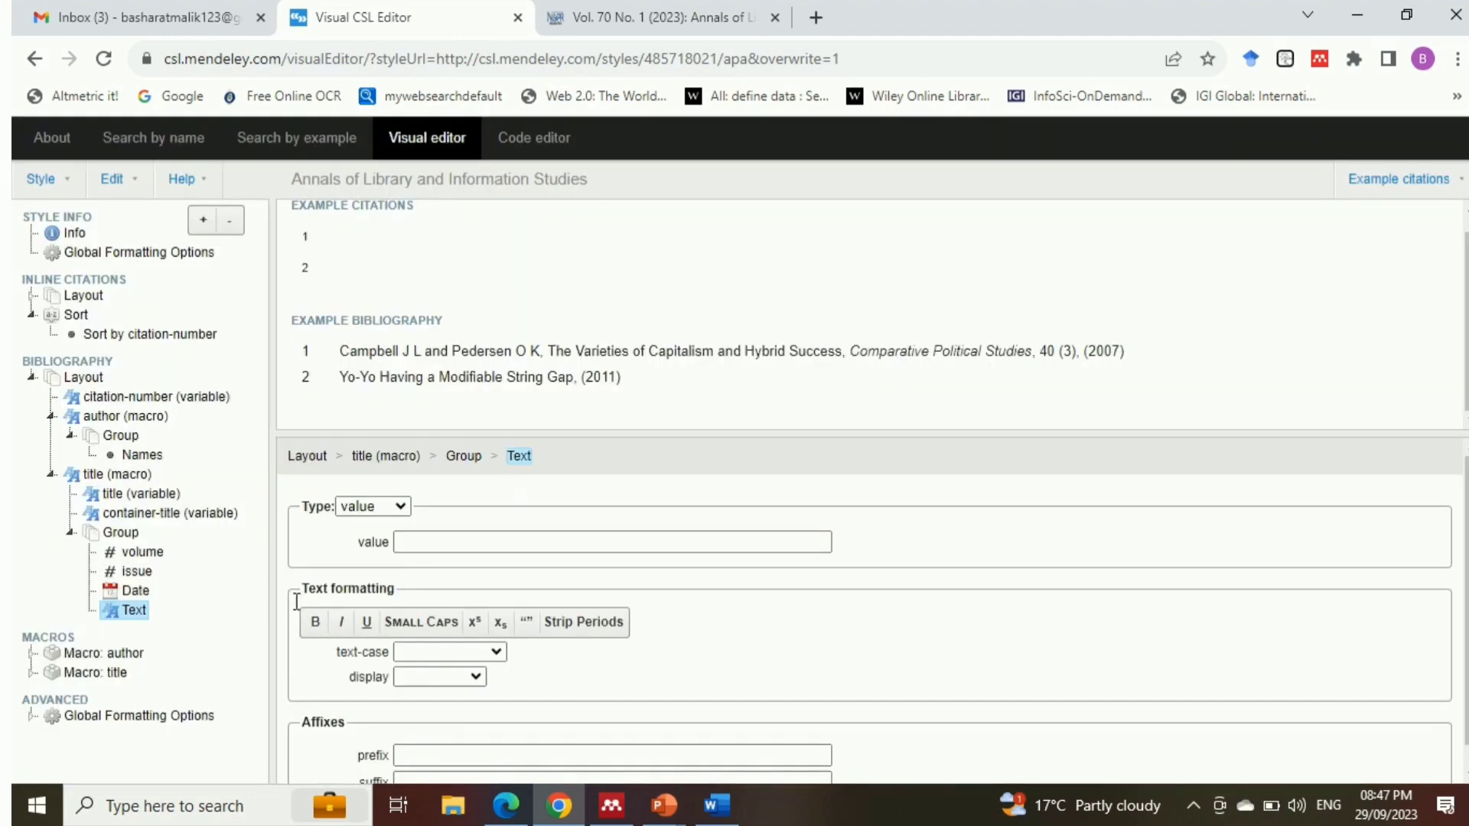
{"action": "left_click", "coordinate": [398, 508]}
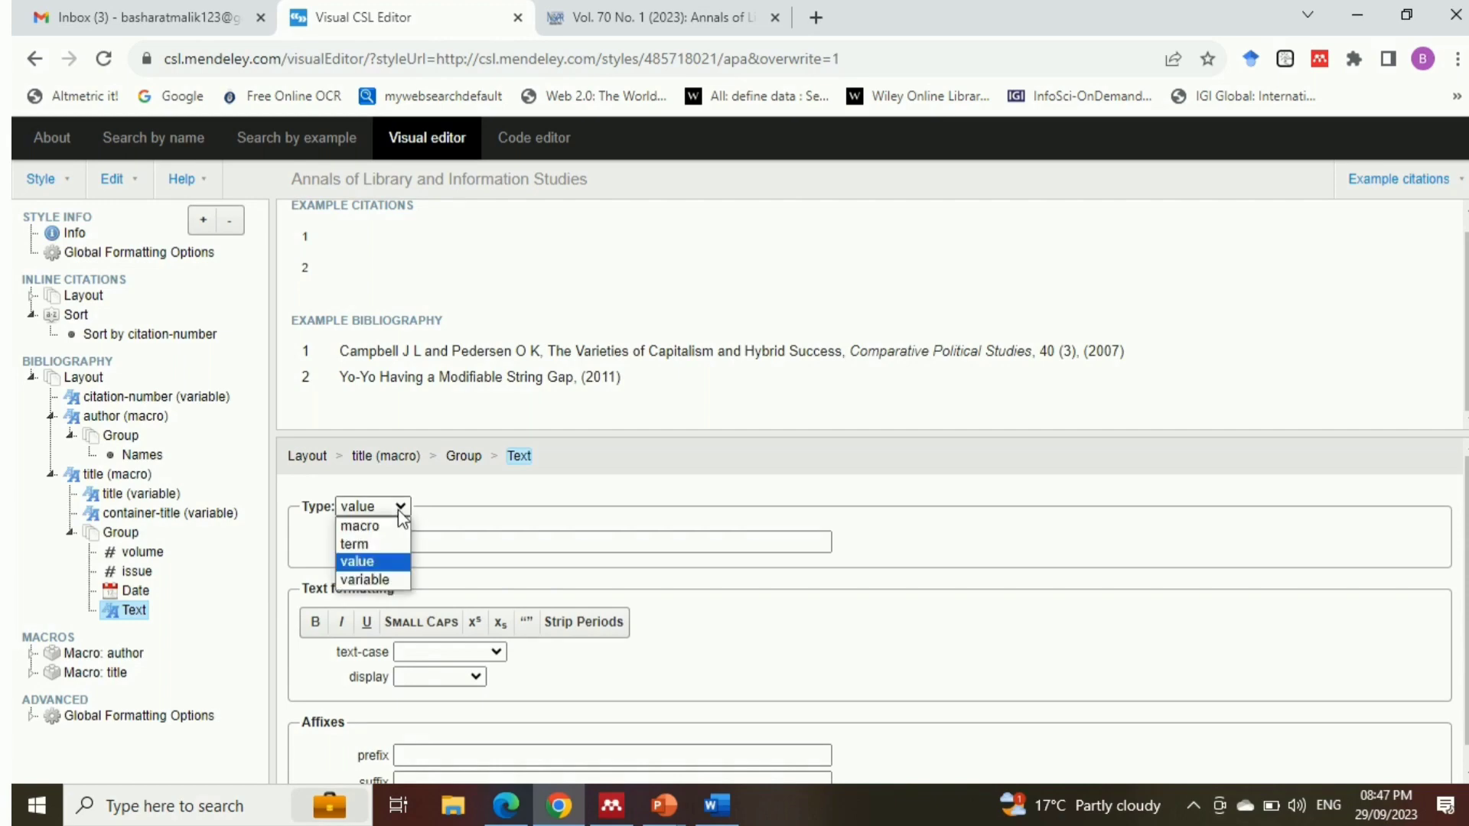
{"action": "left_click", "coordinate": [383, 580]}
{"action": "left_click", "coordinate": [456, 548]}
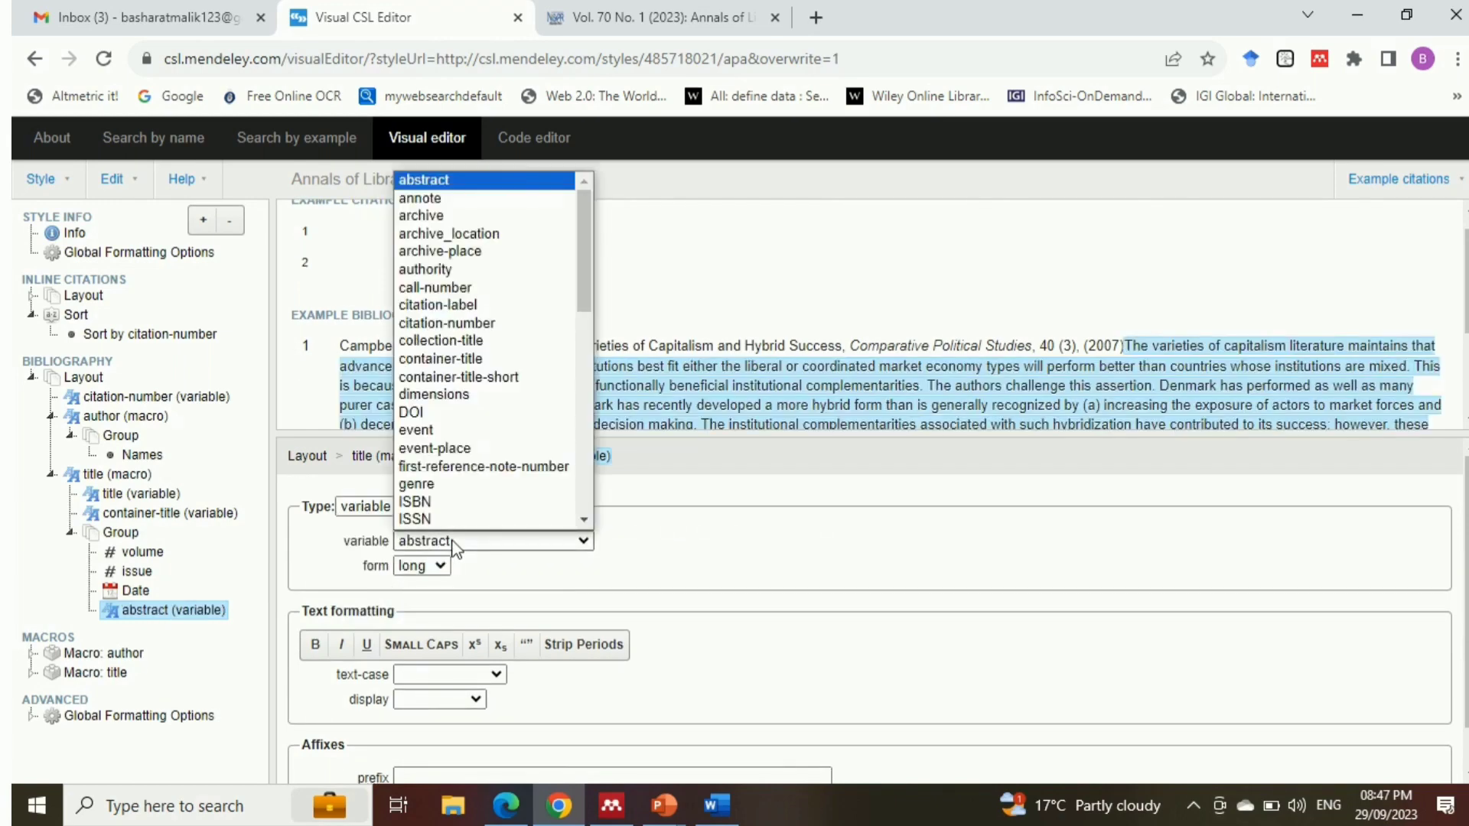
{"action": "key", "text": "p"}
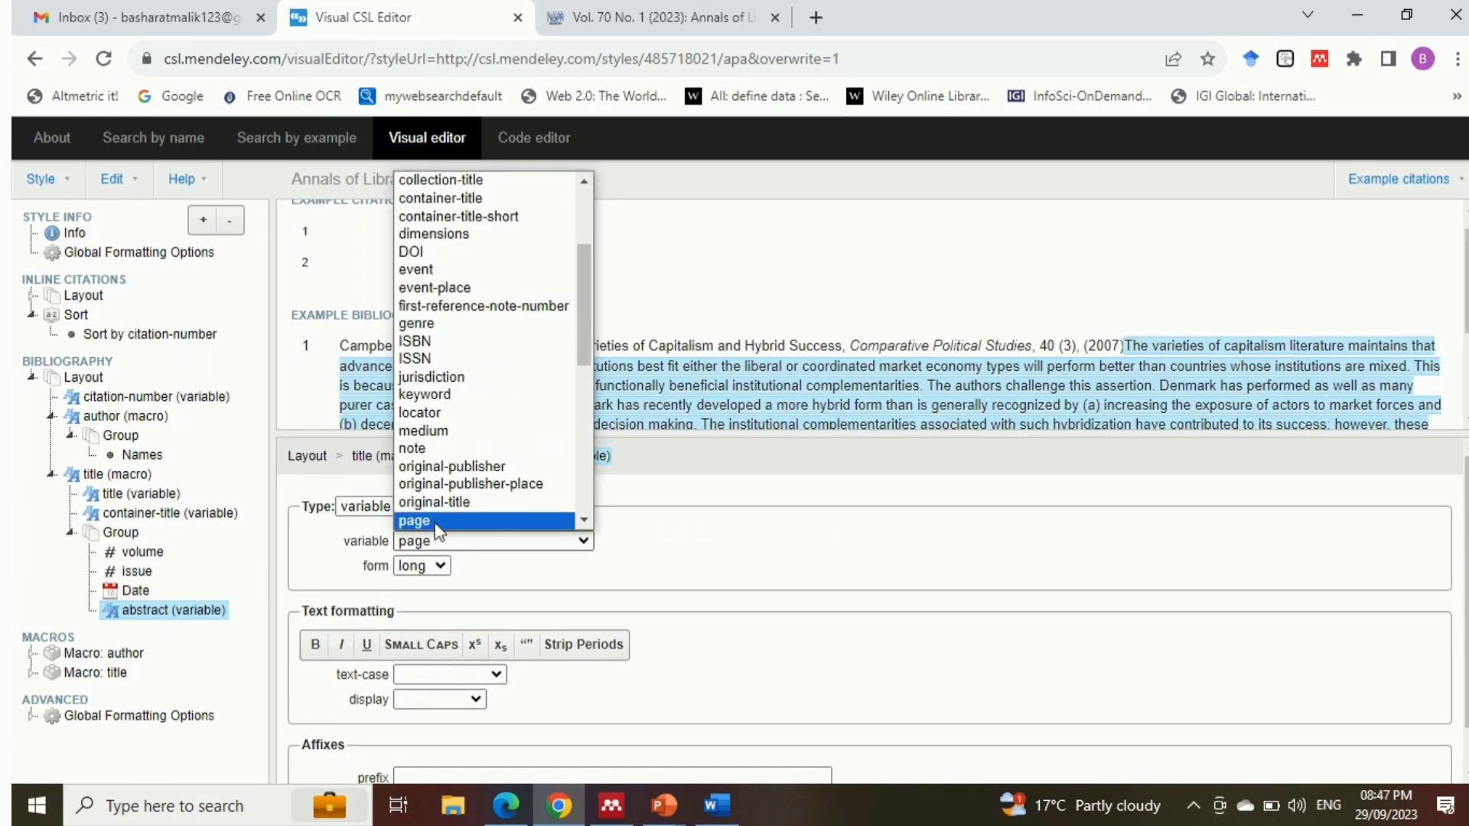
{"action": "left_click", "coordinate": [434, 522]}
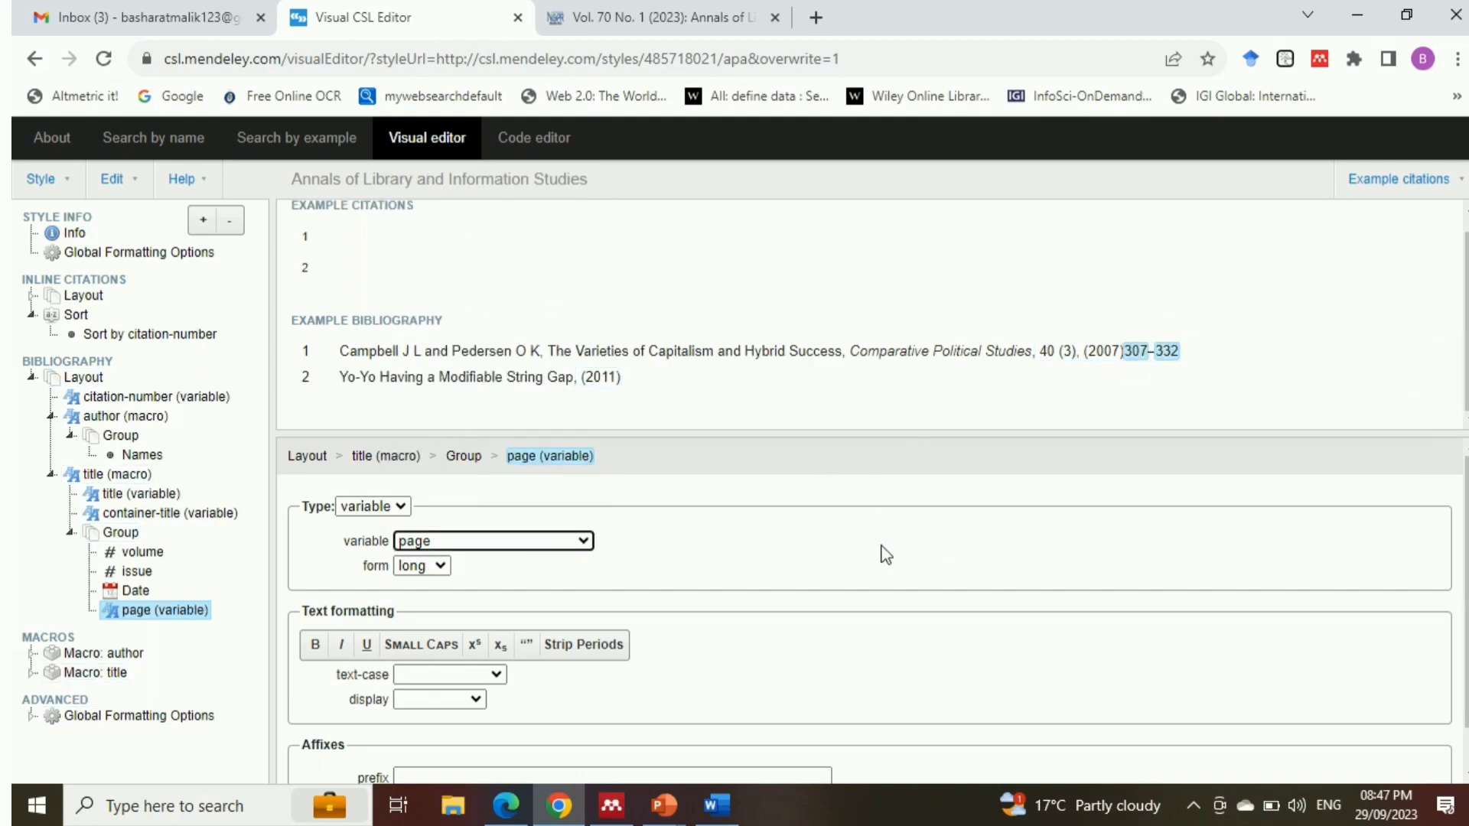
Give the page variable a space as prefix and a period as suffix, and compare the ending with the Word sample reference
{"action": "scroll", "coordinate": [1464, 581], "scroll_direction": "down", "scroll_amount": 1}
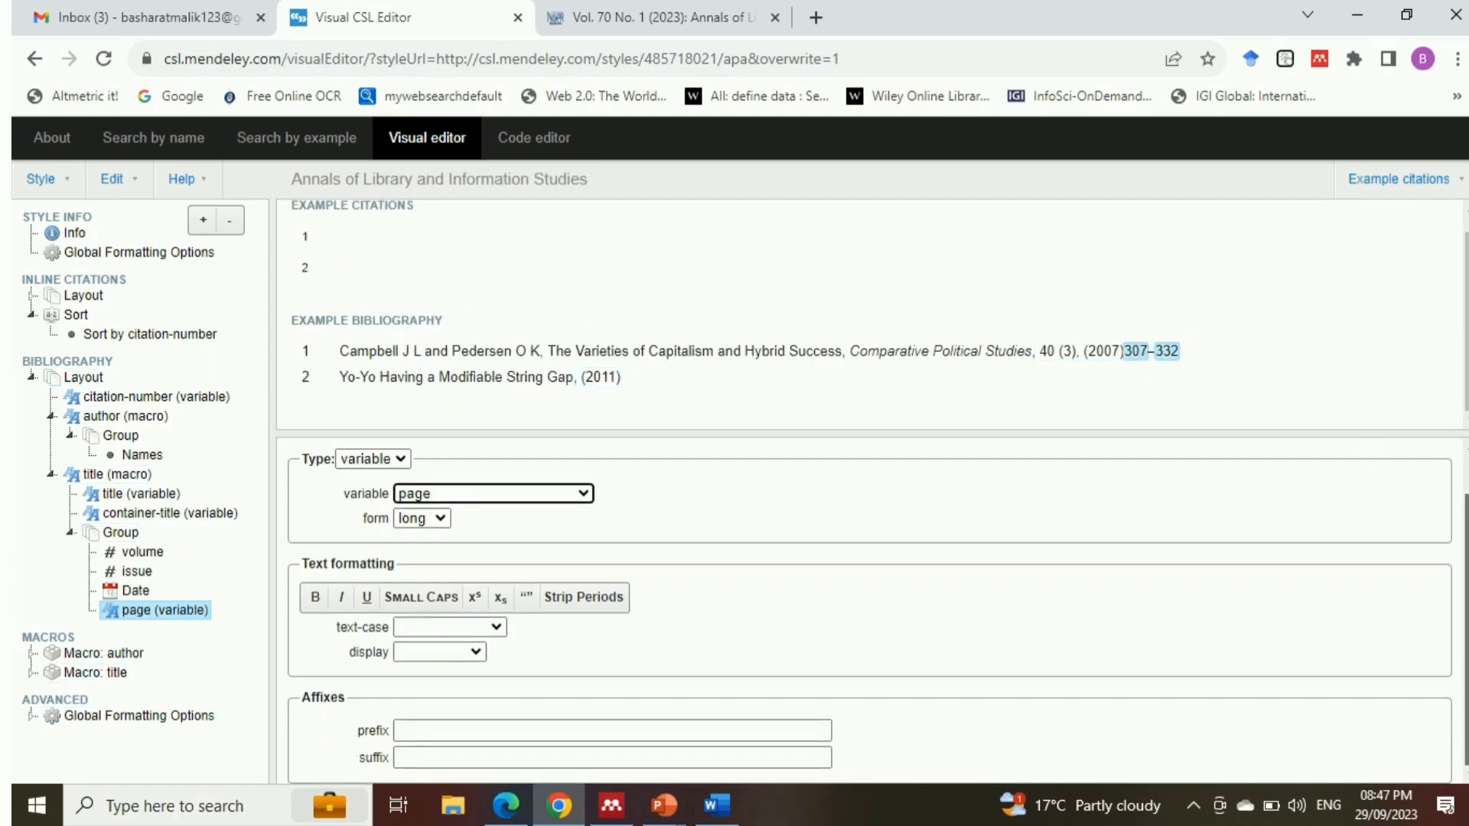
{"action": "left_click", "coordinate": [425, 730]}
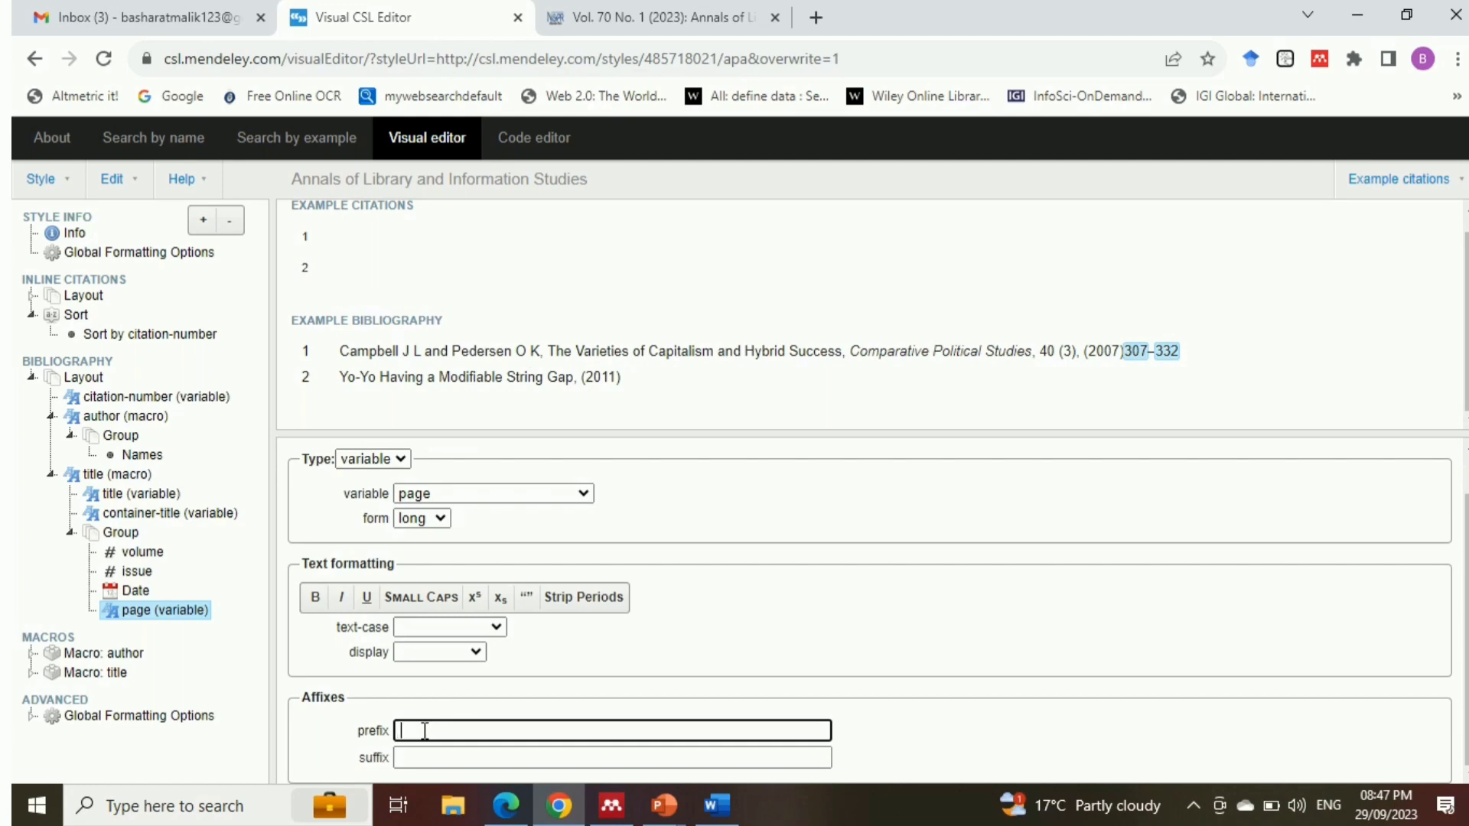
{"action": "left_click", "coordinate": [433, 758]}
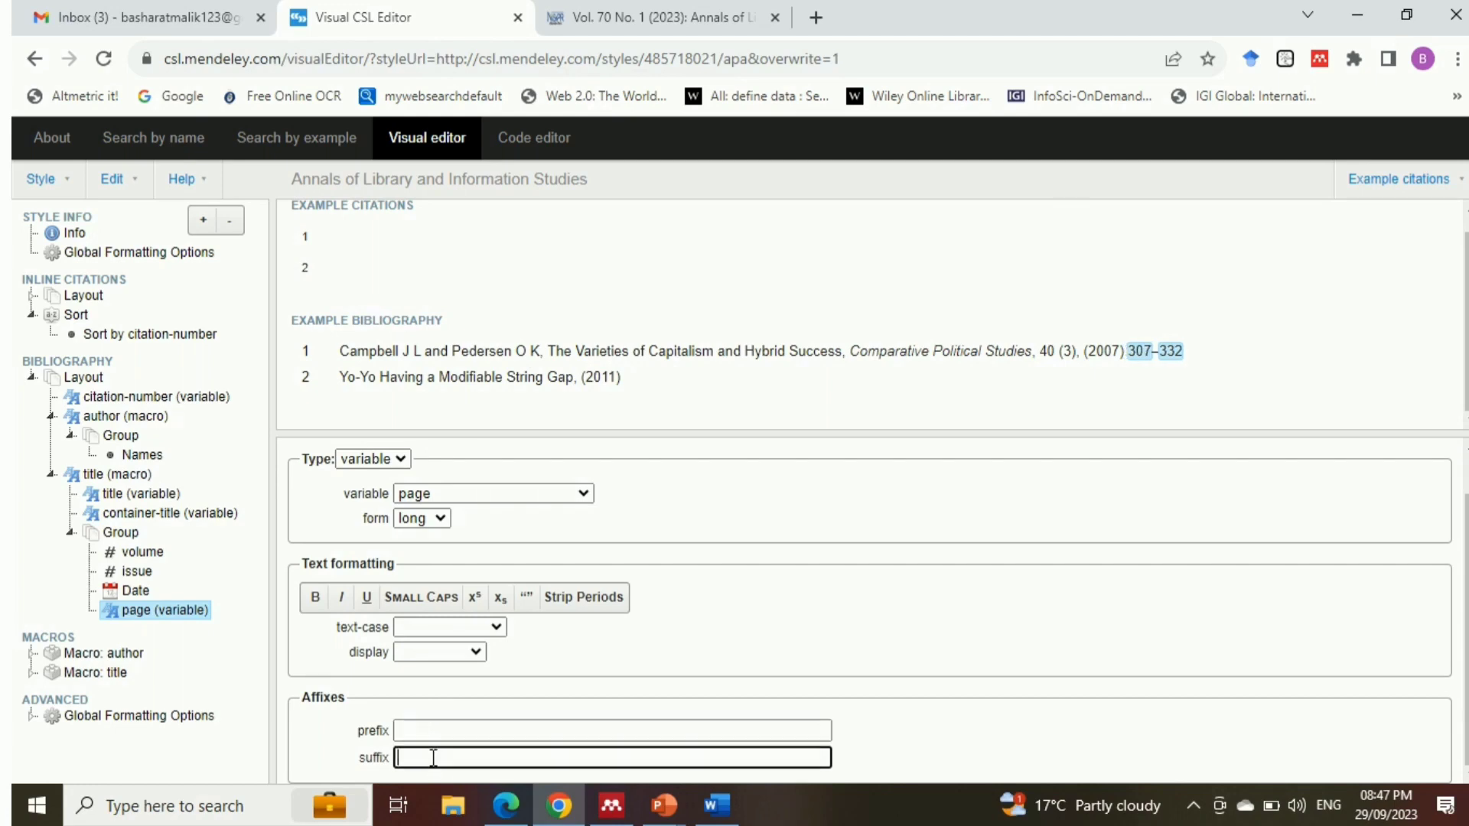
{"action": "left_click", "coordinate": [417, 729]}
{"action": "left_click", "coordinate": [413, 757]}
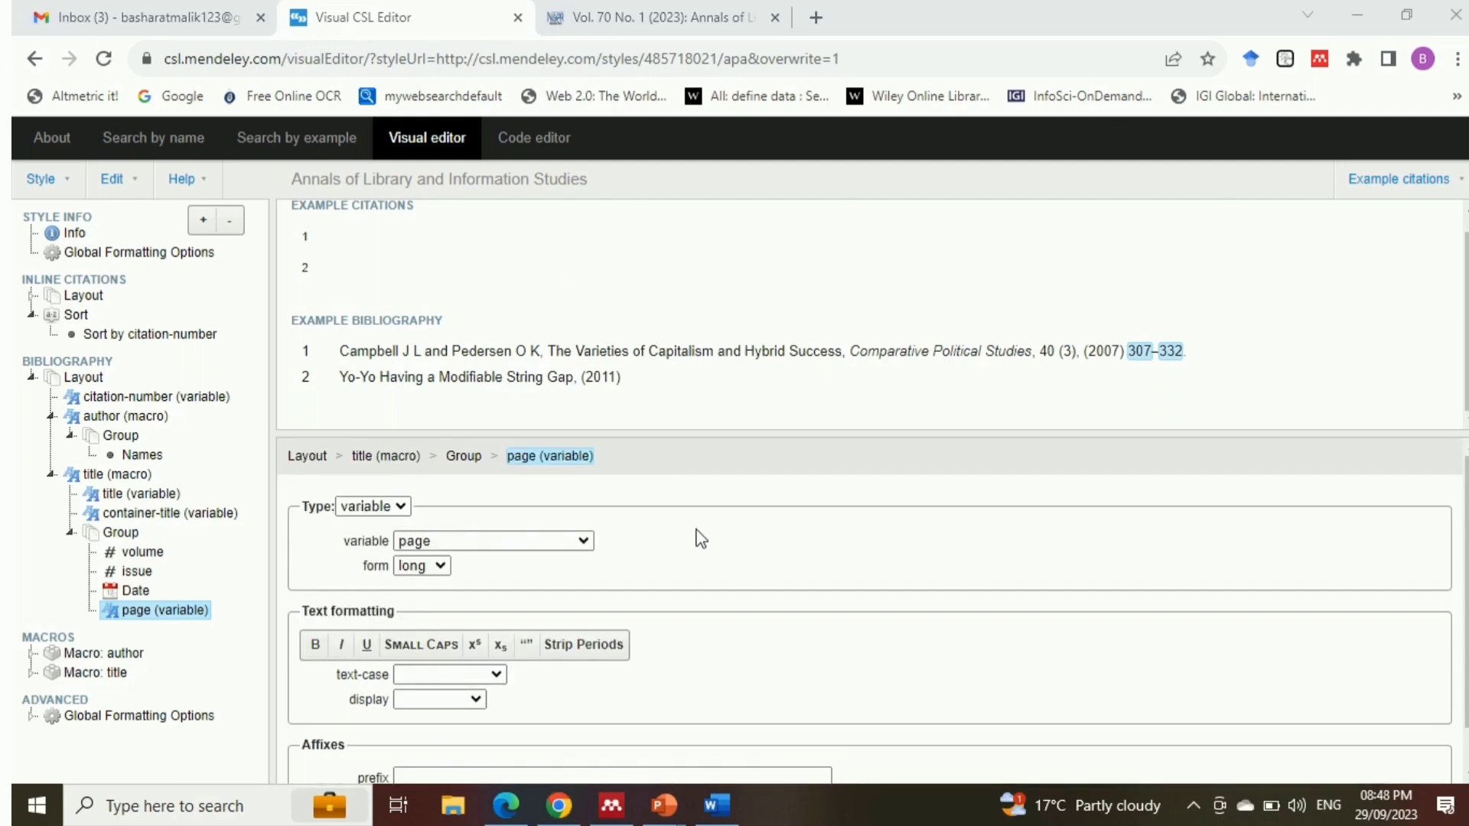
{"action": "left_click", "coordinate": [697, 530]}
{"action": "left_click", "coordinate": [717, 805]}
{"action": "left_click", "coordinate": [1005, 356]}
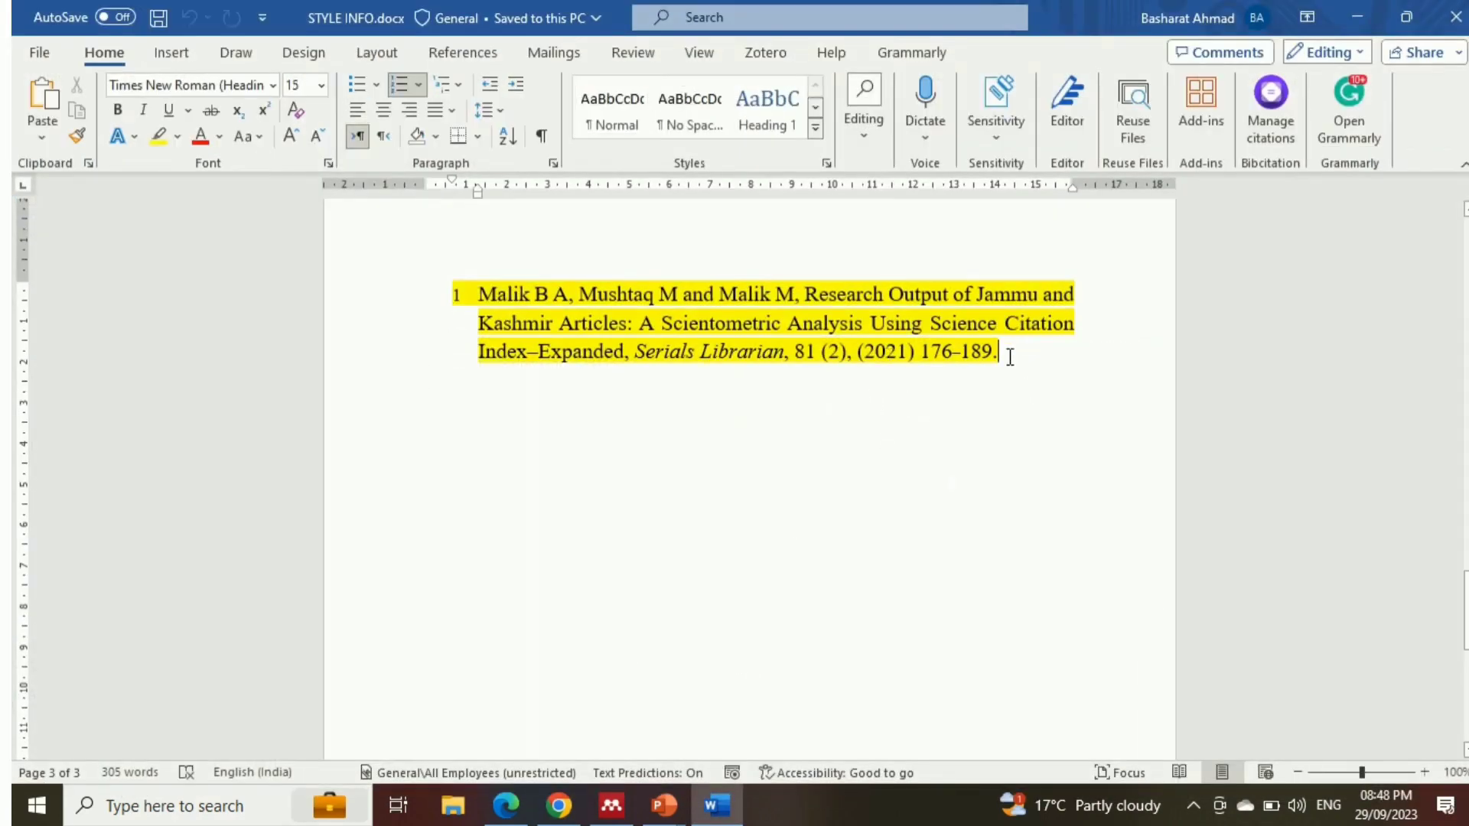
In the Visual CSL Editor, add a Text node inside the title macro's Group, with type variable and the variable set to DOI
{"action": "key", "text": "alt+Tab"}
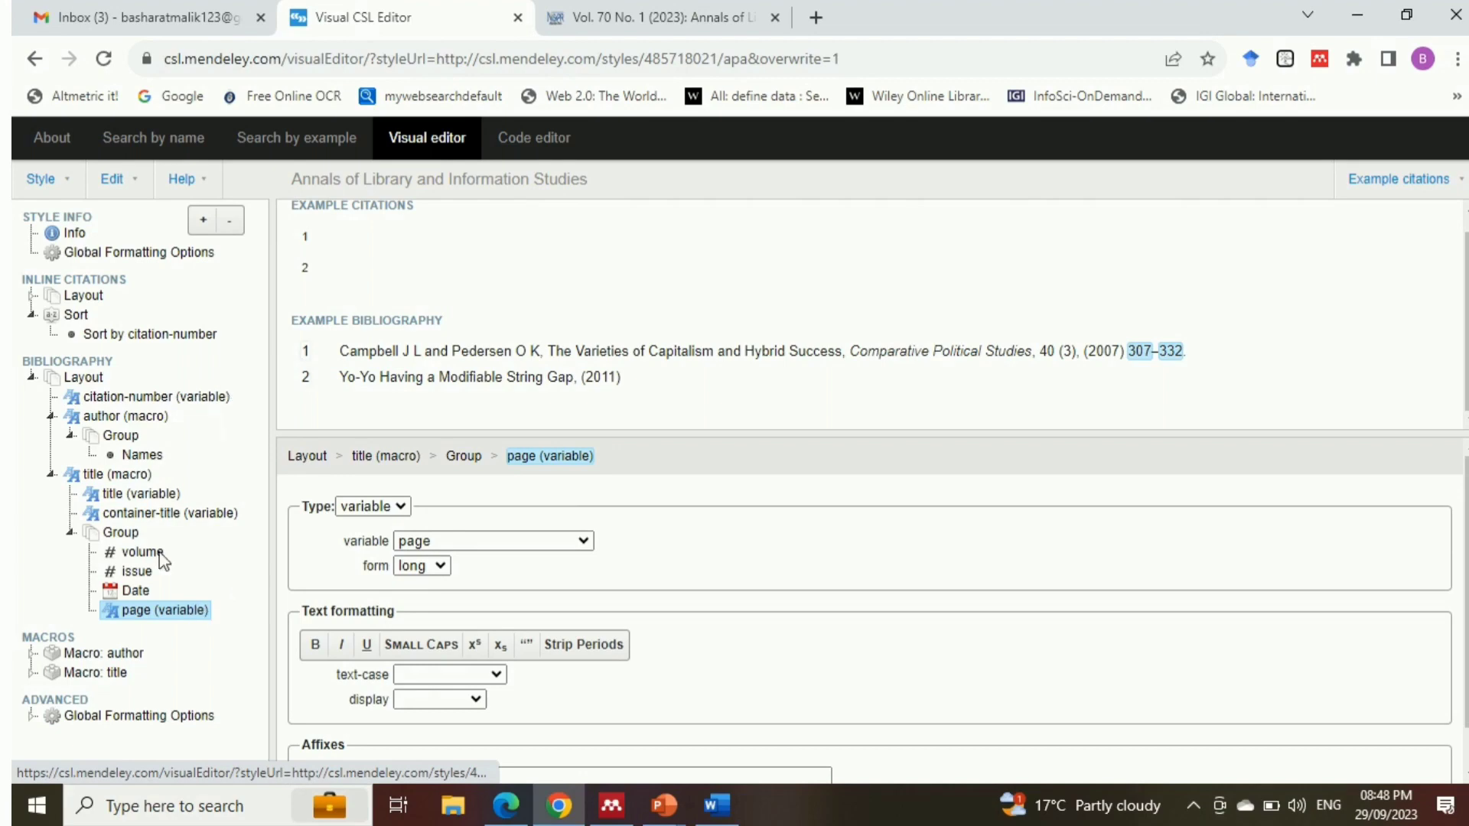
{"action": "left_click", "coordinate": [116, 532]}
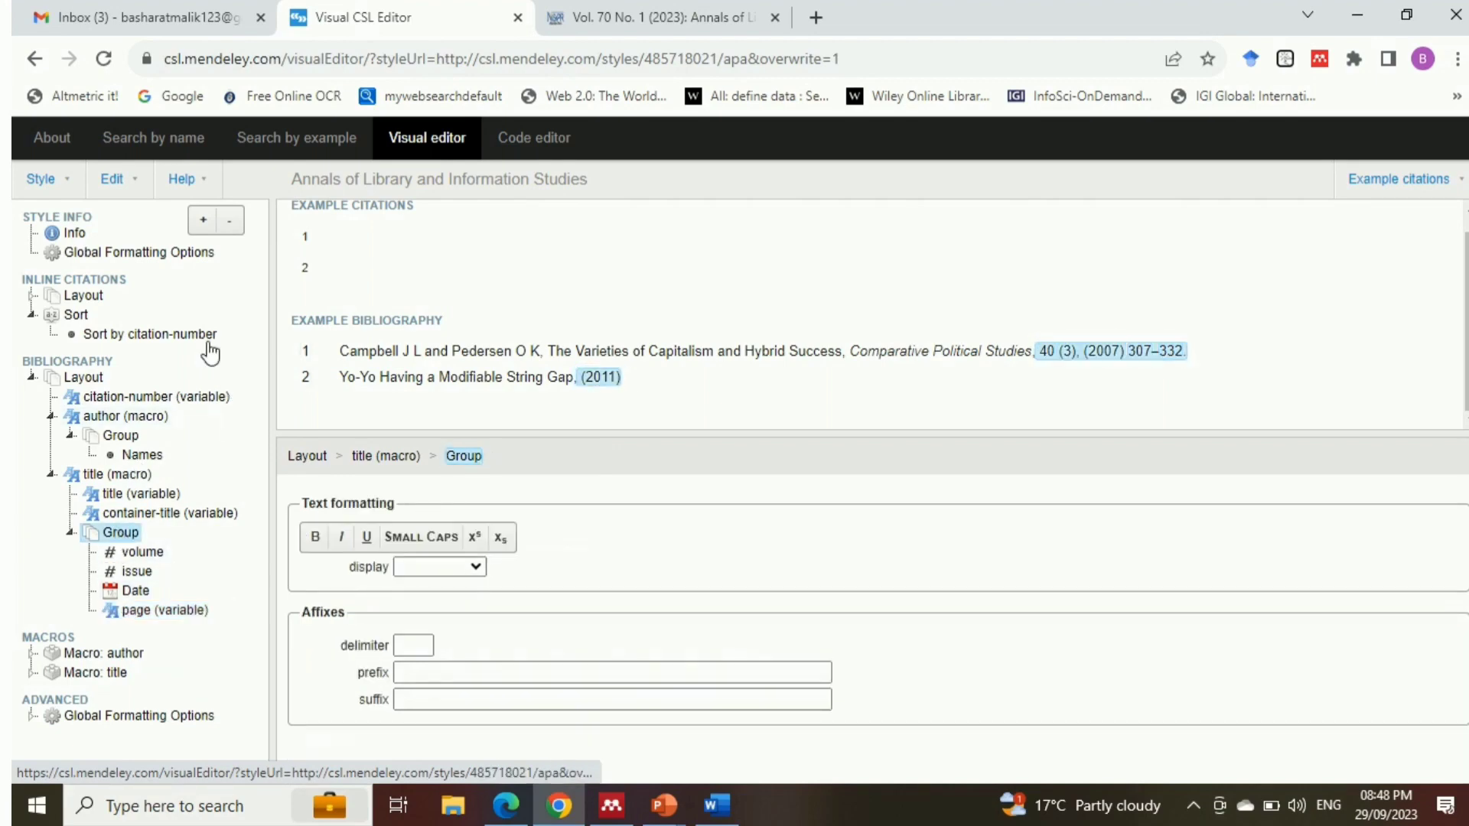
{"action": "left_click", "coordinate": [205, 221]}
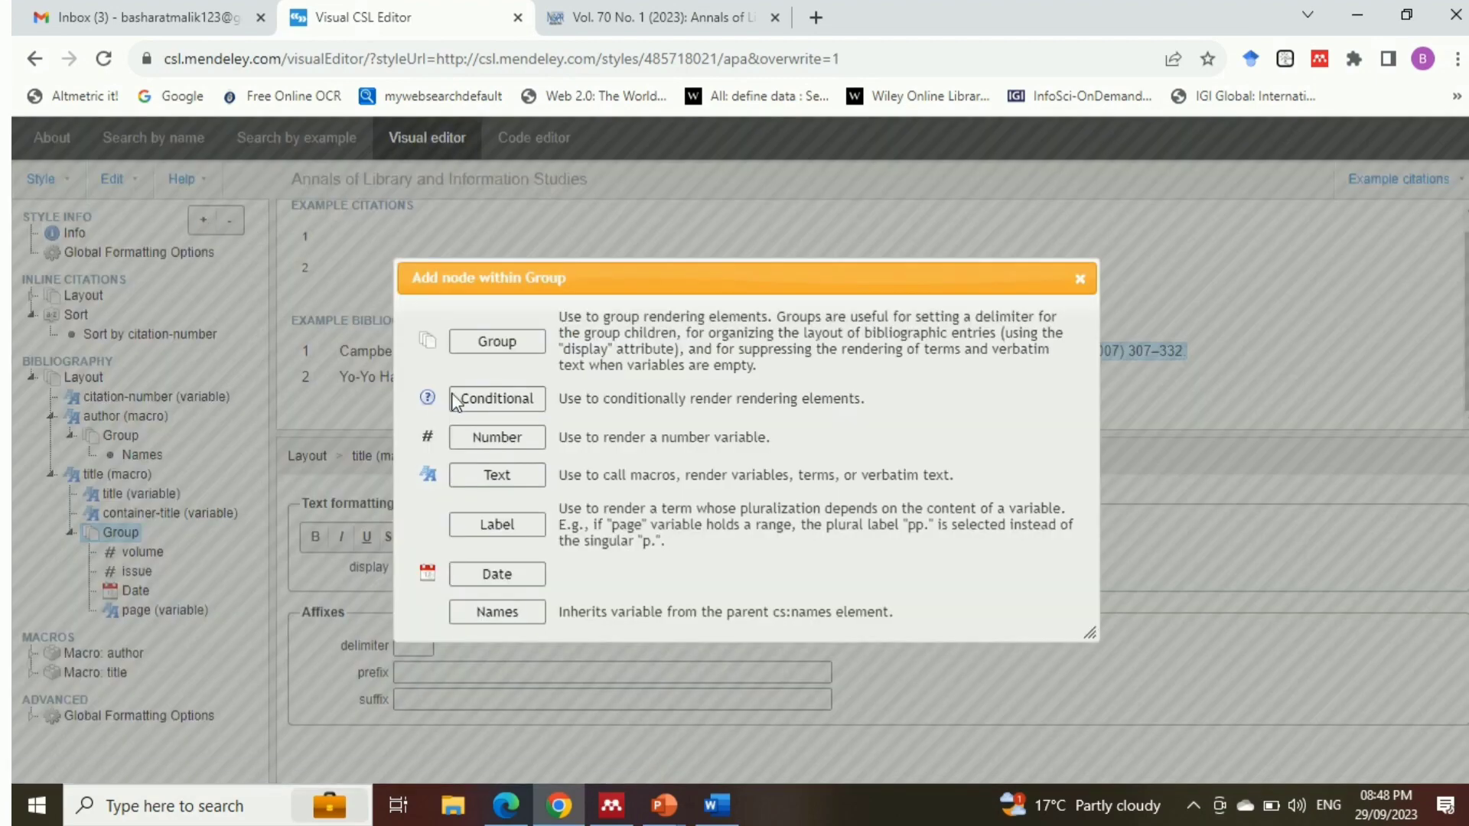
{"action": "left_click", "coordinate": [496, 475]}
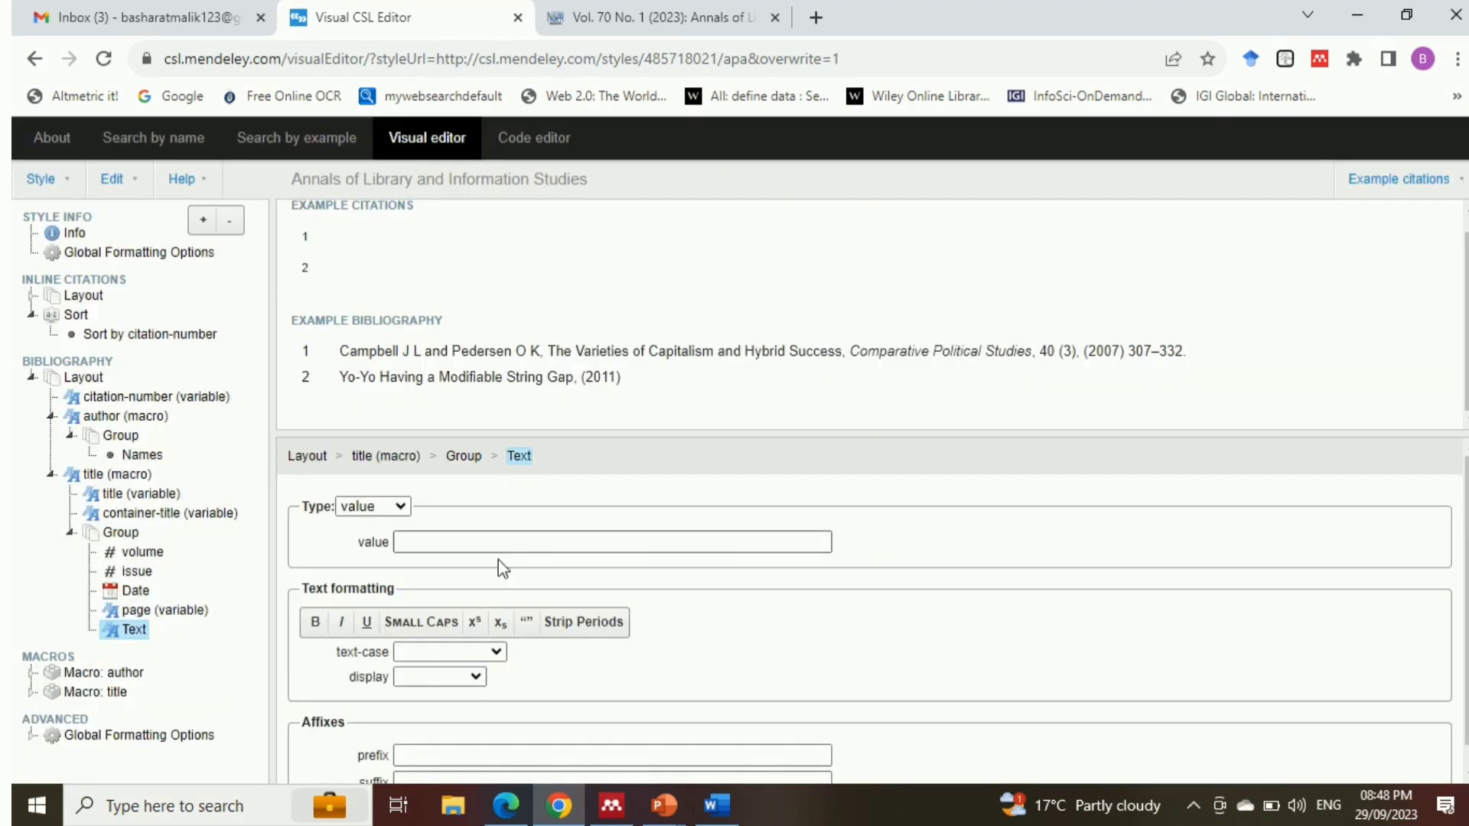
{"action": "left_click", "coordinate": [401, 508]}
{"action": "left_click", "coordinate": [366, 580]}
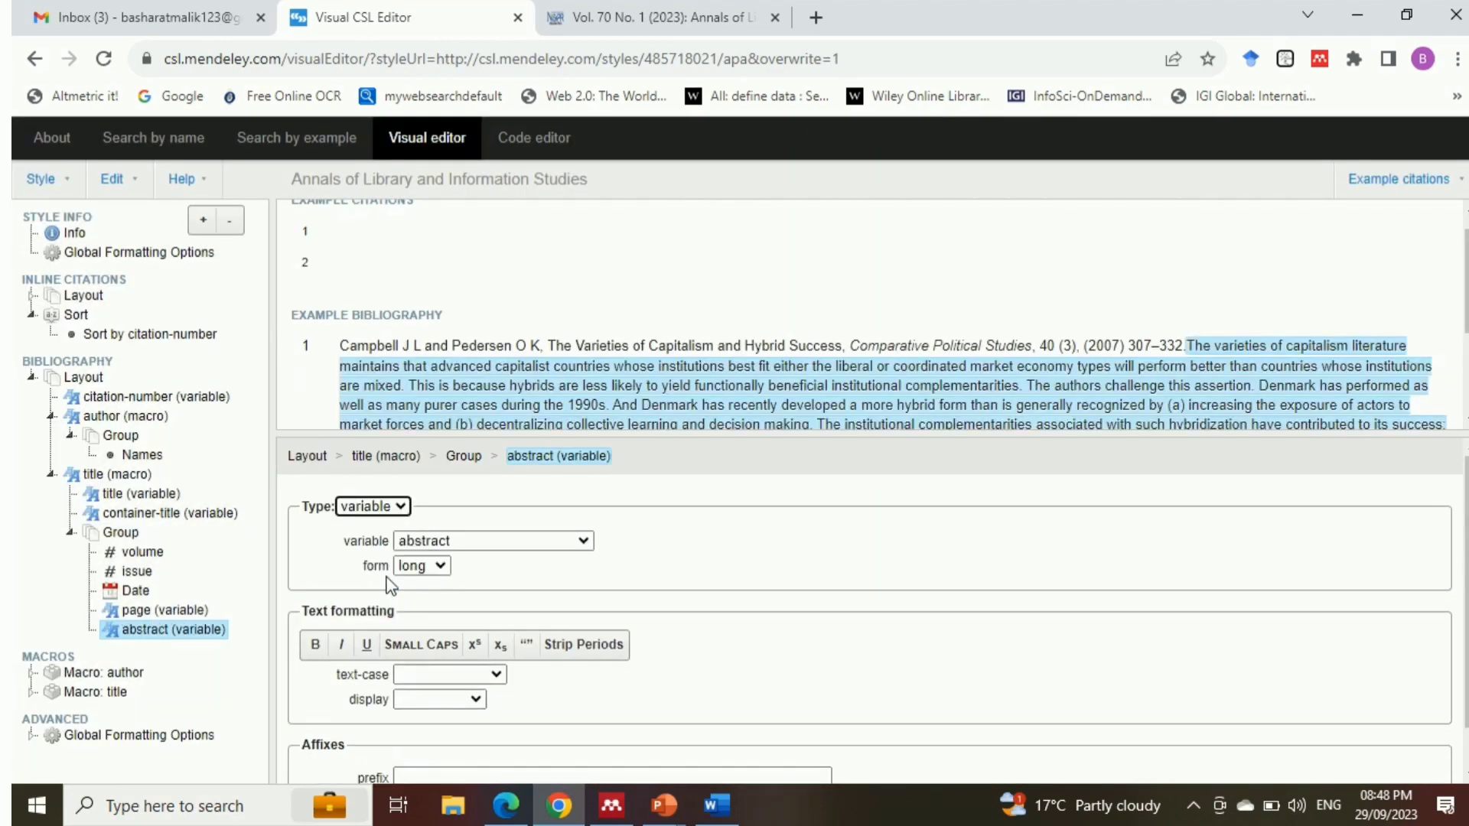
{"action": "left_click", "coordinate": [489, 547]}
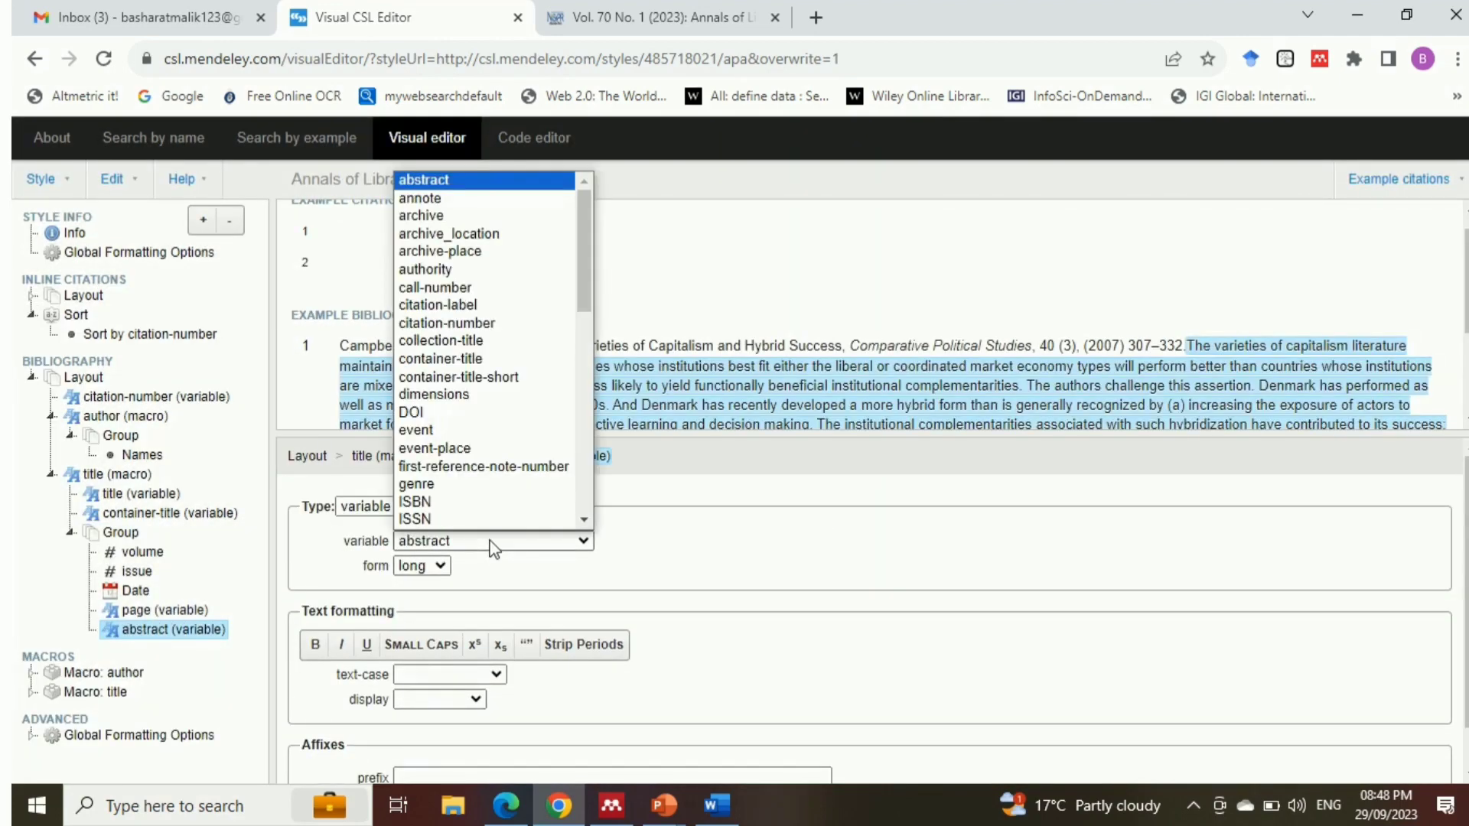
{"action": "left_click", "coordinate": [453, 413]}
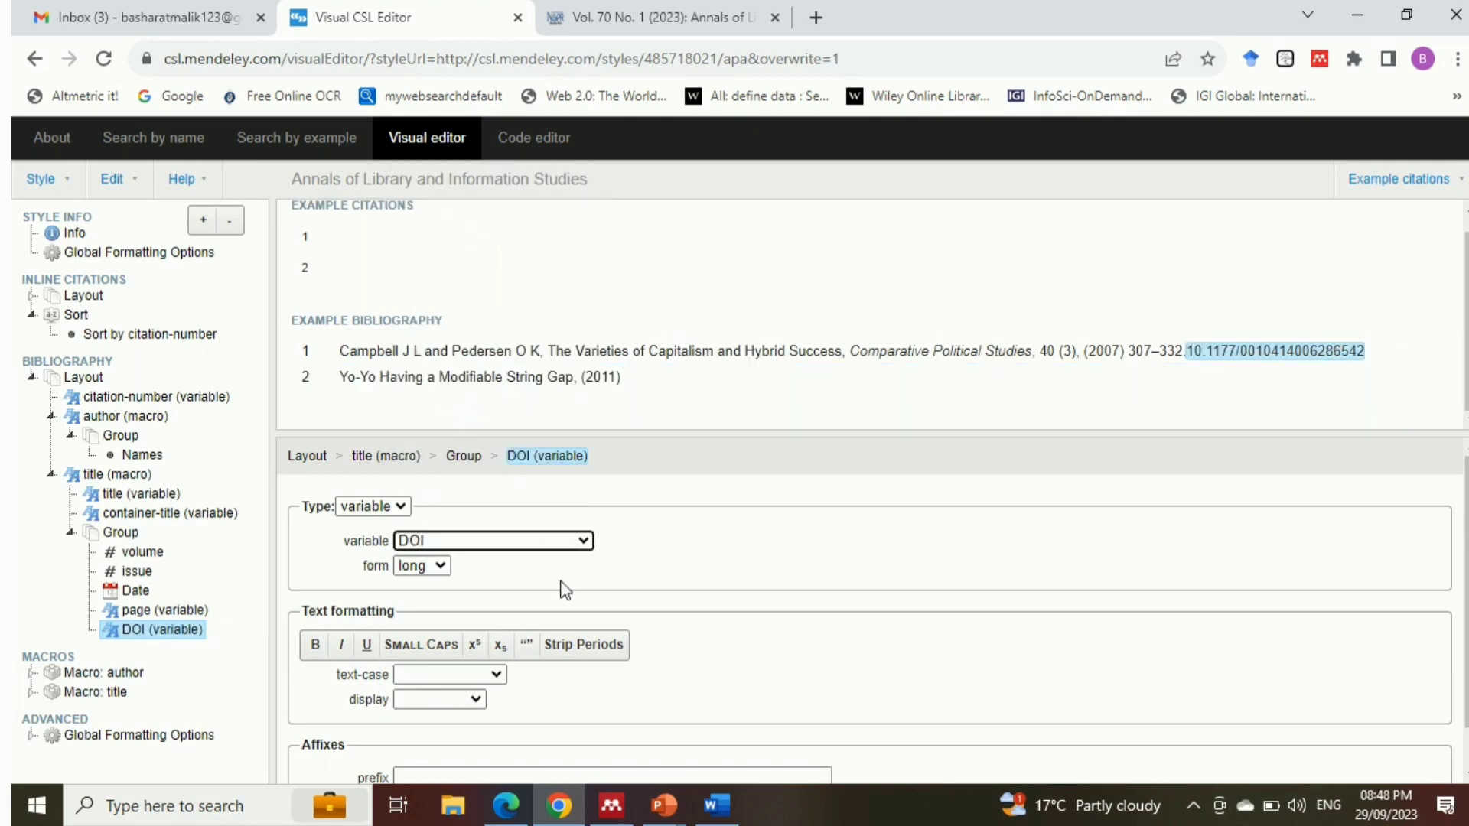
Give the DOI variable the prefix " DOI: " with surrounding spaces and a period as suffix
{"action": "scroll", "coordinate": [1461, 535], "scroll_direction": "down", "scroll_amount": 1}
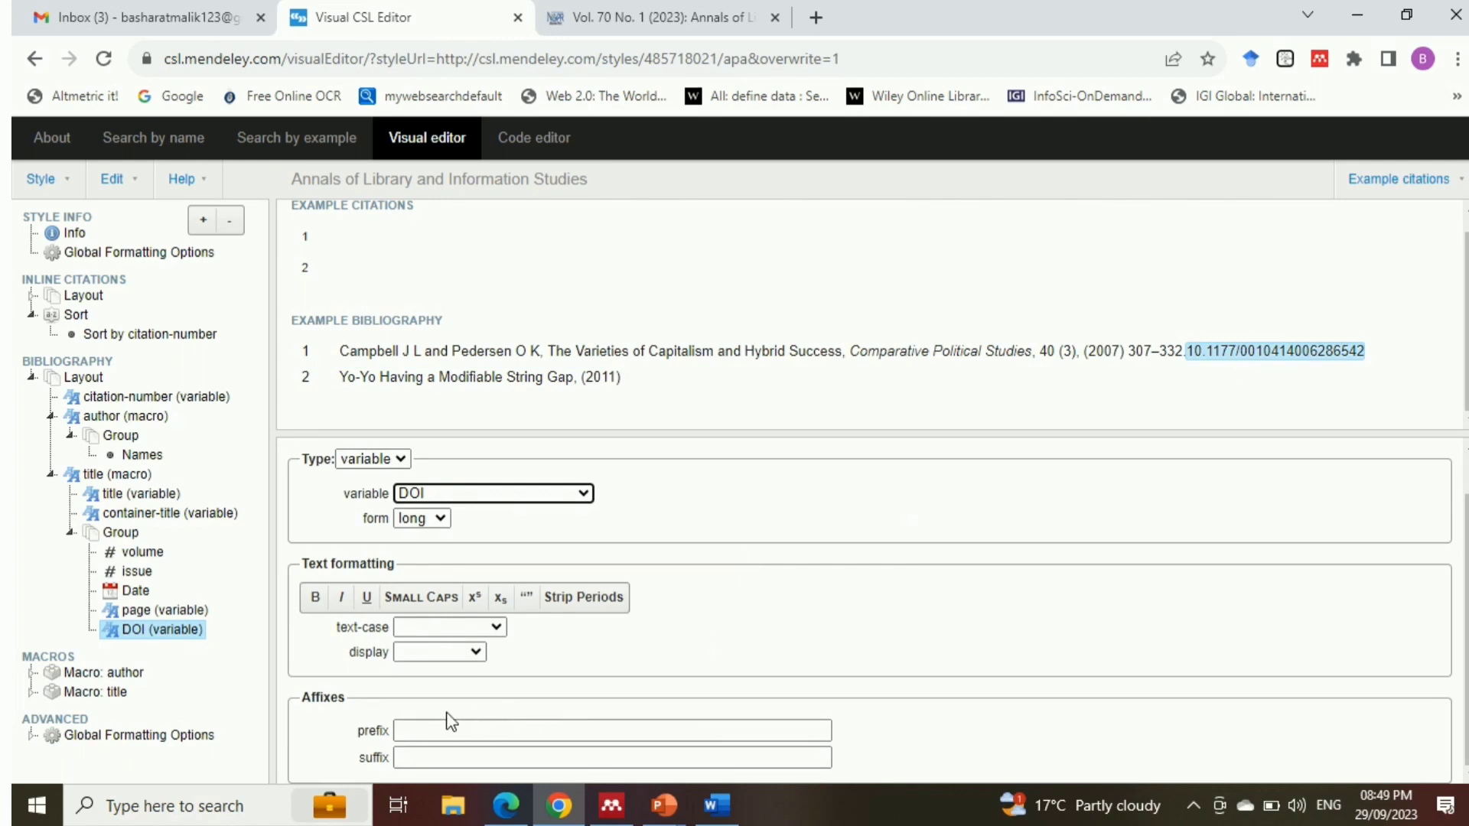
{"action": "left_click", "coordinate": [426, 729]}
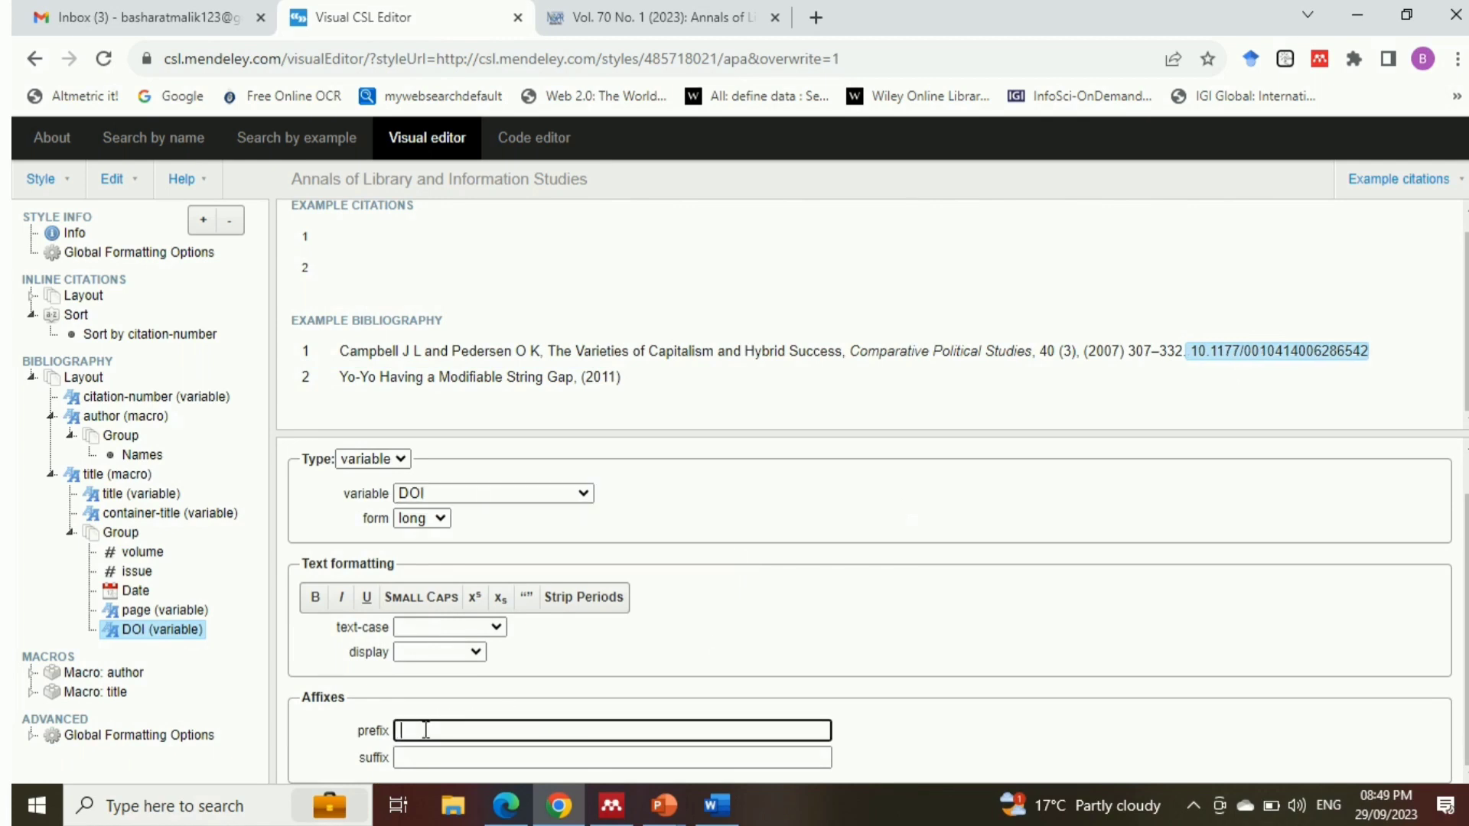
{"action": "type", "text": "DOI"}
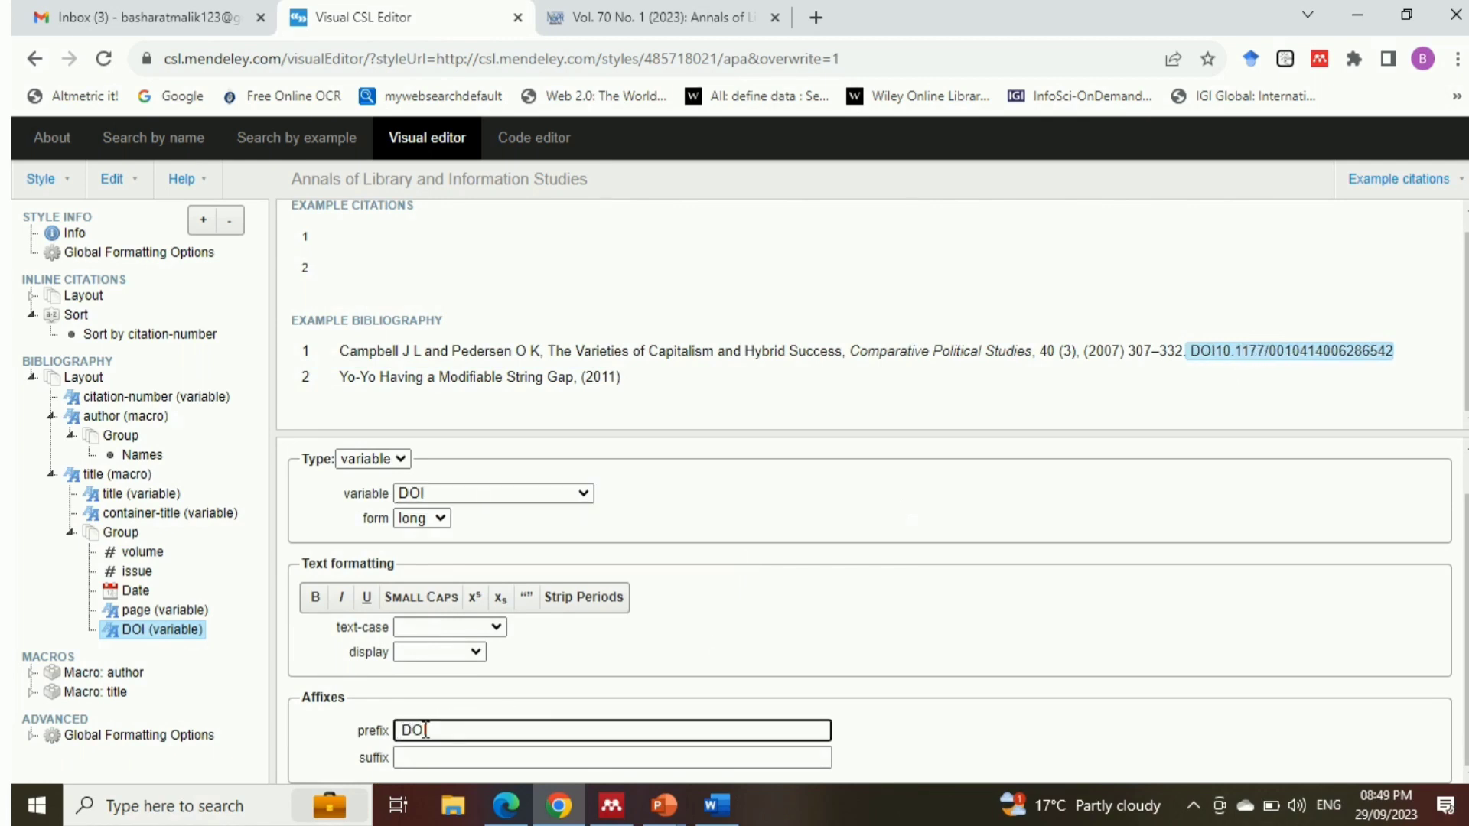
{"action": "type", "text": ":"}
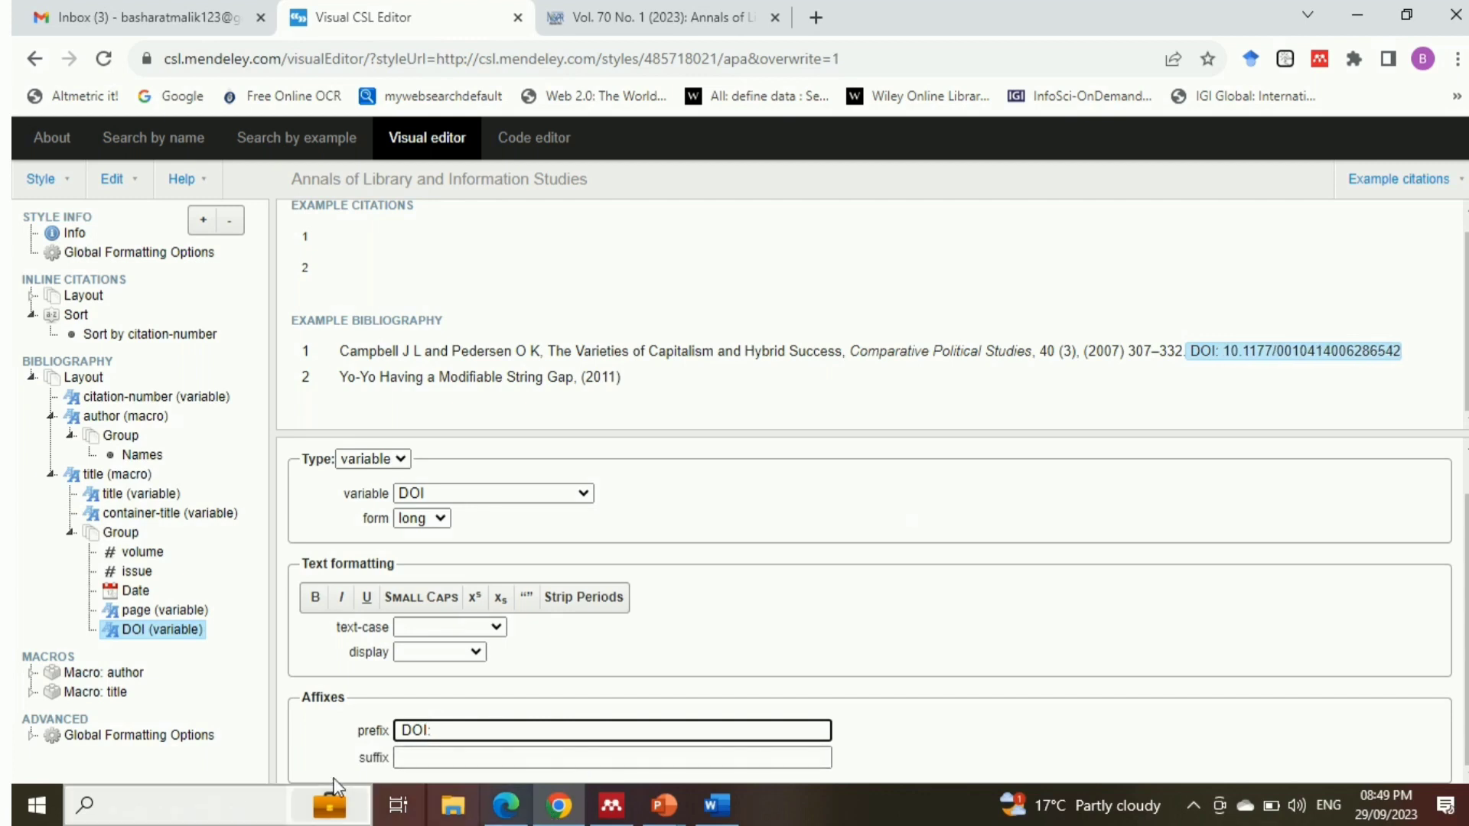
{"action": "left_click", "coordinate": [440, 759]}
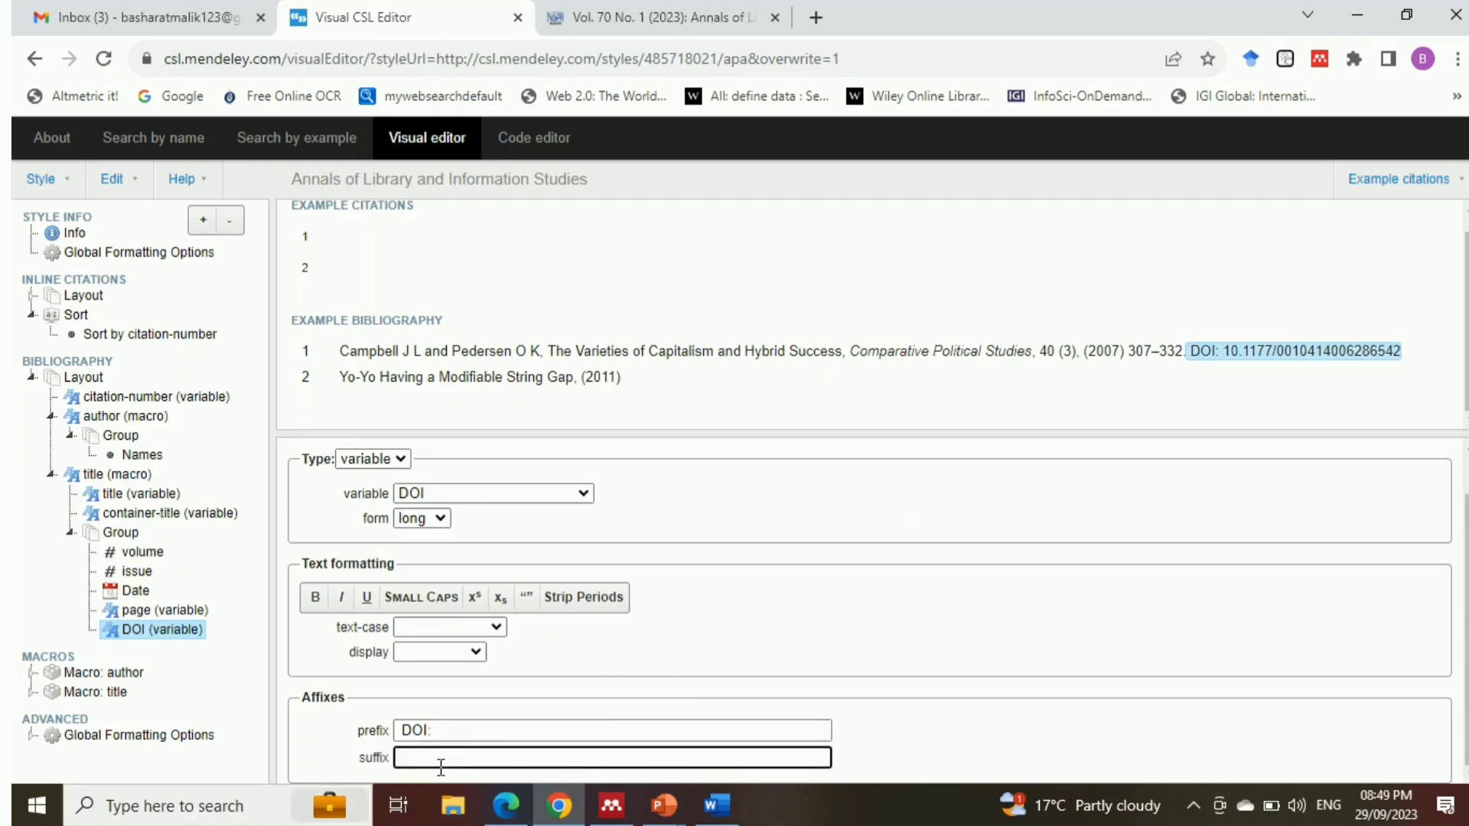
{"action": "type", "text": "."}
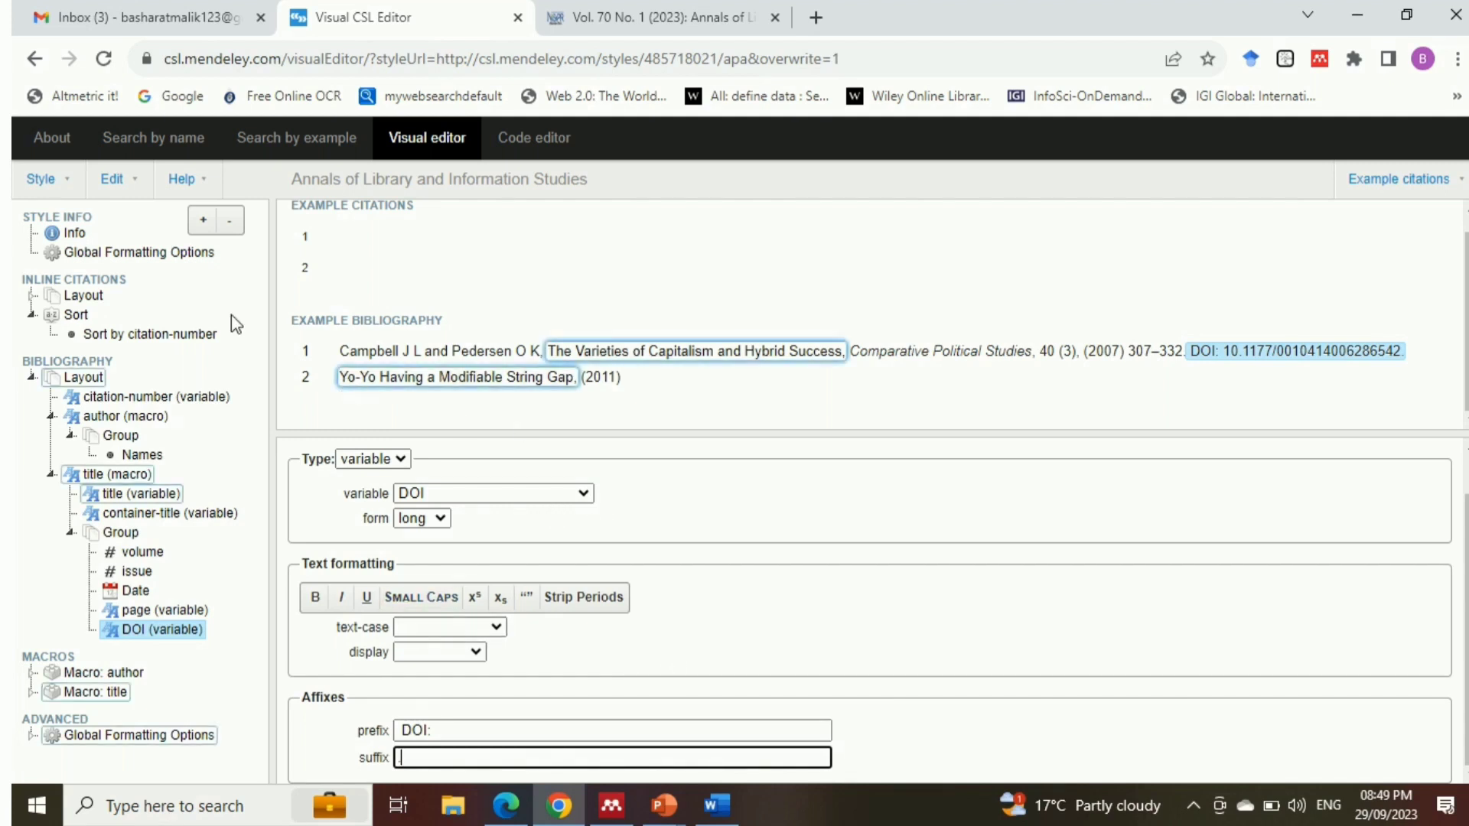
Save the style under a new ID made of ALIS, the creator's surname and 1, joined by dashes
{"action": "left_click", "coordinate": [67, 182]}
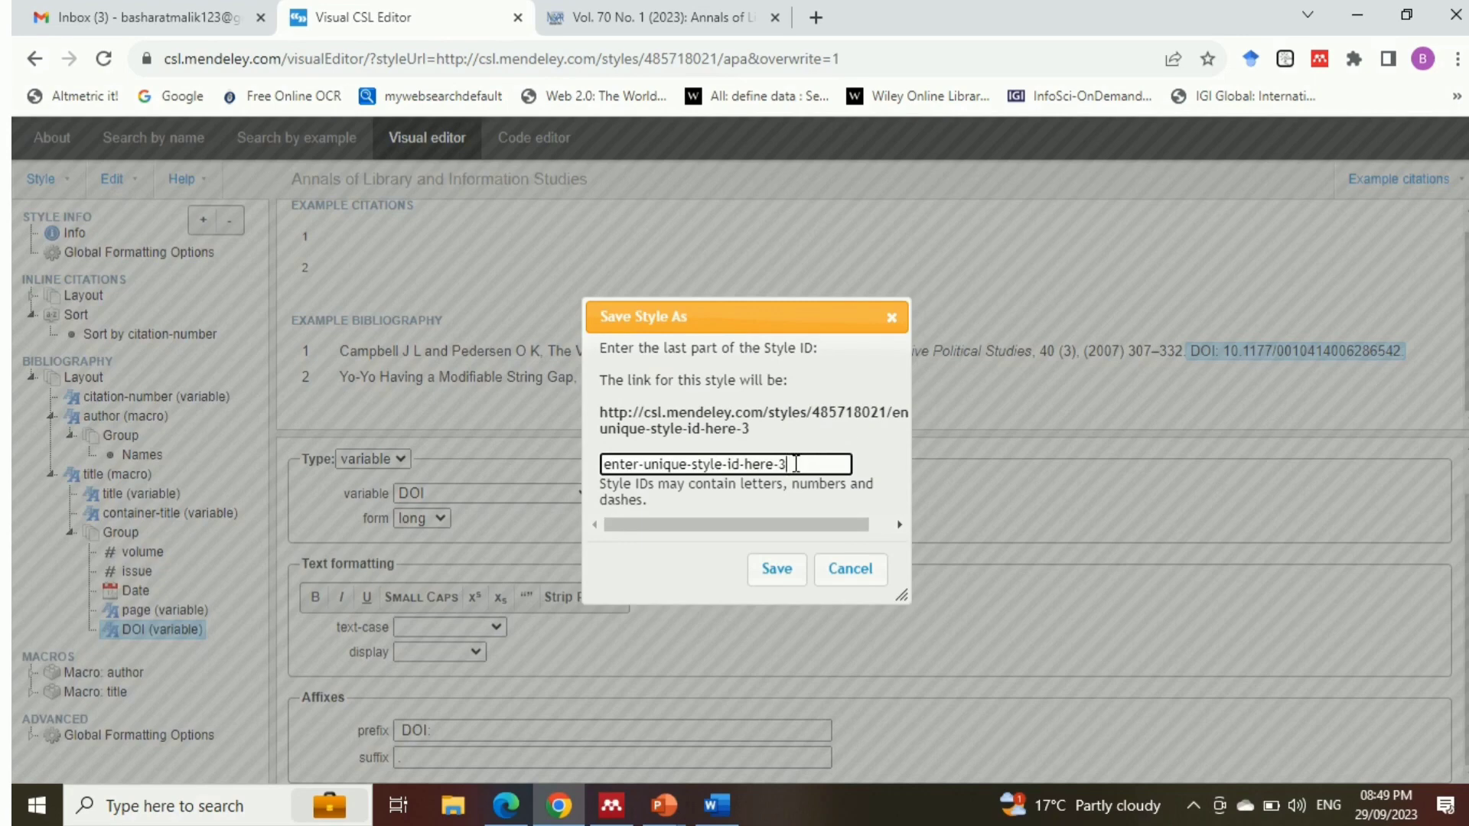
{"action": "key", "text": "BackSpace"}
{"action": "key", "text": "BackSpace"}
{"action": "key", "text": "BackSpace"}
{"action": "key", "text": "BackSpace"}
{"action": "key", "text": "BackSpace"}
{"action": "key", "text": "BackSpace"}
{"action": "key", "text": "BackSpace"}
{"action": "key", "text": "BackSpace"}
{"action": "key", "text": "BackSpace"}
{"action": "key", "text": "BackSpace"}
{"action": "key", "text": "BackSpace"}
{"action": "key", "text": "BackSpace"}
{"action": "key", "text": "BackSpace"}
{"action": "key", "text": "BackSpace"}
{"action": "key", "text": "BackSpace"}
{"action": "key", "text": "BackSpace"}
{"action": "key", "text": "BackSpace"}
{"action": "key", "text": "BackSpace"}
{"action": "key", "text": "BackSpace"}
{"action": "key", "text": "BackSpace"}
{"action": "type", "text": "ALIS"}
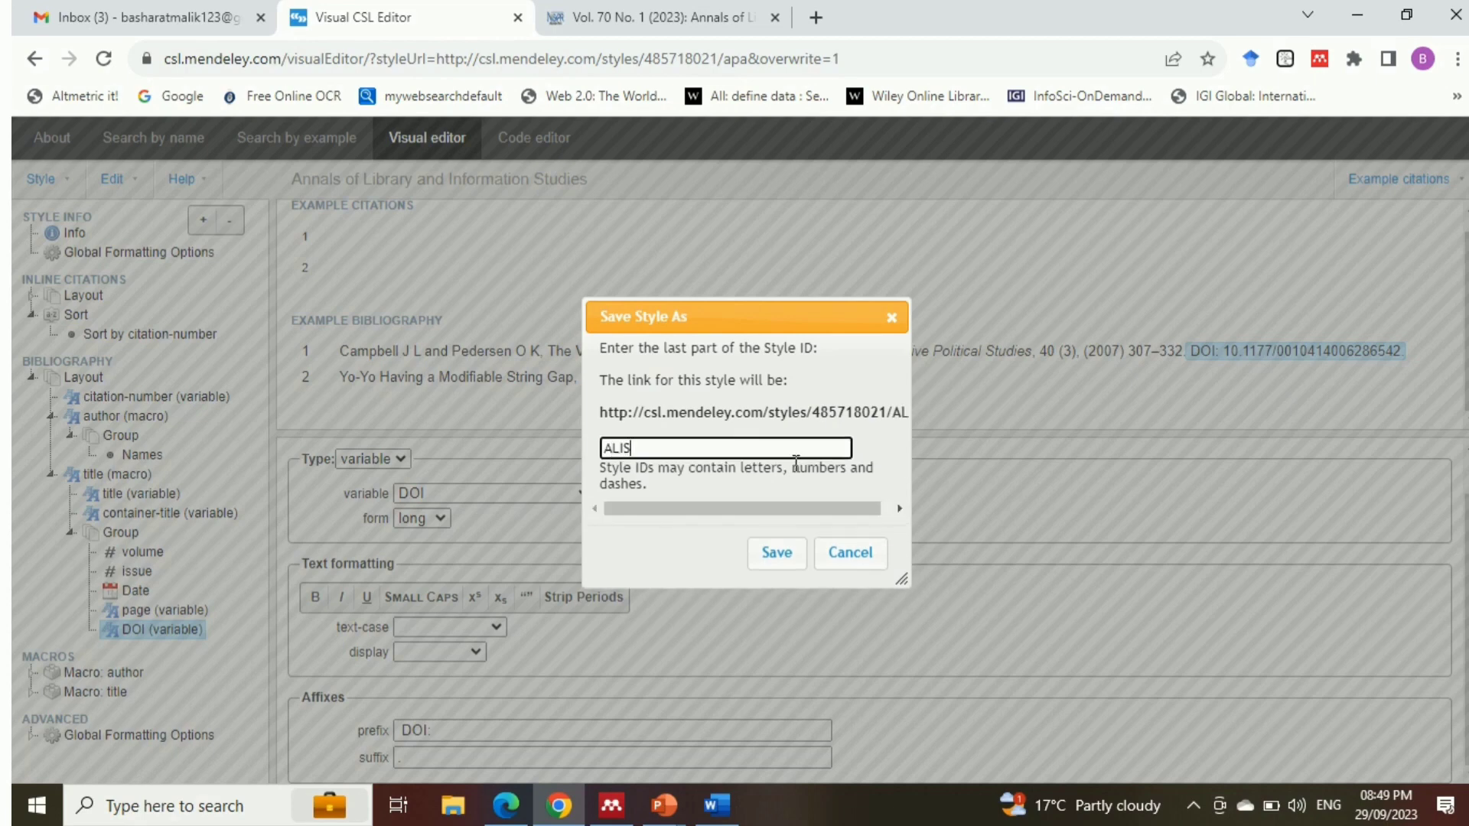
{"action": "type", "text": "-Malik"}
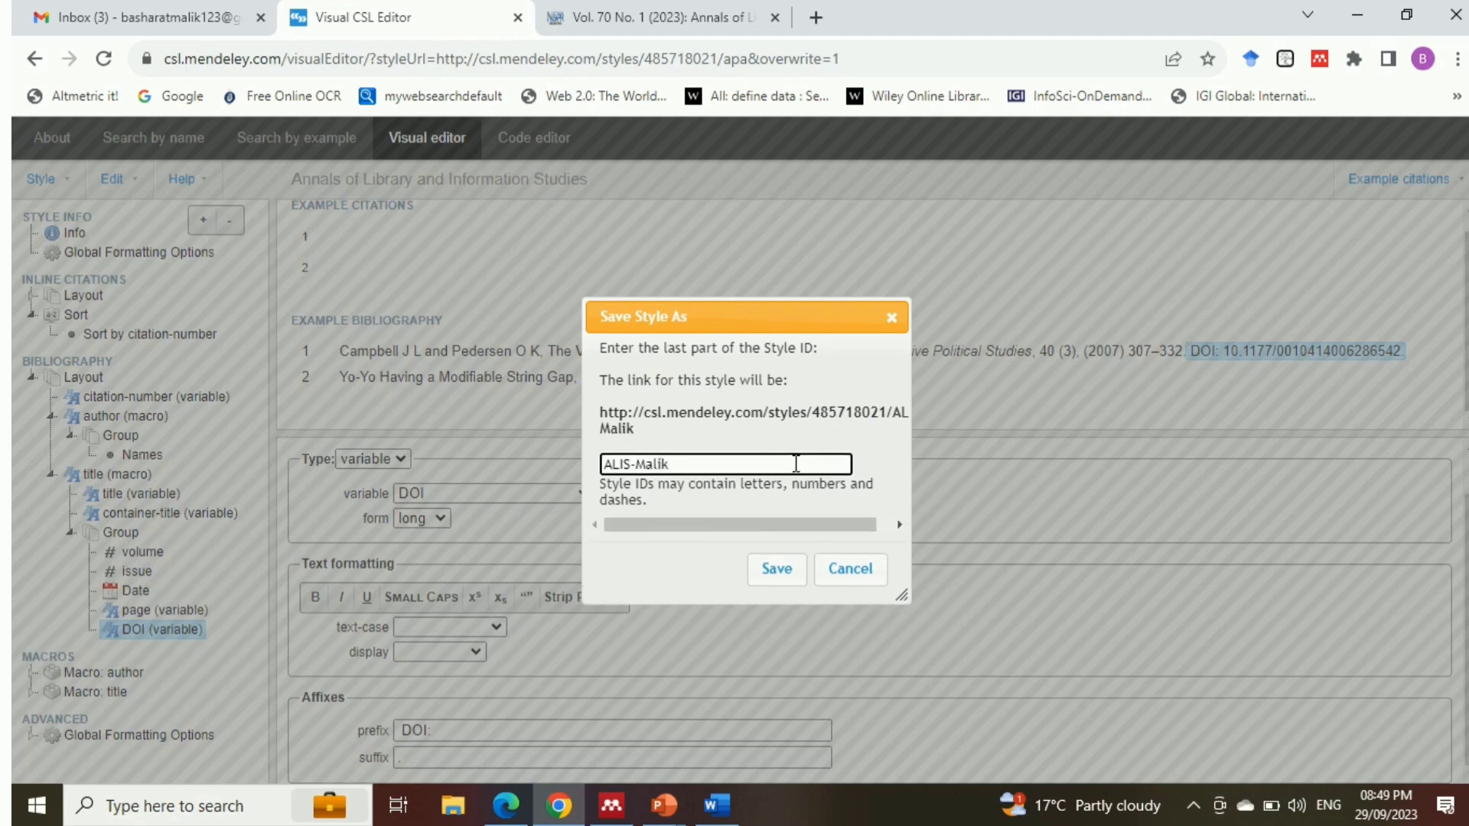
{"action": "type", "text": "-1"}
{"action": "left_click", "coordinate": [779, 581]}
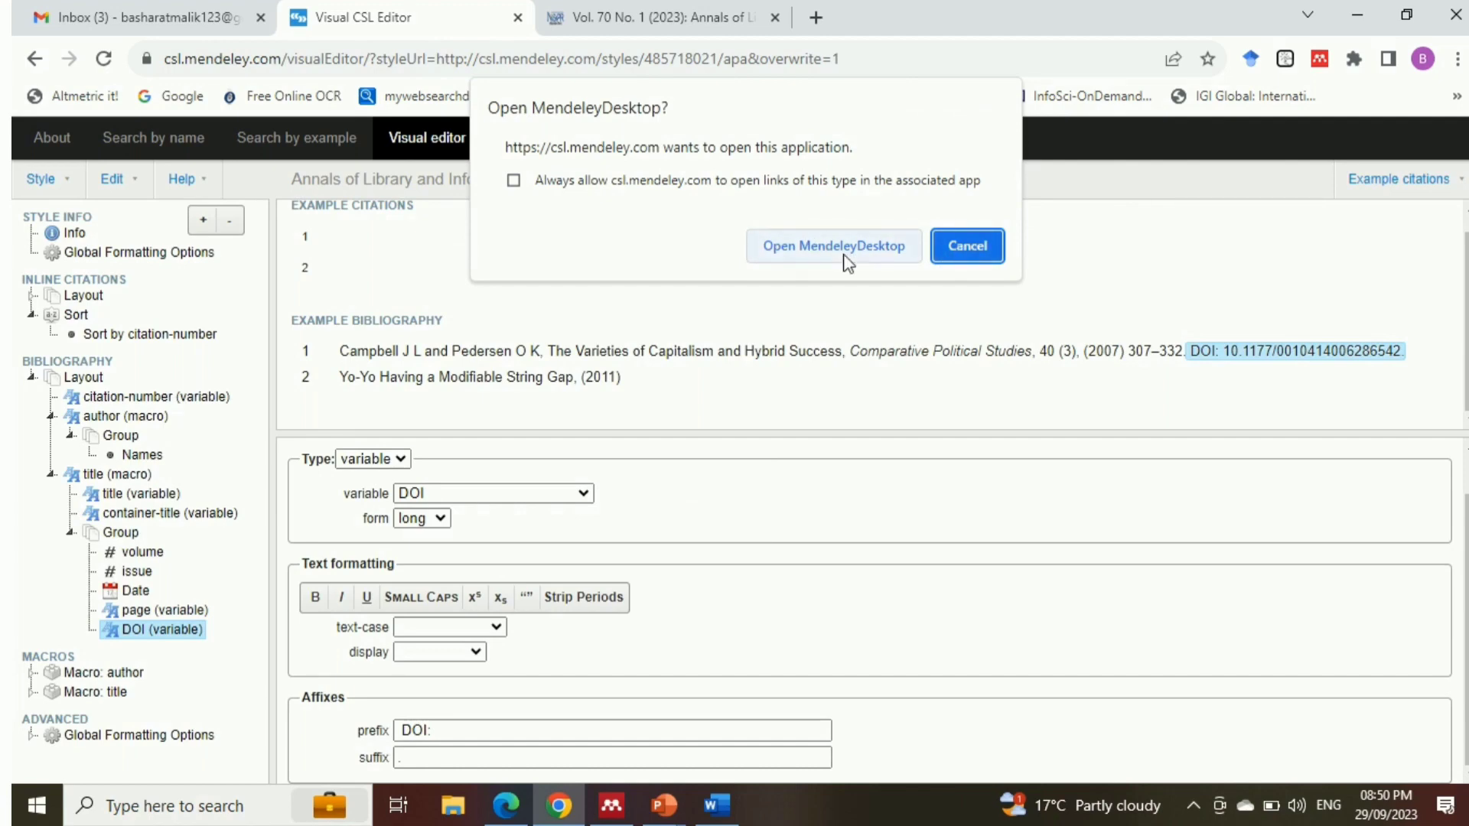
Open the saved style in Mendeley Desktop and set the newly installed Annals of Library and Information Studies as the citation style in use
{"action": "left_click", "coordinate": [836, 255]}
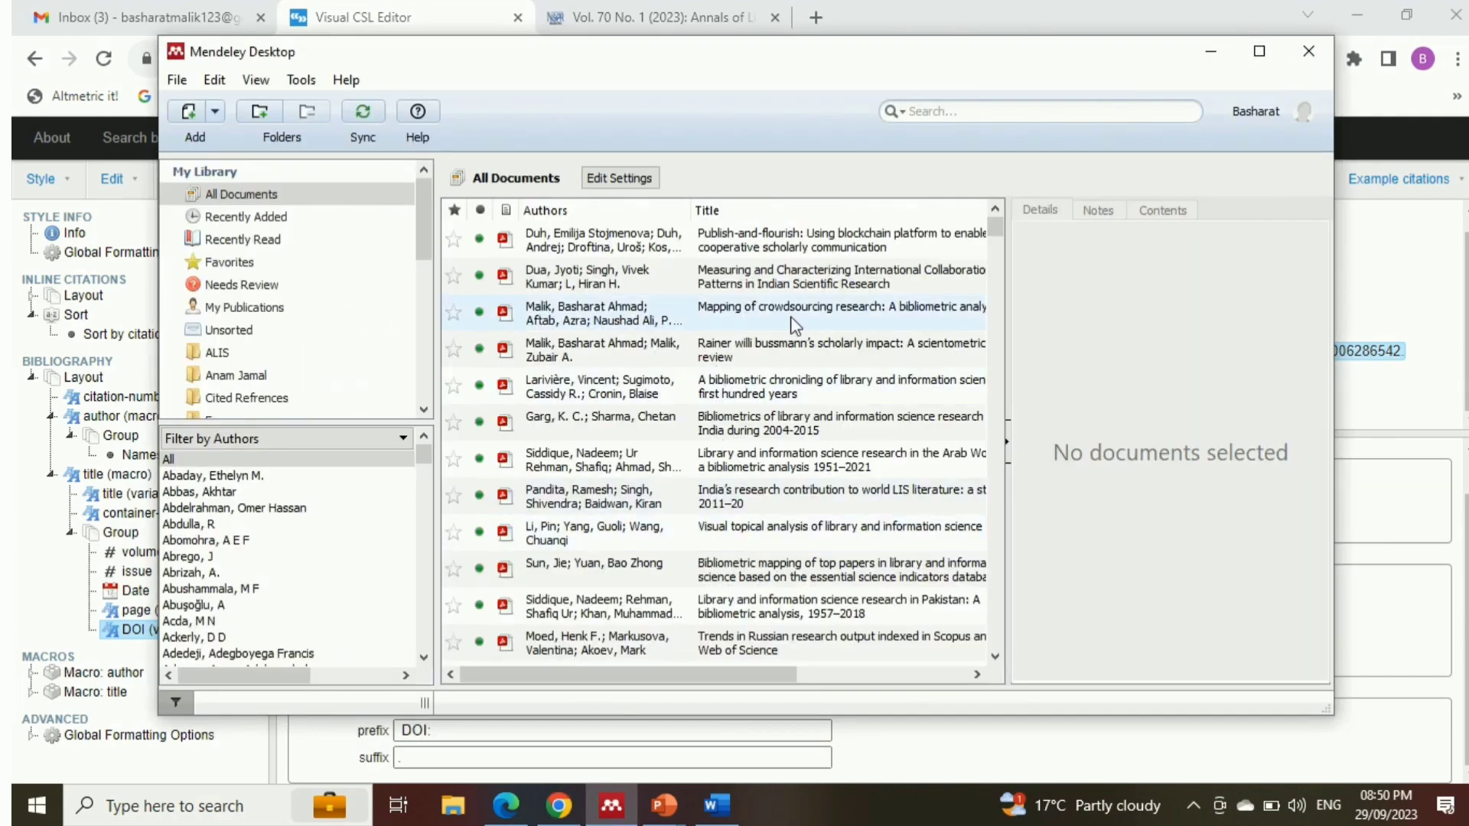
{"action": "left_click", "coordinate": [263, 81]}
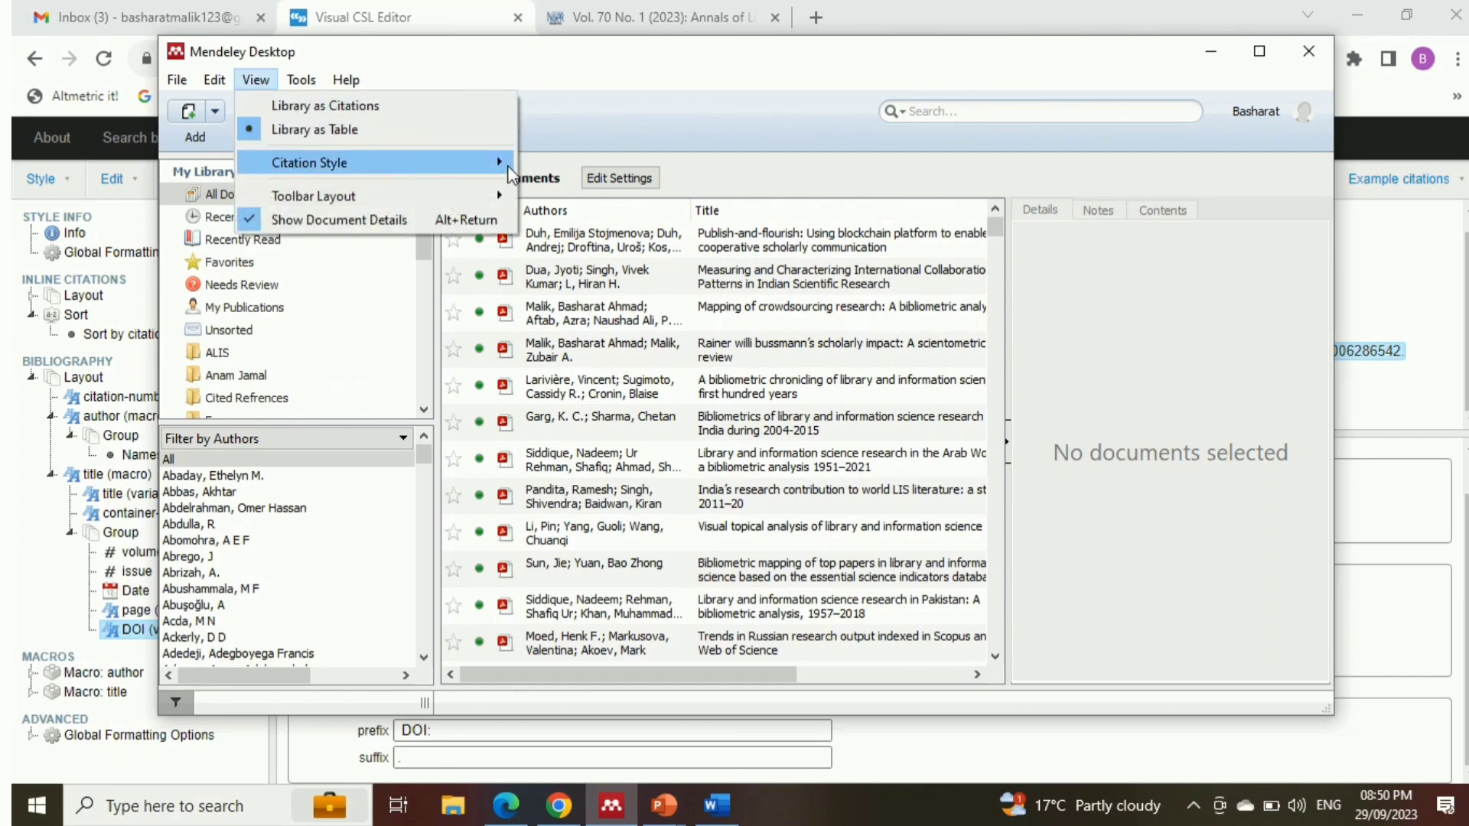
{"action": "mouse_move", "coordinate": [509, 172]}
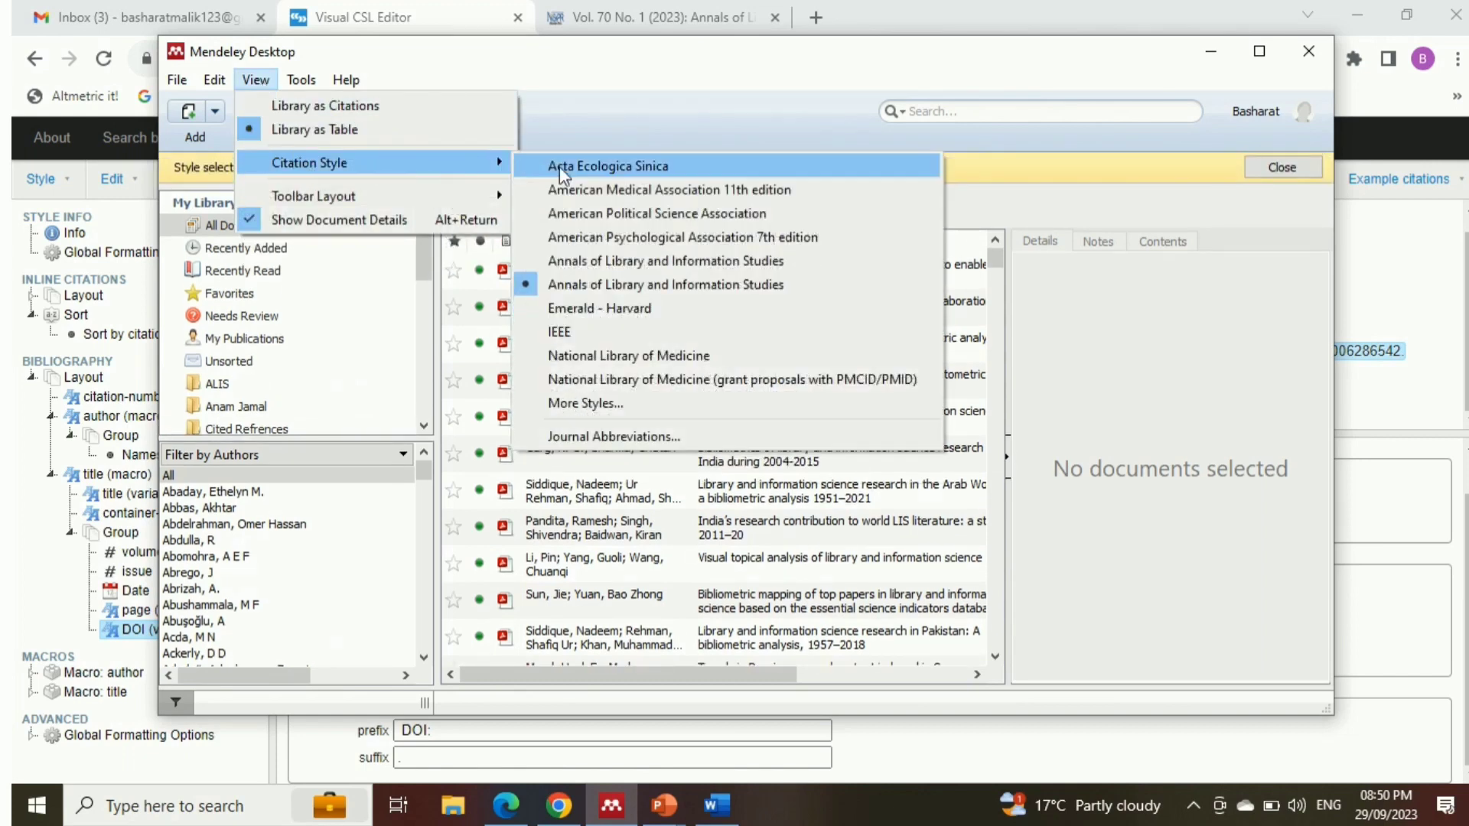
{"action": "left_click", "coordinate": [595, 408]}
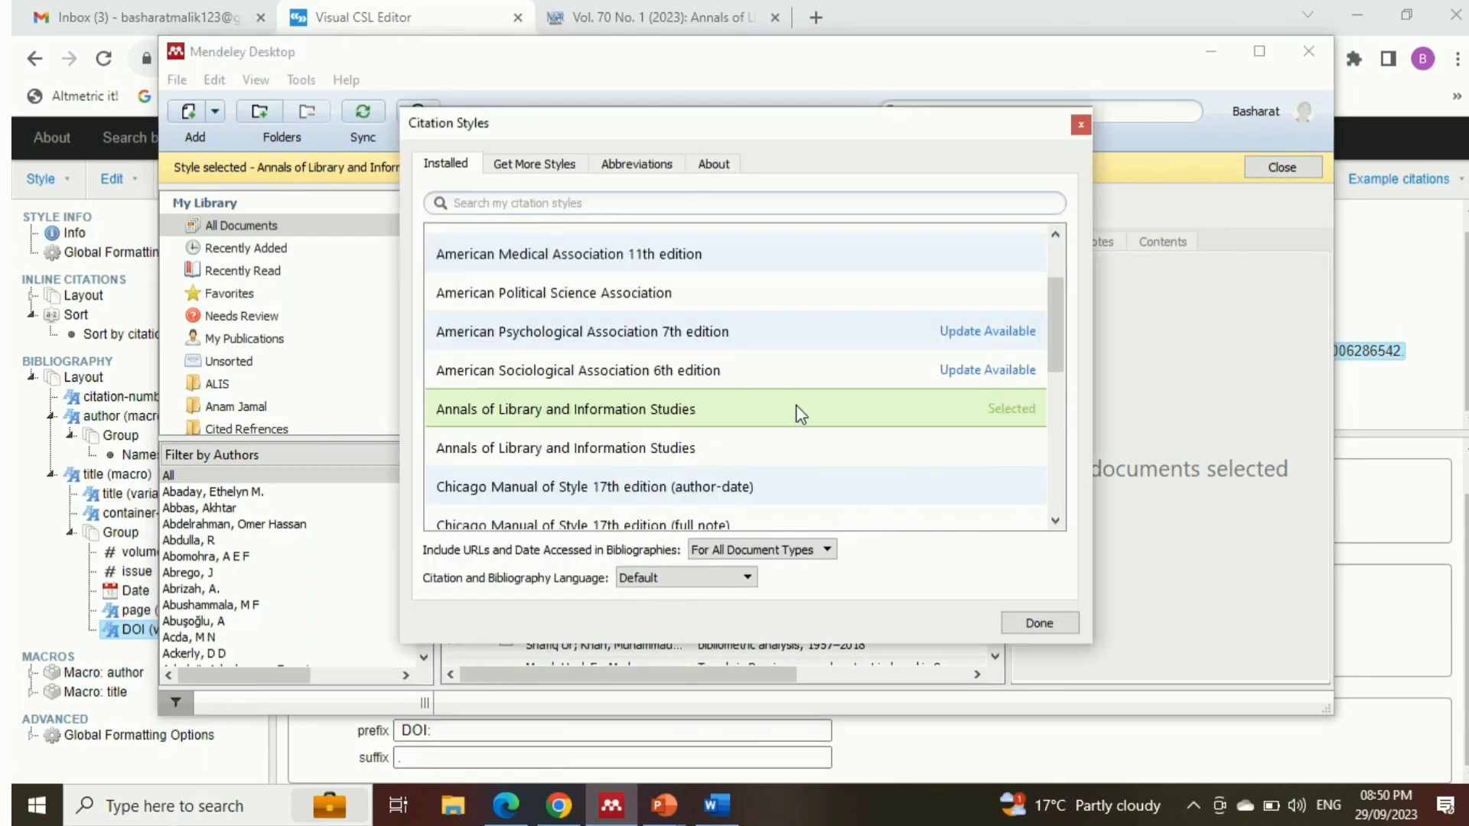
{"action": "left_click", "coordinate": [880, 417]}
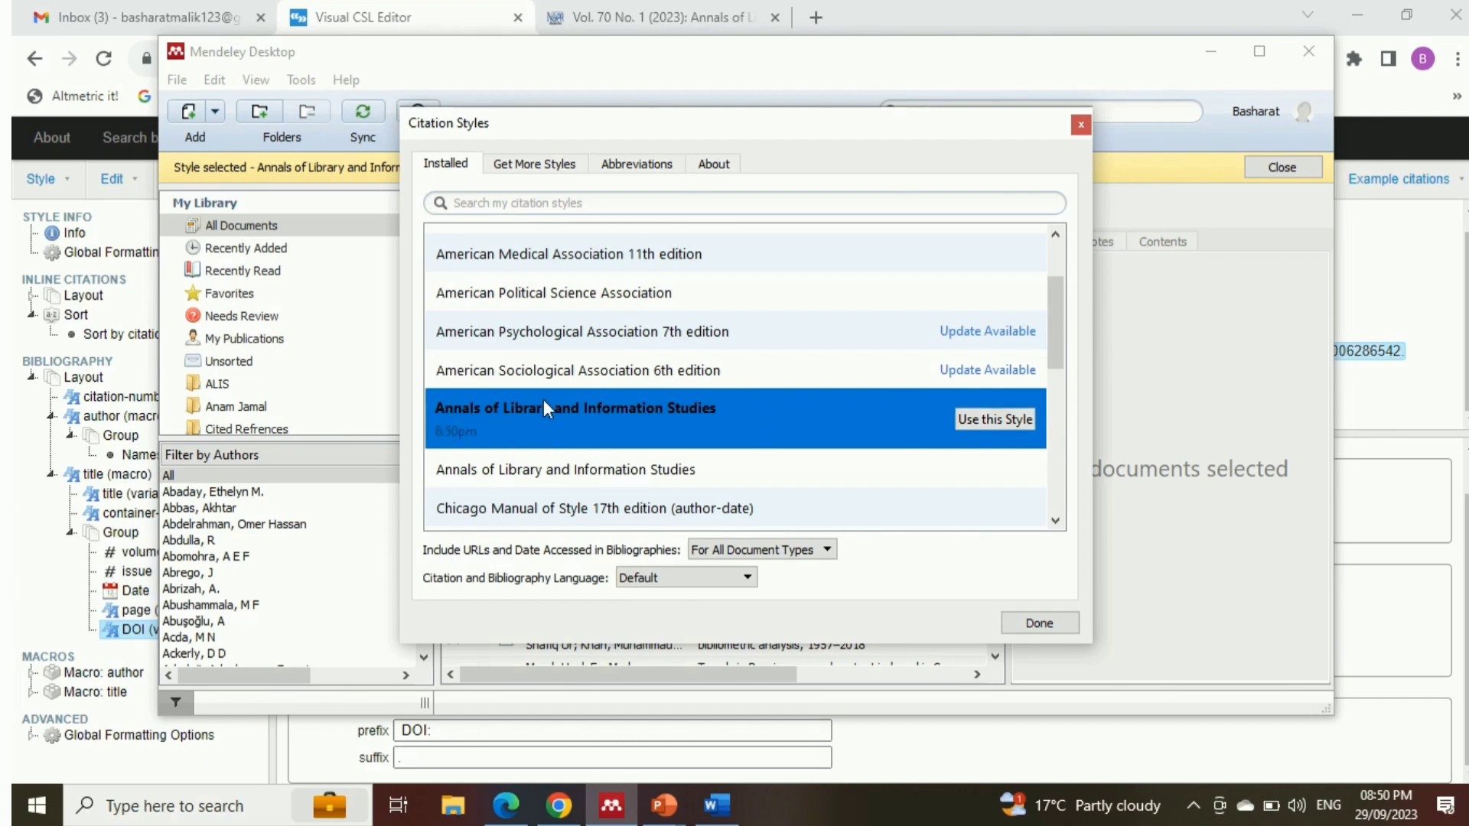
{"action": "left_click", "coordinate": [993, 420]}
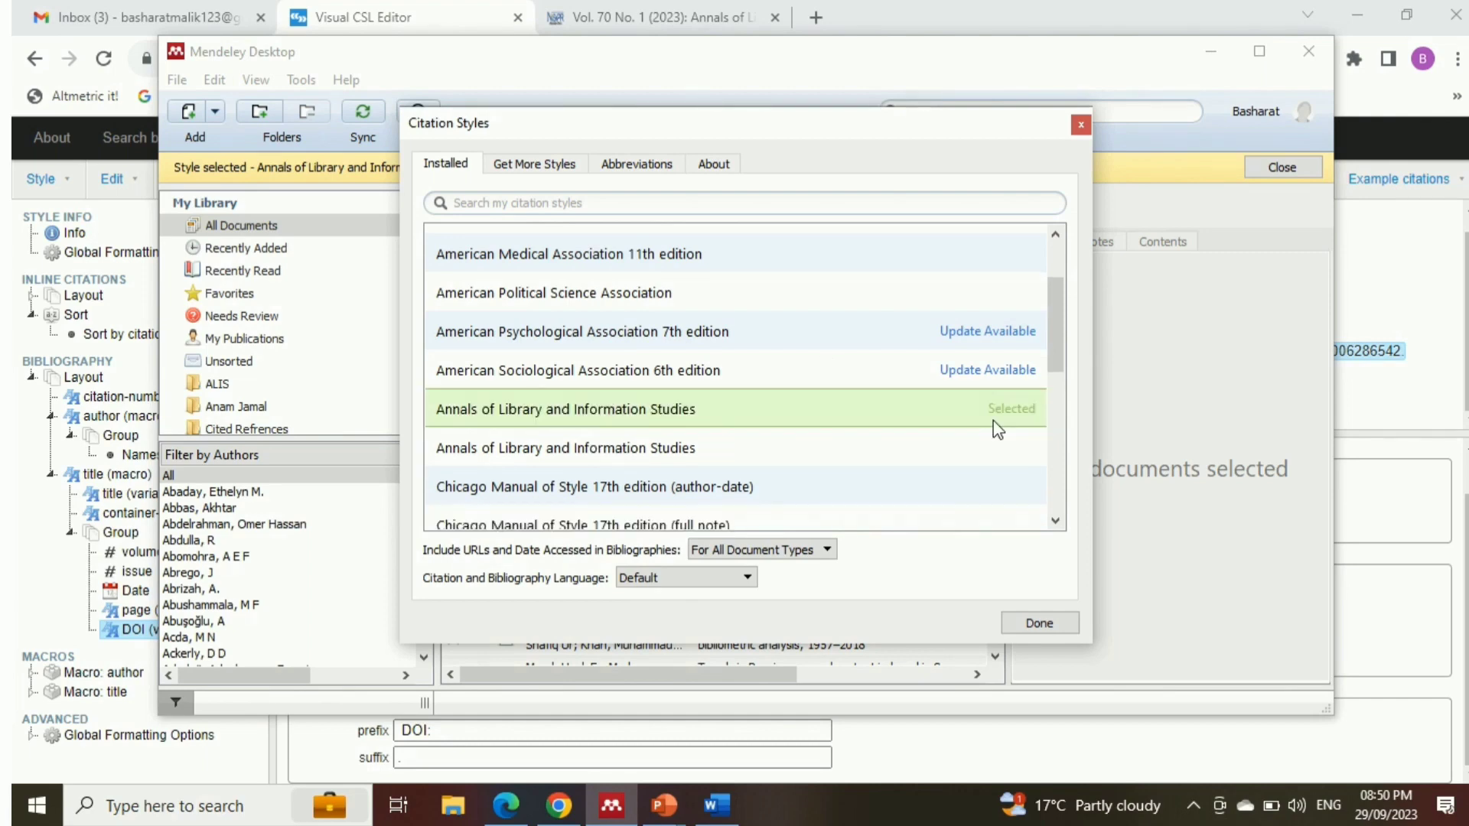
{"action": "left_click", "coordinate": [1038, 624]}
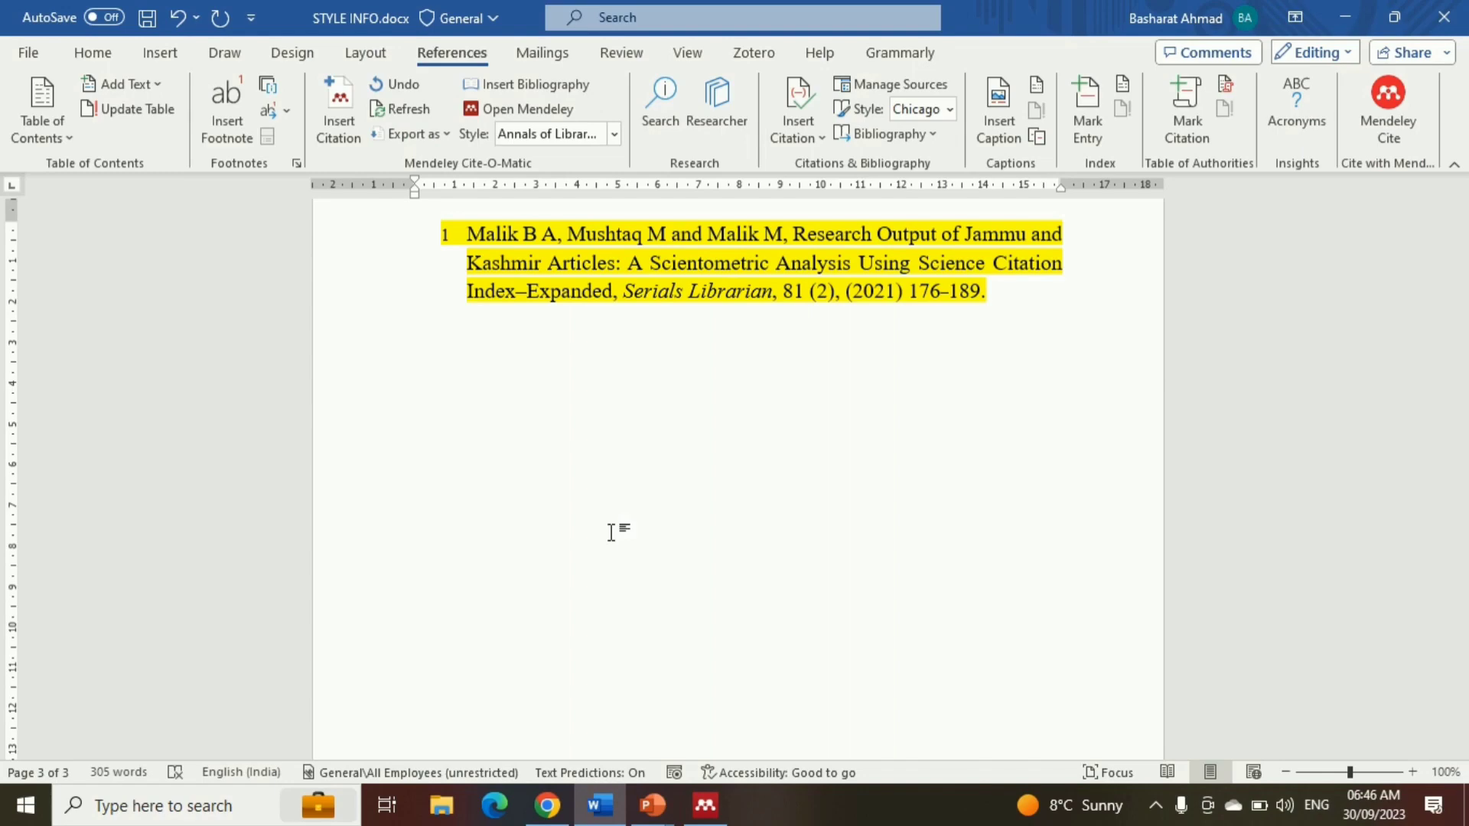
Check in Mendeley Desktop's installed citation styles that Annals of Library and Information Studies is the selected style
{"action": "left_click", "coordinate": [705, 805]}
{"action": "left_click", "coordinate": [98, 36]}
{"action": "mouse_move", "coordinate": [191, 118]}
{"action": "left_click", "coordinate": [426, 359]}
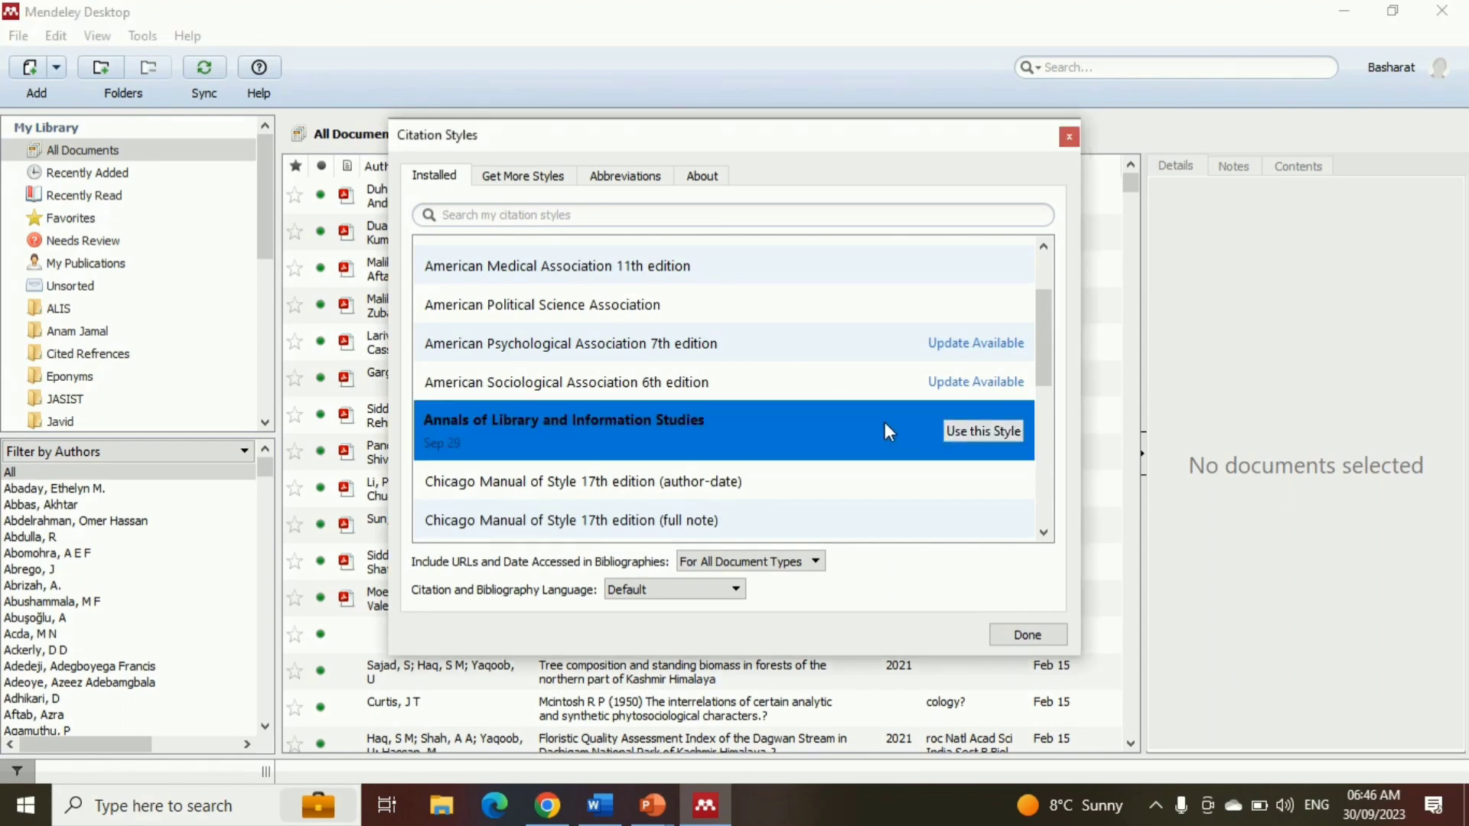
{"action": "left_click", "coordinate": [1027, 634]}
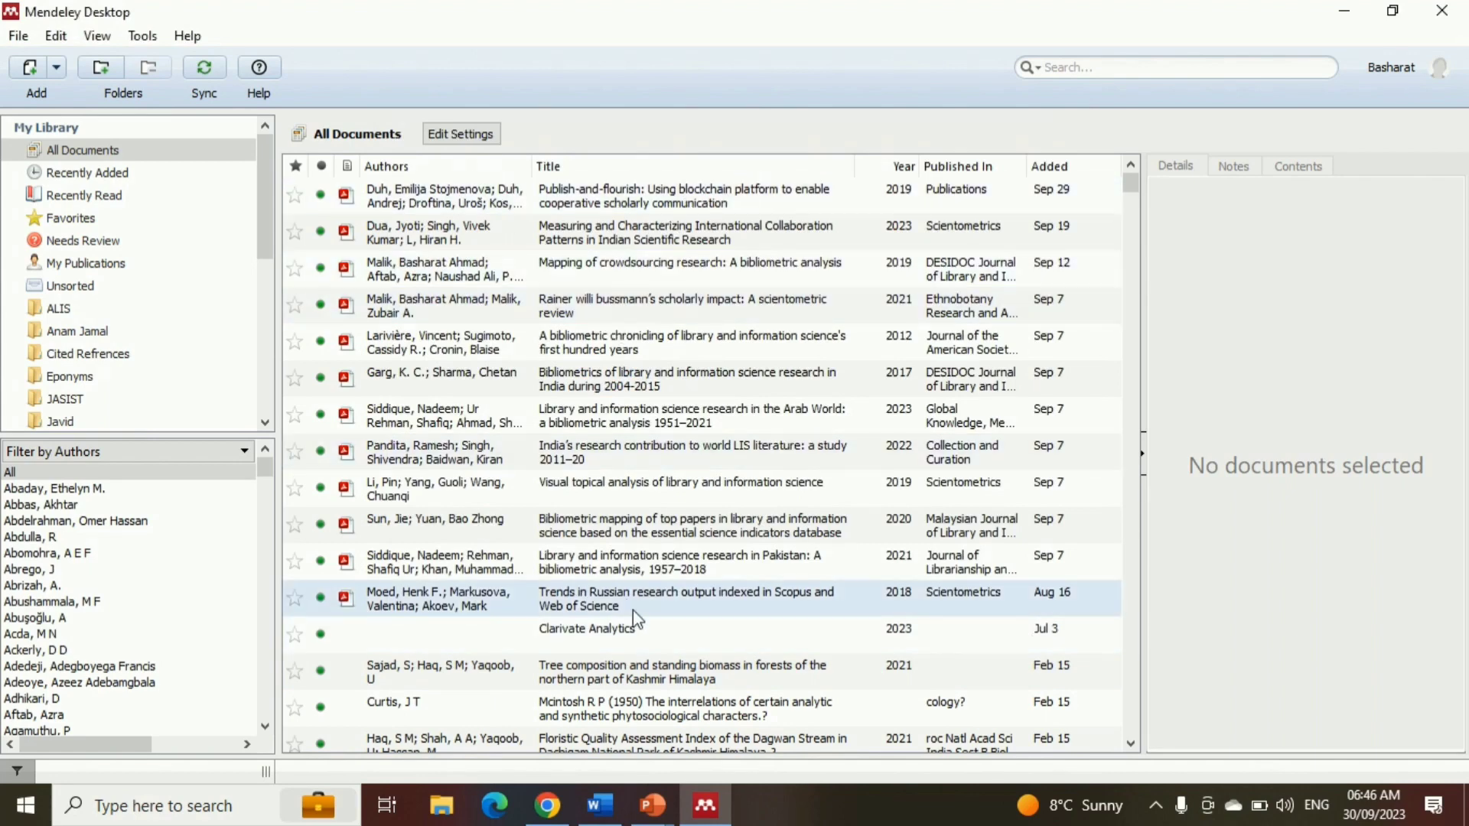
In the Word document, insert a Mendeley citation below the sample reference for "Mapping of crowdsourcing research: A bibliometric analysis", searching by author name
{"action": "left_click", "coordinate": [598, 819]}
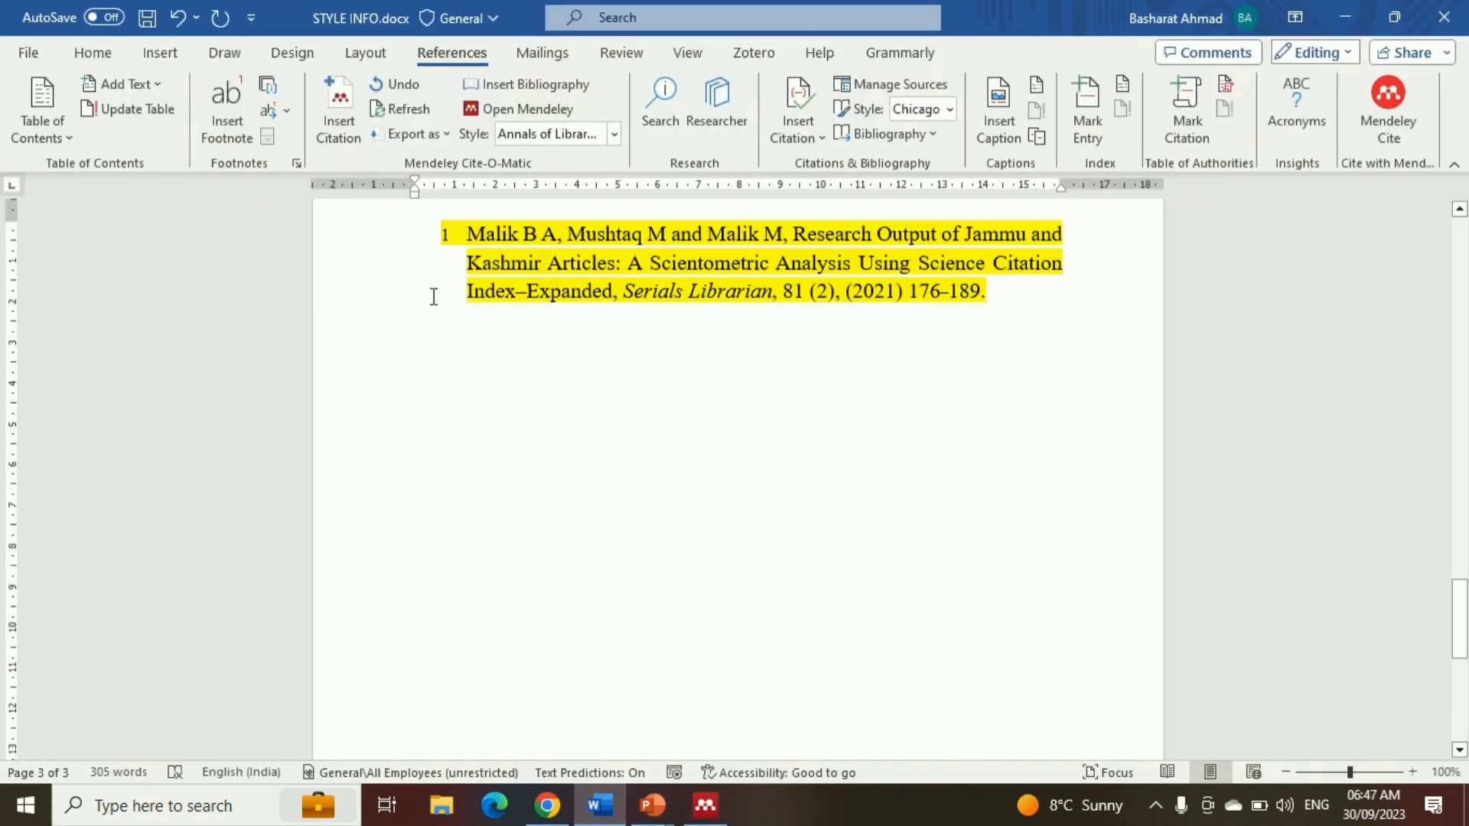
{"action": "left_click", "coordinate": [341, 108]}
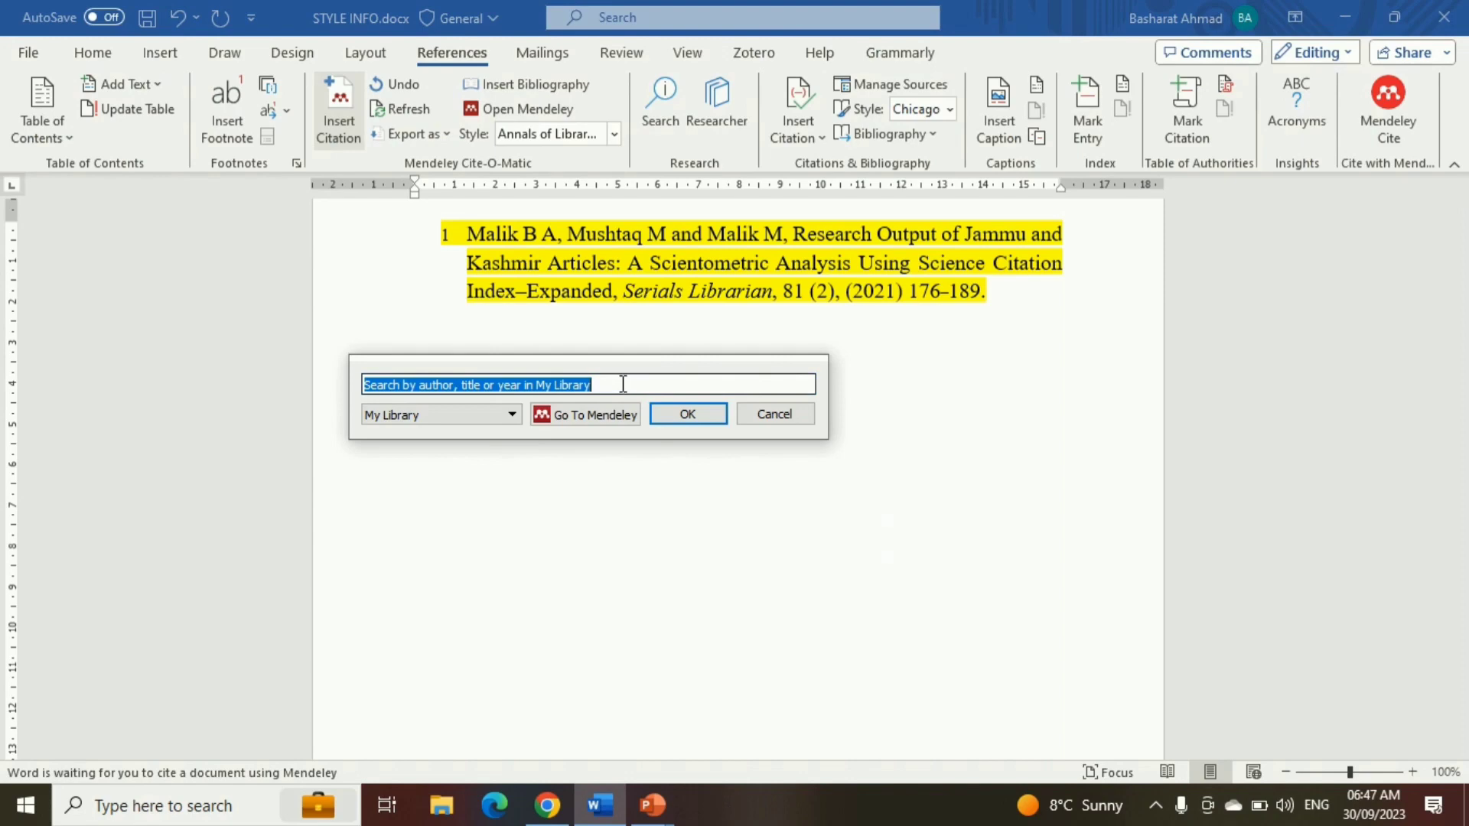
{"action": "type", "text": "Bashar"}
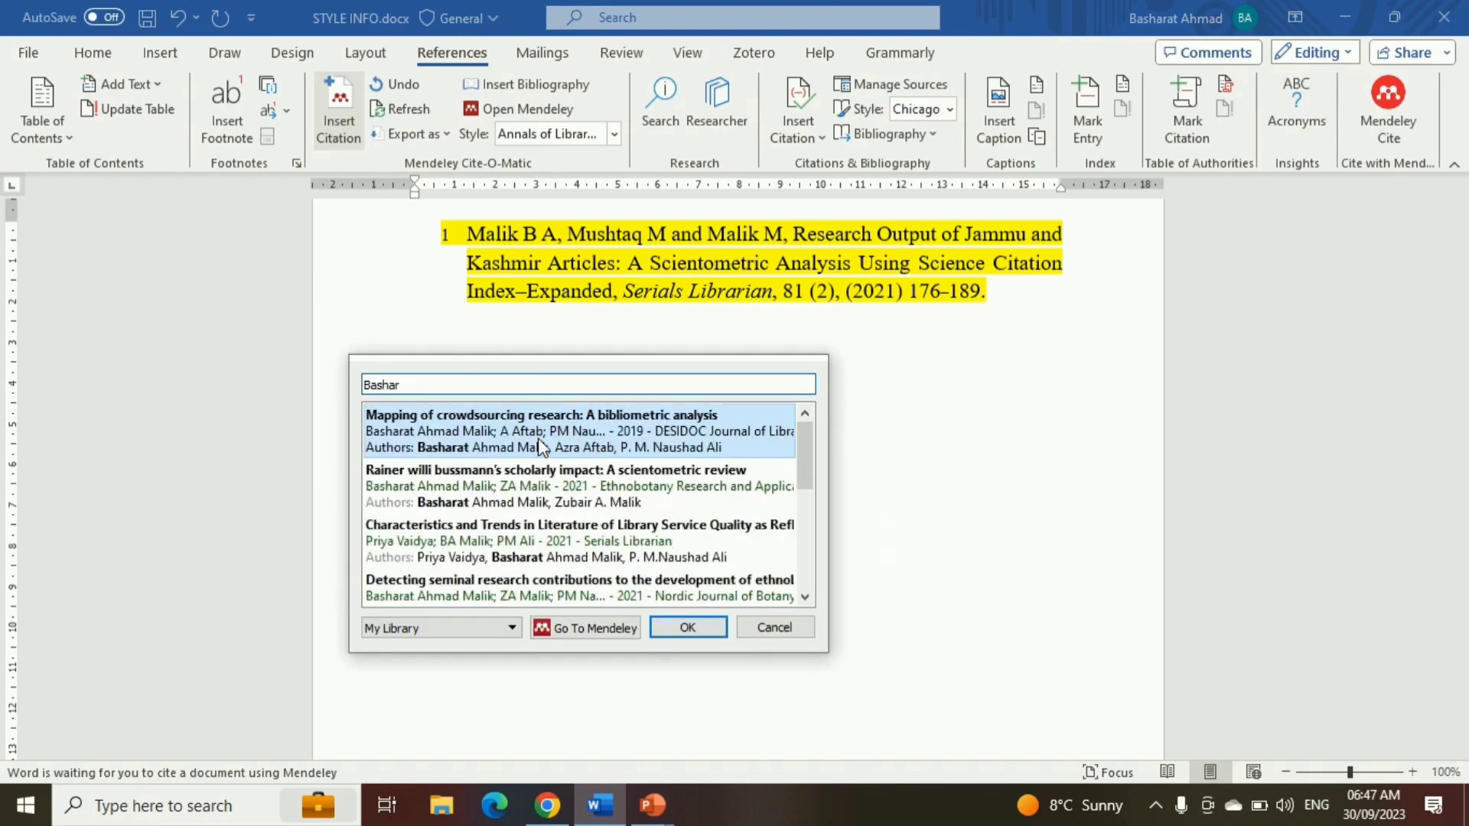
{"action": "left_click", "coordinate": [639, 428]}
{"action": "left_click", "coordinate": [683, 420]}
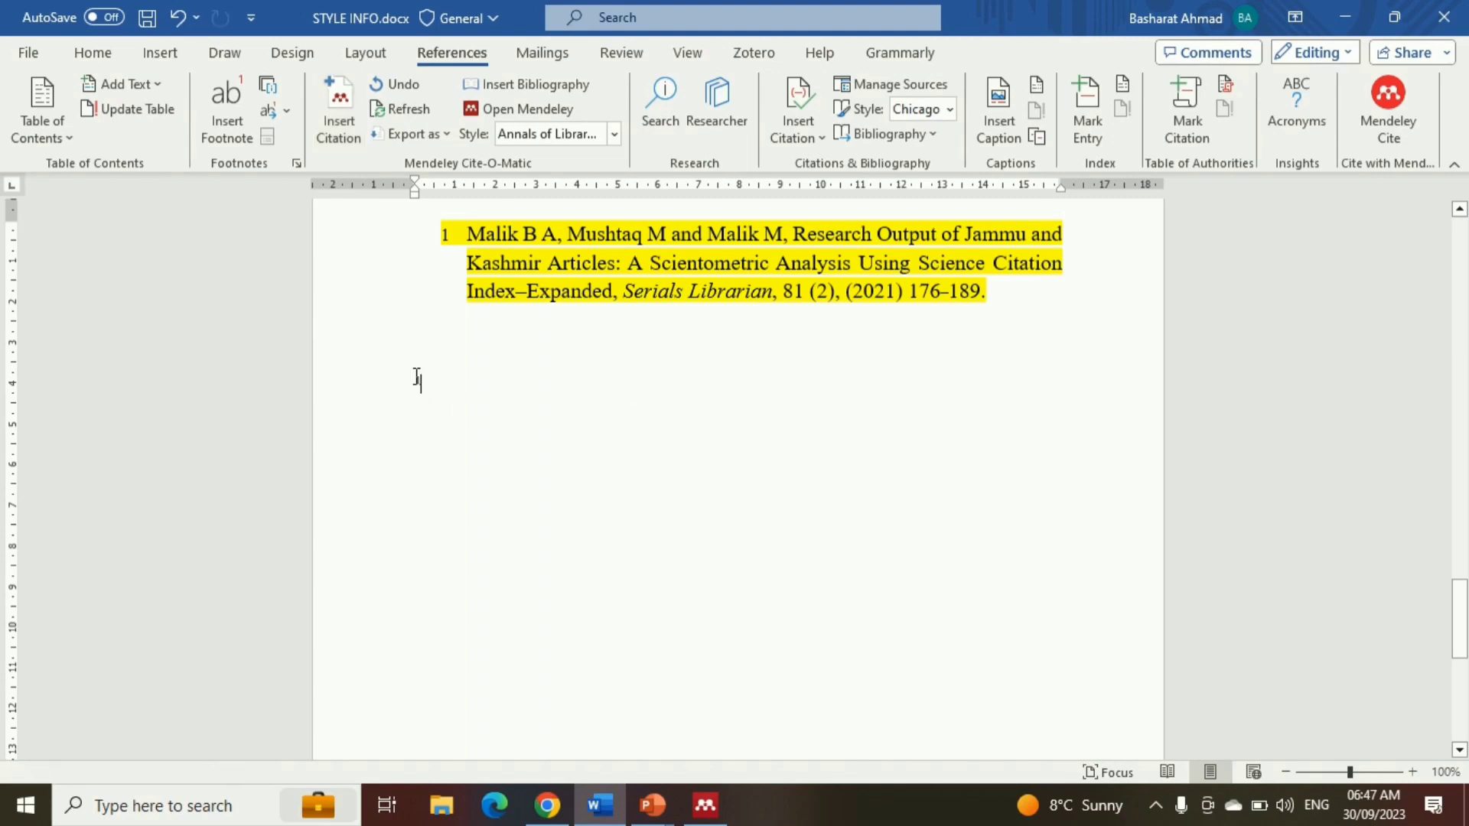
Insert a second Mendeley citation right after the first, for the article on detecting seminal research contributions, searching by author name
{"action": "left_click", "coordinate": [339, 390]}
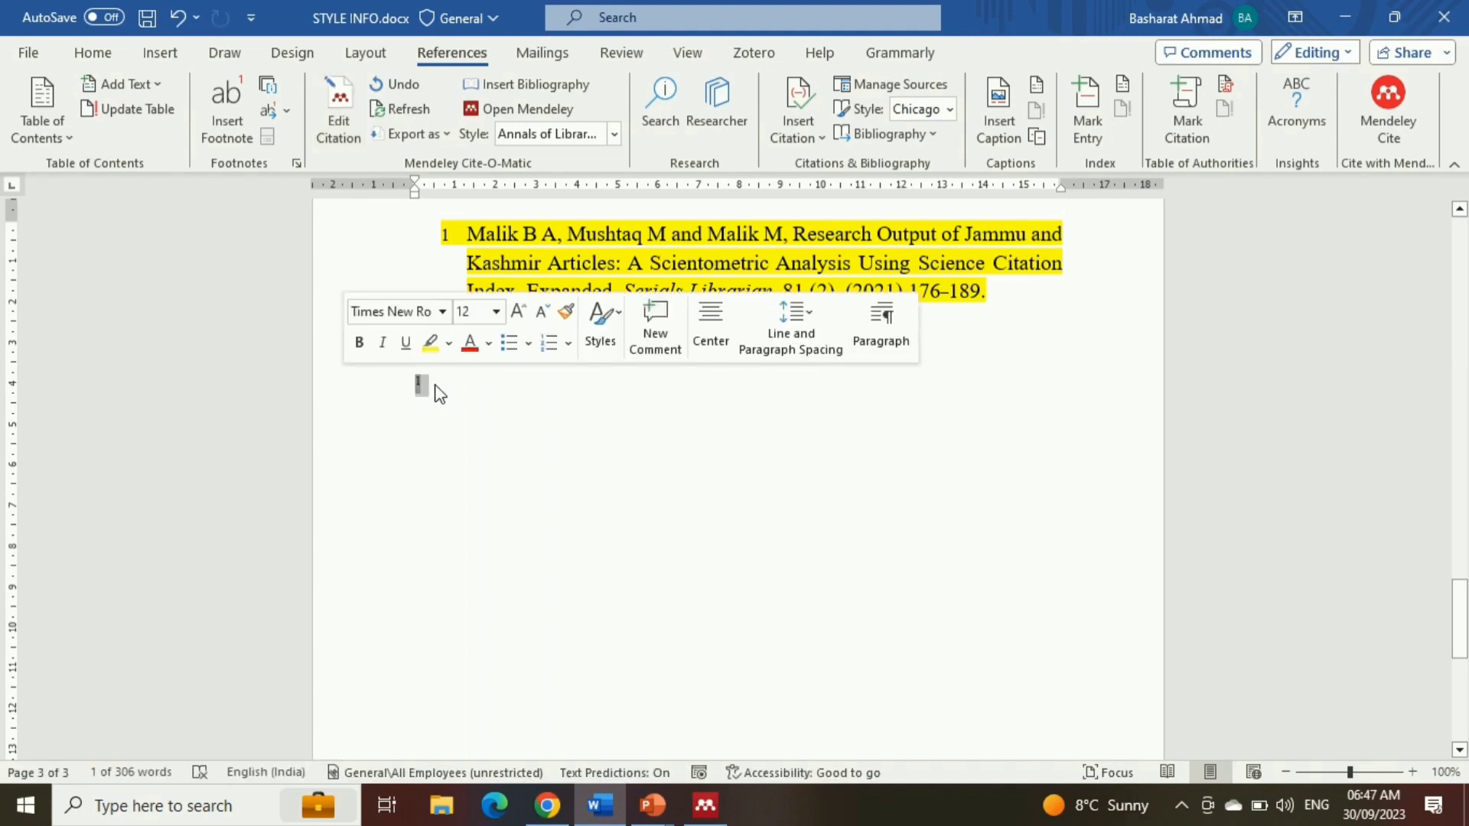
{"action": "left_click", "coordinate": [438, 392]}
{"action": "left_click", "coordinate": [341, 103]}
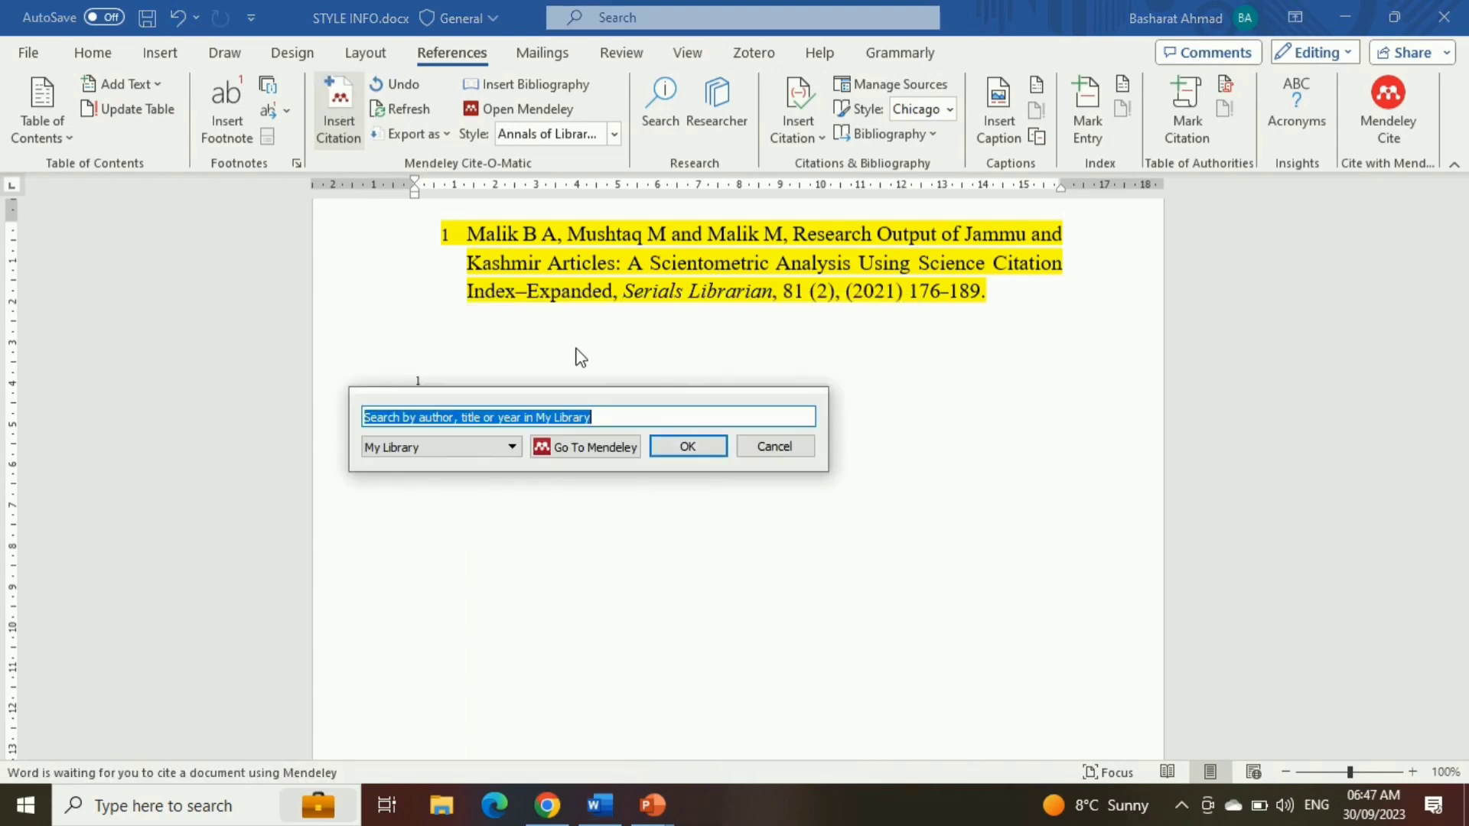
{"action": "type", "text": "bashar"}
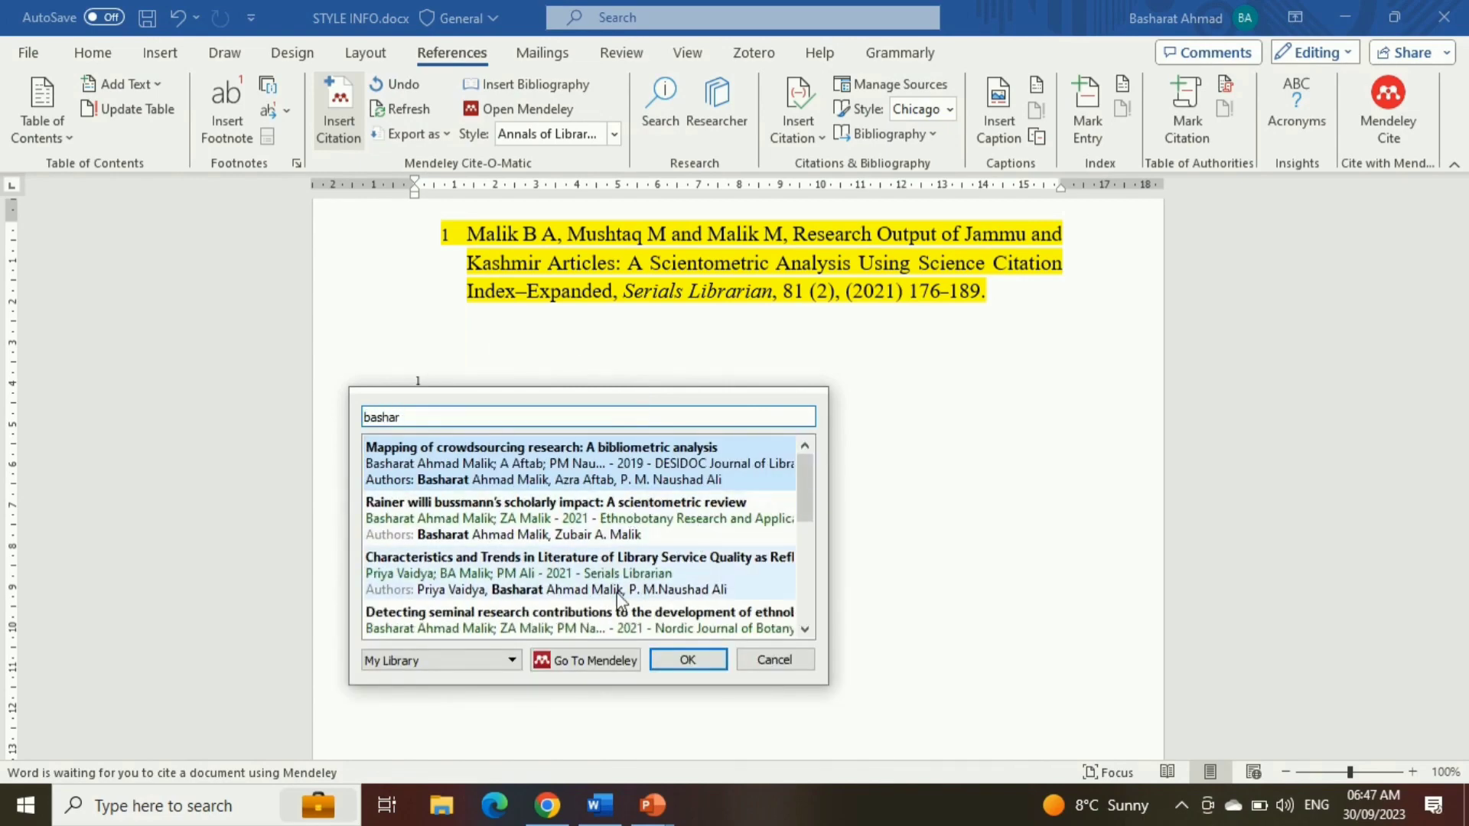
{"action": "left_click", "coordinate": [616, 624]}
{"action": "left_click", "coordinate": [690, 446]}
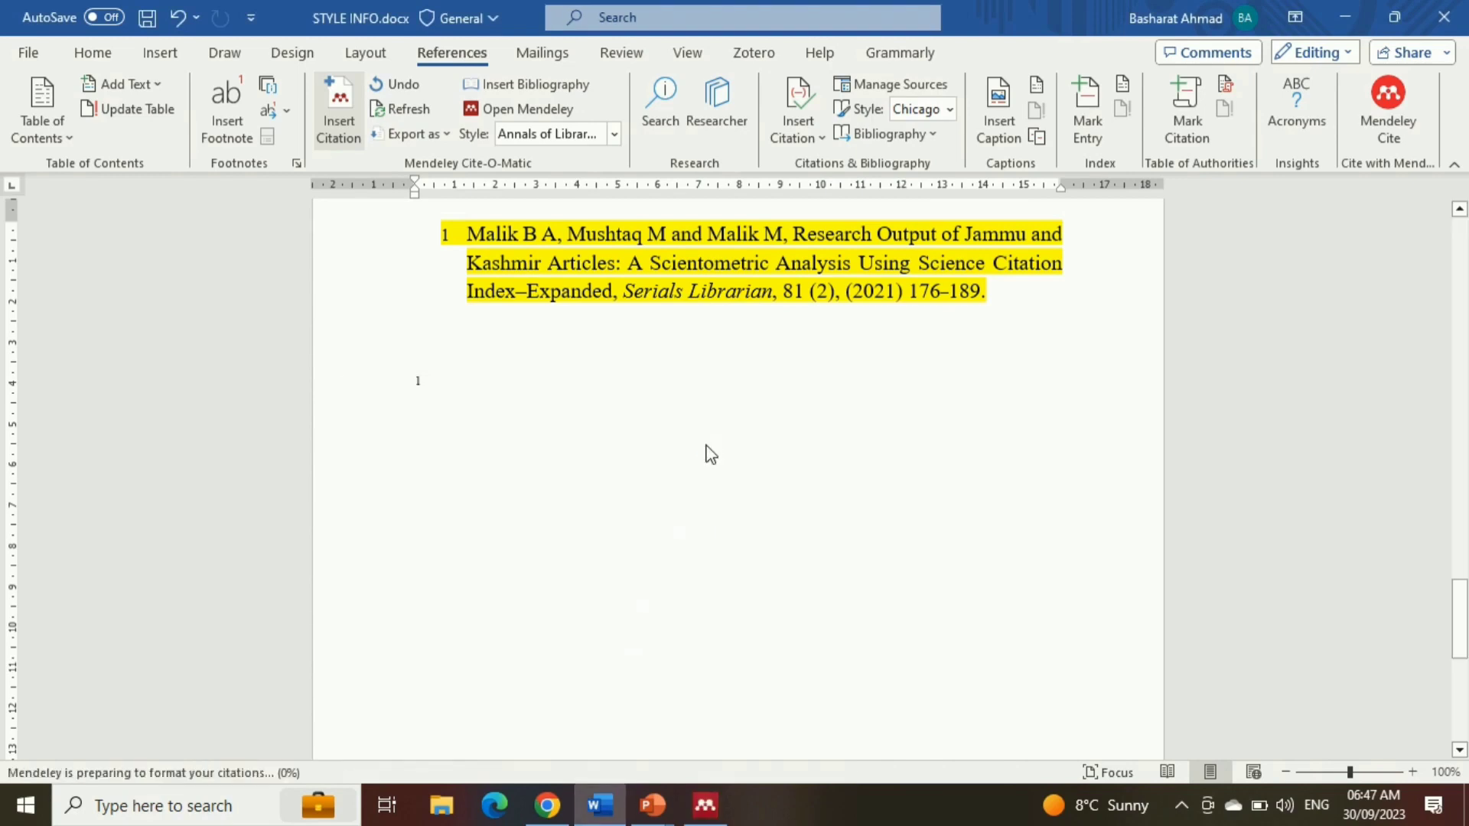
Insert the Mendeley bibliography on a new line below the two citations
{"action": "key", "text": "Return"}
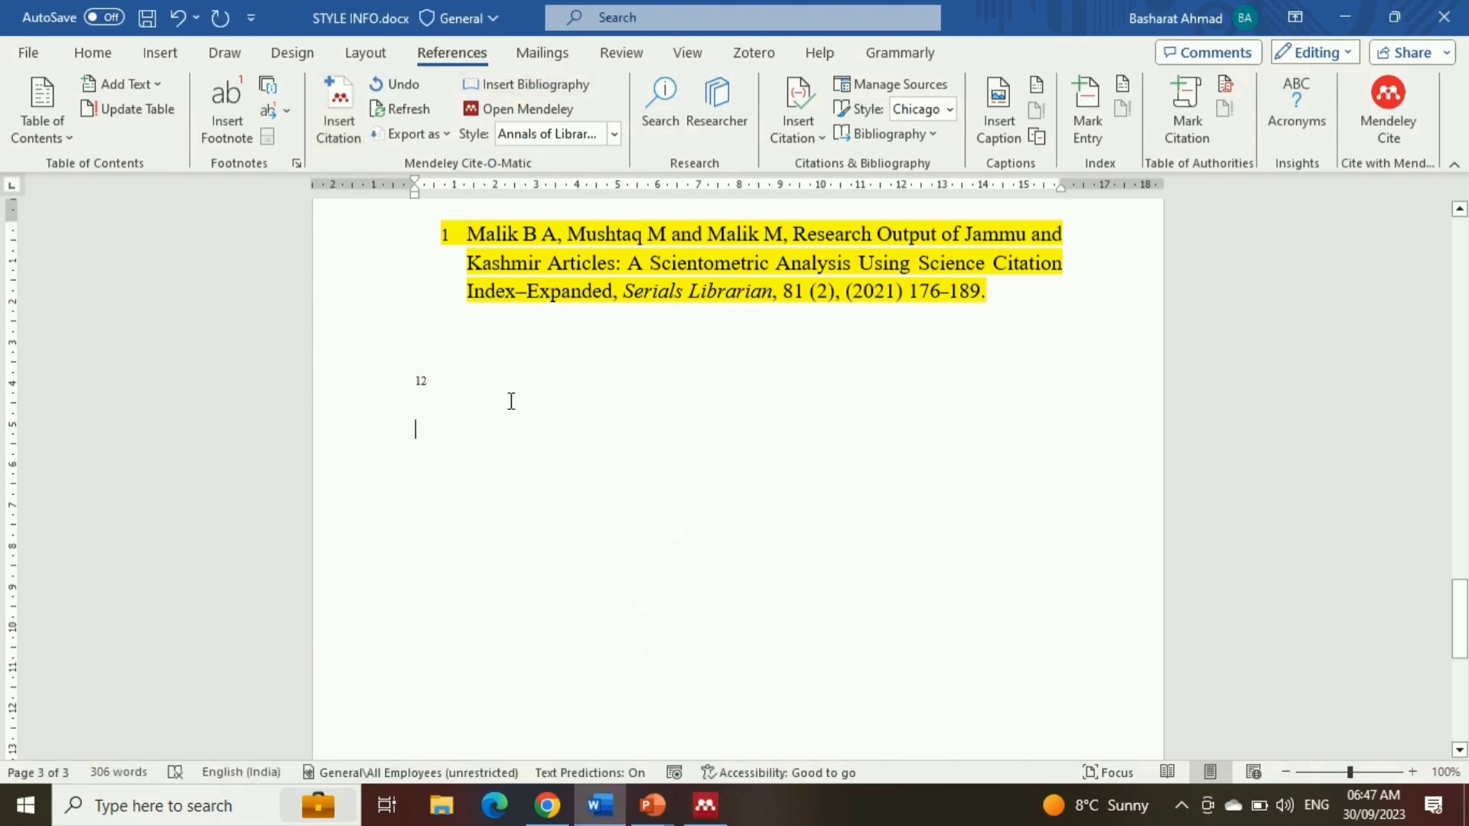
{"action": "left_click", "coordinate": [513, 86]}
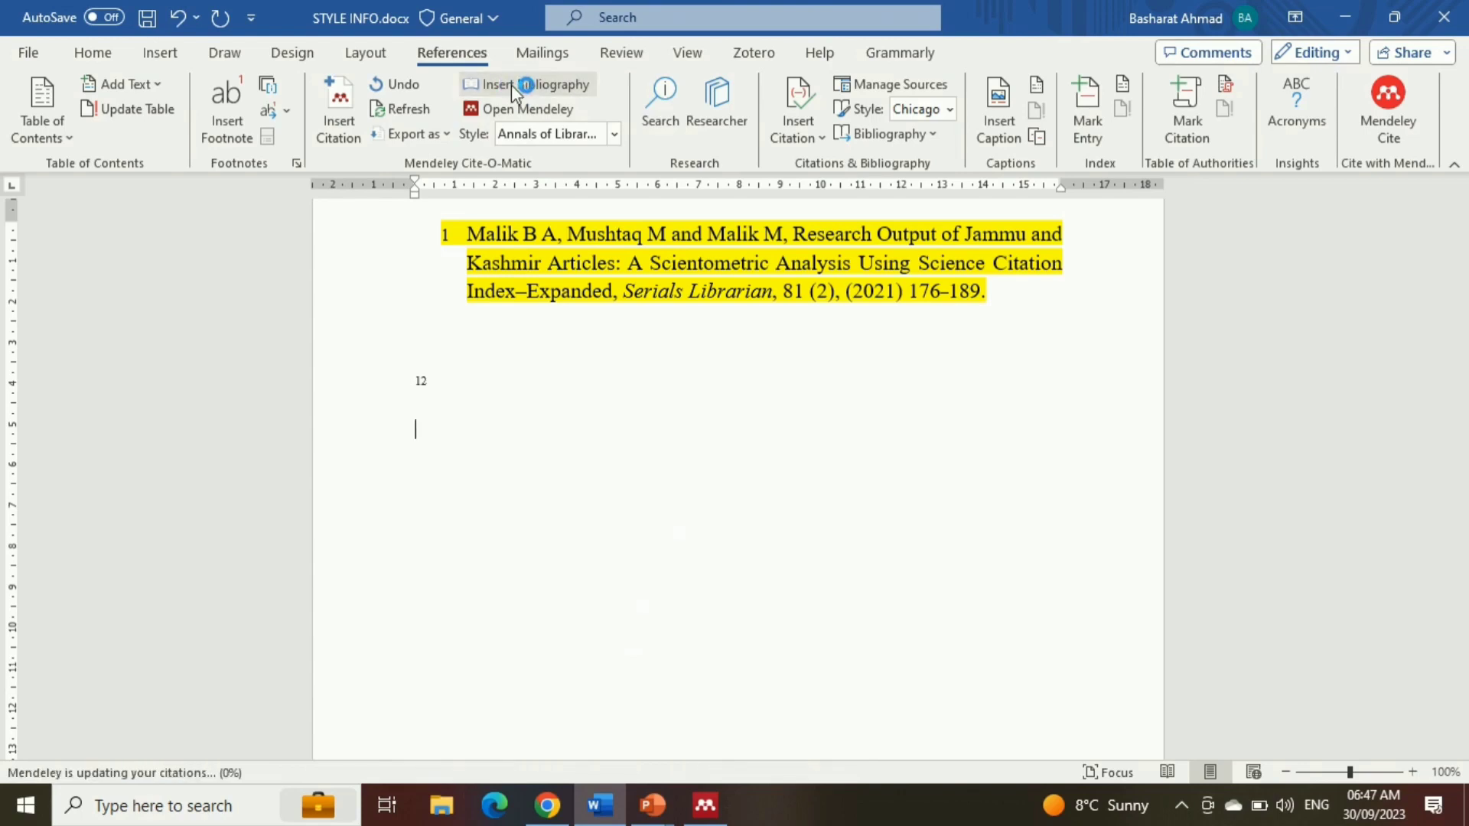
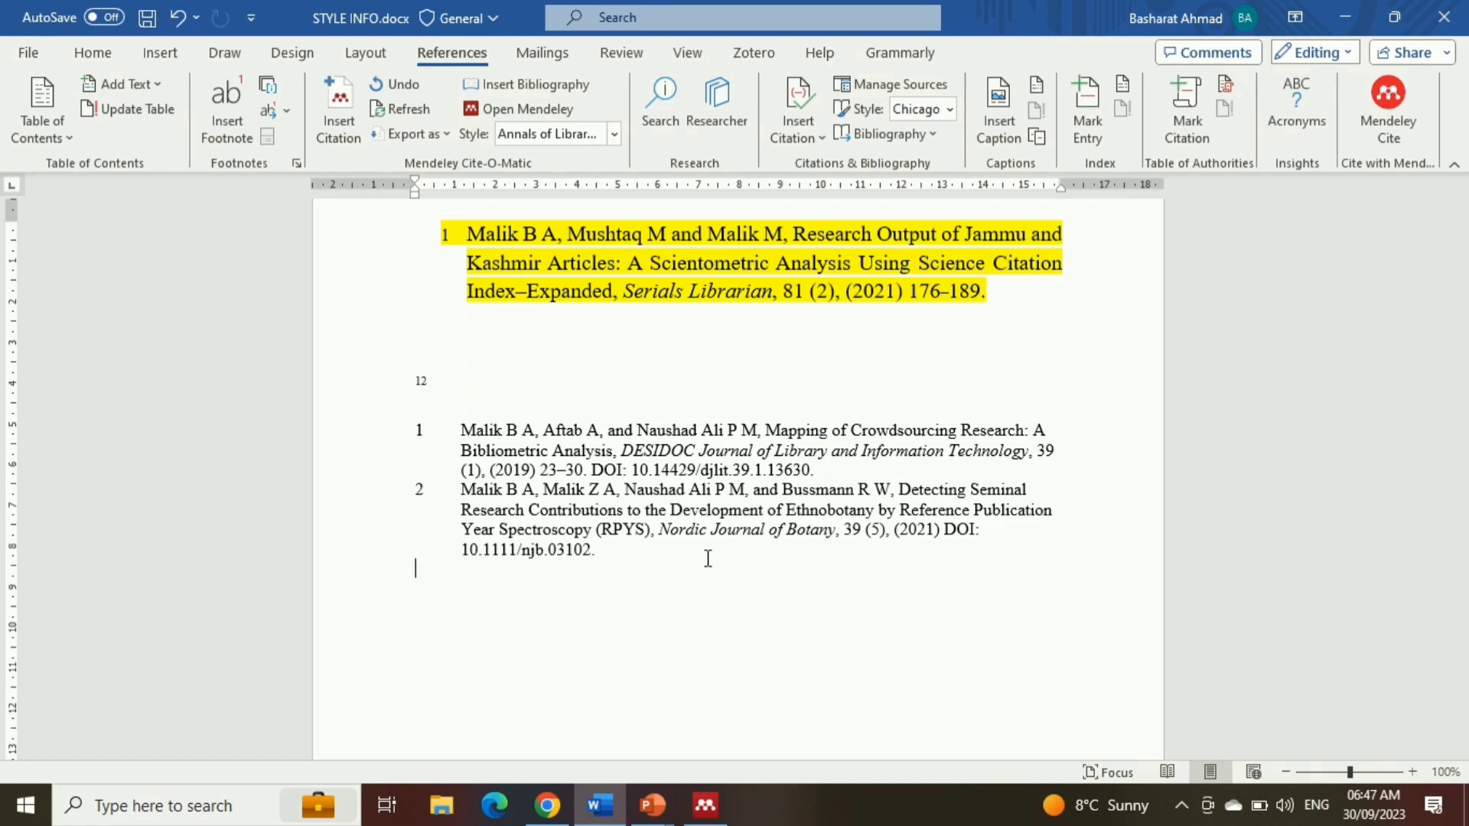
Delete the two test citations and the bibliography below the highlighted sample reference
{"action": "left_click_drag", "start_coordinate": [608, 568], "coordinate": [414, 386]}
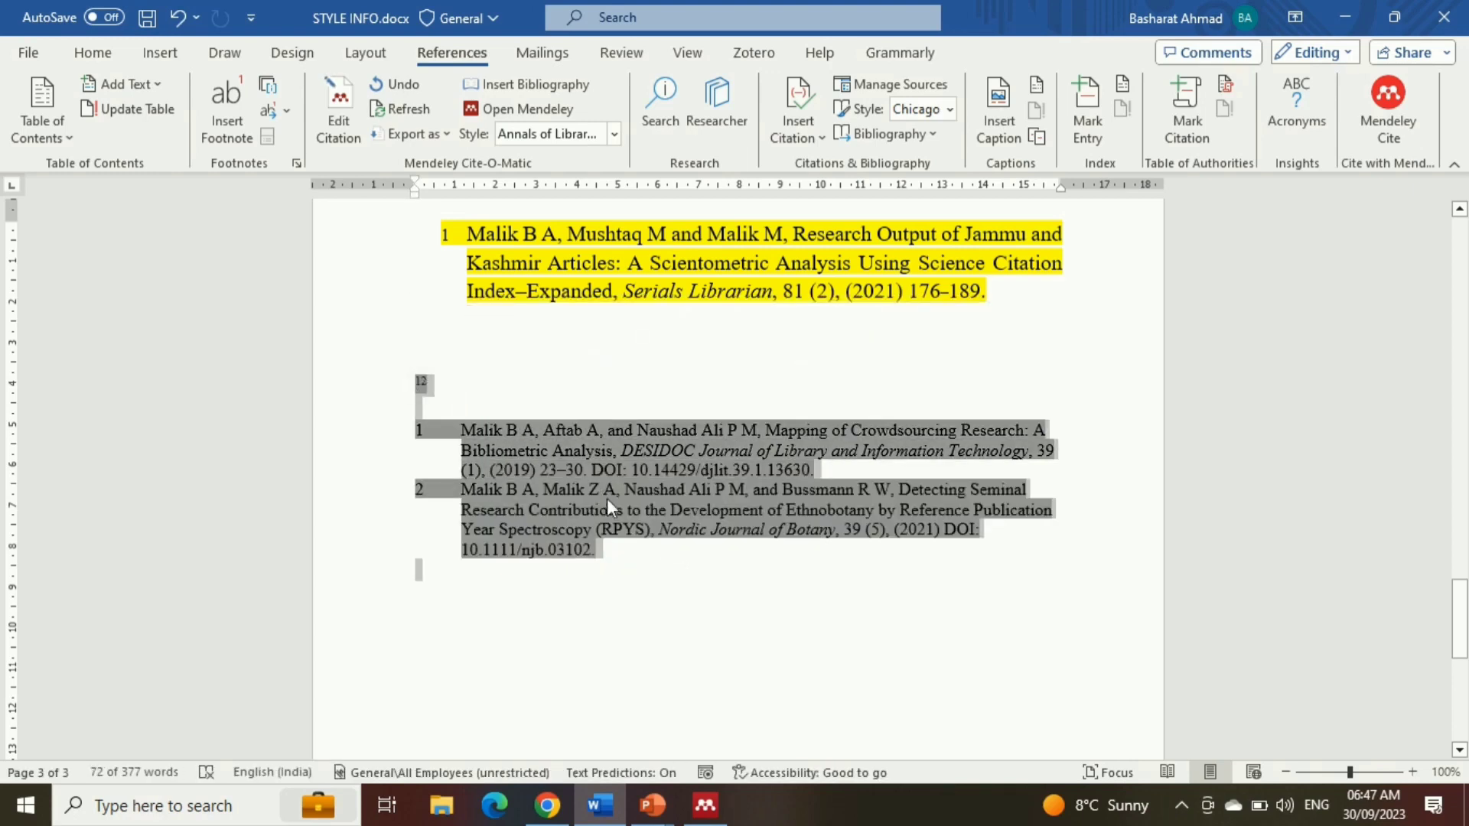
{"action": "key", "text": "Delete"}
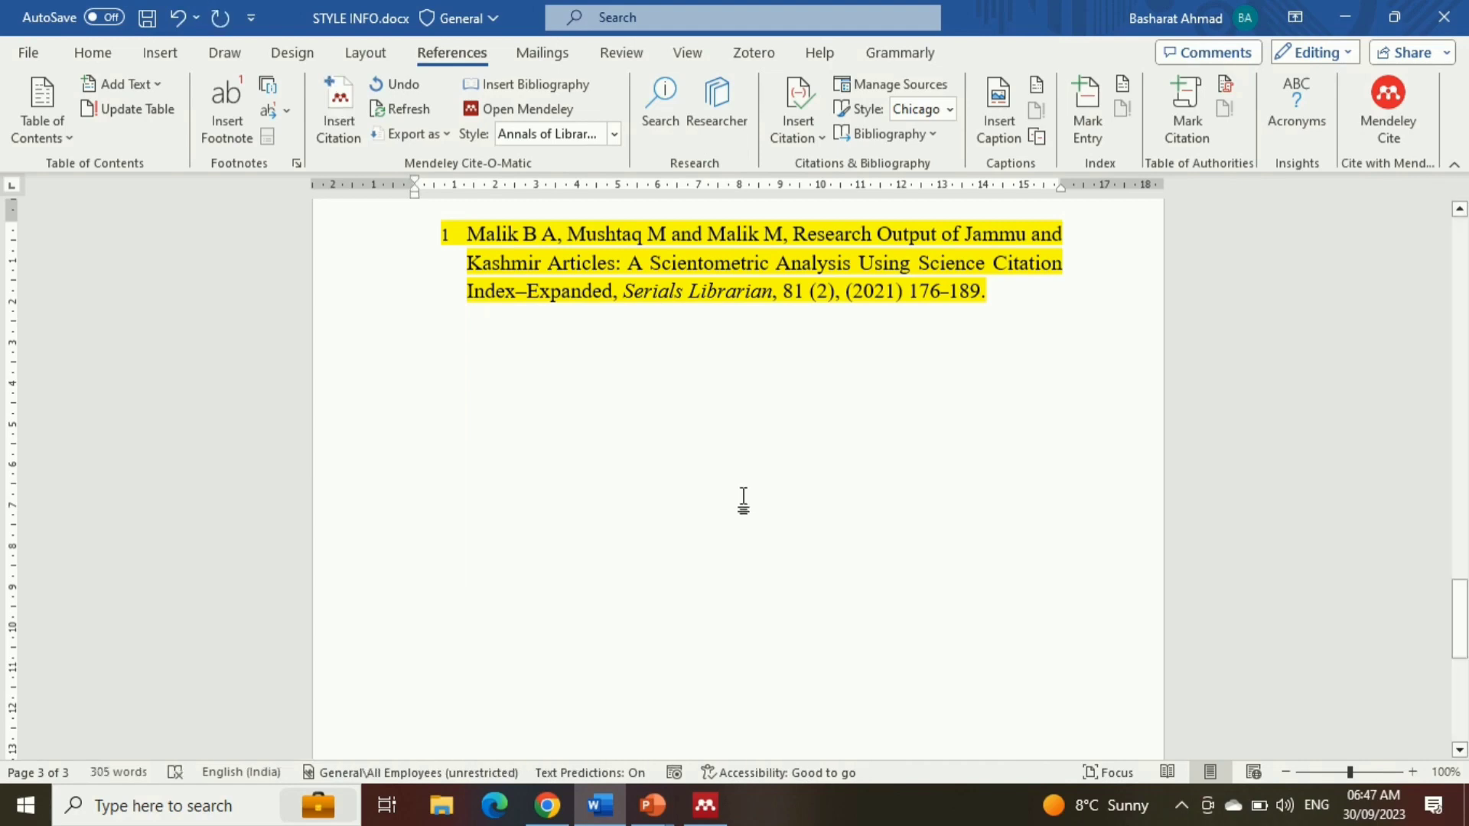
Open Mendeley Cite and bring up the form for adding a custom citation style by URL
{"action": "left_click", "coordinate": [1388, 115]}
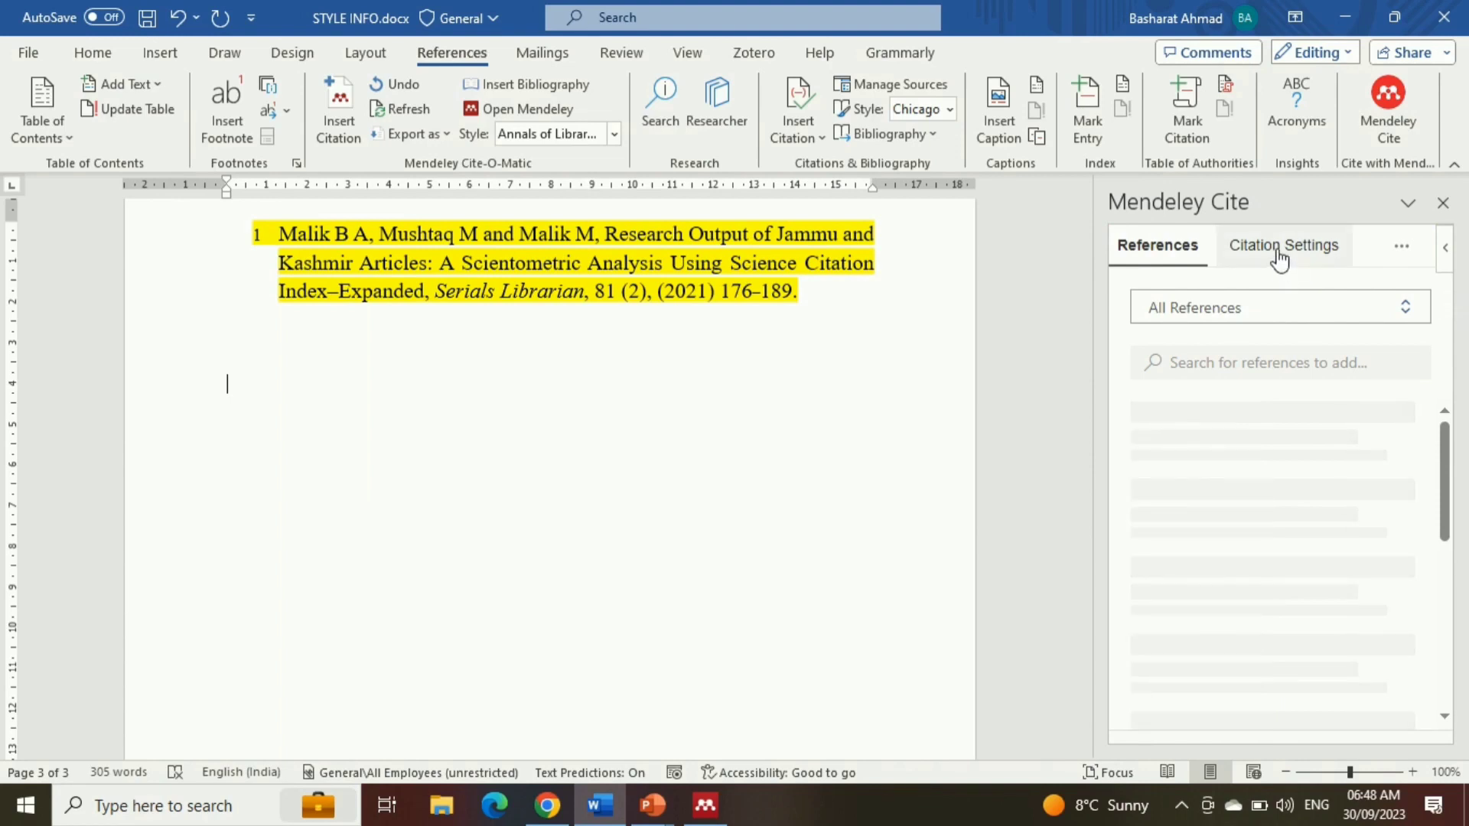
{"action": "left_click", "coordinate": [1279, 258]}
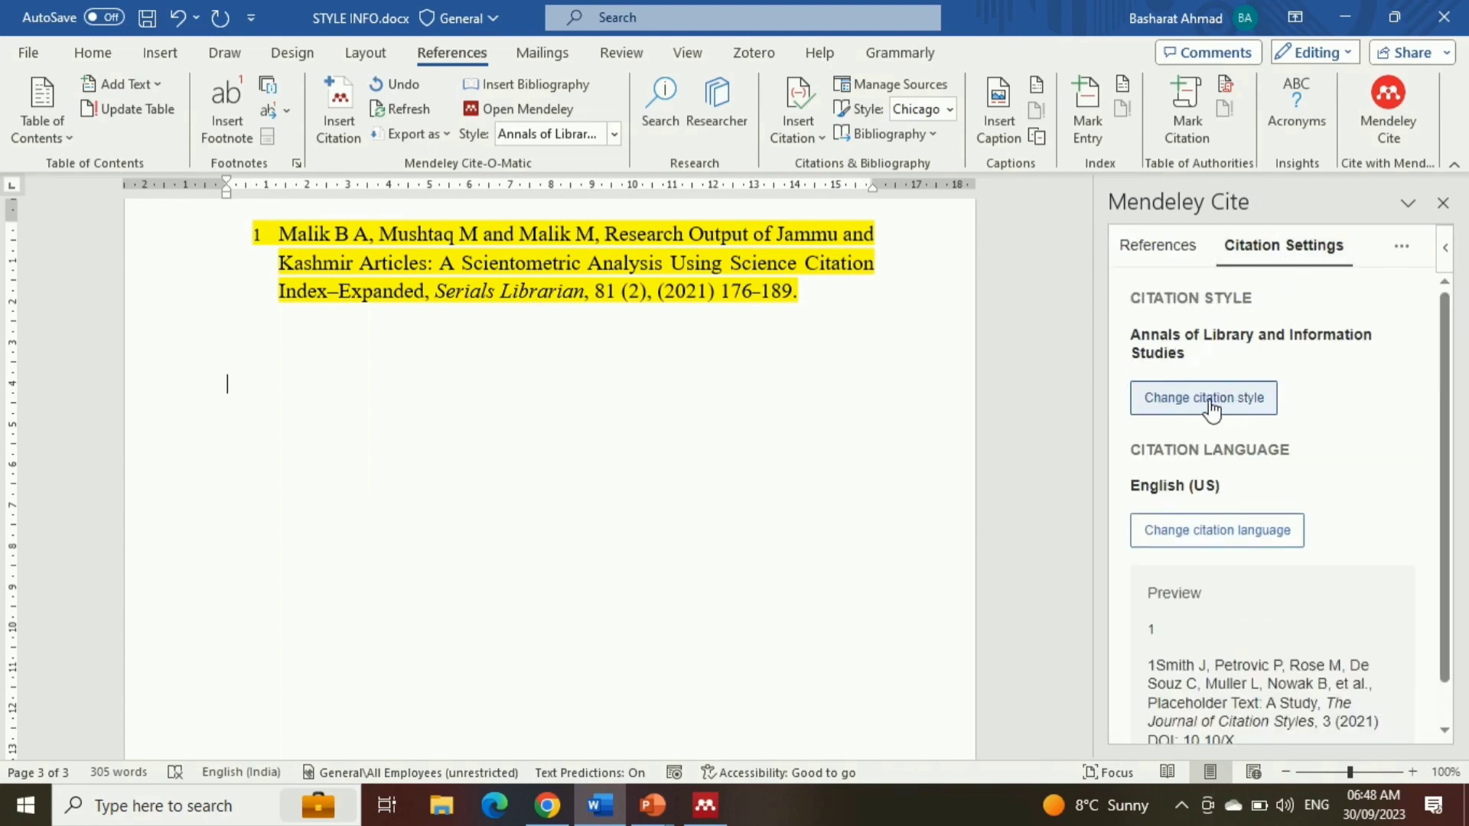
{"action": "left_click", "coordinate": [1209, 399]}
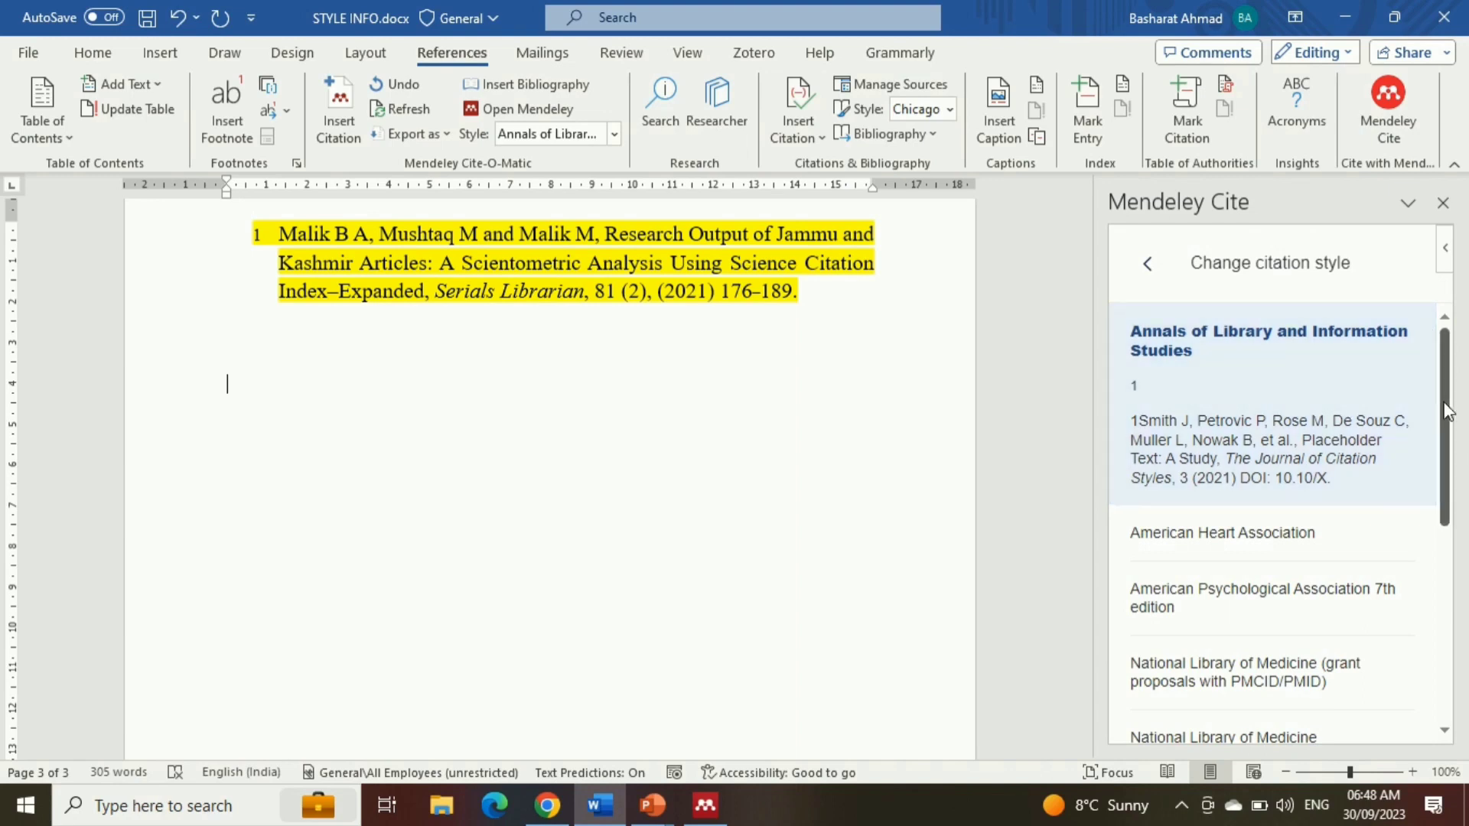
{"action": "left_click_drag", "start_coordinate": [1448, 411], "coordinate": [1453, 605]}
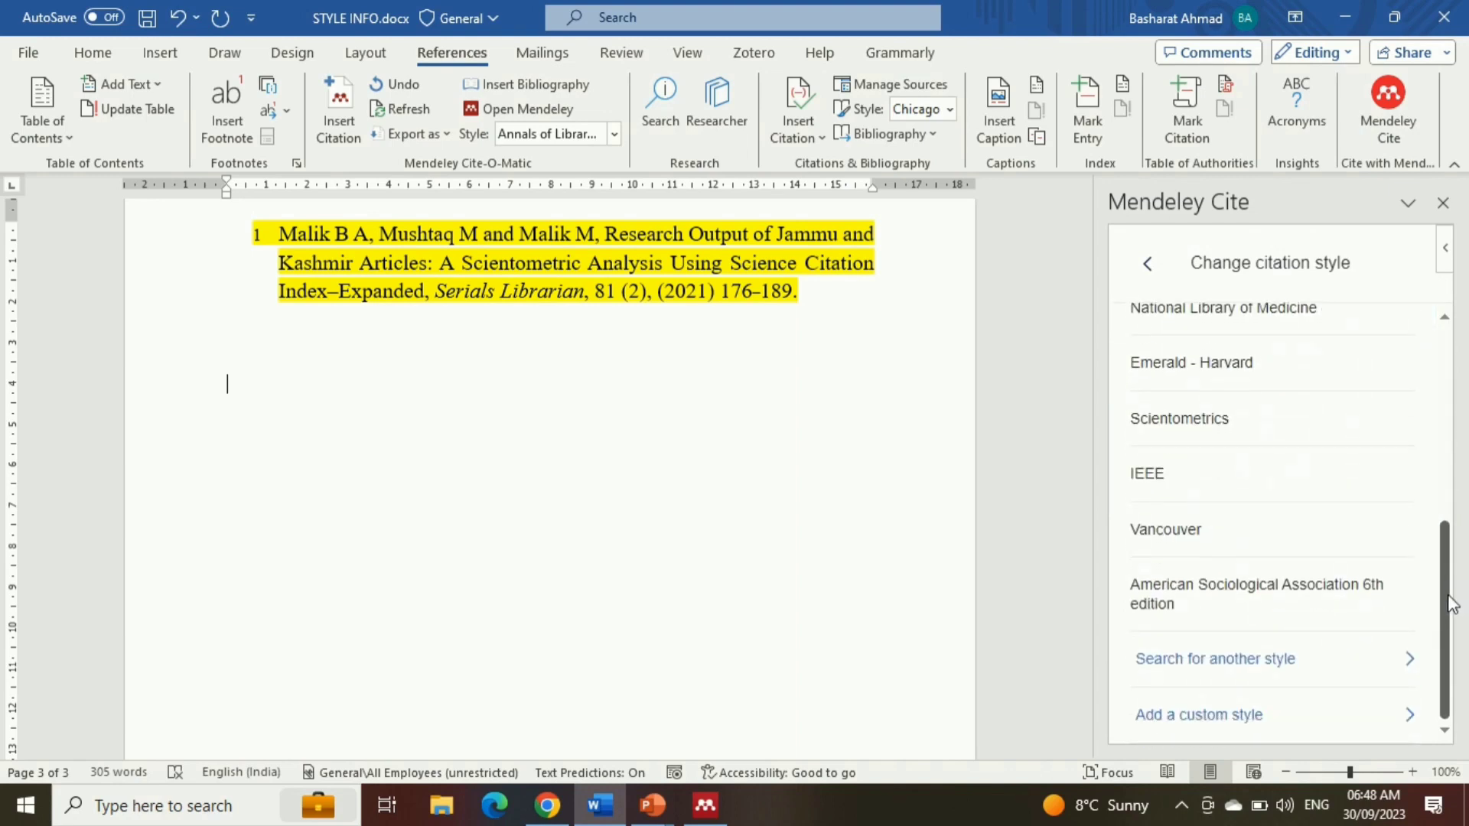
{"action": "left_click", "coordinate": [1332, 717]}
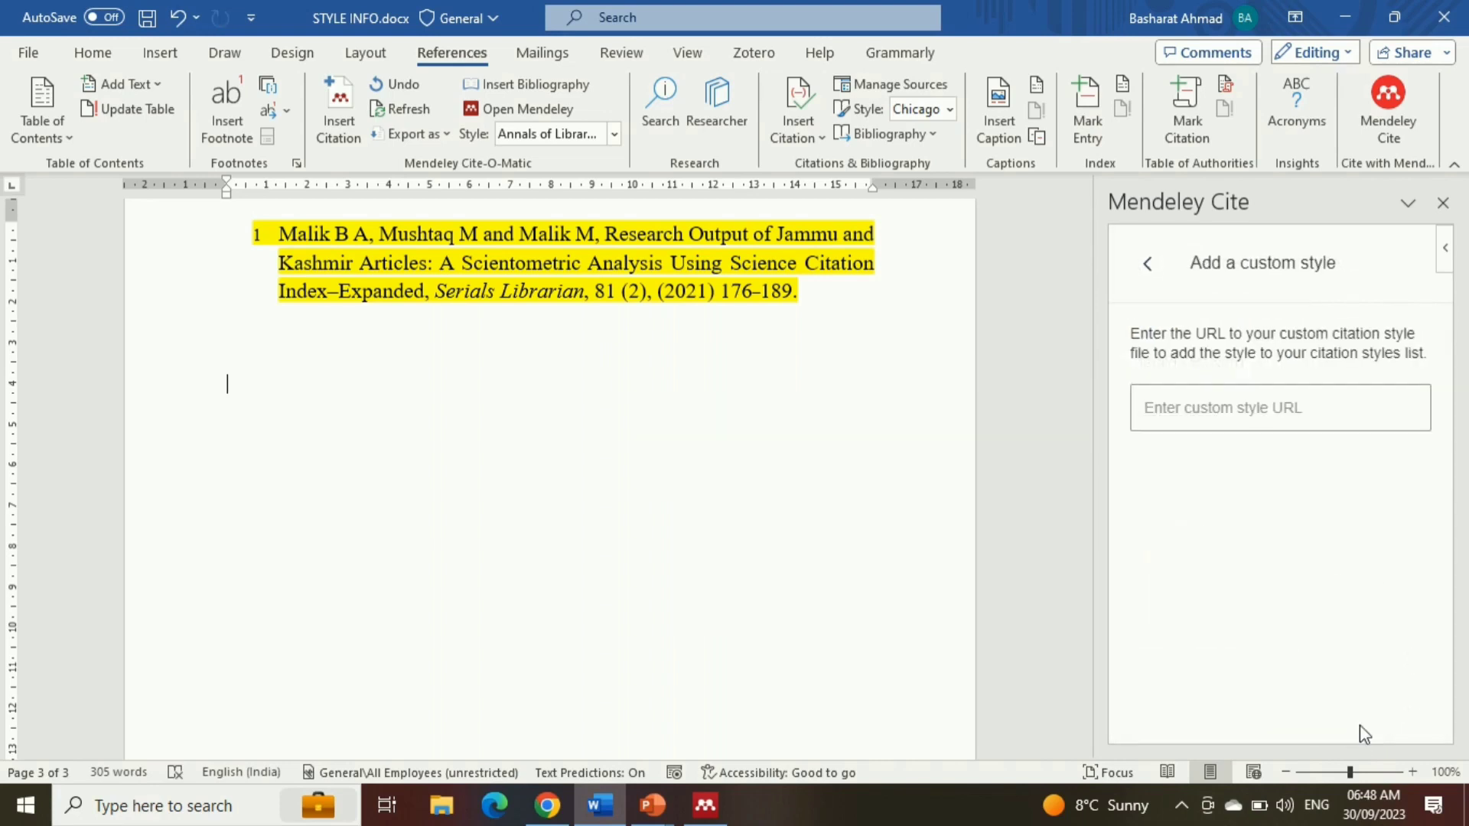
Switch to Mendeley Desktop and copy the style link of the installed Annals of Library and Information Studies style
{"action": "left_click", "coordinate": [719, 812]}
{"action": "left_click", "coordinate": [99, 37]}
{"action": "mouse_move", "coordinate": [221, 118]}
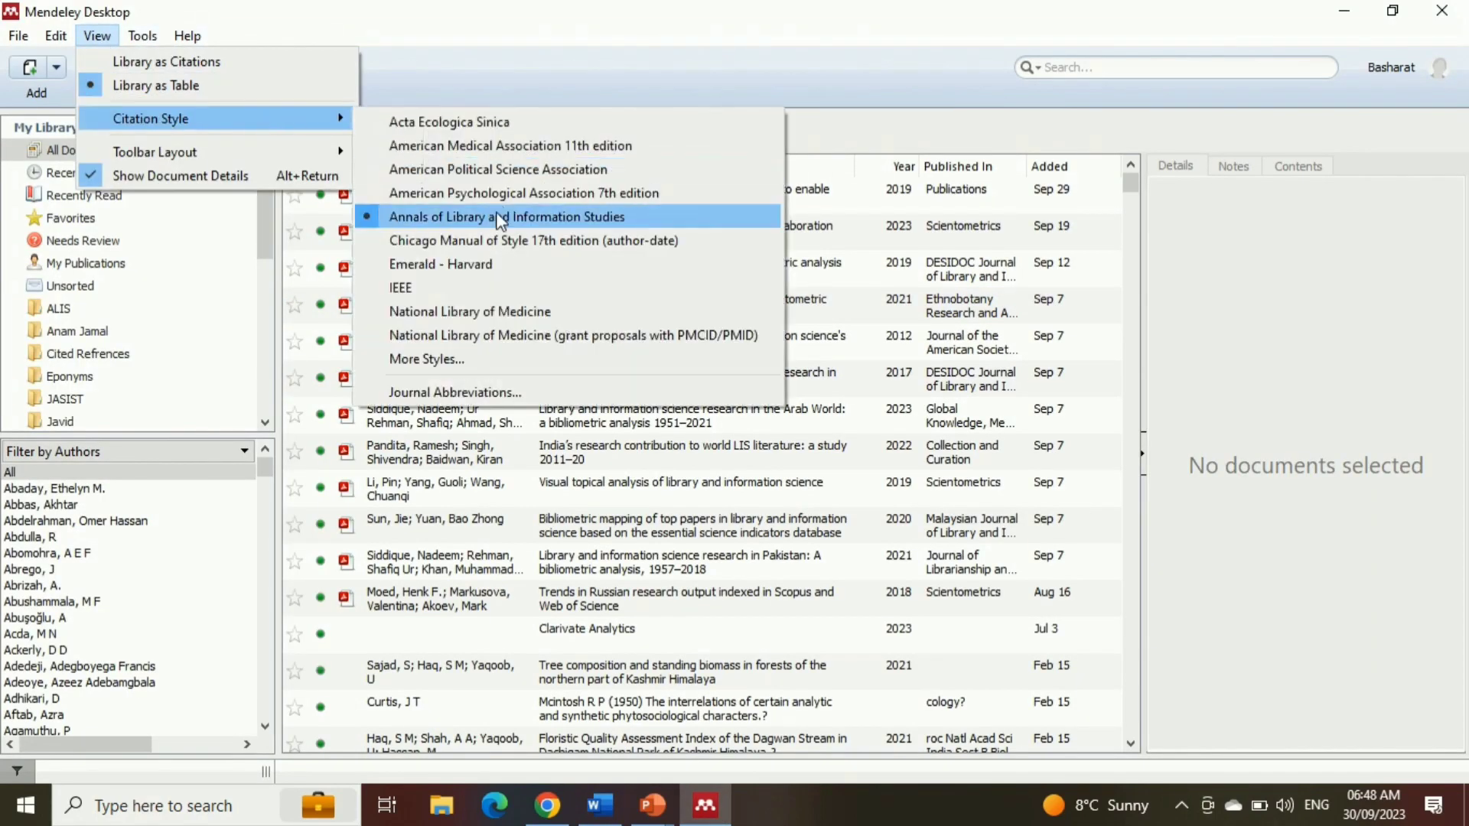
{"action": "left_click", "coordinate": [477, 372]}
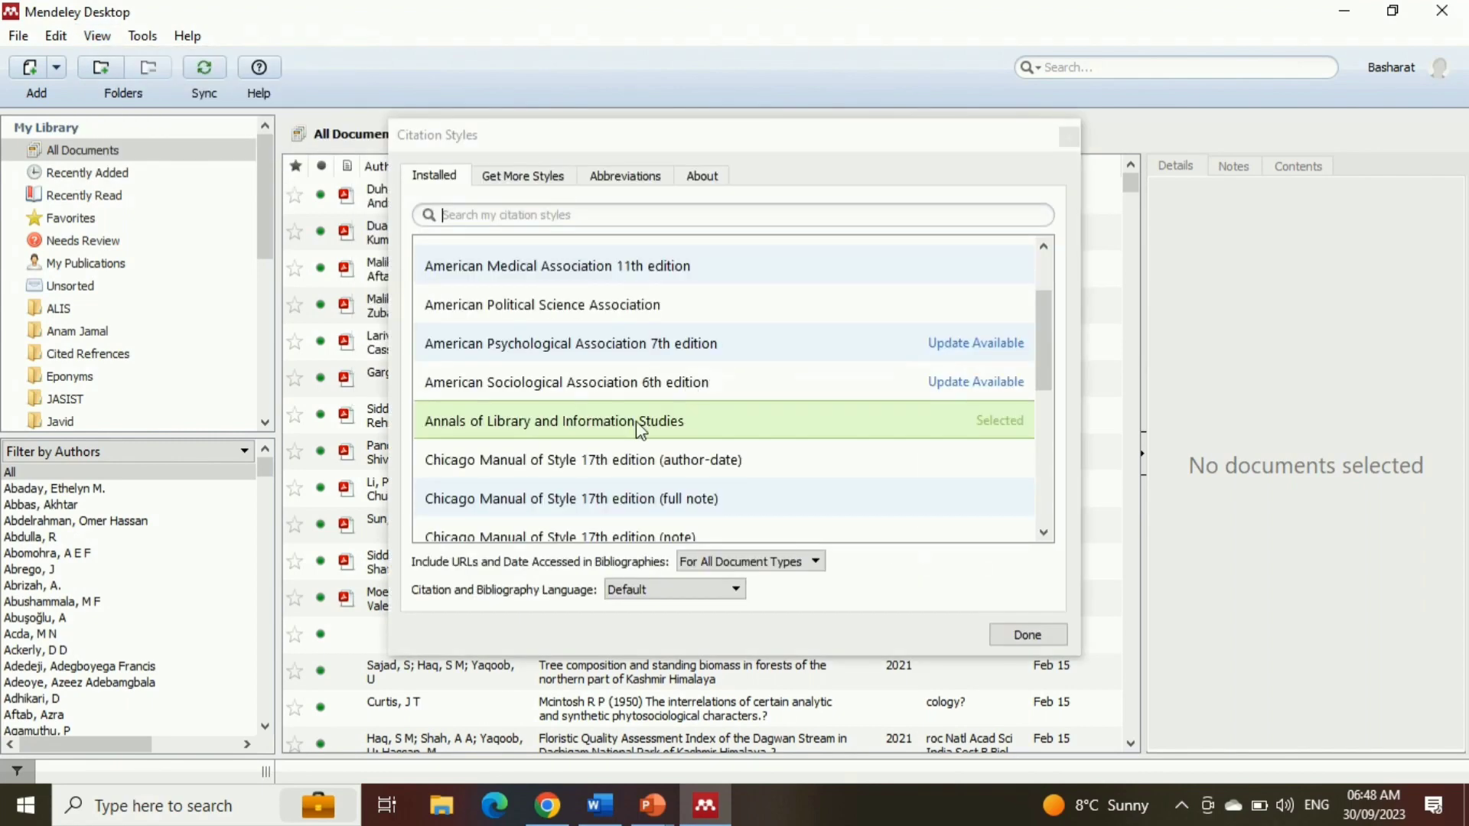
{"action": "right_click", "coordinate": [612, 423]}
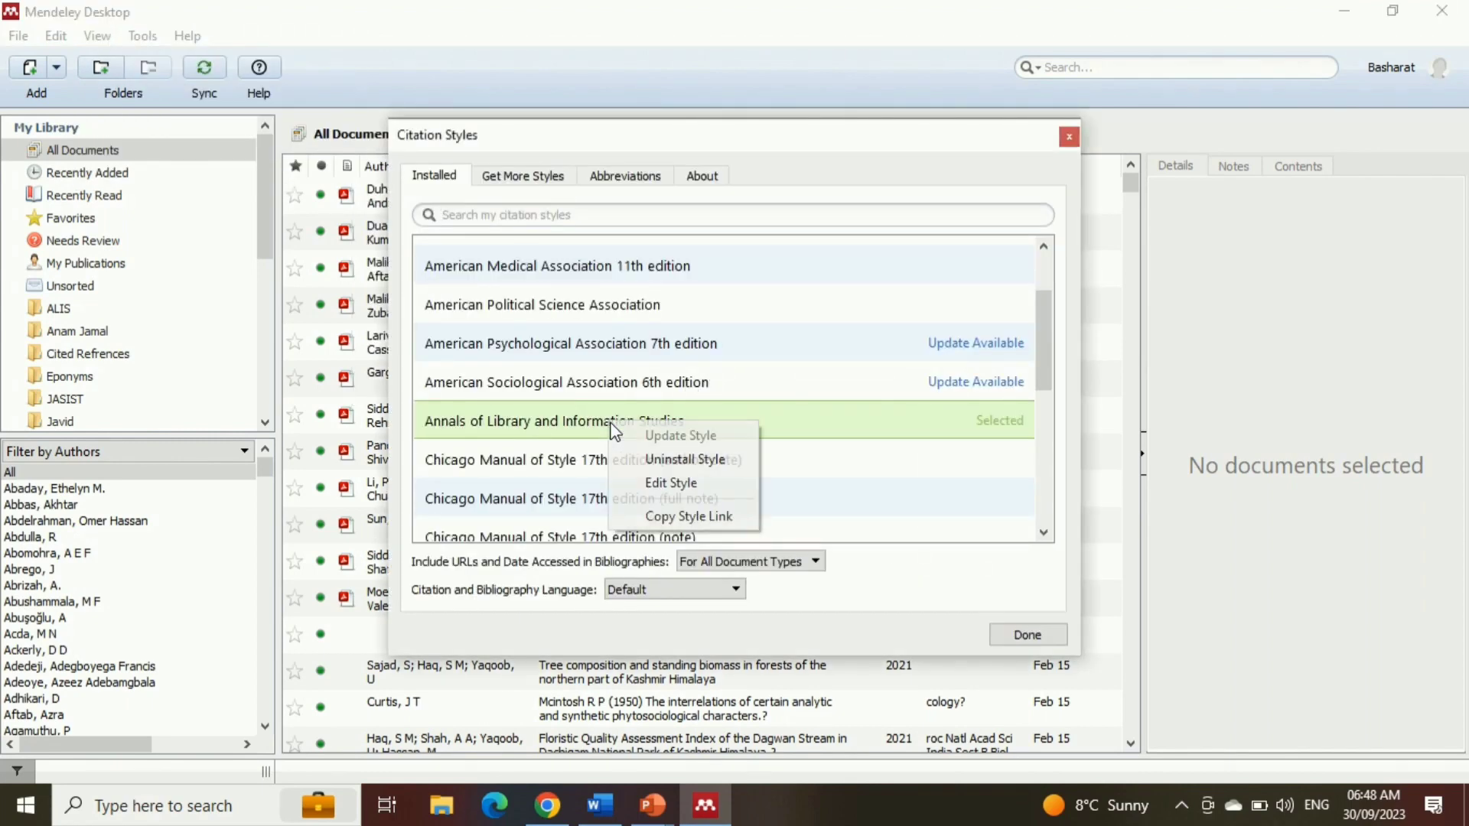
{"action": "left_click", "coordinate": [725, 518]}
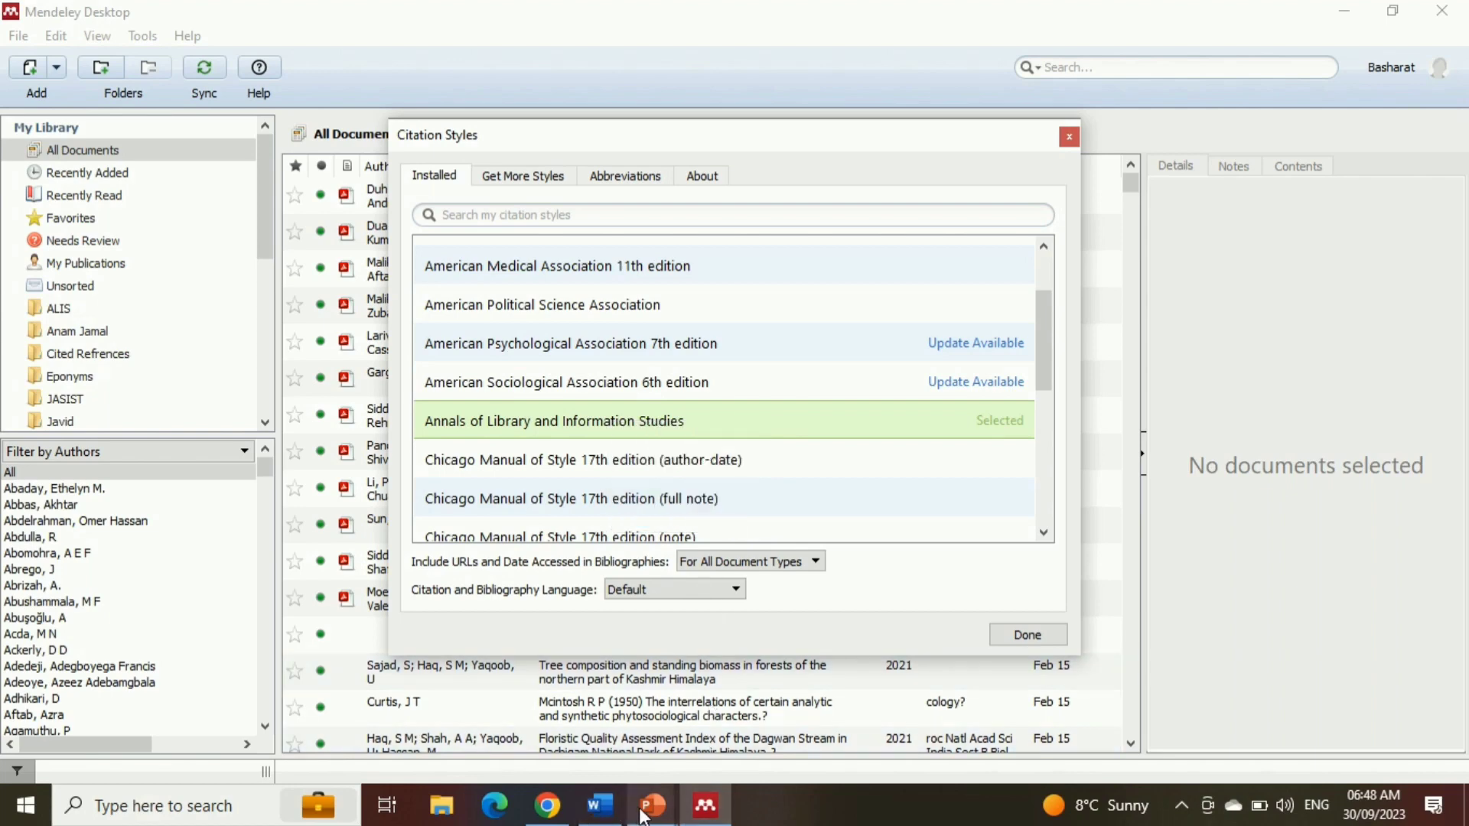
Return to Word, paste the copied style link as the custom style URL in Mendeley Cite and update the citation style
{"action": "left_click", "coordinate": [601, 804]}
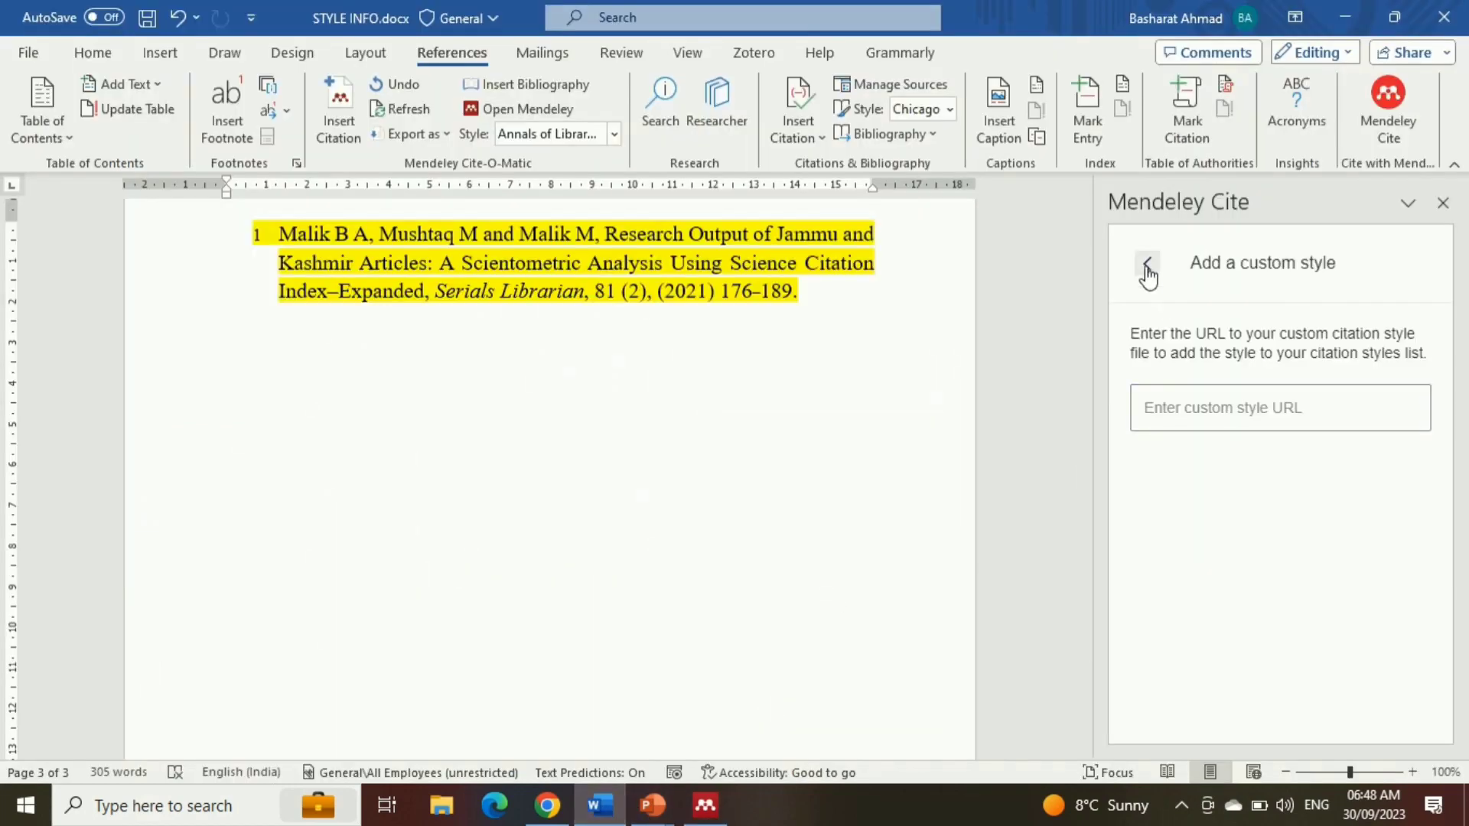
{"action": "left_click", "coordinate": [1221, 419]}
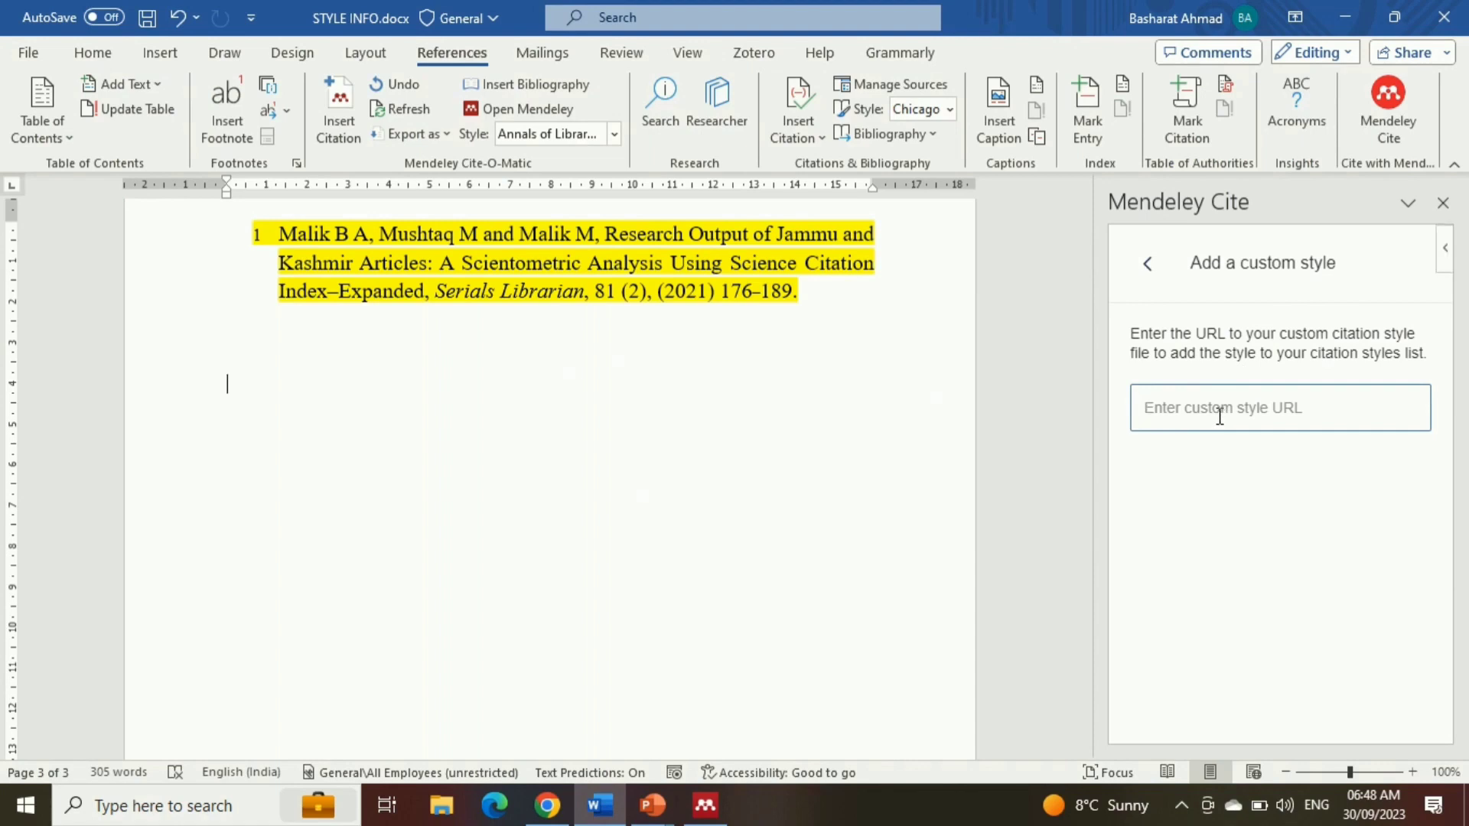
{"action": "key", "text": "ctrl+v"}
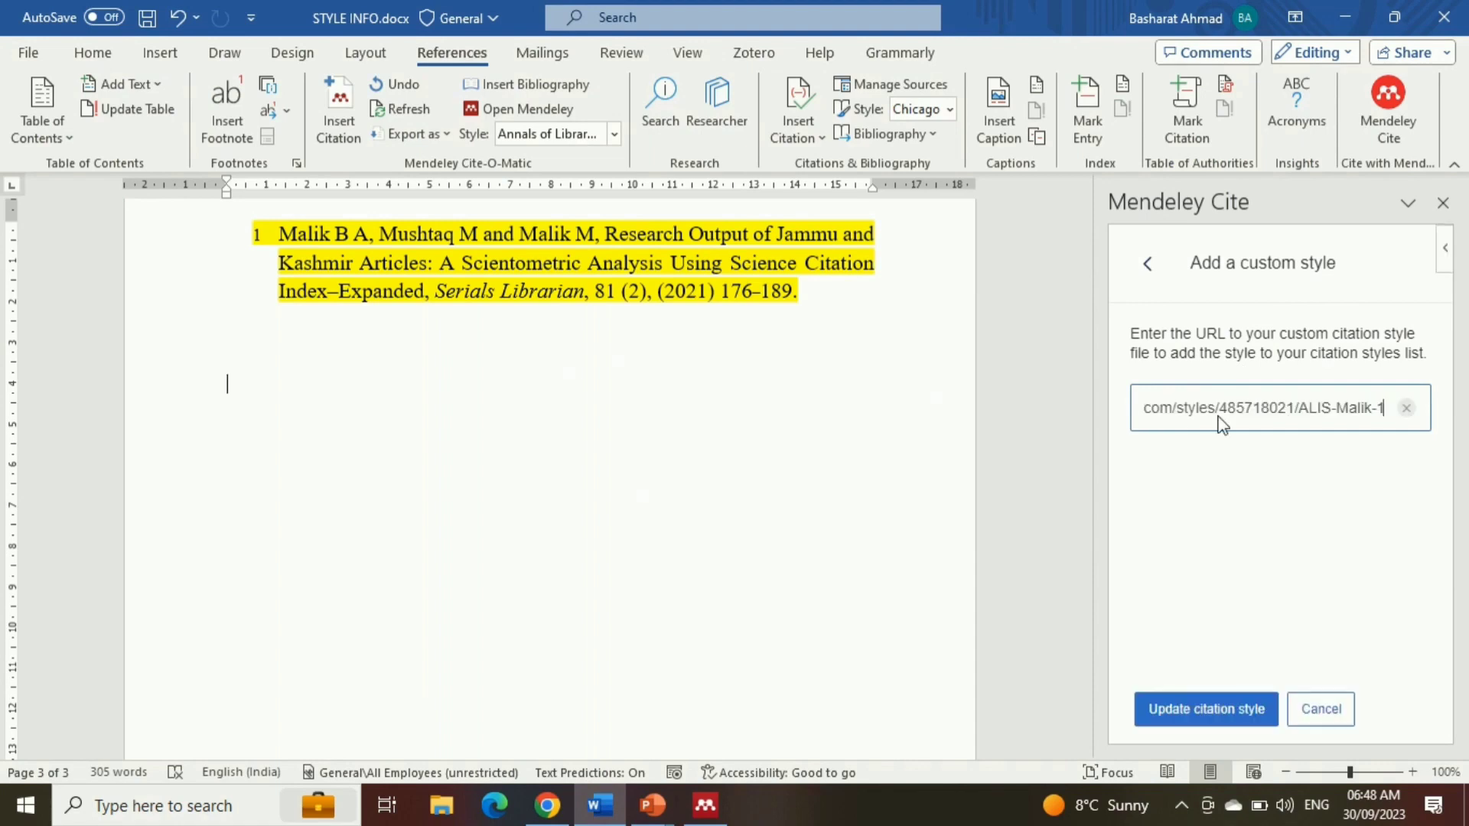
{"action": "left_click", "coordinate": [1220, 710]}
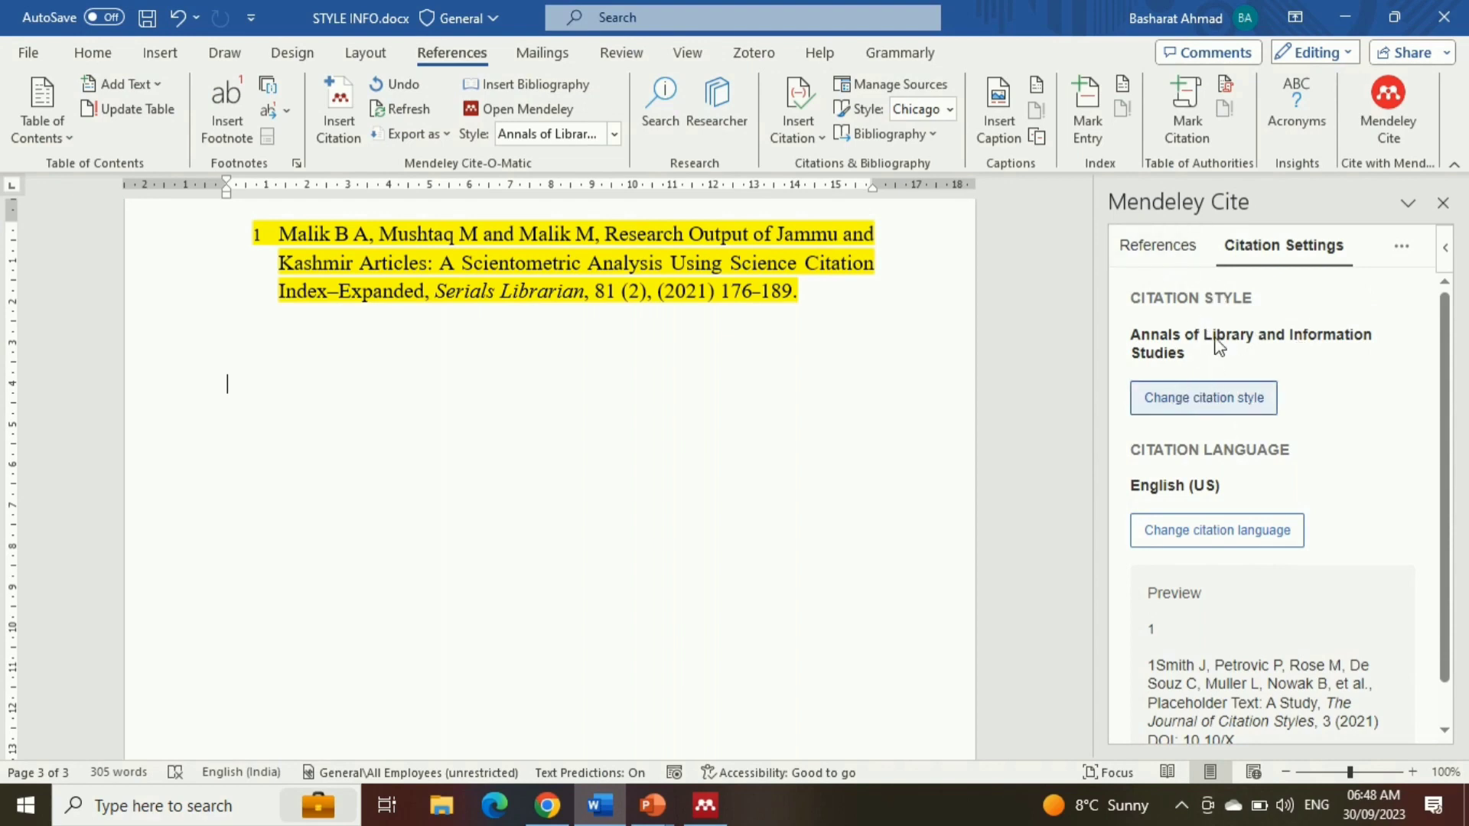
Insert one combined Mendeley Cite citation for the "Measuring and Characterizing International Collaboration Patterns" and "Publish-and-flourish" articles below the sample reference
{"action": "left_click", "coordinate": [1154, 257]}
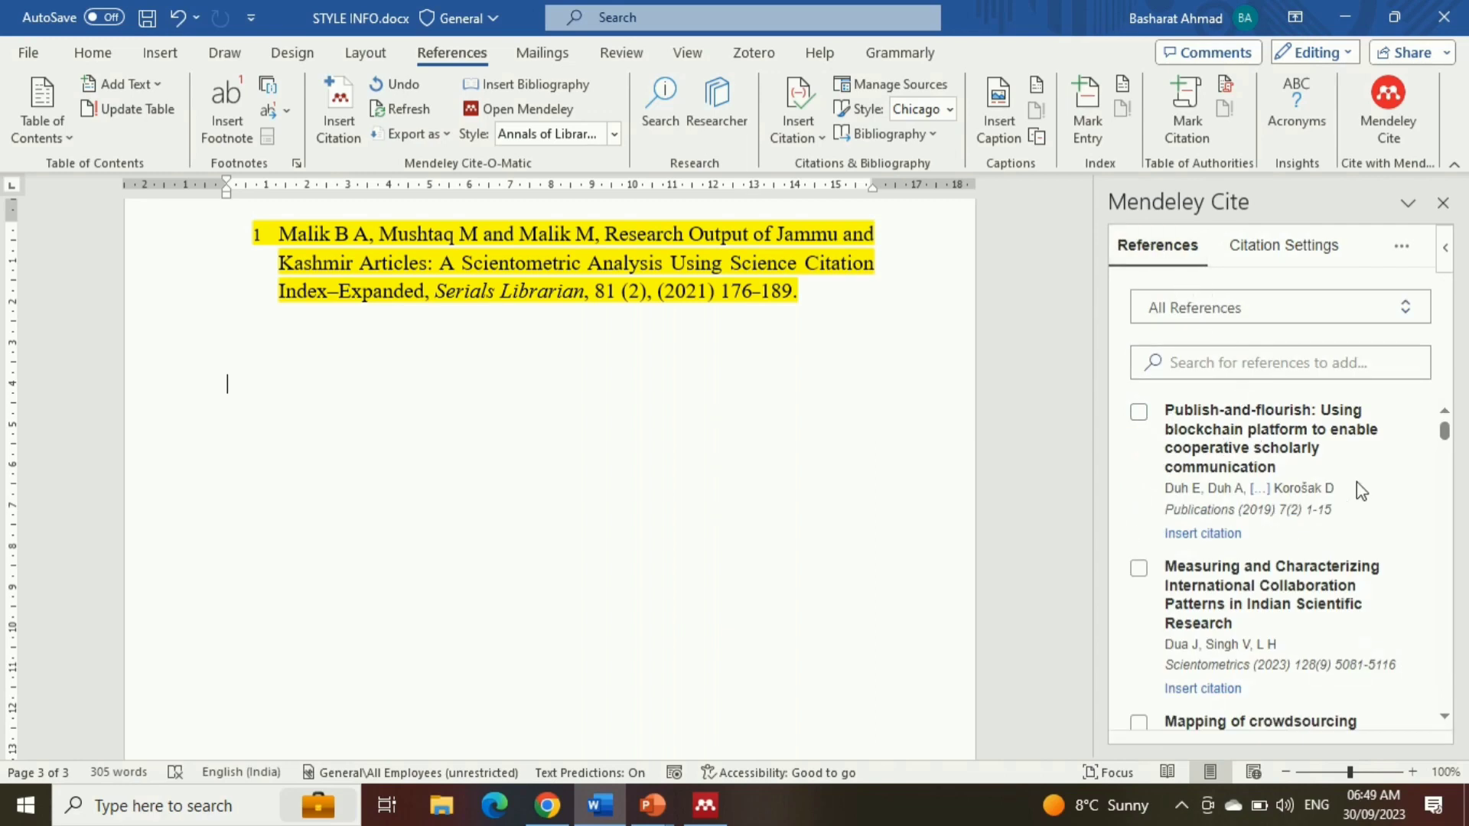
{"action": "left_click", "coordinate": [1140, 568]}
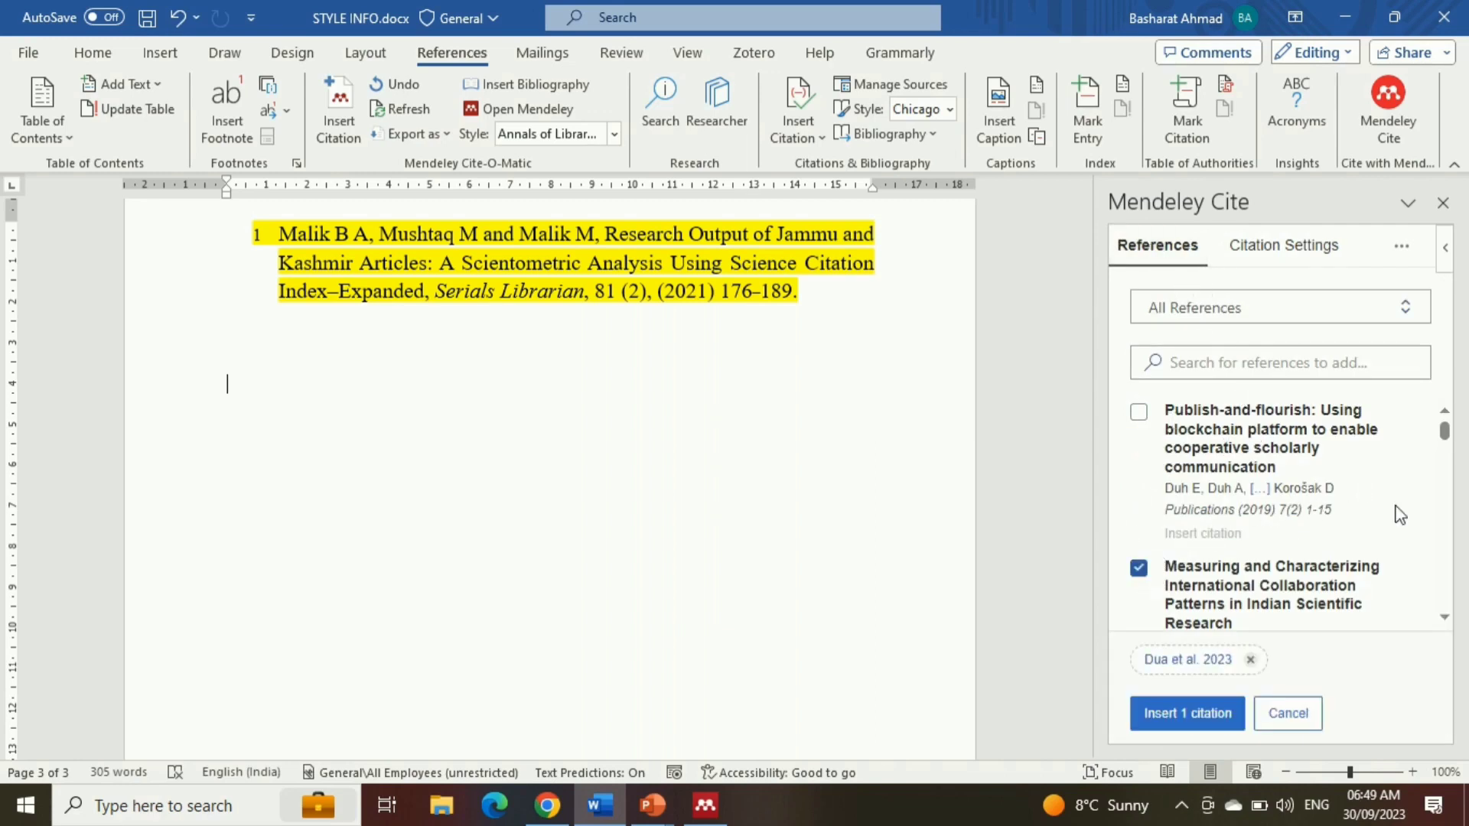
{"action": "left_click_drag", "start_coordinate": [1447, 434], "coordinate": [1445, 445]}
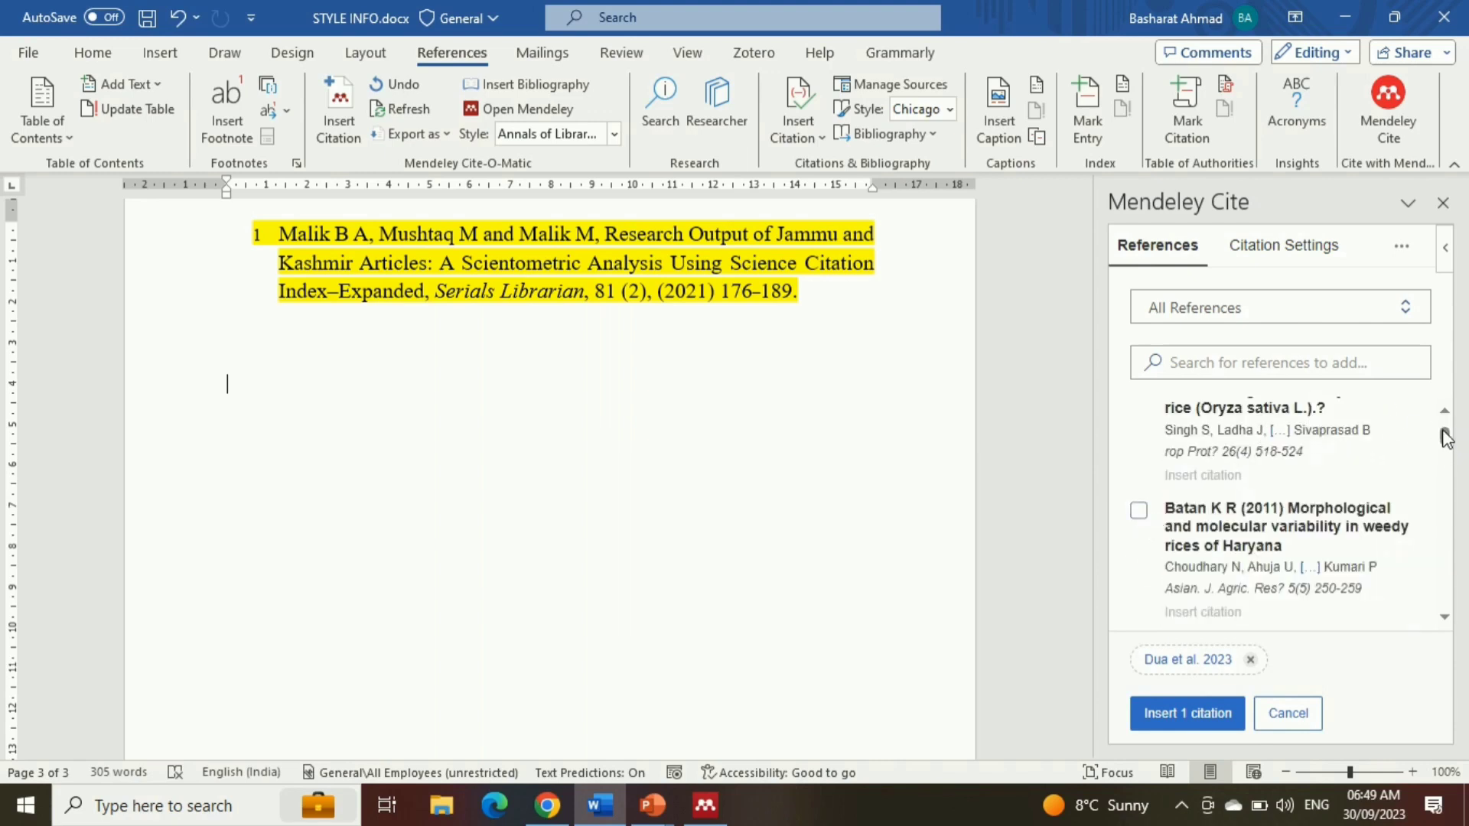
{"action": "left_click_drag", "start_coordinate": [1445, 442], "coordinate": [1445, 433]}
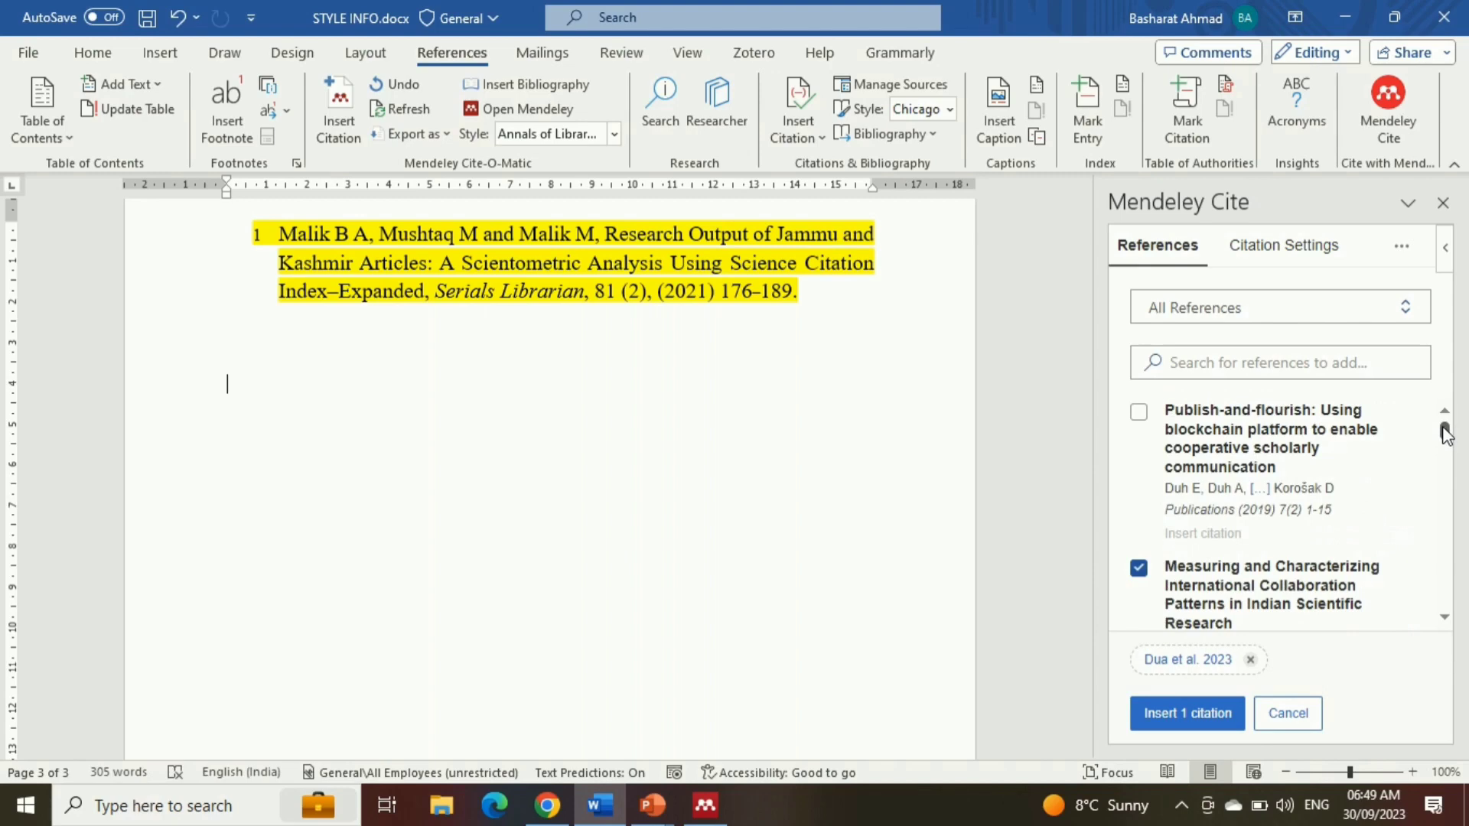
{"action": "left_click", "coordinate": [1138, 412]}
{"action": "left_click", "coordinate": [1215, 727]}
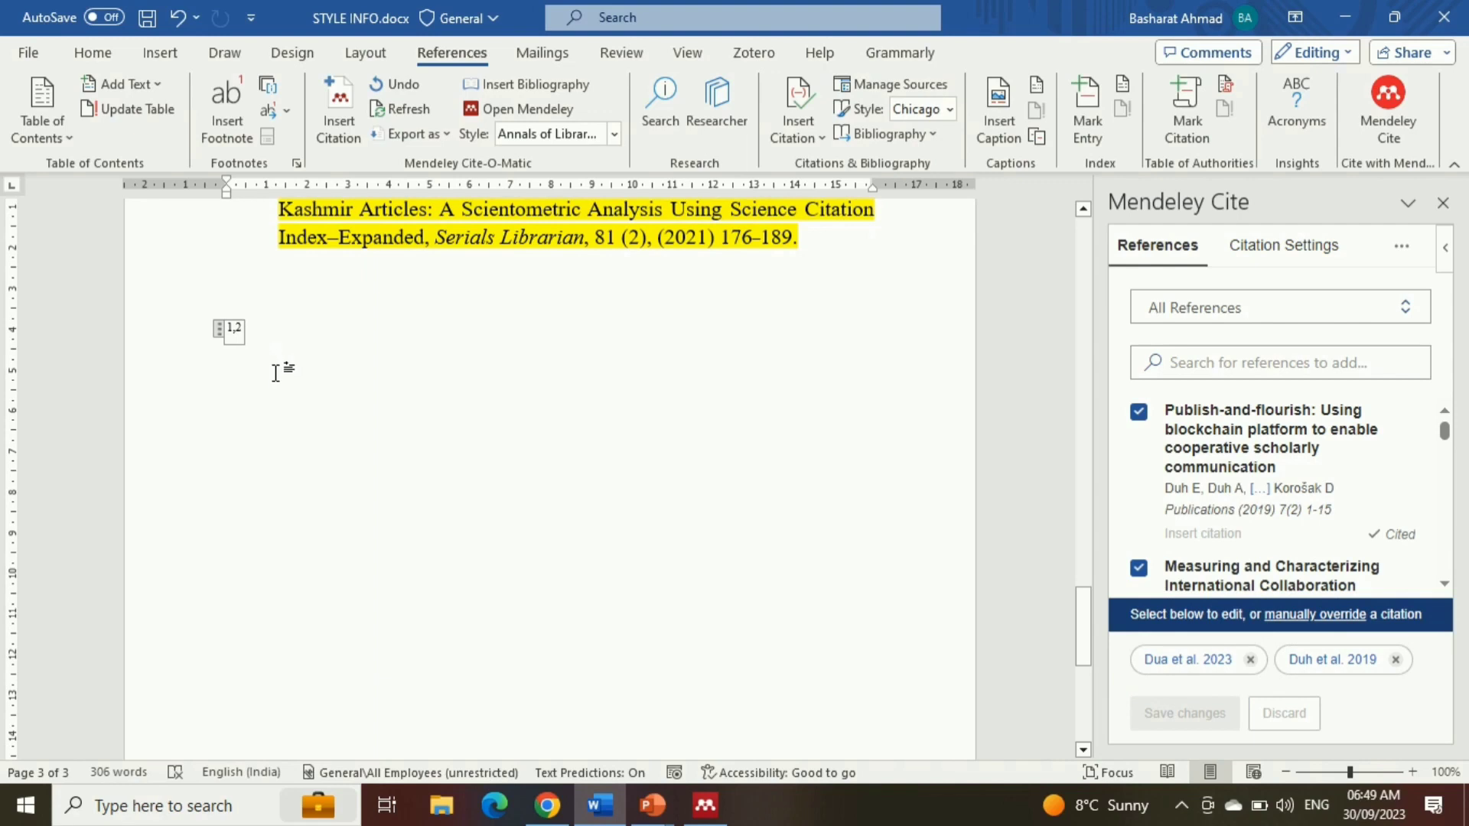
Insert the Mendeley Cite bibliography a few lines below the combined citation
{"action": "left_click", "coordinate": [312, 468]}
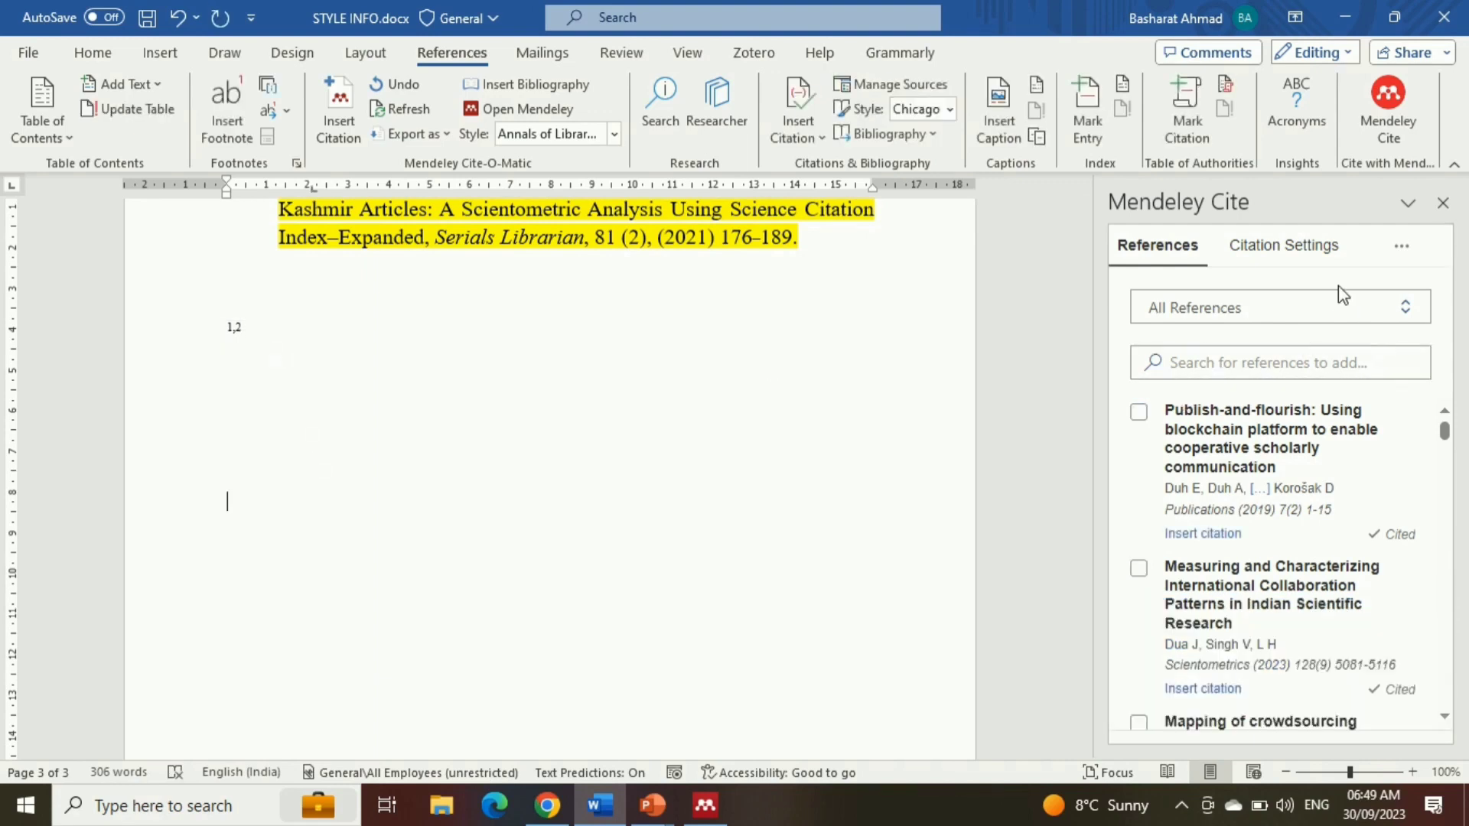
{"action": "left_click", "coordinate": [1402, 248]}
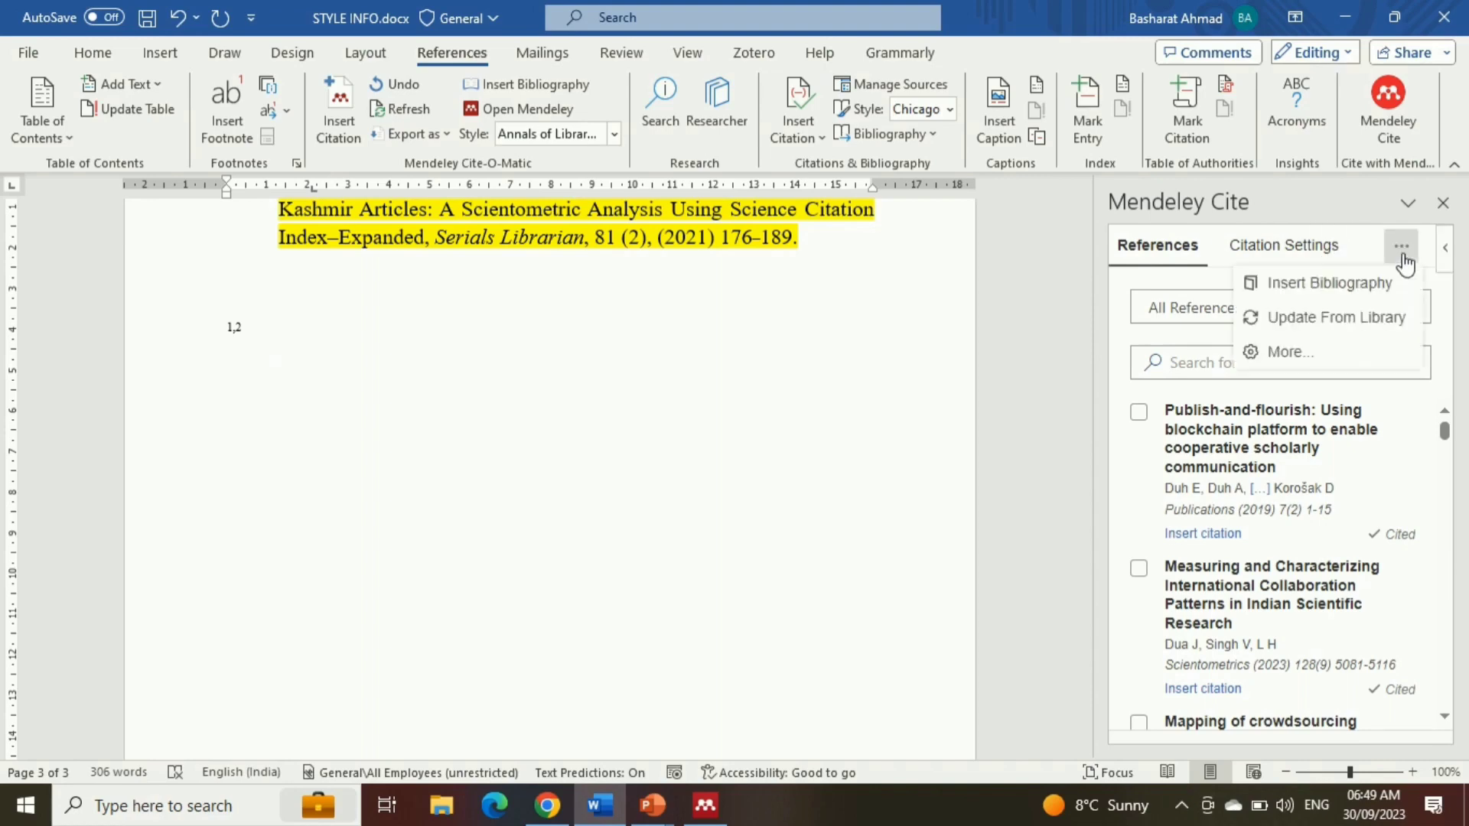
{"action": "left_click", "coordinate": [1356, 284]}
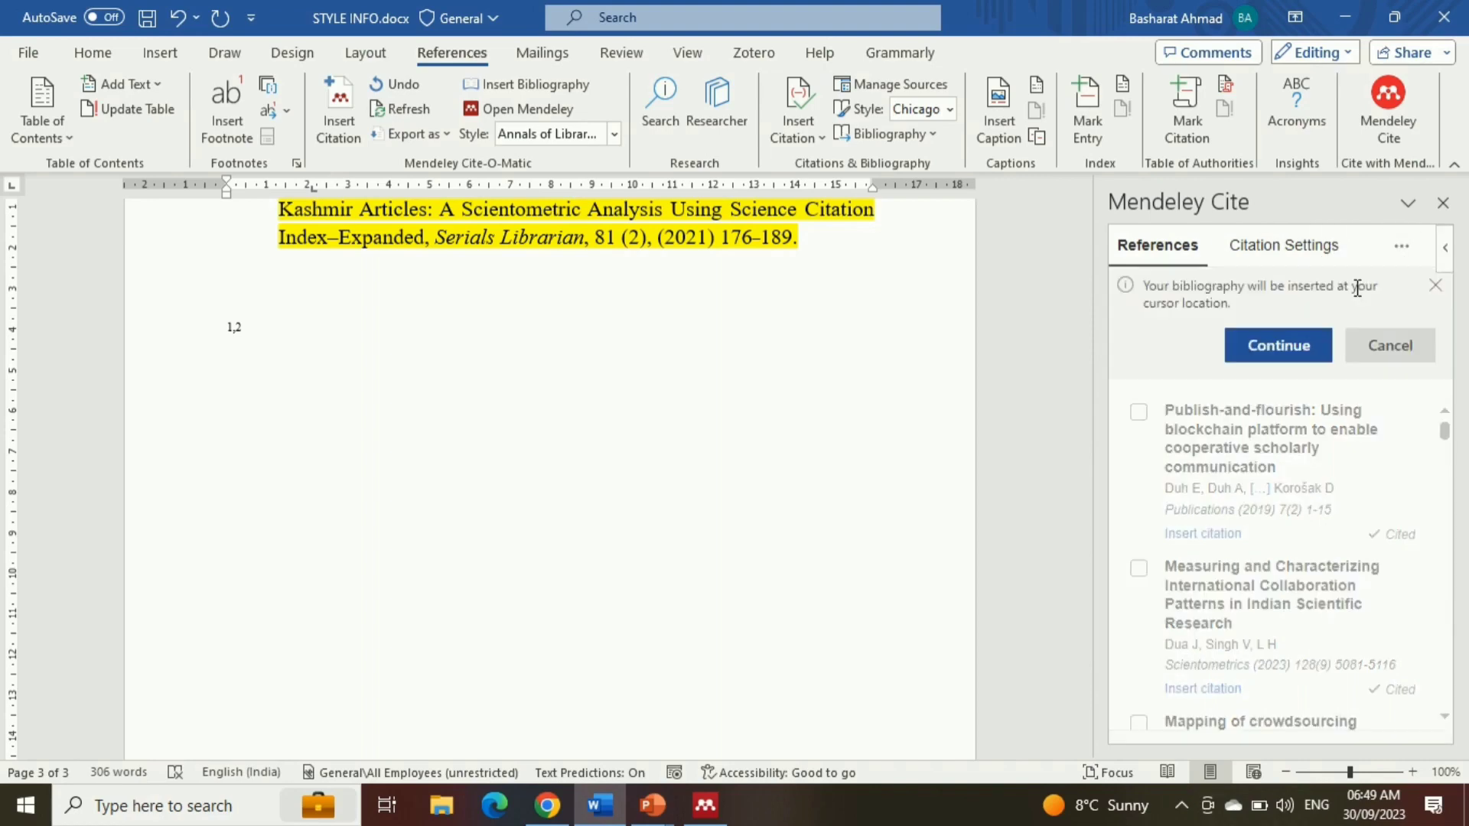
{"action": "left_click", "coordinate": [1297, 343]}
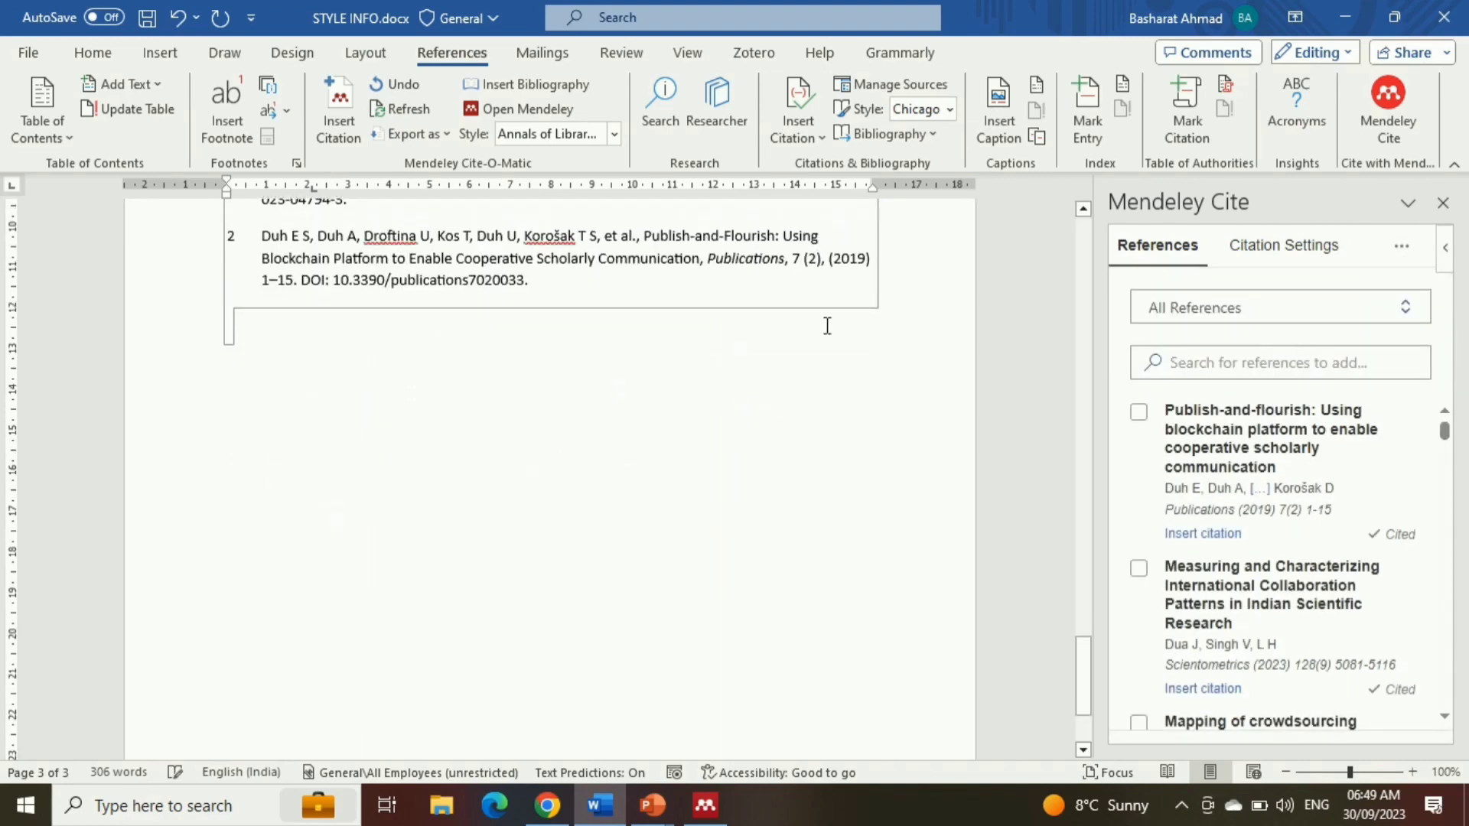
{"action": "left_click_drag", "start_coordinate": [1090, 660], "coordinate": [1086, 610]}
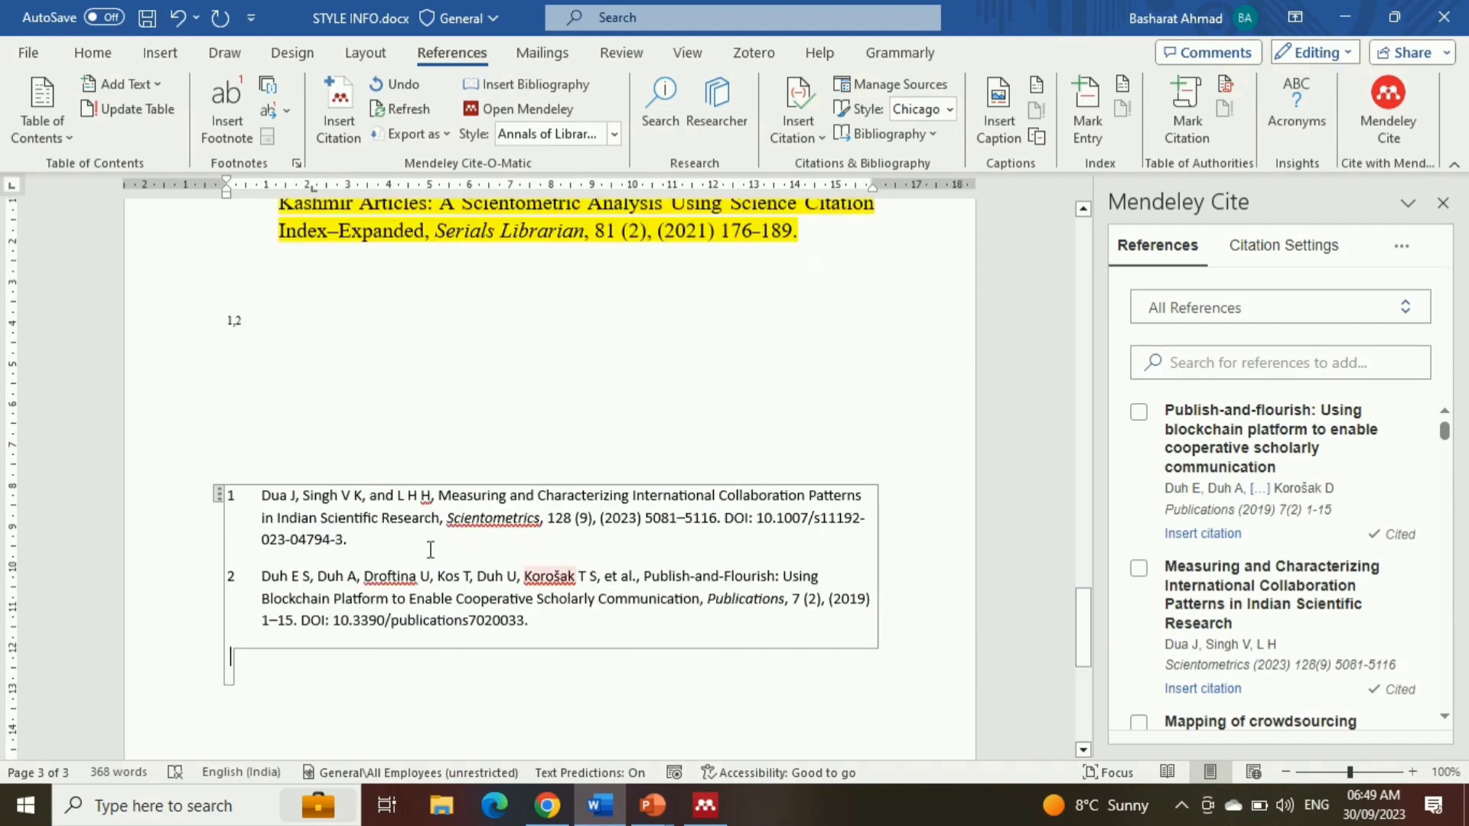
{"action": "left_click_drag", "start_coordinate": [140, 517], "coordinate": [170, 604]}
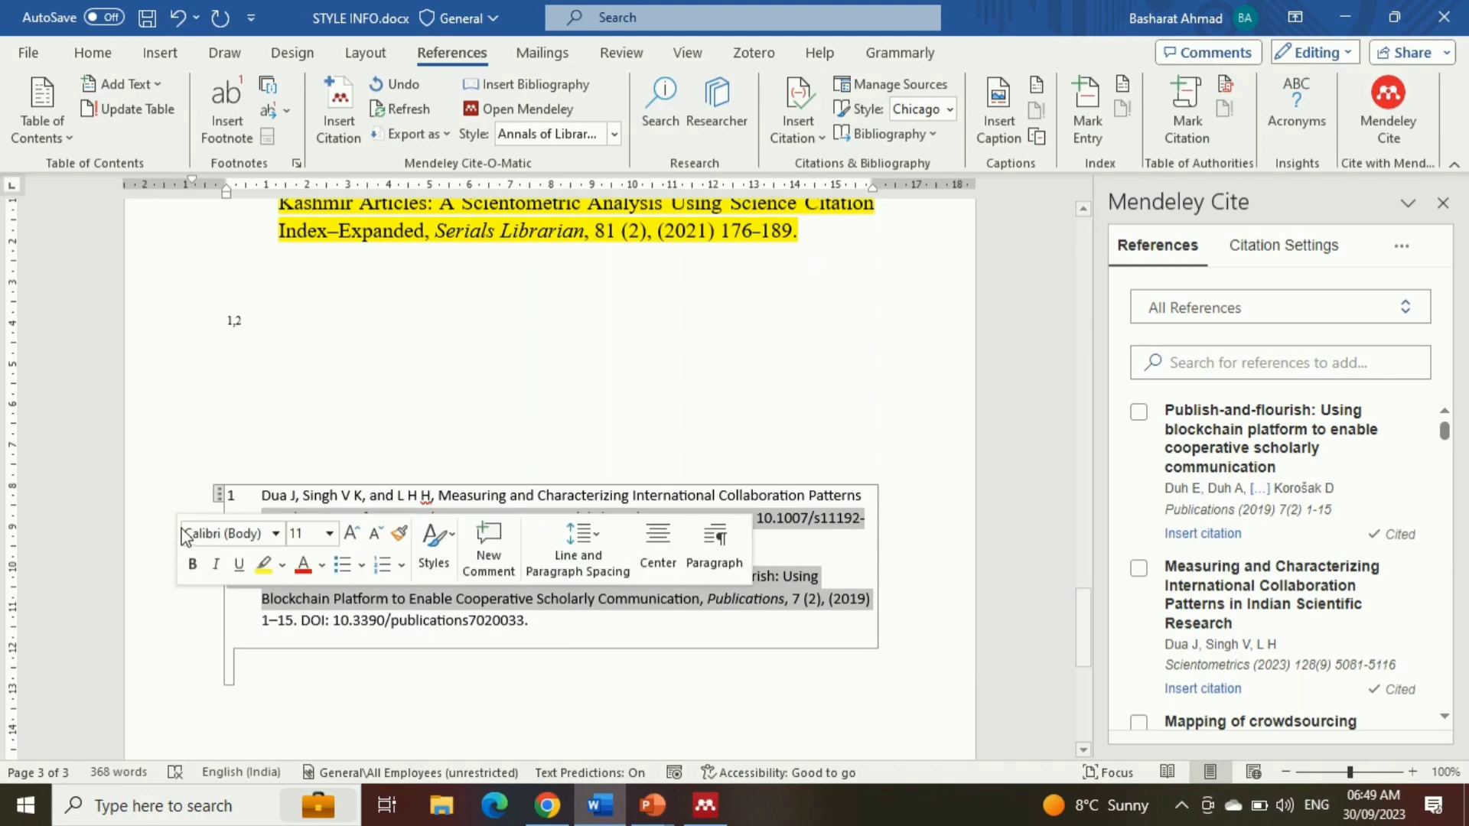
{"action": "left_click_drag", "start_coordinate": [143, 505], "coordinate": [175, 632]}
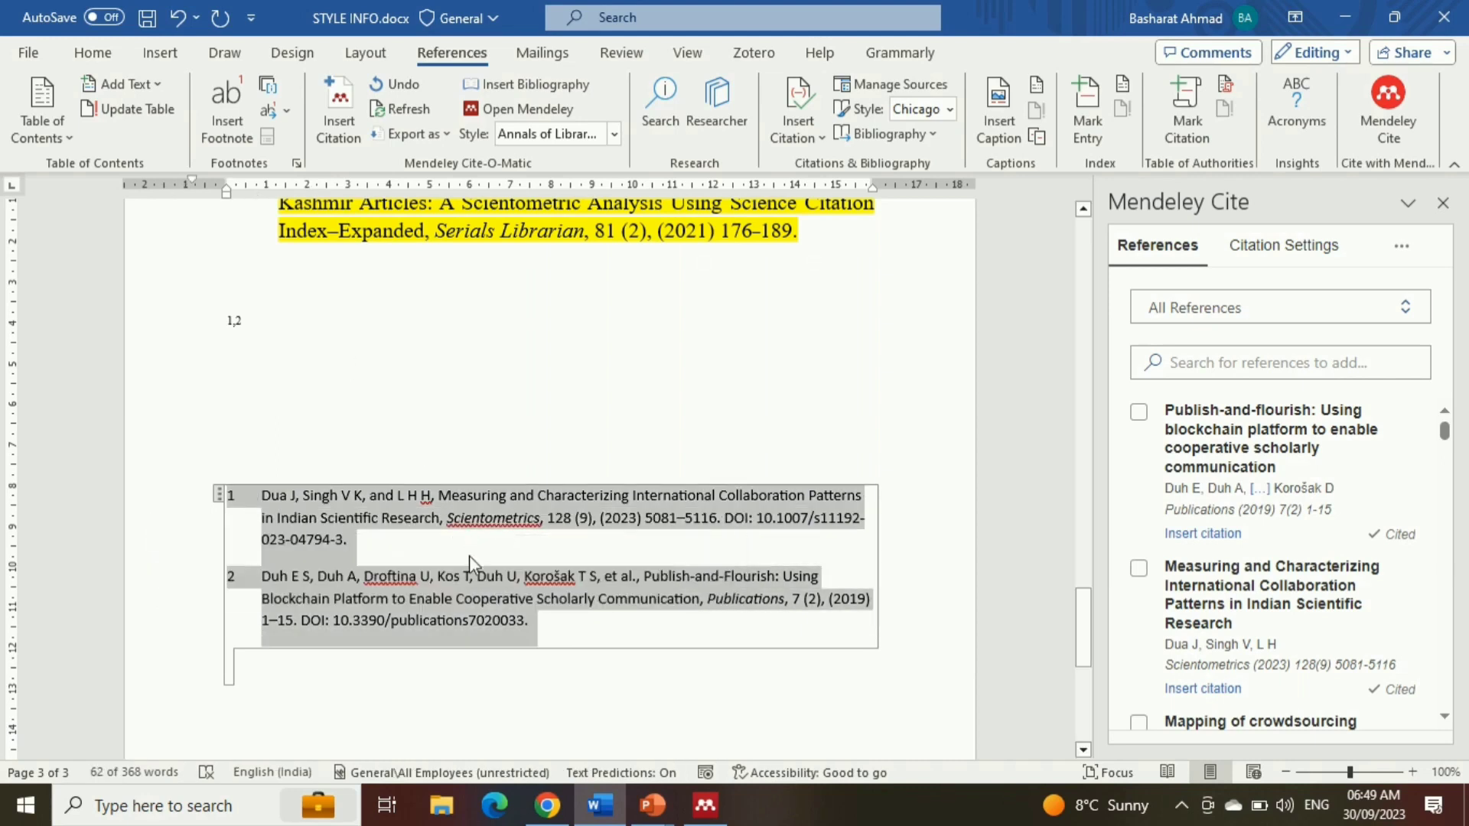
{"action": "left_click", "coordinate": [628, 568]}
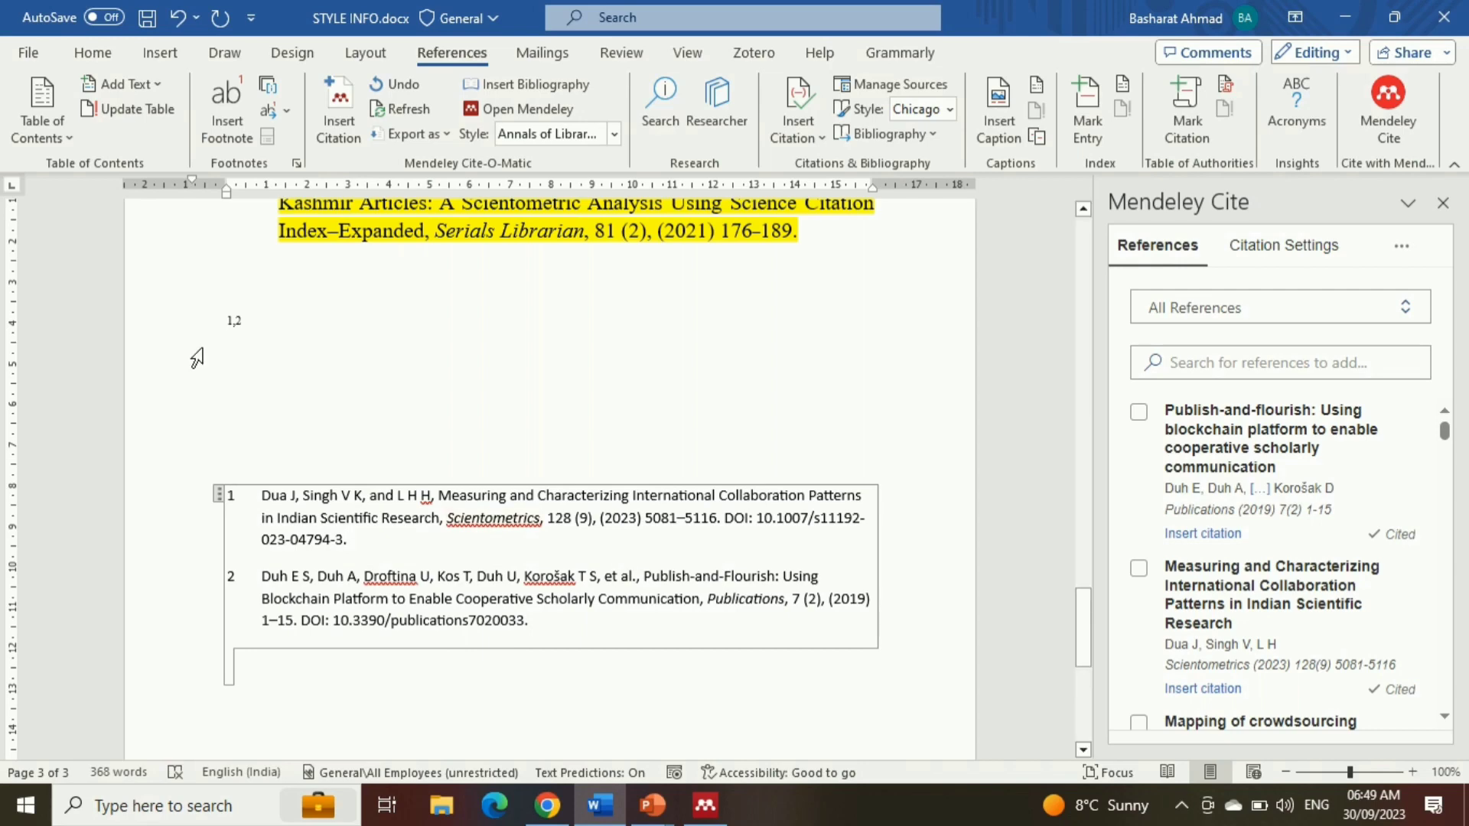
{"action": "left_click", "coordinate": [203, 337]}
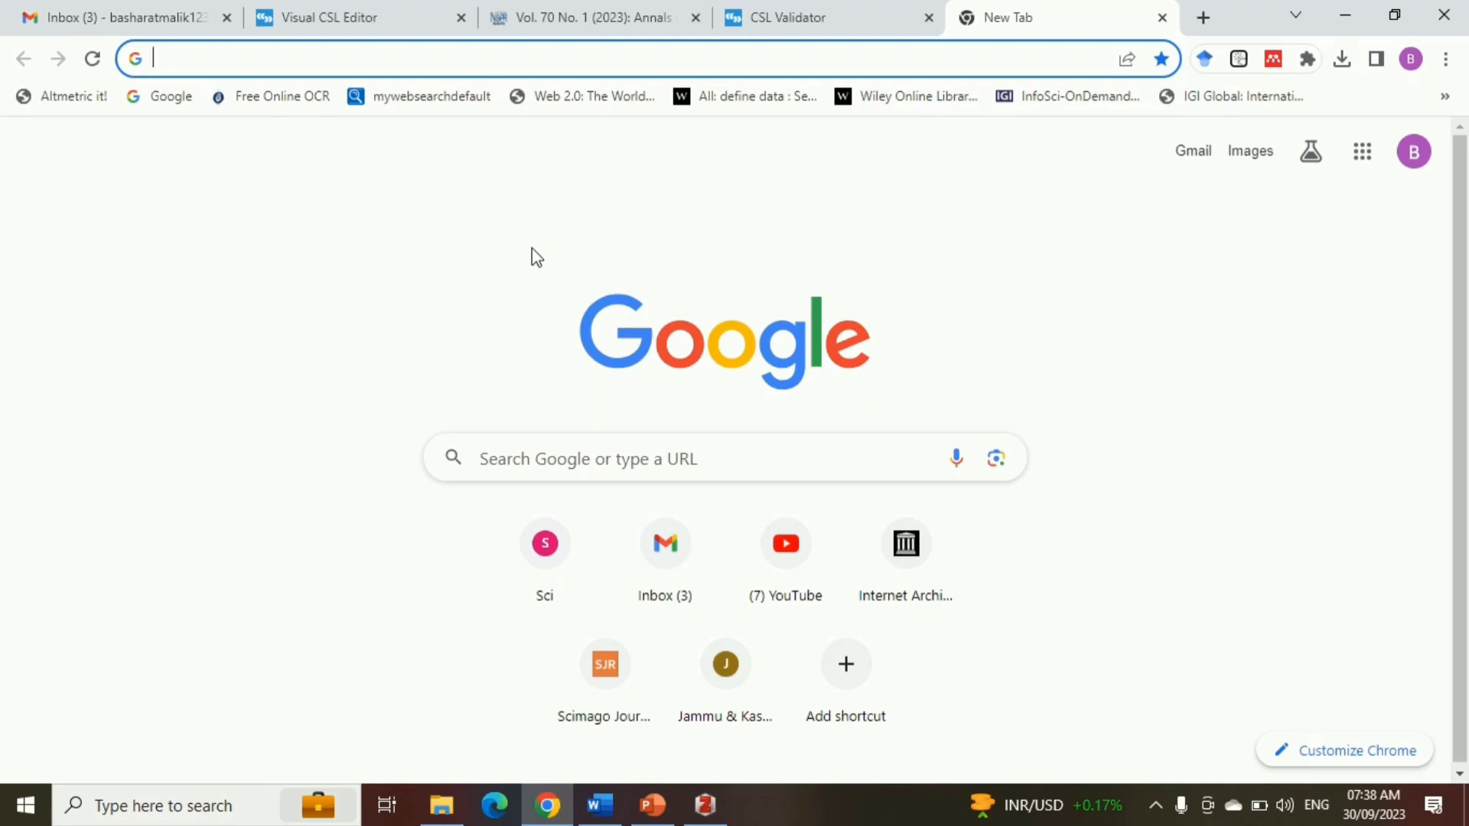
In Chrome, open the copied csl.mendeley.com style link in the new tab to display the style's XML
{"action": "left_click", "coordinate": [436, 59]}
{"action": "key", "text": "ctrl+v"}
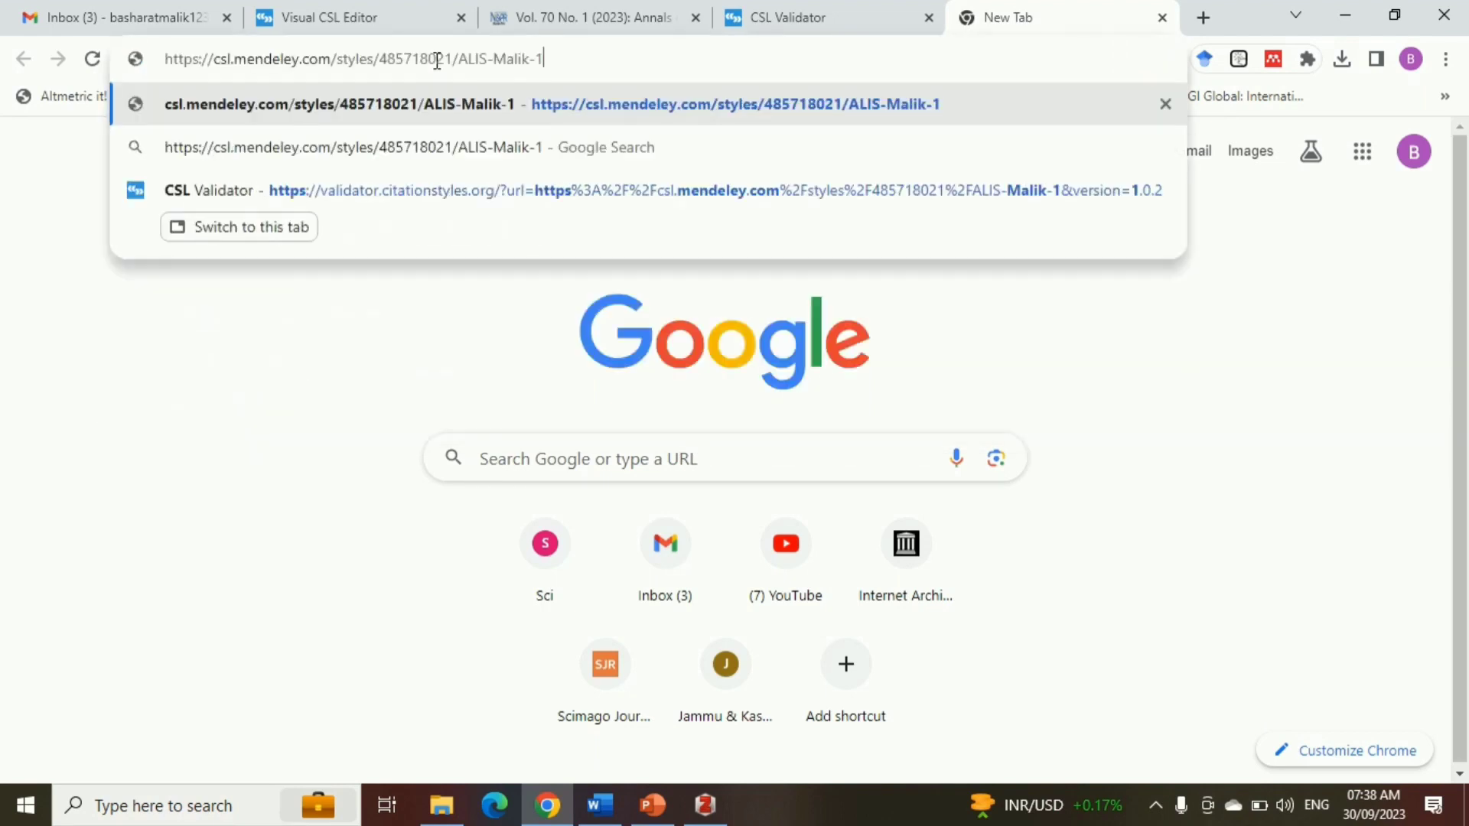
{"action": "key", "text": "Return"}
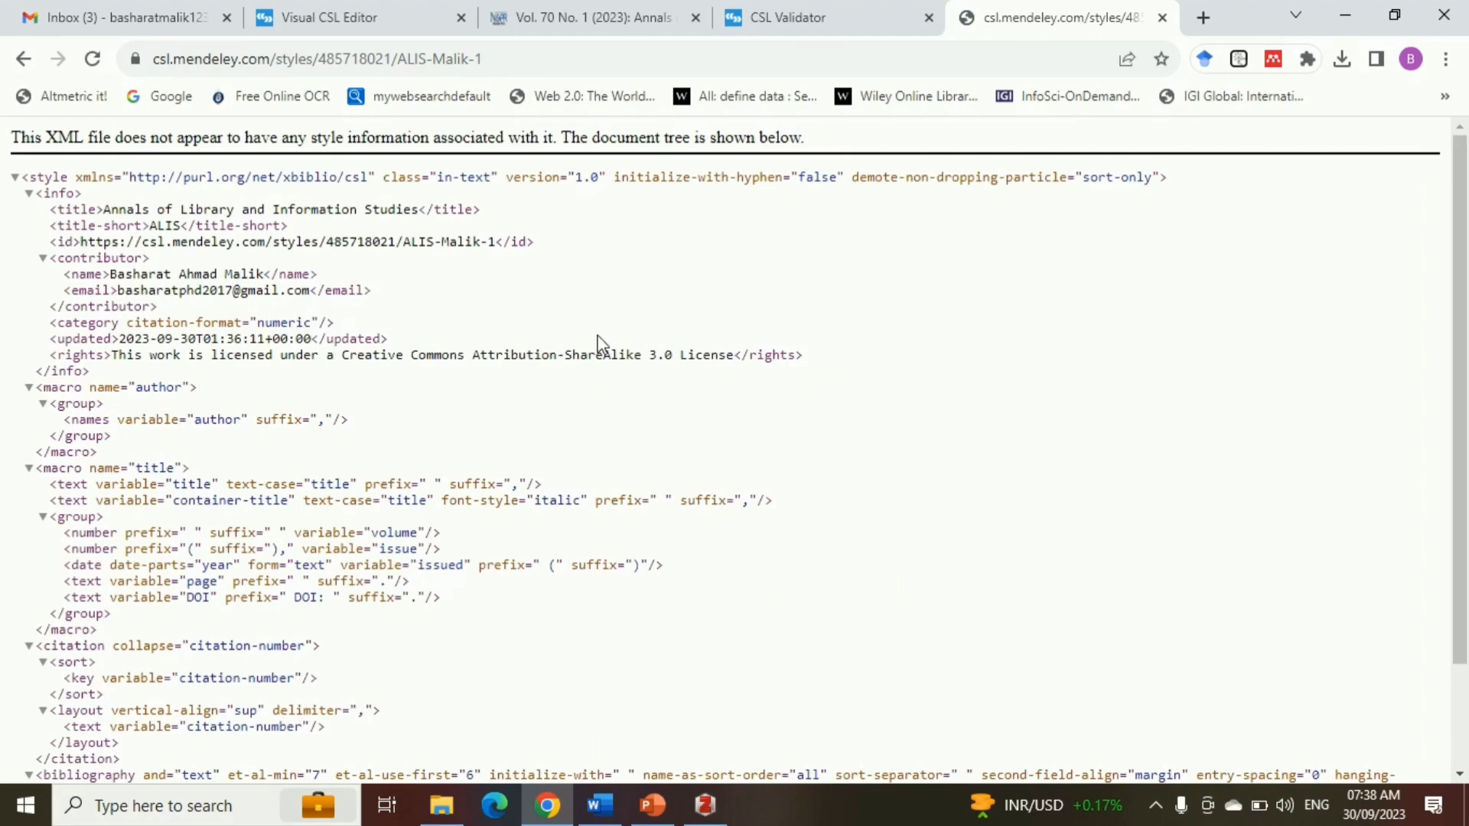
Save the displayed style XML to the Desktop with the file extension changed to .csl
{"action": "key", "text": "ctrl+s"}
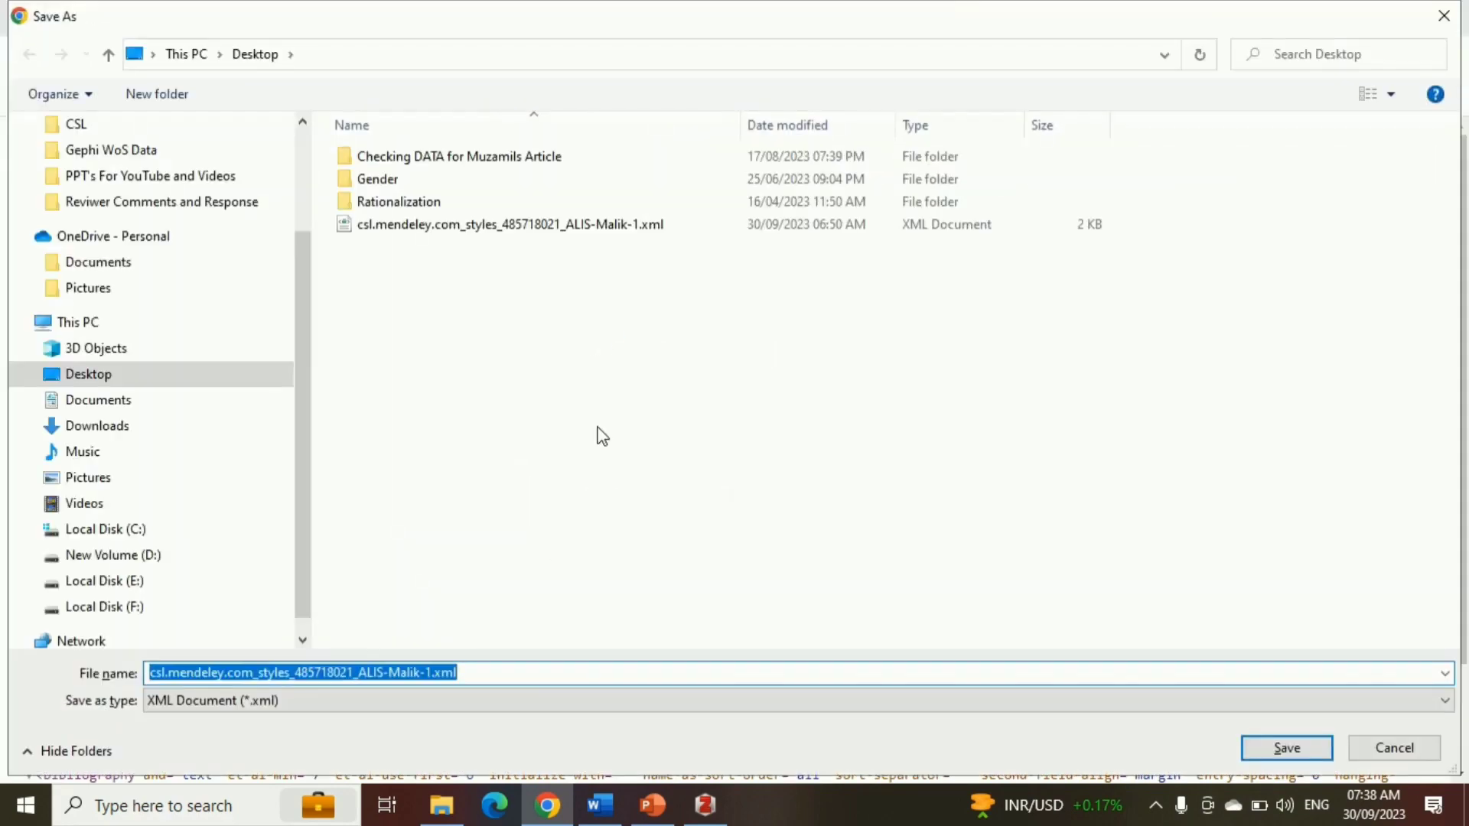
{"action": "left_click", "coordinate": [487, 673]}
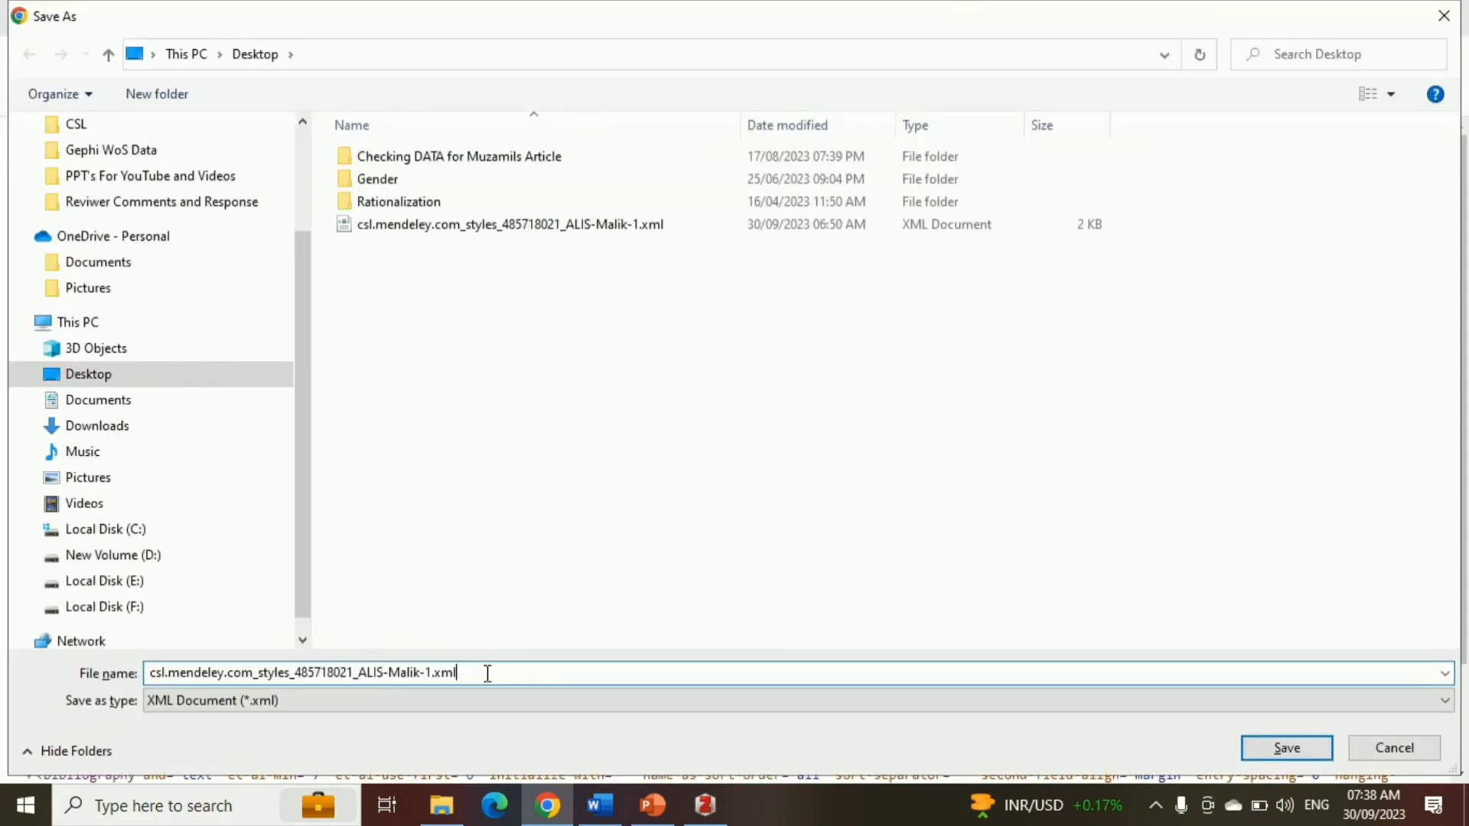
{"action": "key", "text": "BackSpace"}
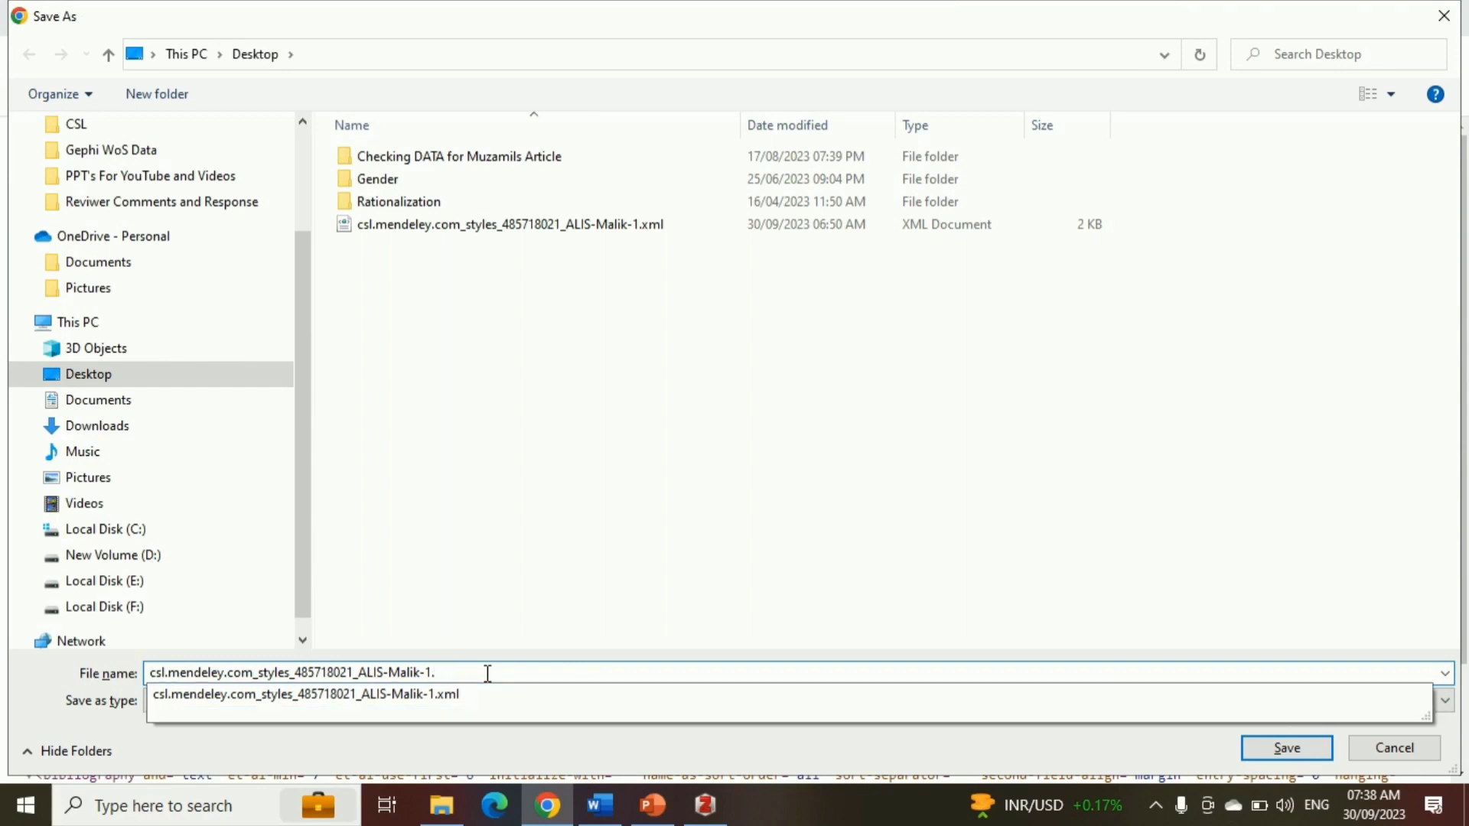
{"action": "type", "text": "csl"}
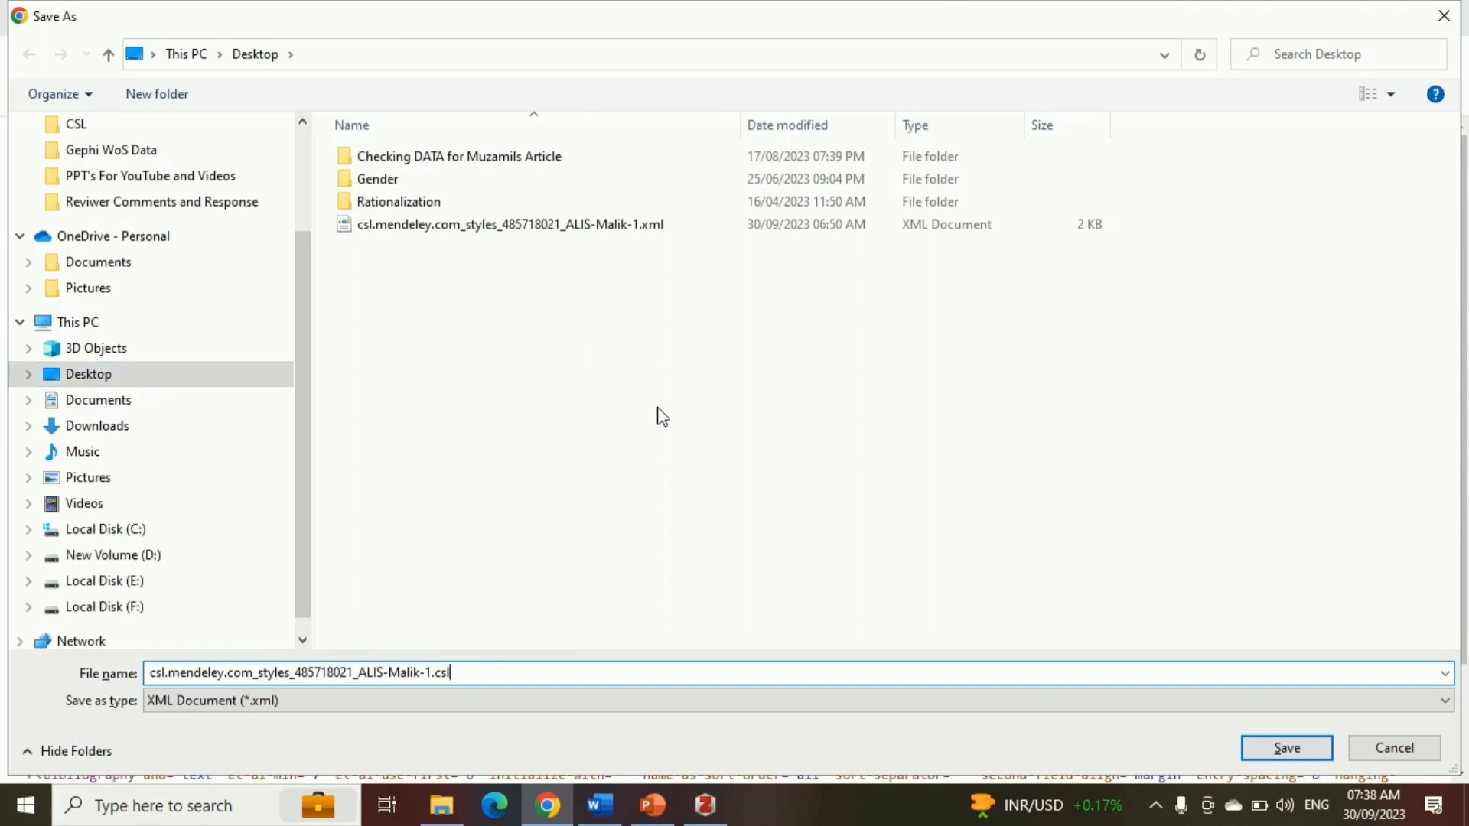
{"action": "left_click", "coordinate": [1306, 746]}
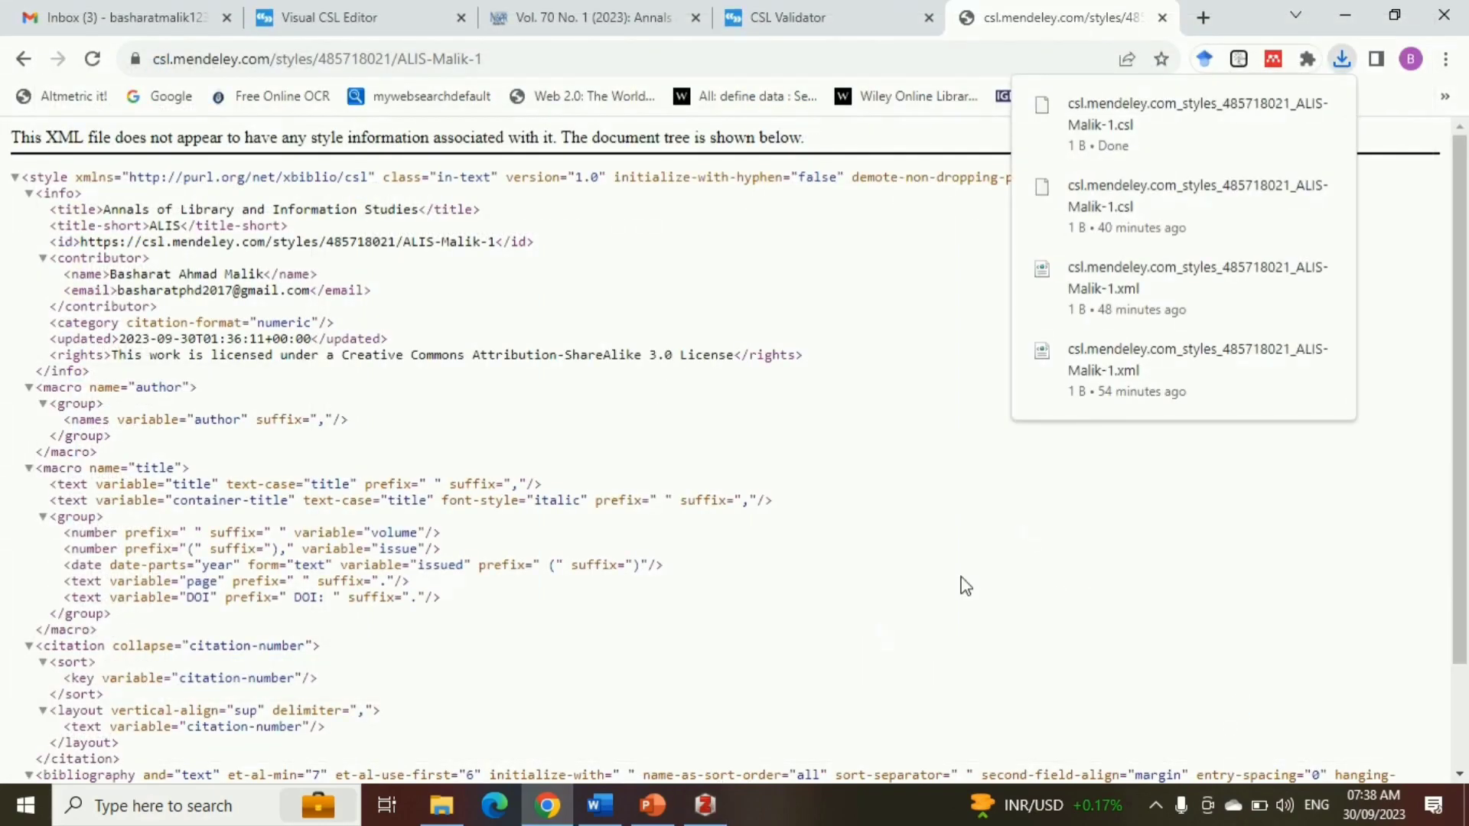
Switch to Zotero and add the saved .csl file from the Desktop to the citation styles in the preferences
{"action": "left_click", "coordinate": [704, 804]}
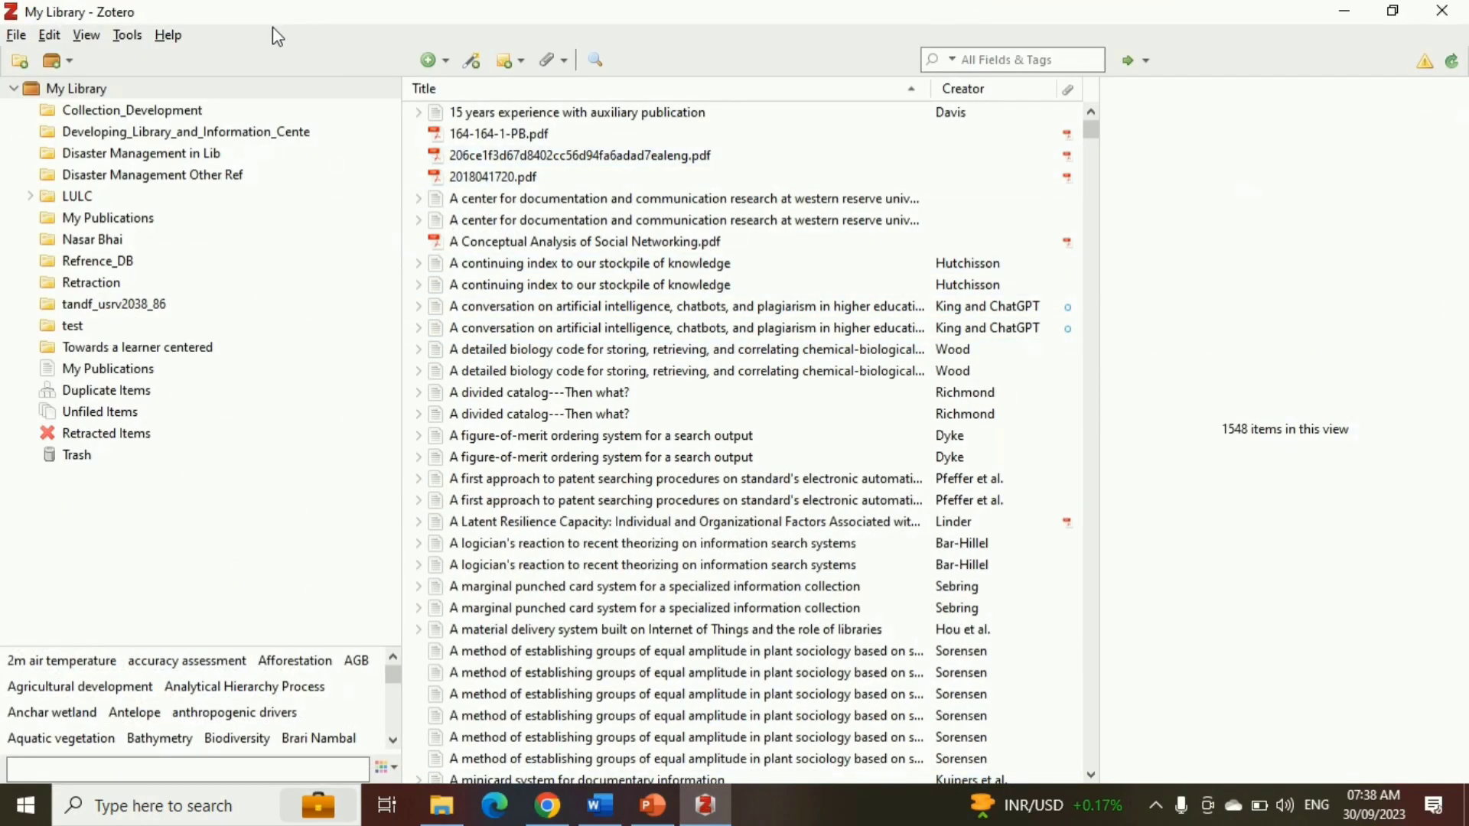
{"action": "left_click", "coordinate": [55, 34]}
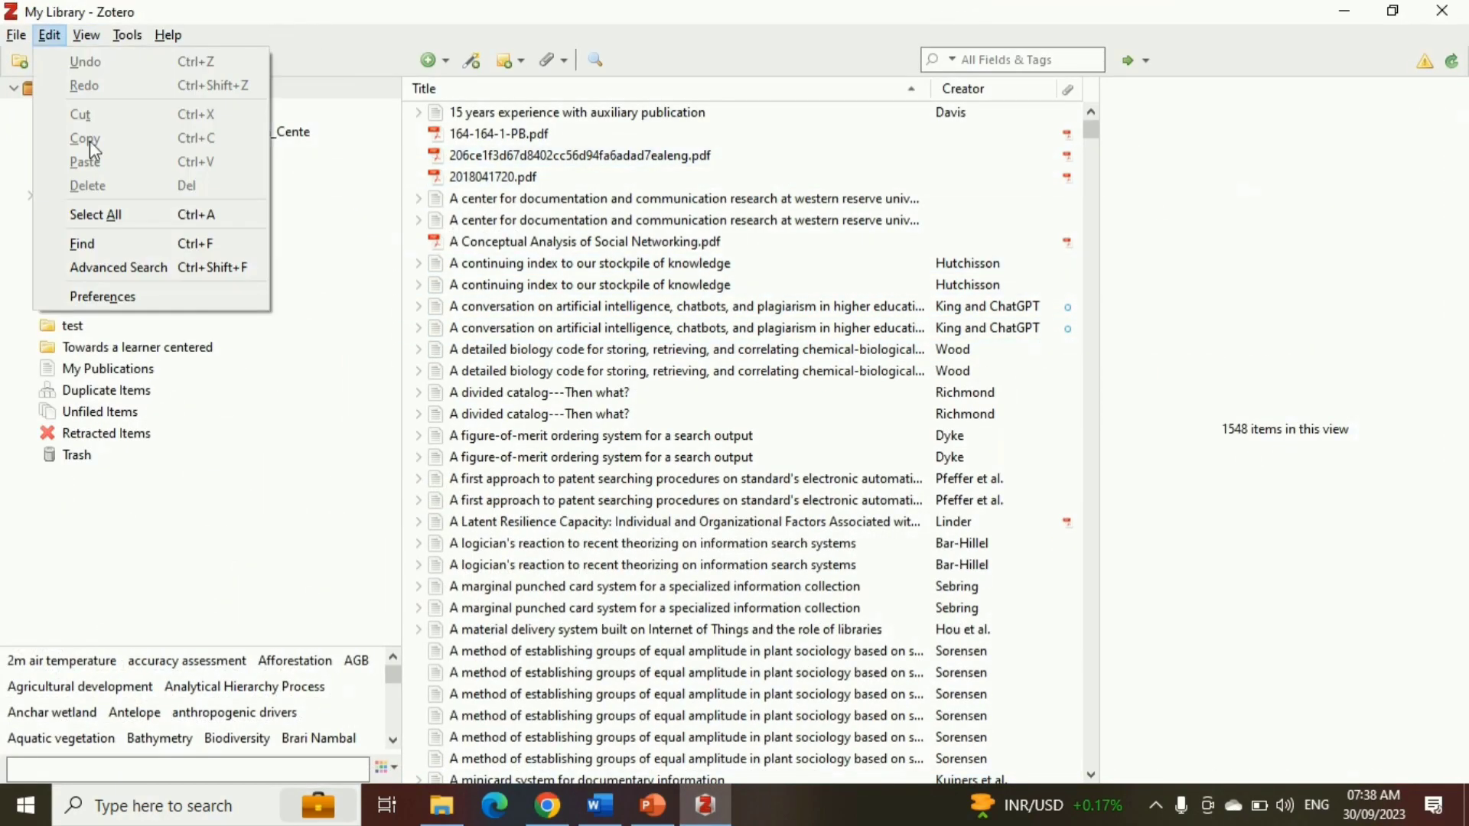
{"action": "left_click", "coordinate": [107, 297]}
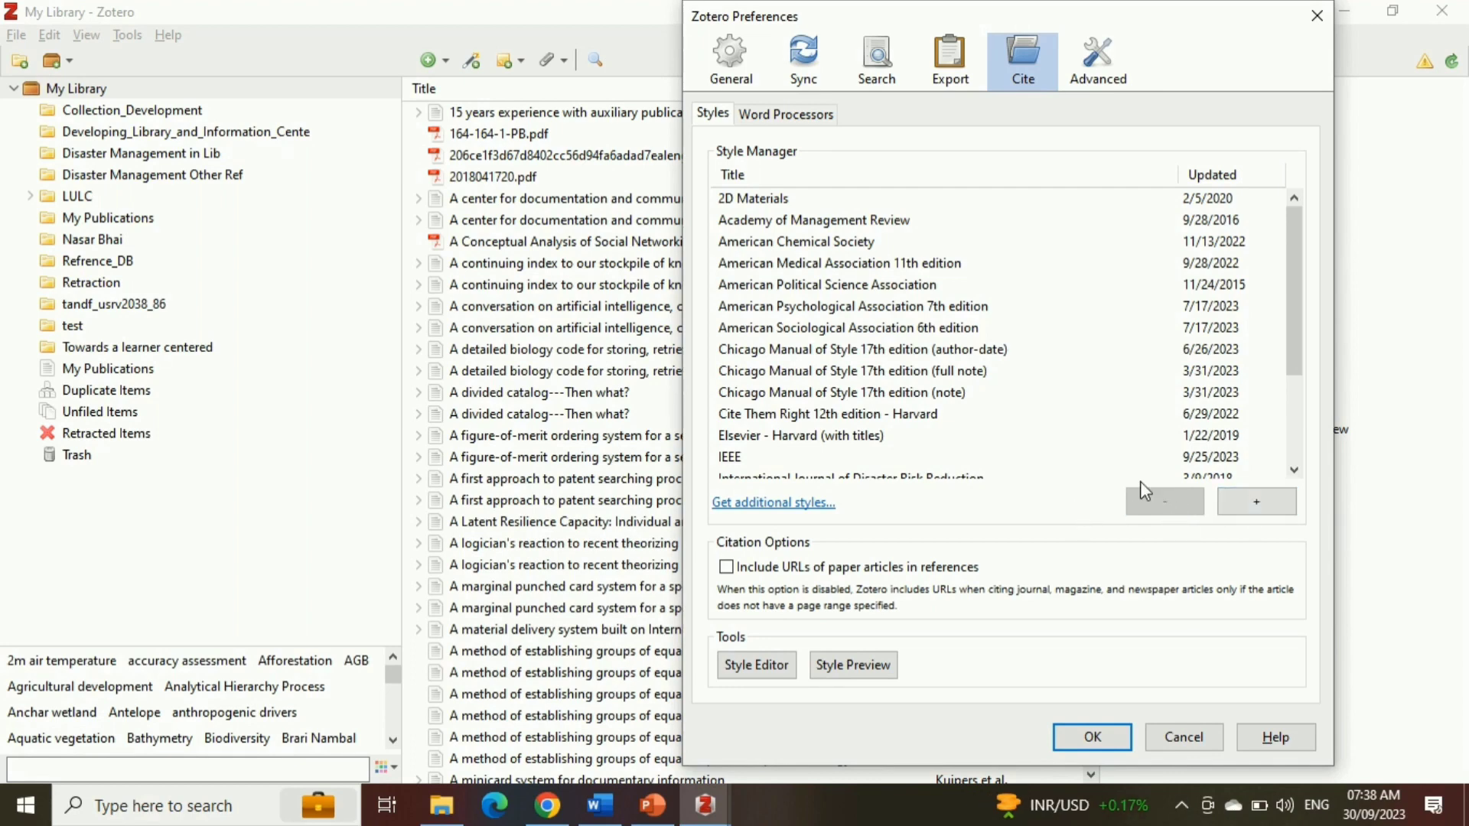
{"action": "left_click", "coordinate": [1258, 503]}
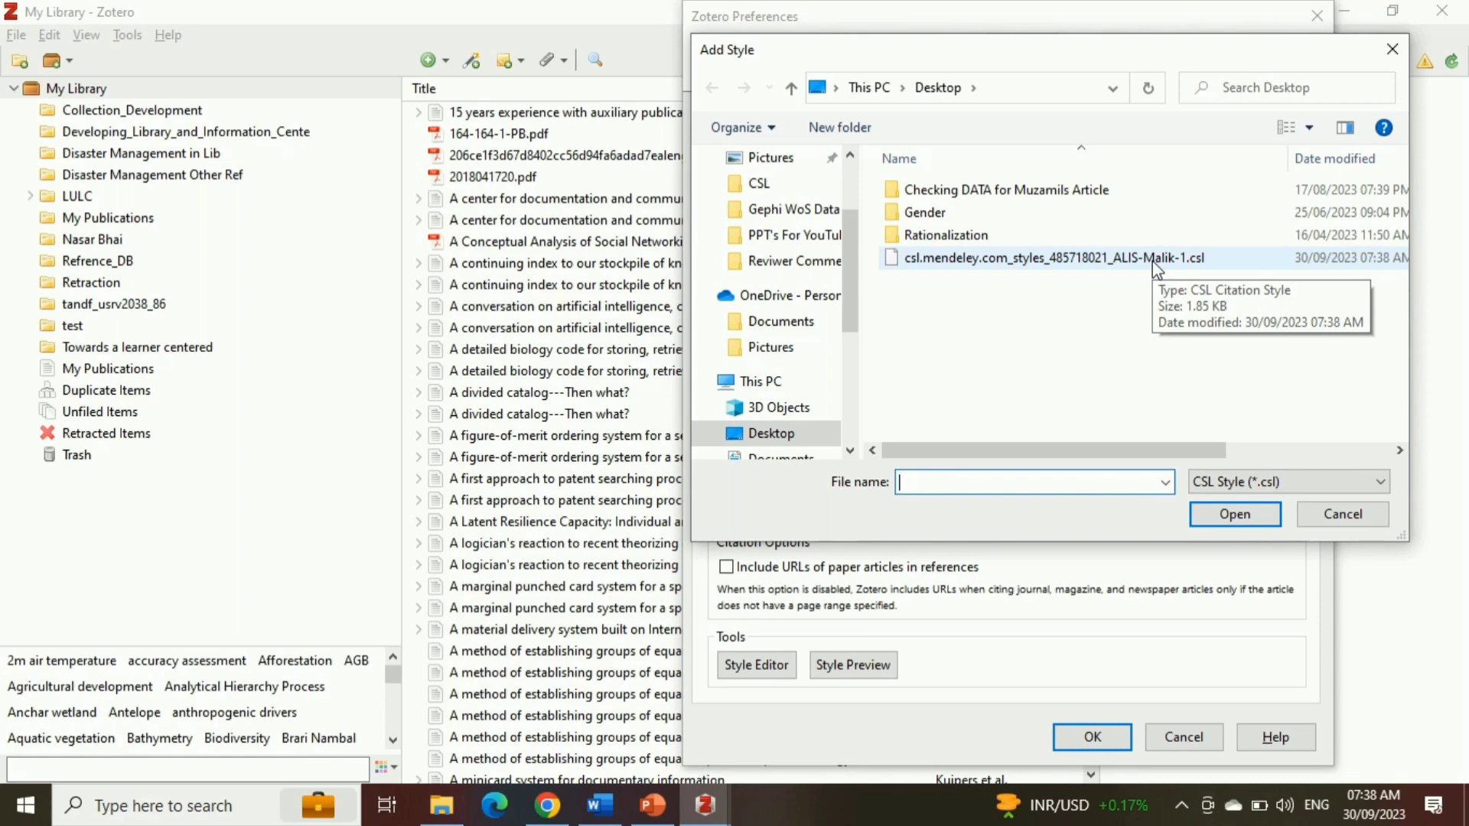
{"action": "left_click", "coordinate": [1152, 258]}
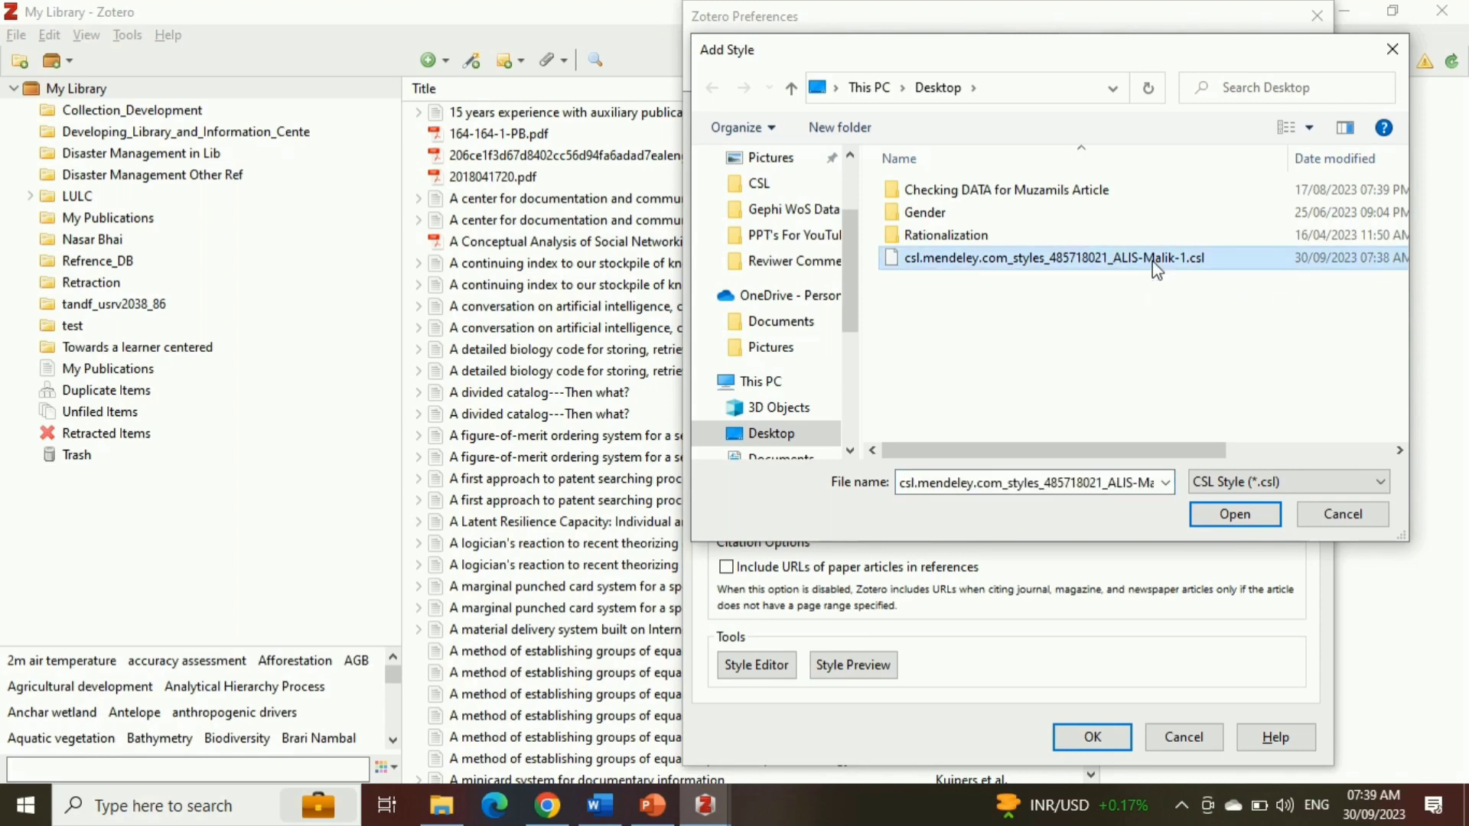
{"action": "left_click", "coordinate": [1247, 520]}
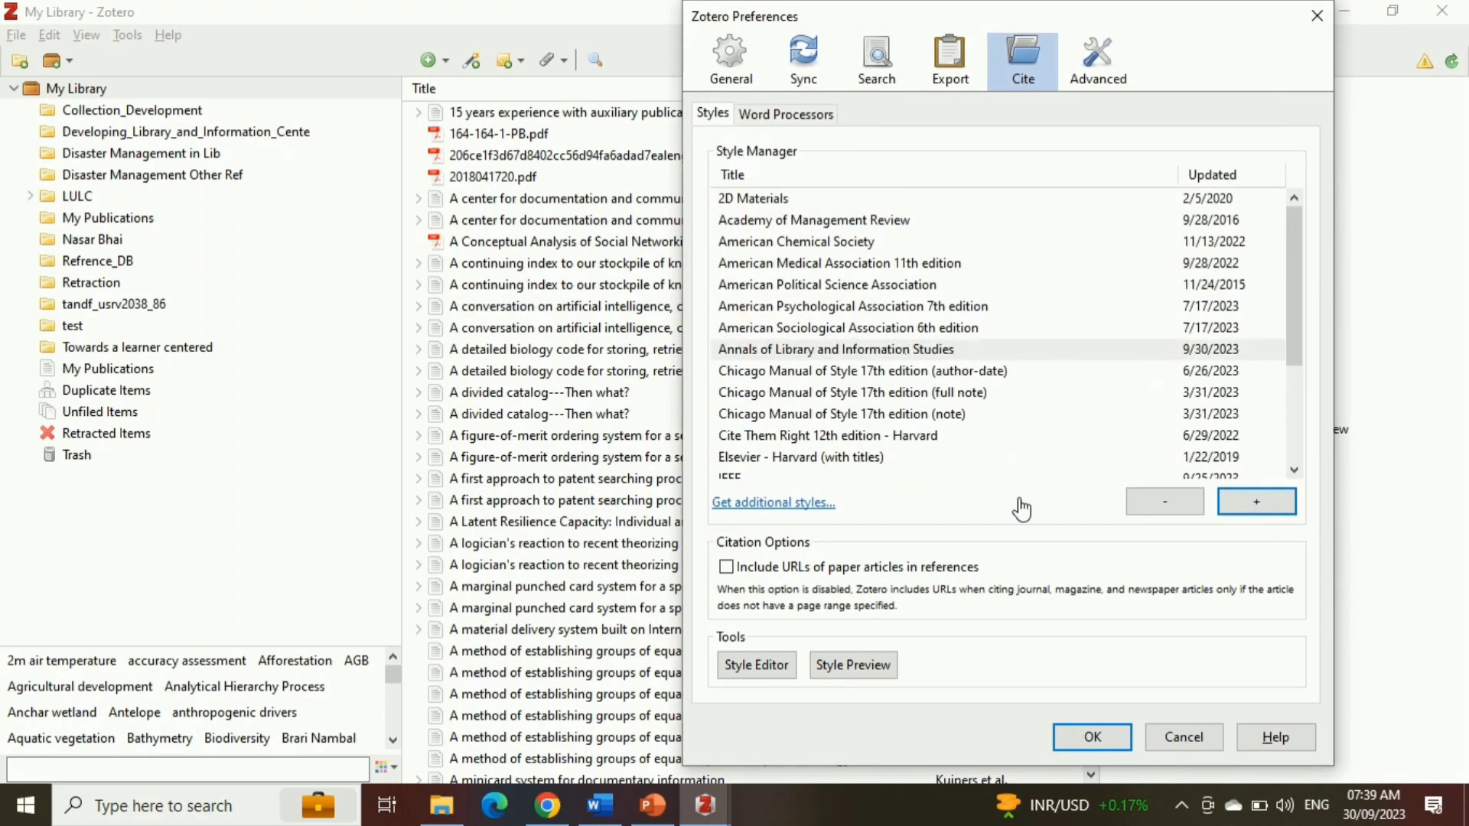
{"action": "left_click", "coordinate": [1094, 736]}
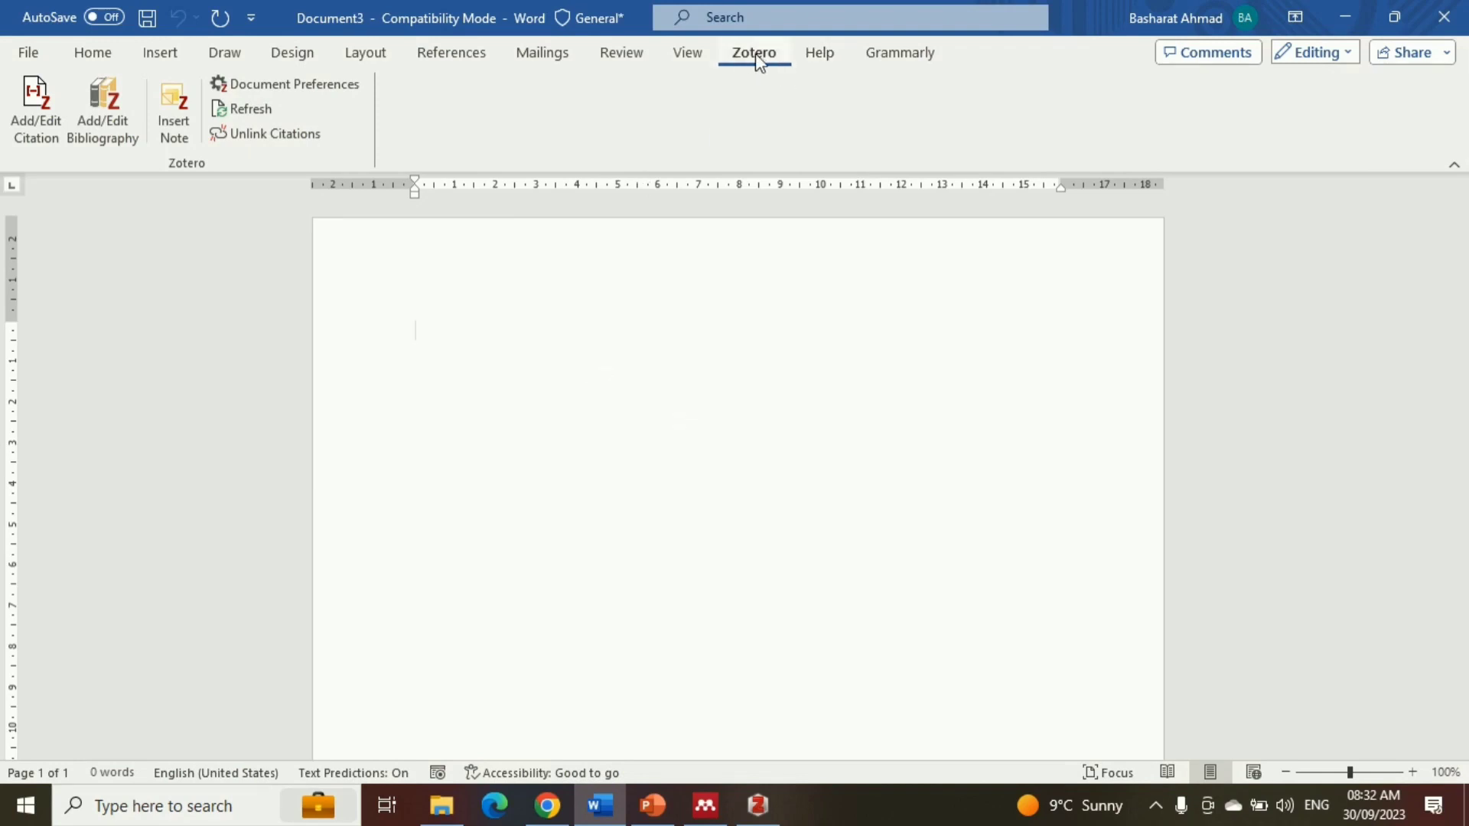
In the blank Word document, set the Zotero citation style to Annals of Library and Information Studies
{"action": "left_click", "coordinate": [271, 84]}
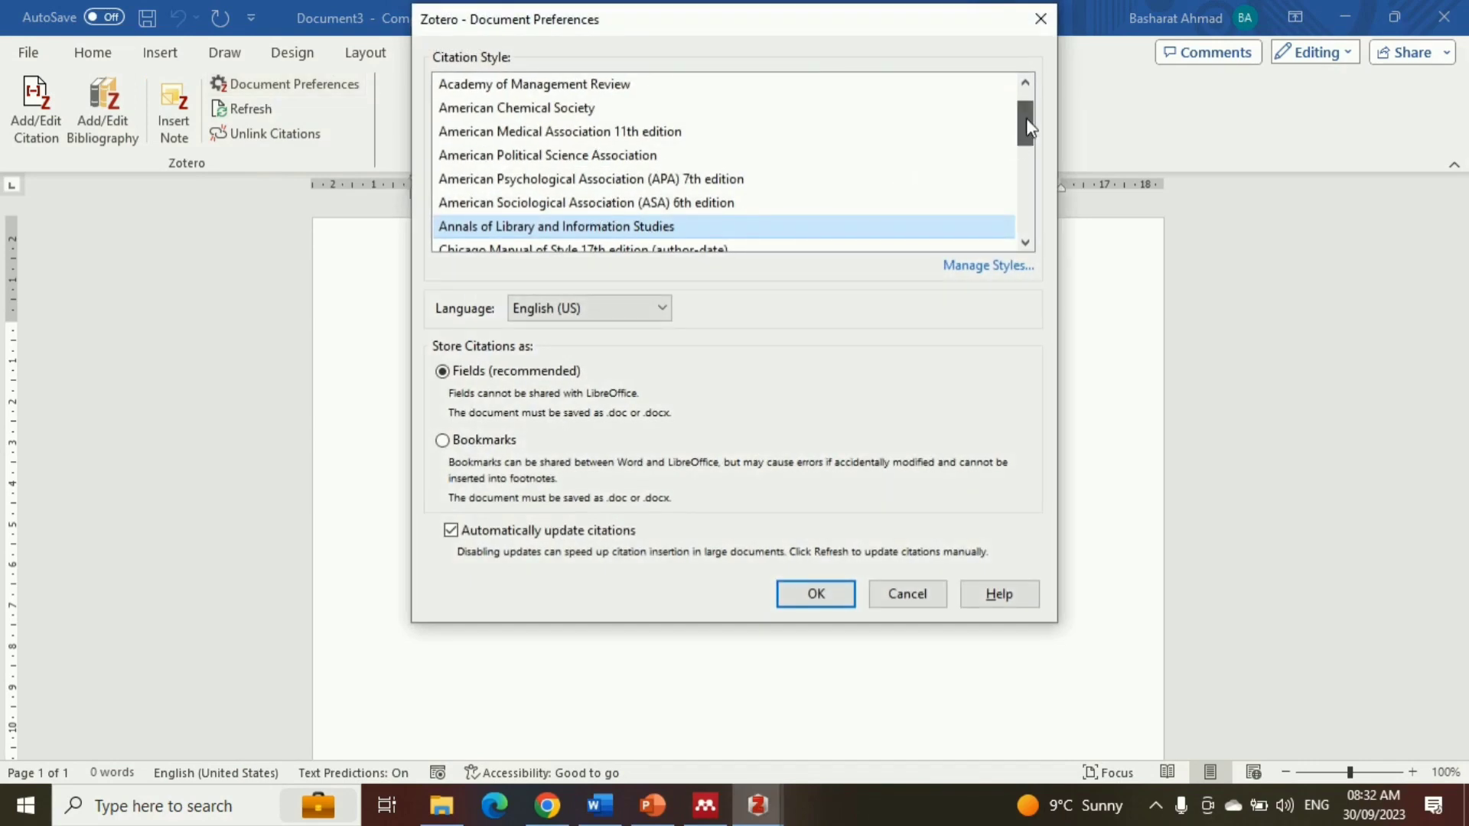
{"action": "left_click_drag", "start_coordinate": [1026, 115], "coordinate": [1026, 122]}
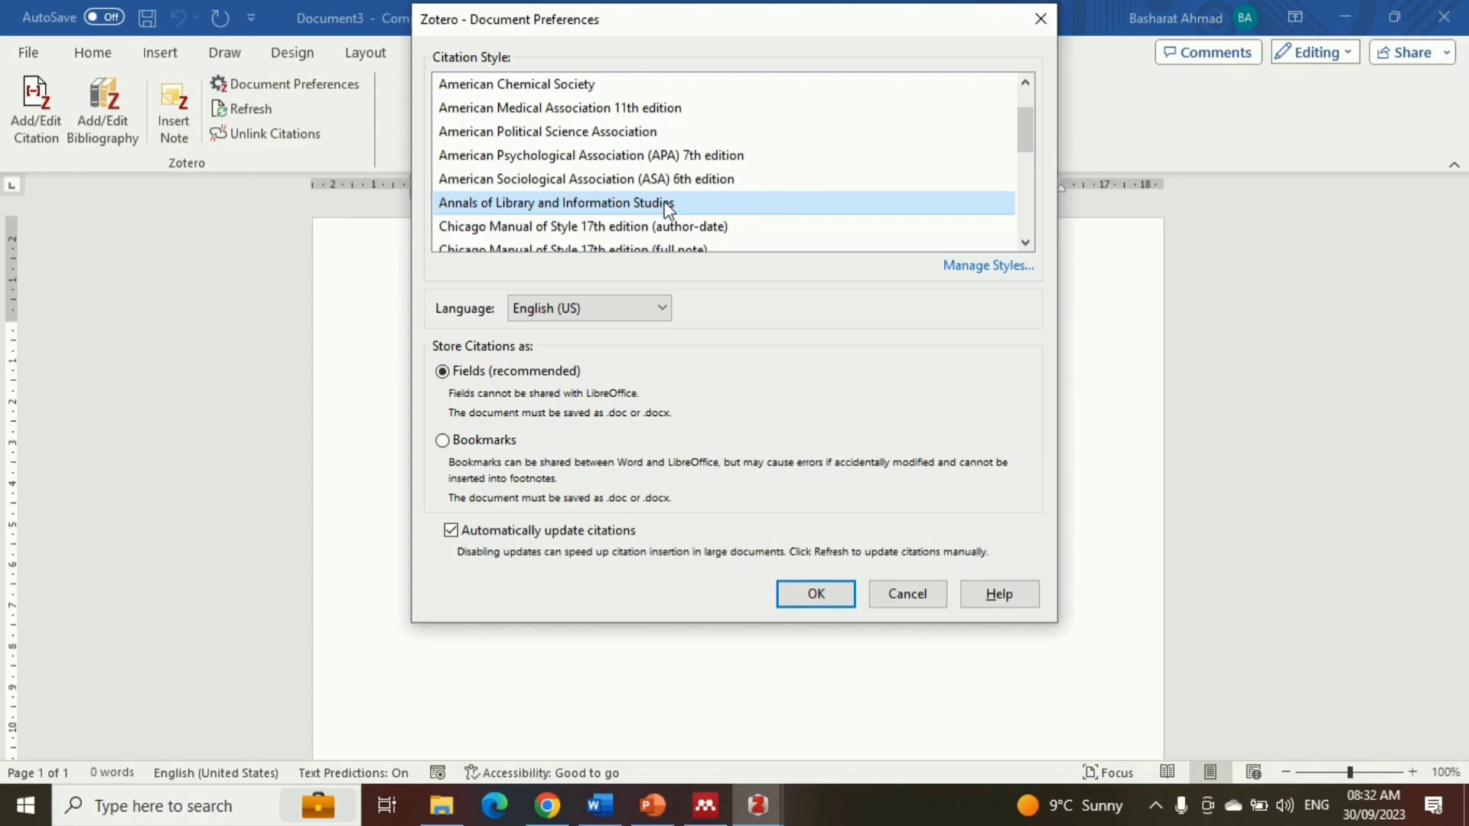
{"action": "left_click", "coordinate": [606, 179]}
{"action": "left_click", "coordinate": [616, 203]}
{"action": "left_click", "coordinate": [815, 595]}
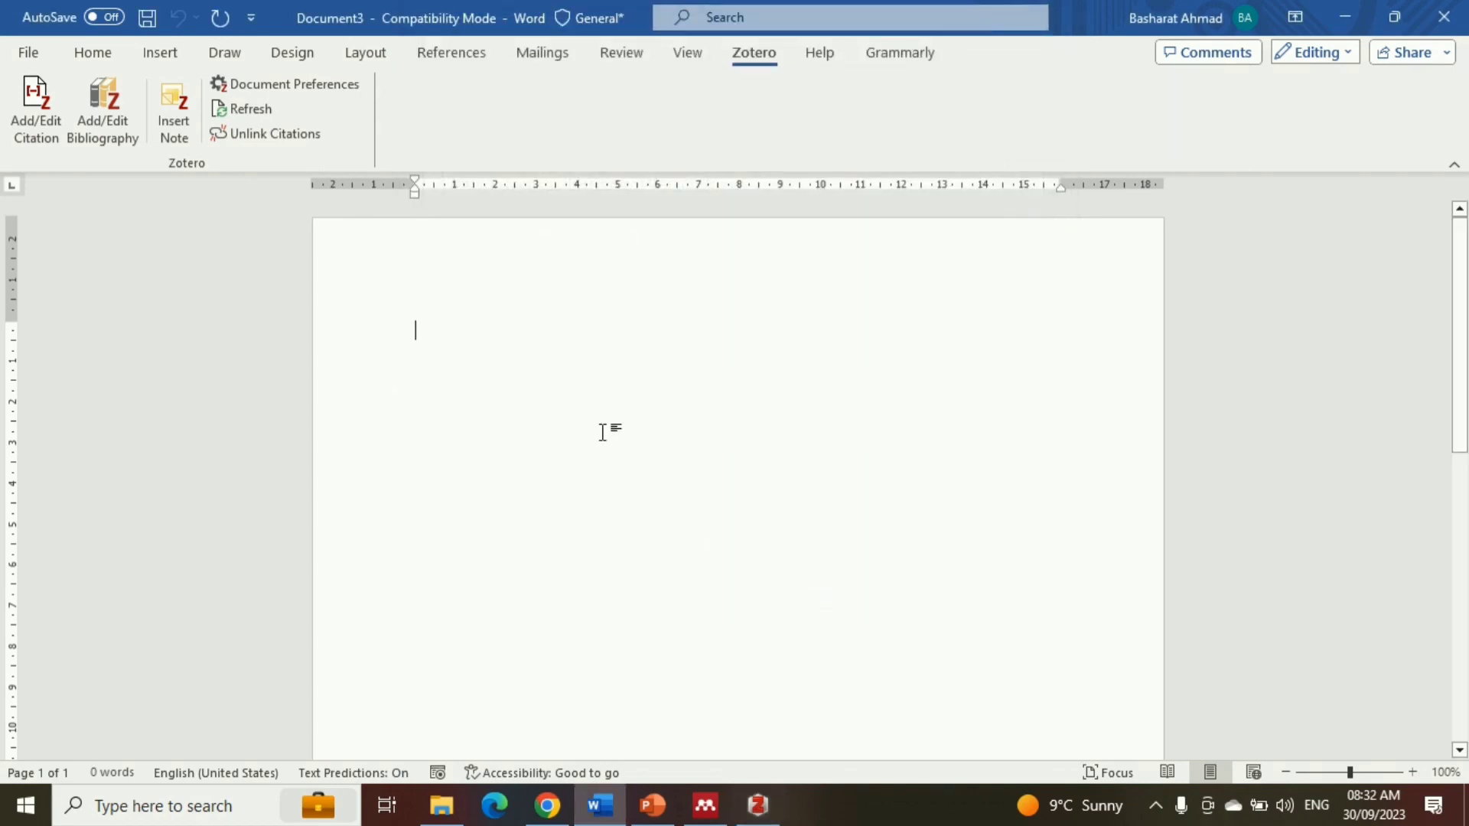
Insert one combined Zotero citation for "Evaluation of E-Learning Web-Portals" and "Detecting seminal research contributions to the development of ethnobotany"
{"action": "left_click", "coordinate": [22, 129]}
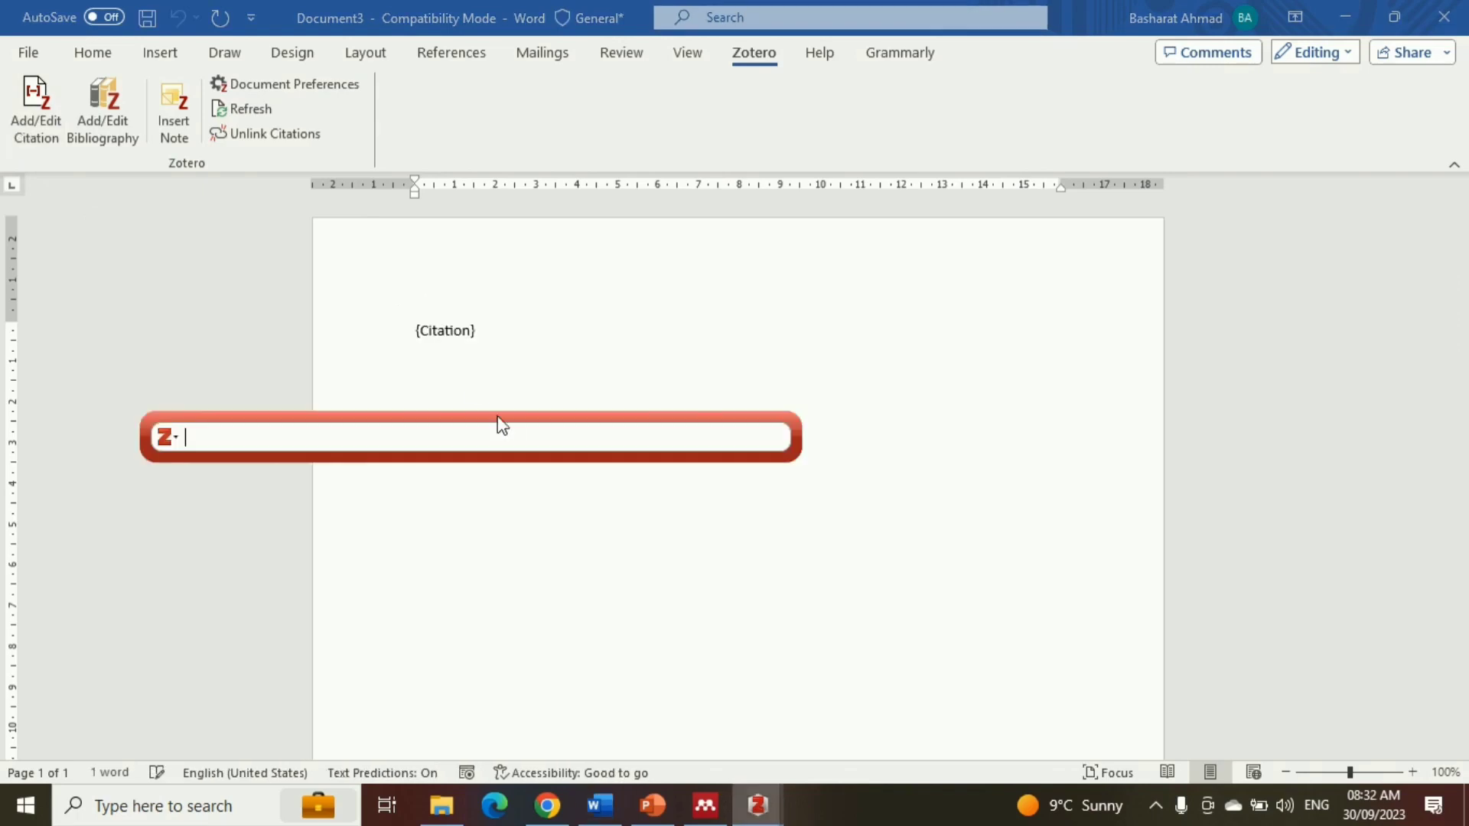
{"action": "type", "text": "bash"}
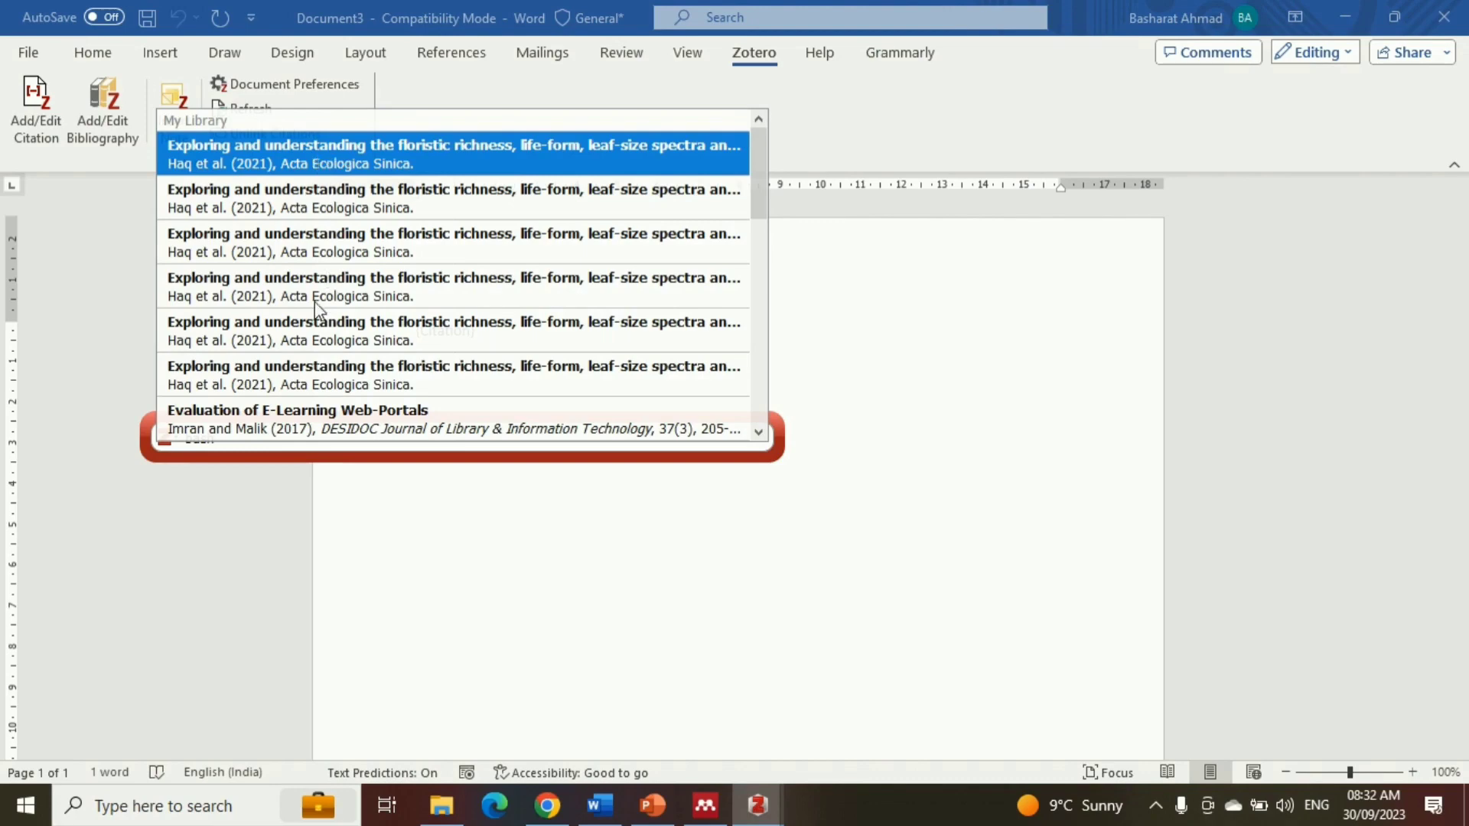
{"action": "left_click", "coordinate": [310, 419]}
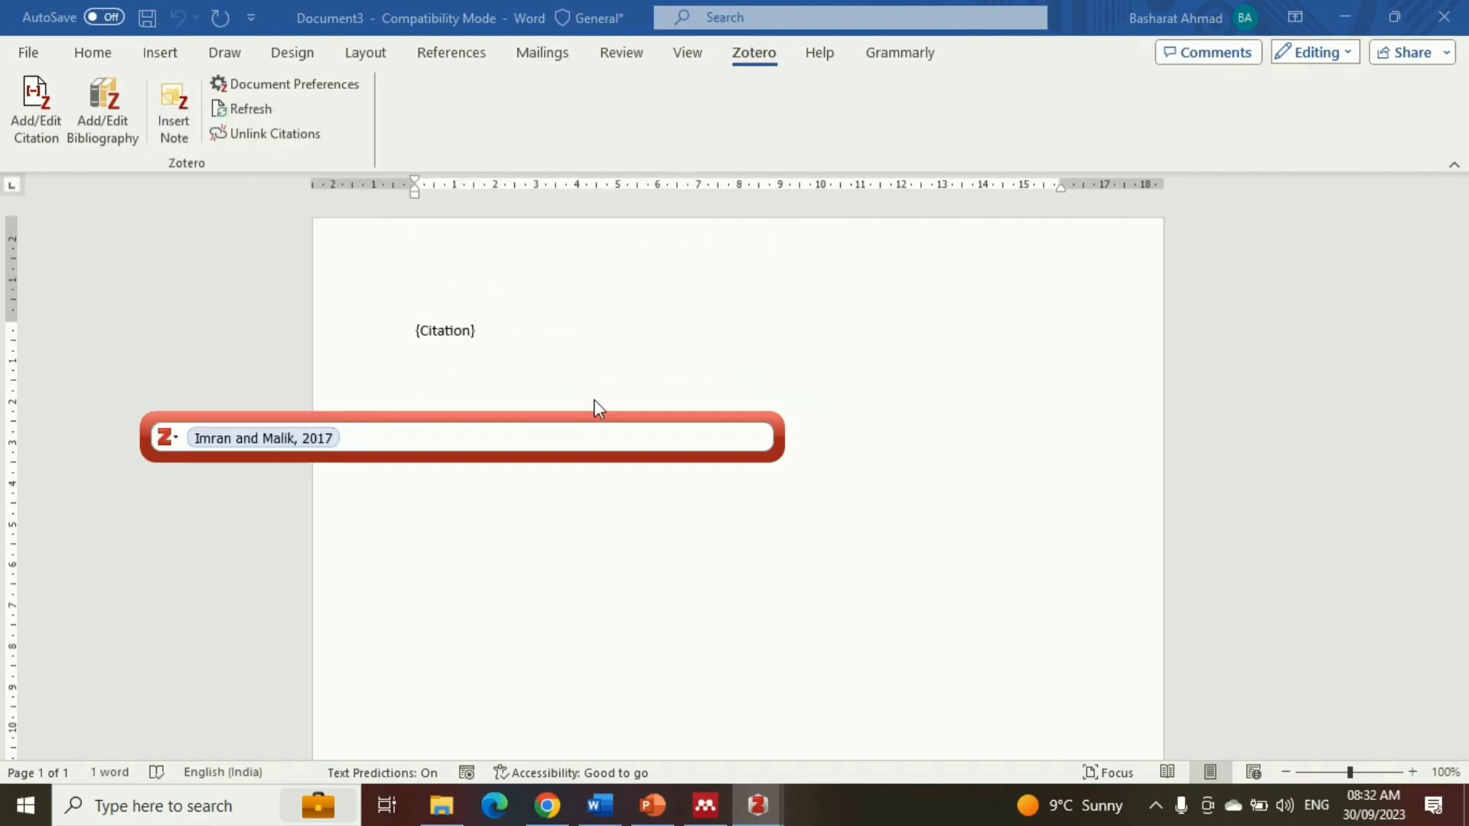
{"action": "type", "text": "Malik"}
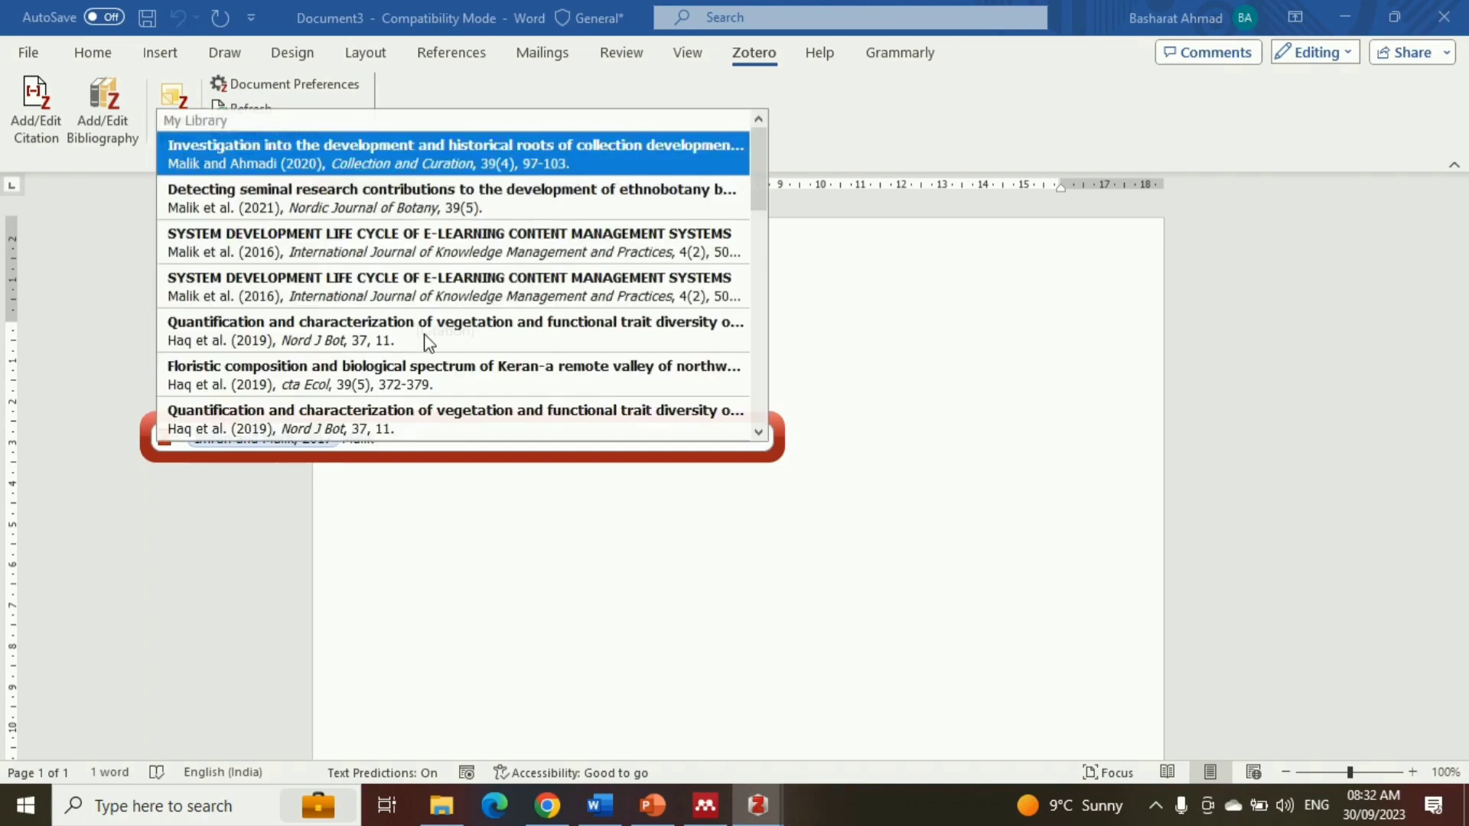
{"action": "left_click", "coordinate": [397, 193]}
{"action": "key", "text": "Return"}
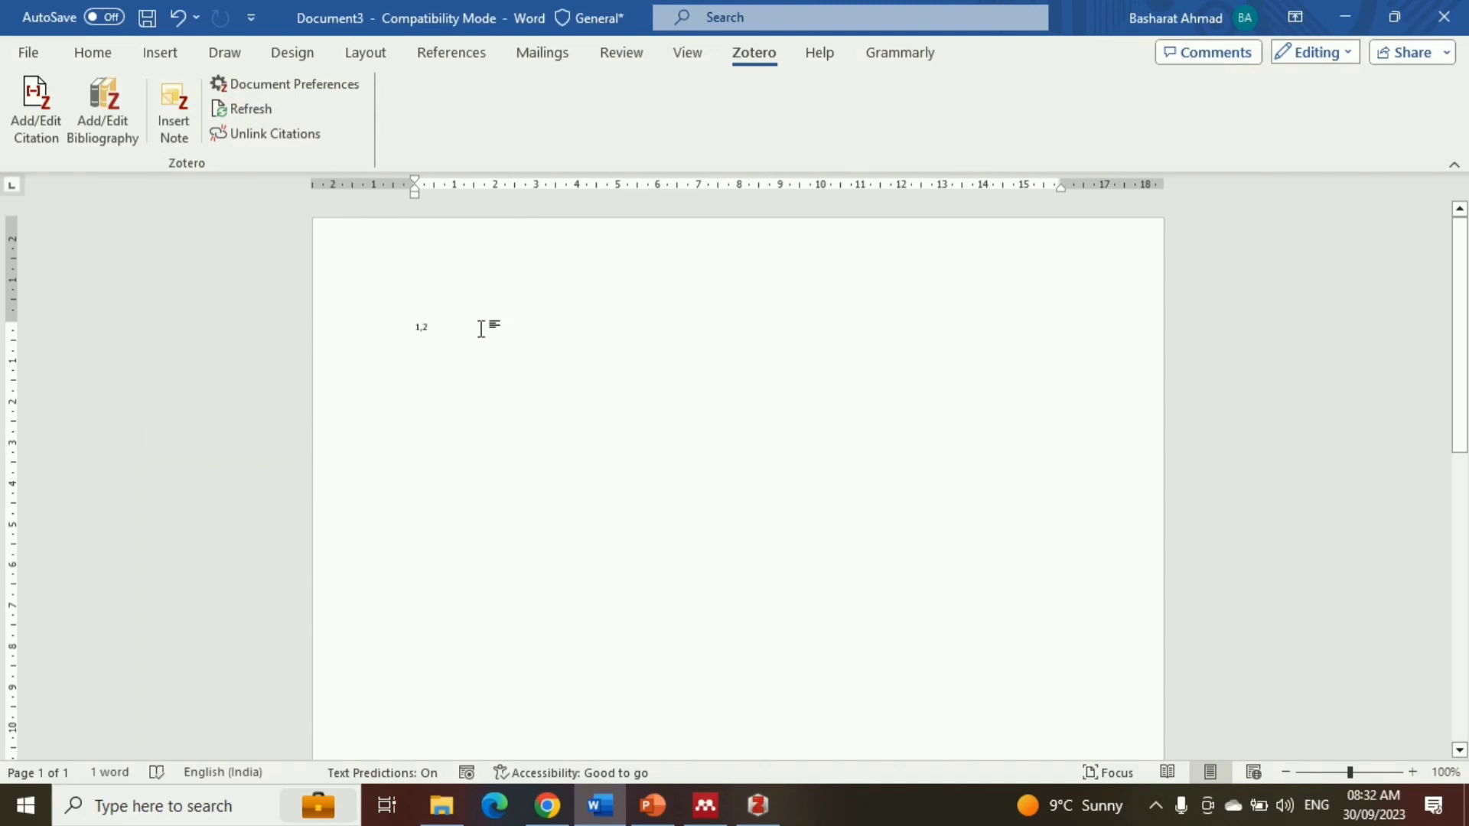
Enlarge the font of the inserted superscript citation by three size increments
{"action": "left_click", "coordinate": [365, 337]}
{"action": "key", "text": "ctrl+shift+greater"}
{"action": "key", "text": "ctrl+shift+greater"}
{"action": "key", "text": "ctrl+shift+greater"}
Insert the Zotero bibliography a couple of lines below the combined citation
{"action": "left_click", "coordinate": [501, 371]}
{"action": "key", "text": "Return"}
{"action": "key", "text": "Return"}
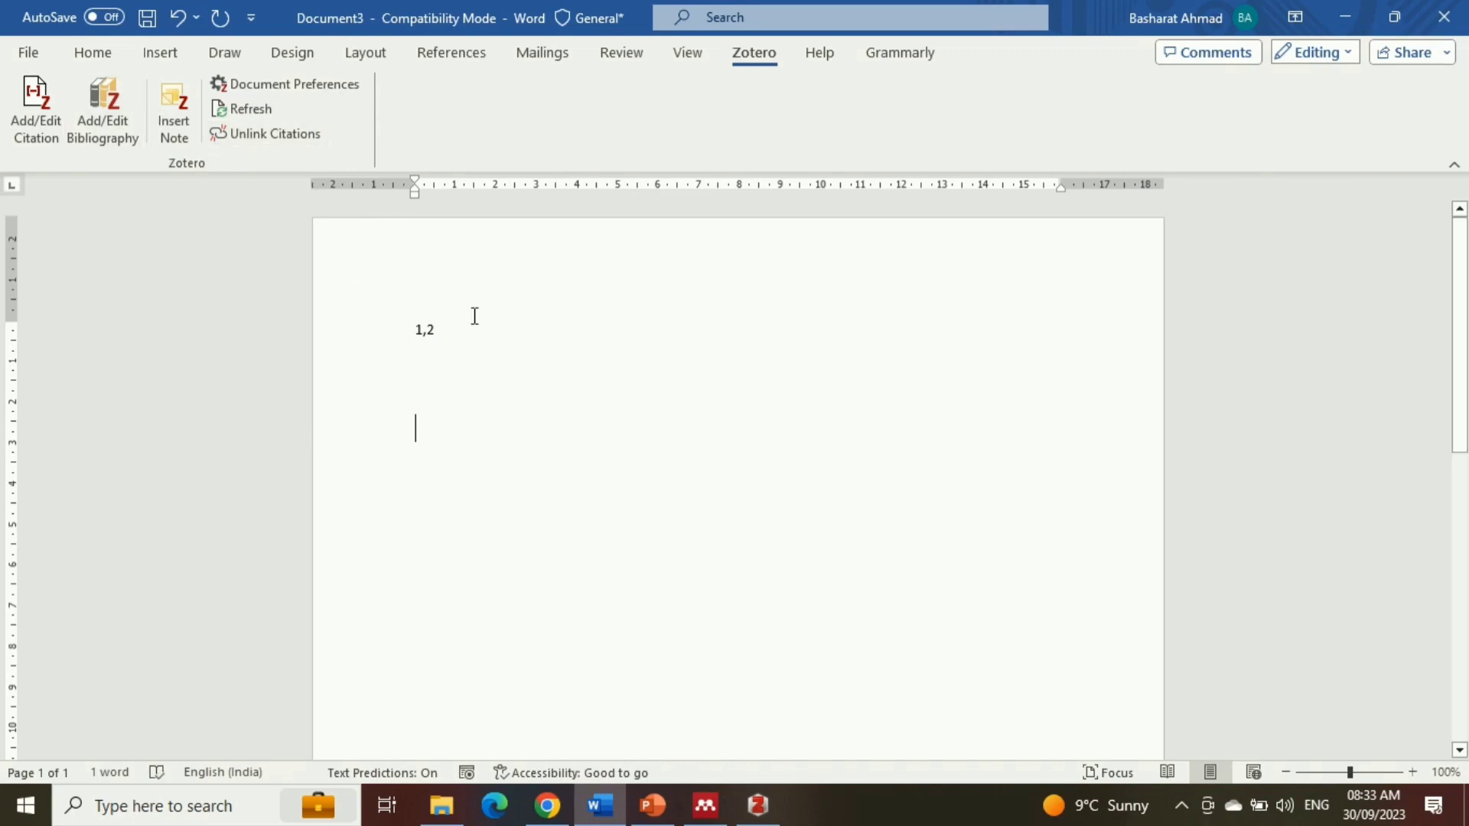
{"action": "left_click", "coordinate": [115, 111]}
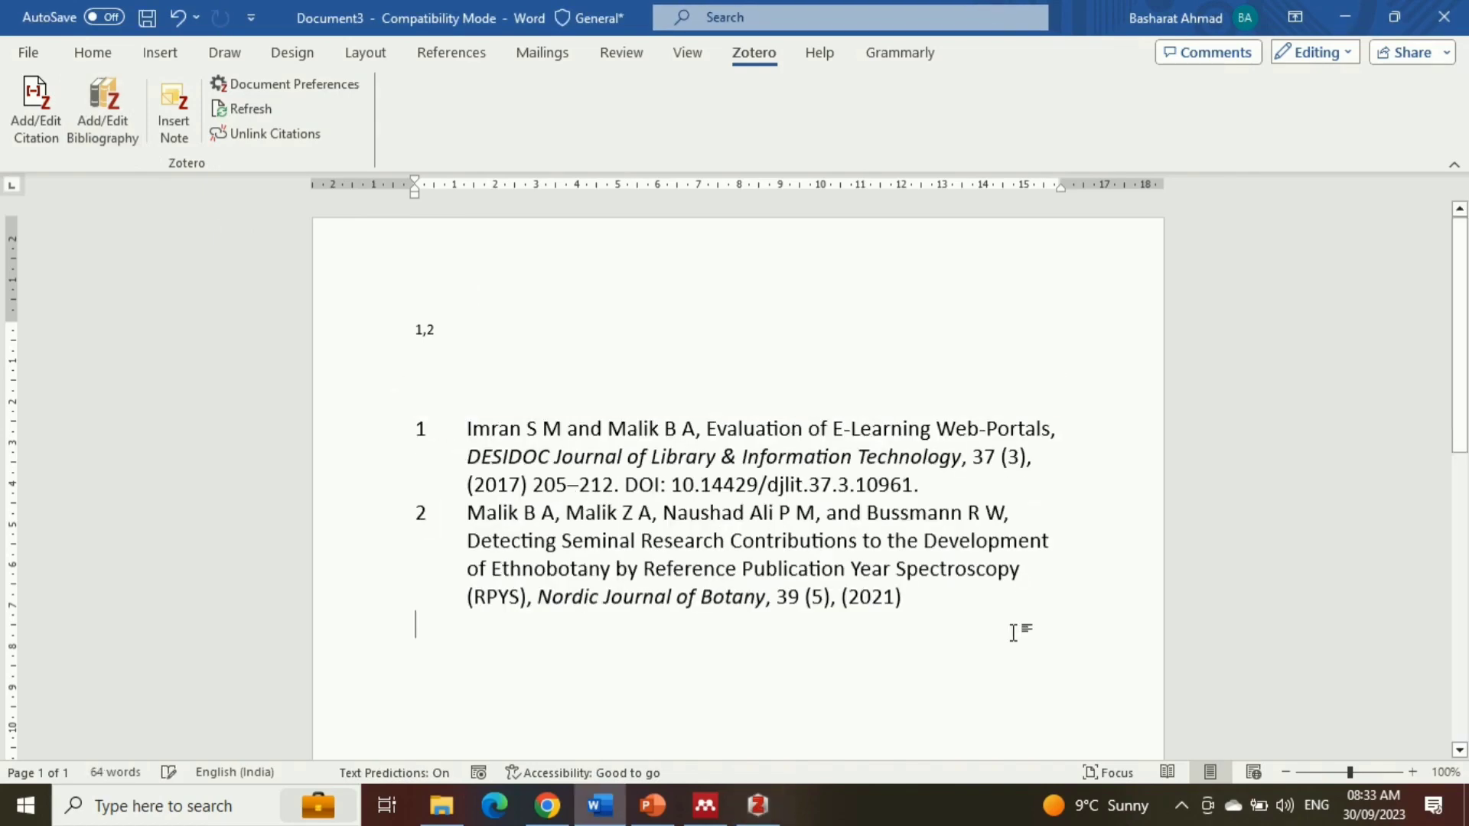